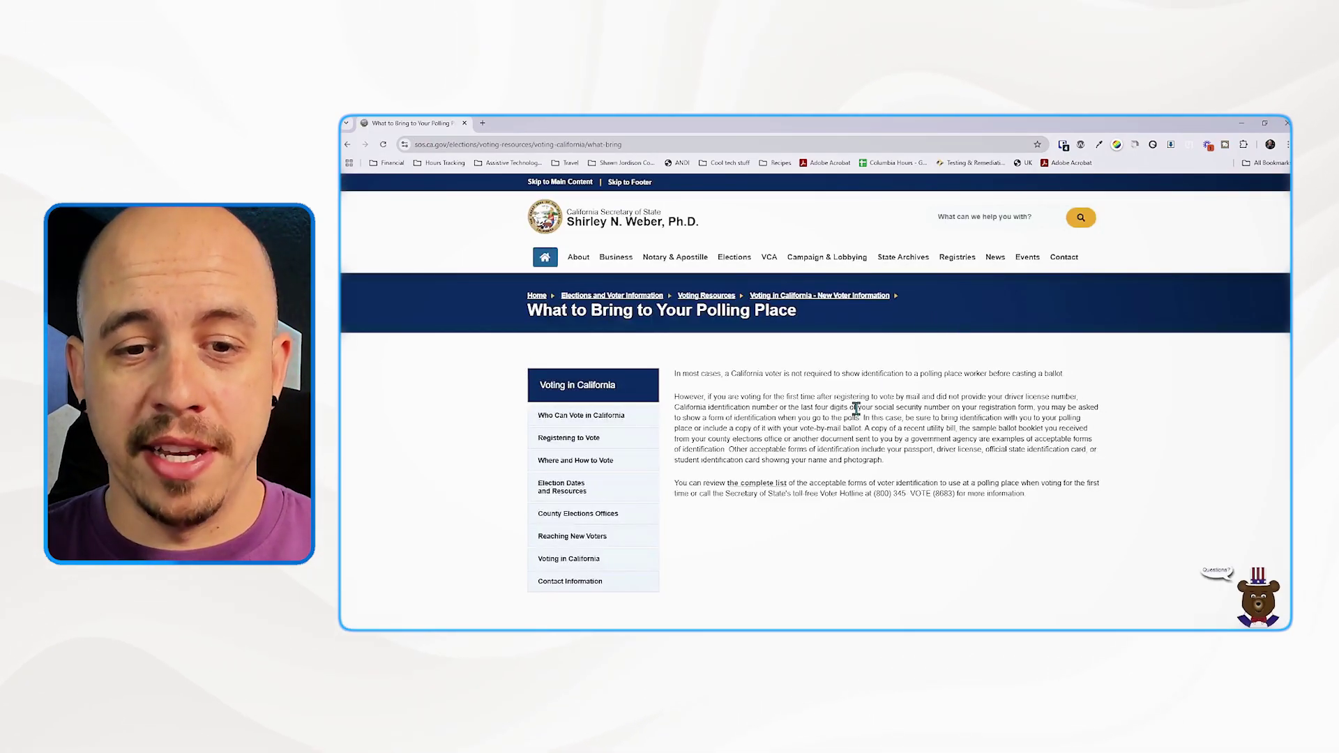
Open the complete list of acceptable voter identification forms as a PDF and download the file.
click(750, 484)
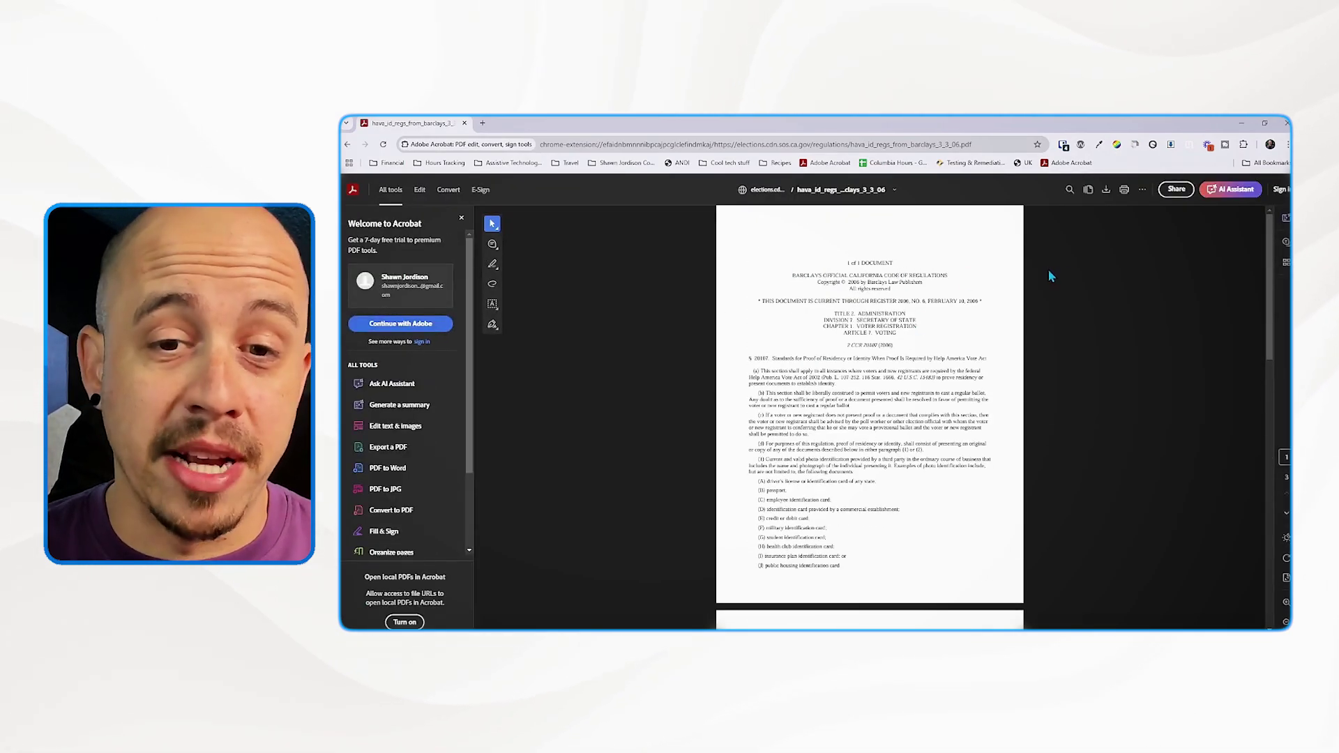
click(1106, 195)
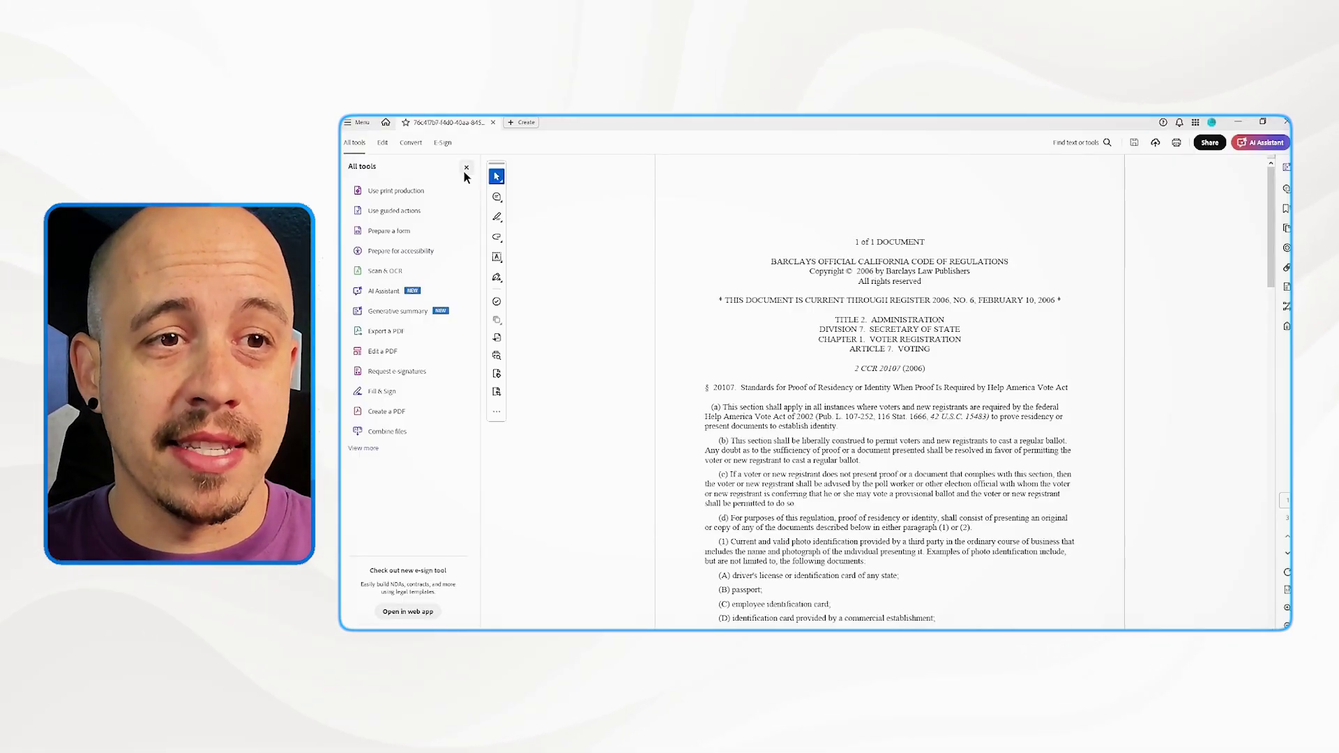
Hide the list of all tools and show the downloaded document's accessibility tags.
click(467, 168)
scroll(928, 292, up, 4)
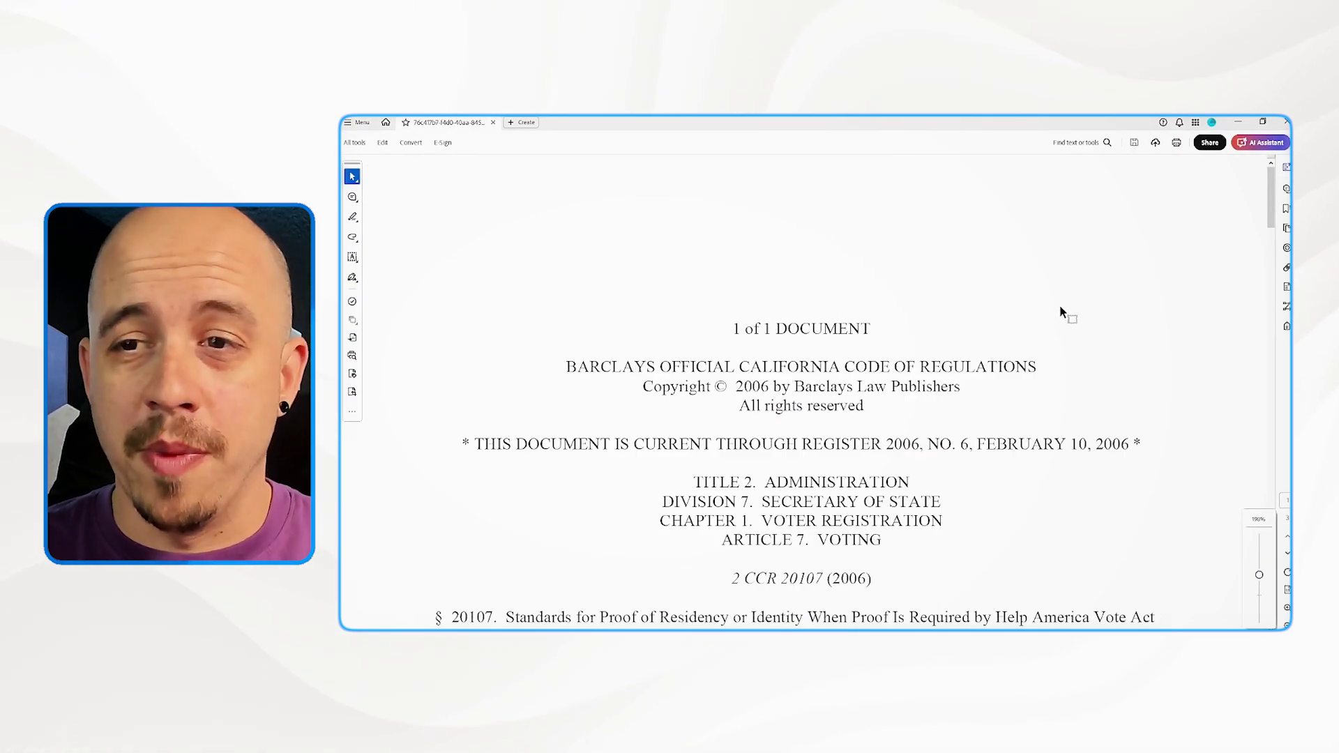
scroll(1038, 287, down, 2)
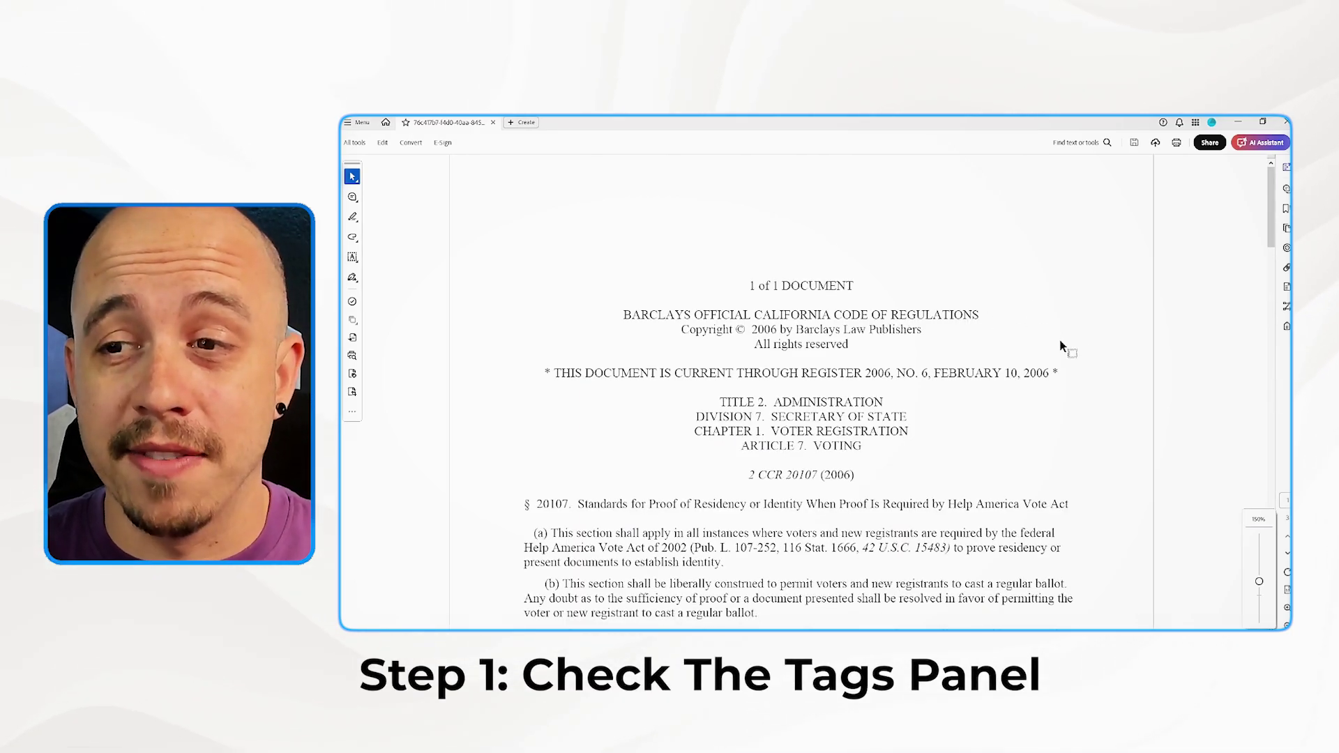
click(1287, 327)
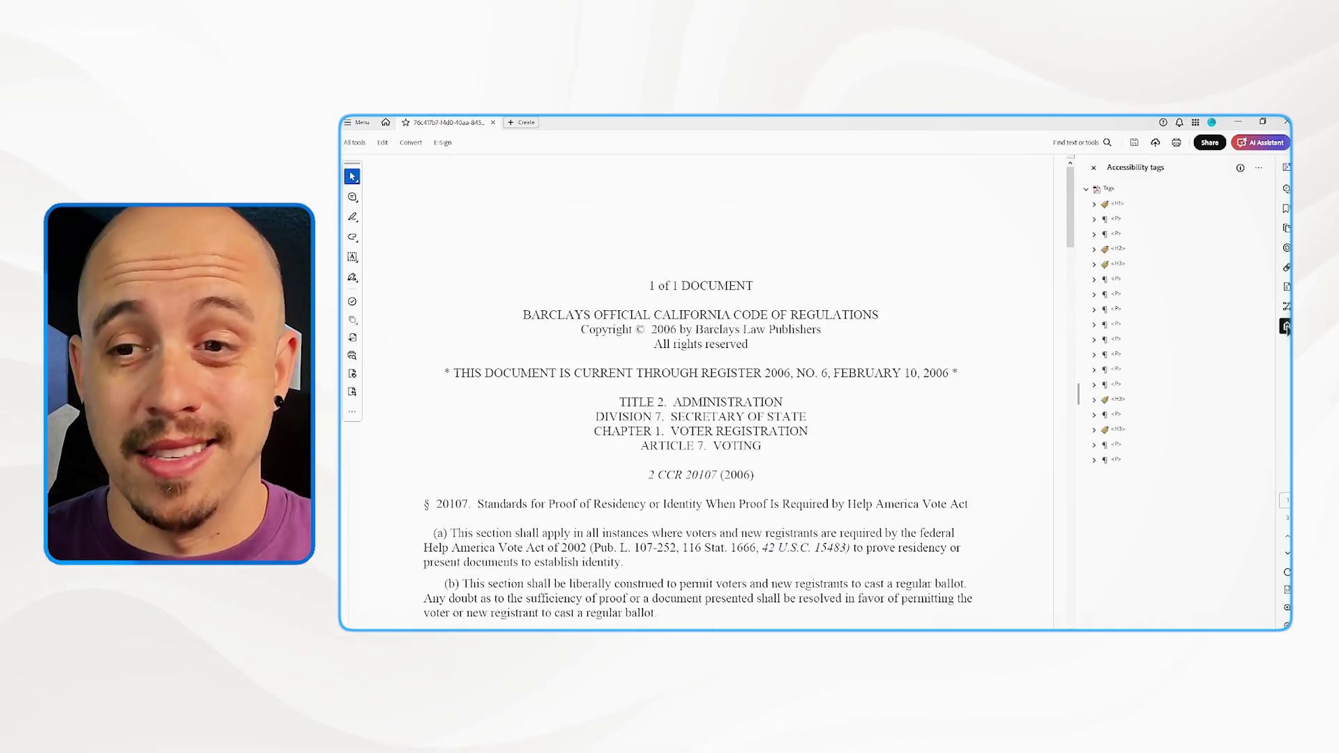
Walk through the tag tree from the H1 to the last P tag, checking which content each one covers.
click(1113, 224)
key(Up)
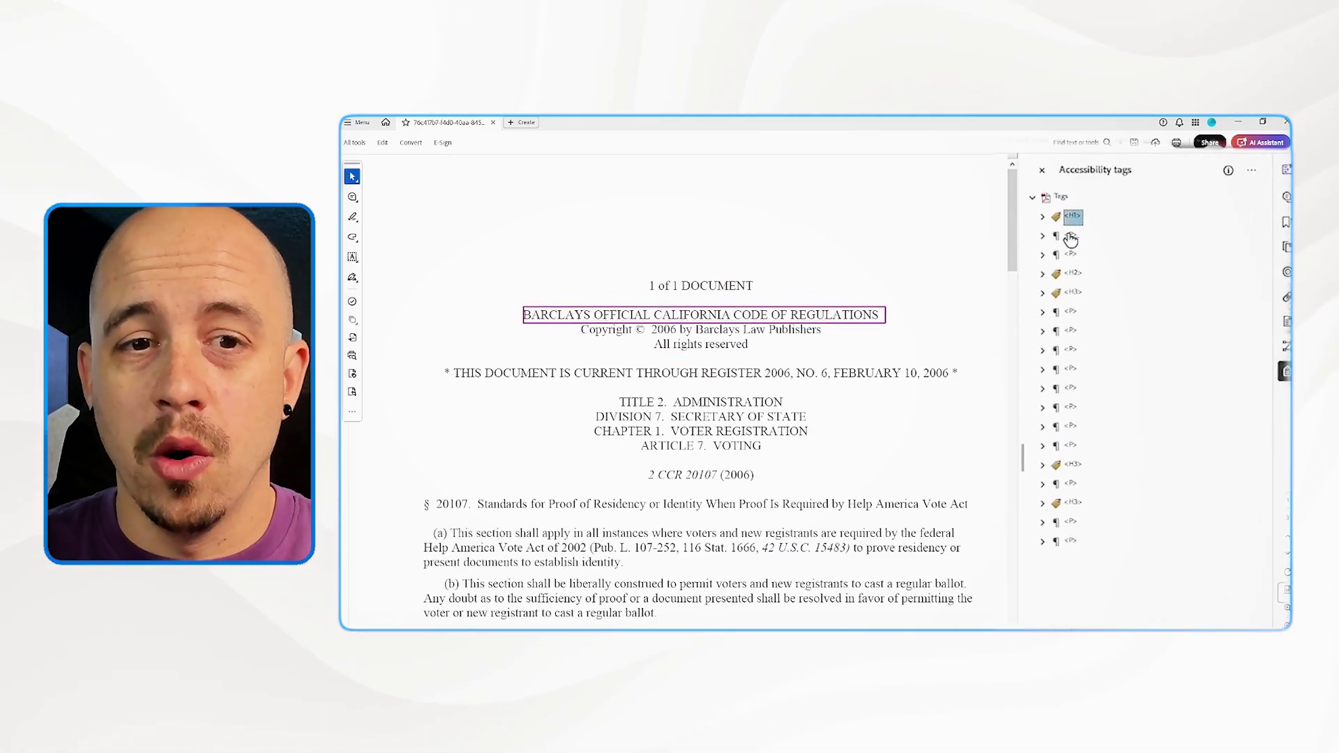
key(Down)
key(Down)
key(Down)
key(Down)
key(Down)
key(Down)
key(Down)
key(Down)
key(Down)
key(Down)
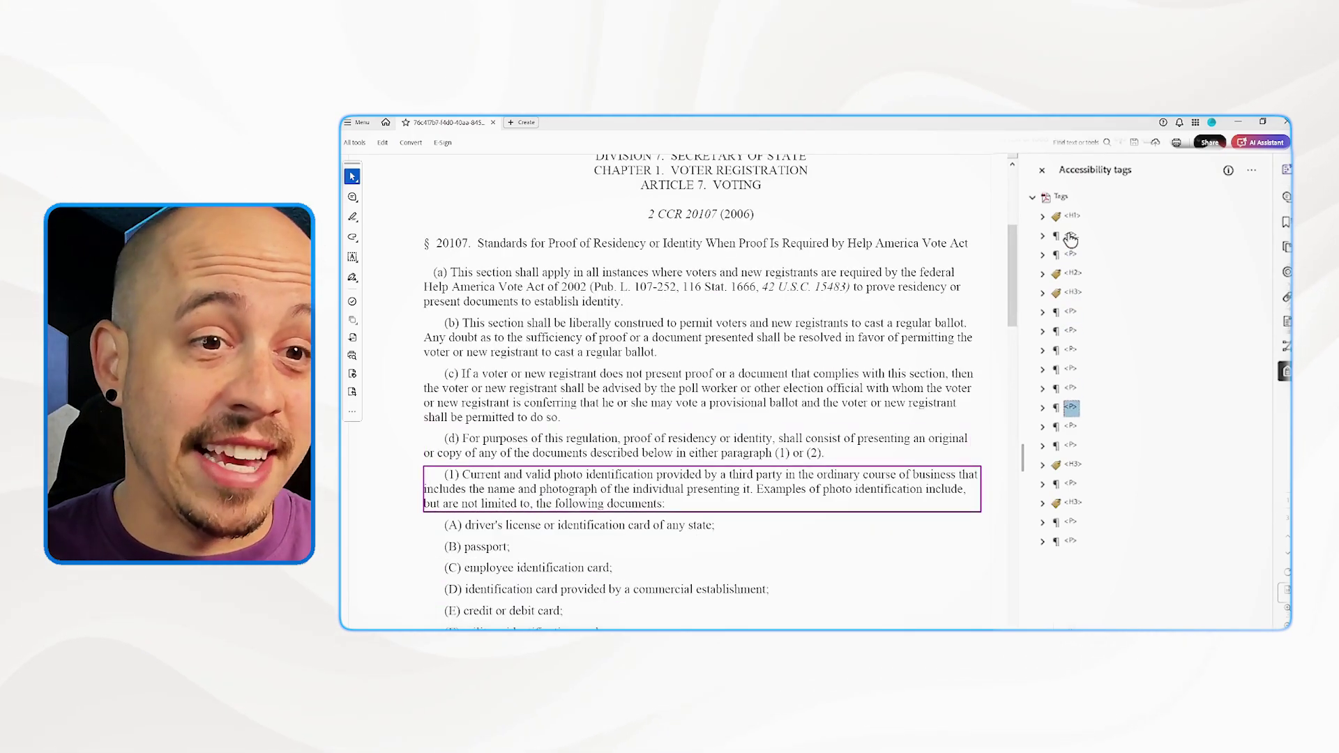
key(Down)
key(Up)
key(Up)
key(Up)
key(Up)
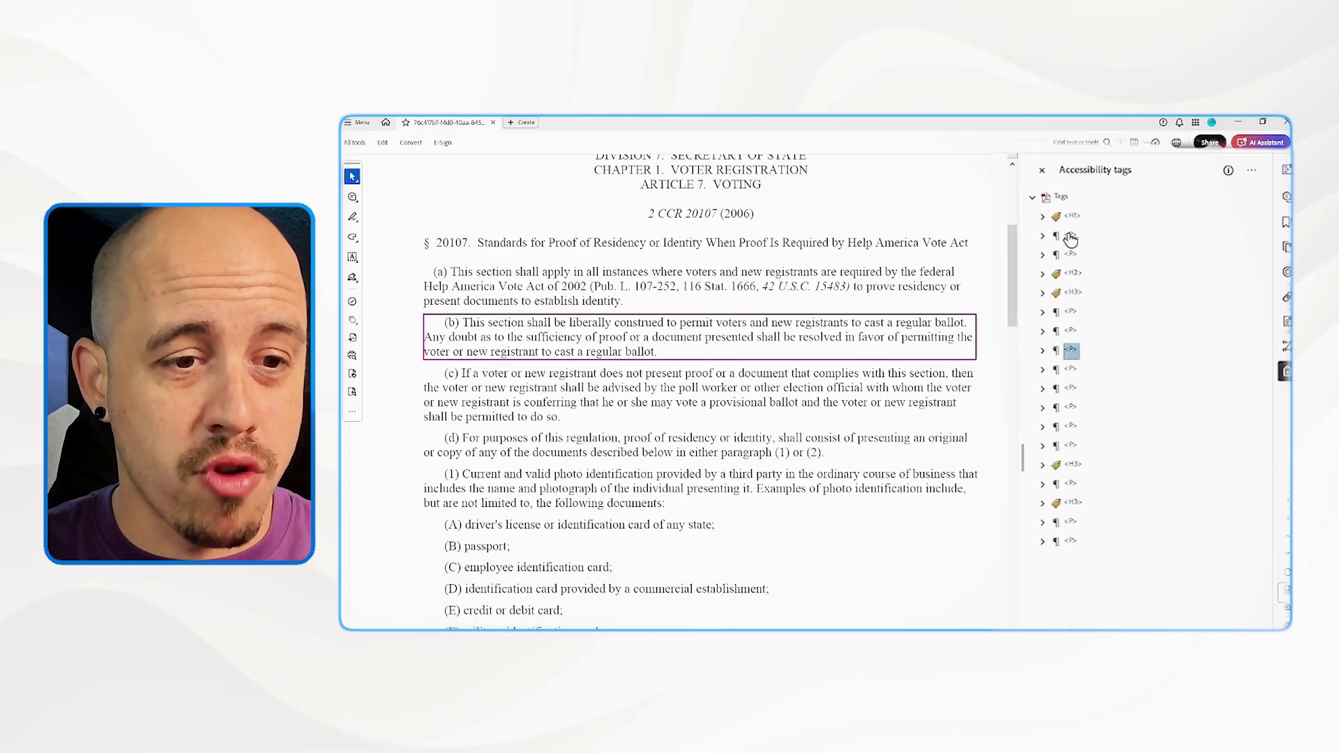
key(Down)
key(Down)
key(Up)
key(Up)
key(Up)
key(Down)
key(Down)
key(Down)
key(Down)
key(Down)
key(Down)
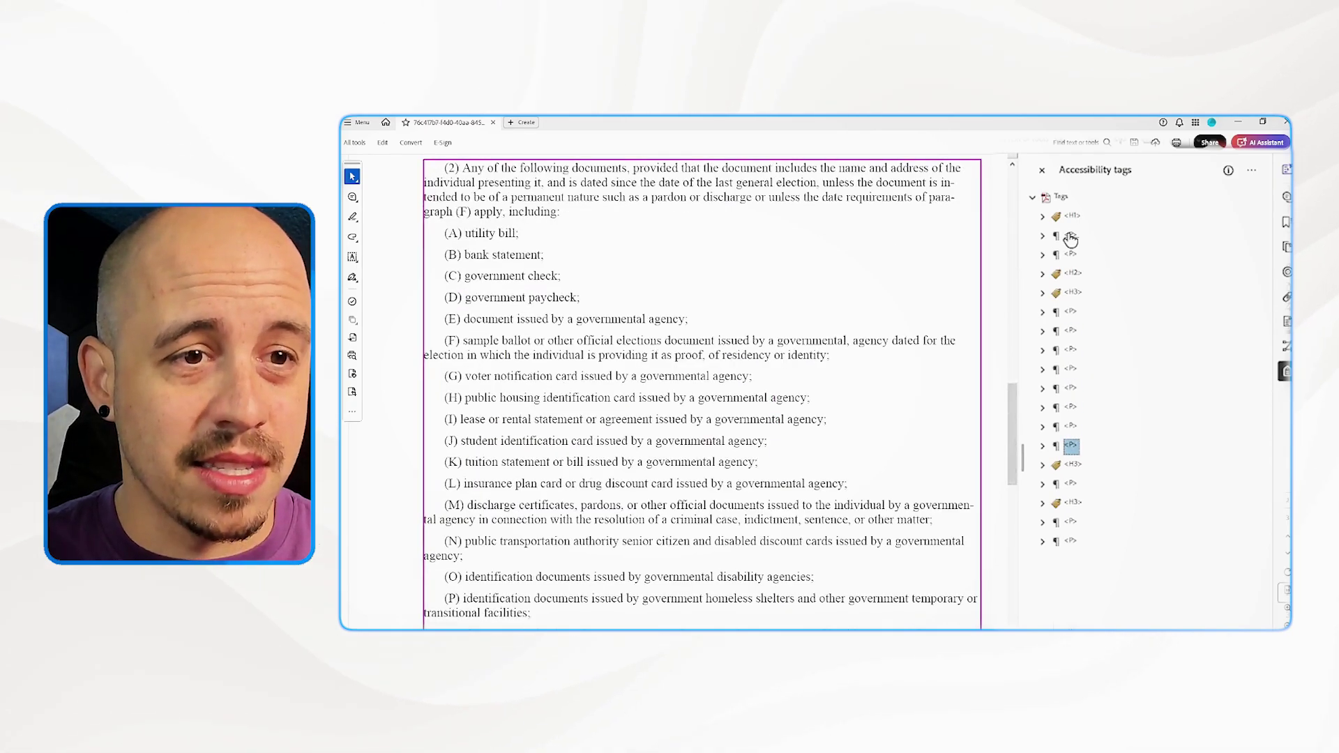
key(Down)
key(Down)
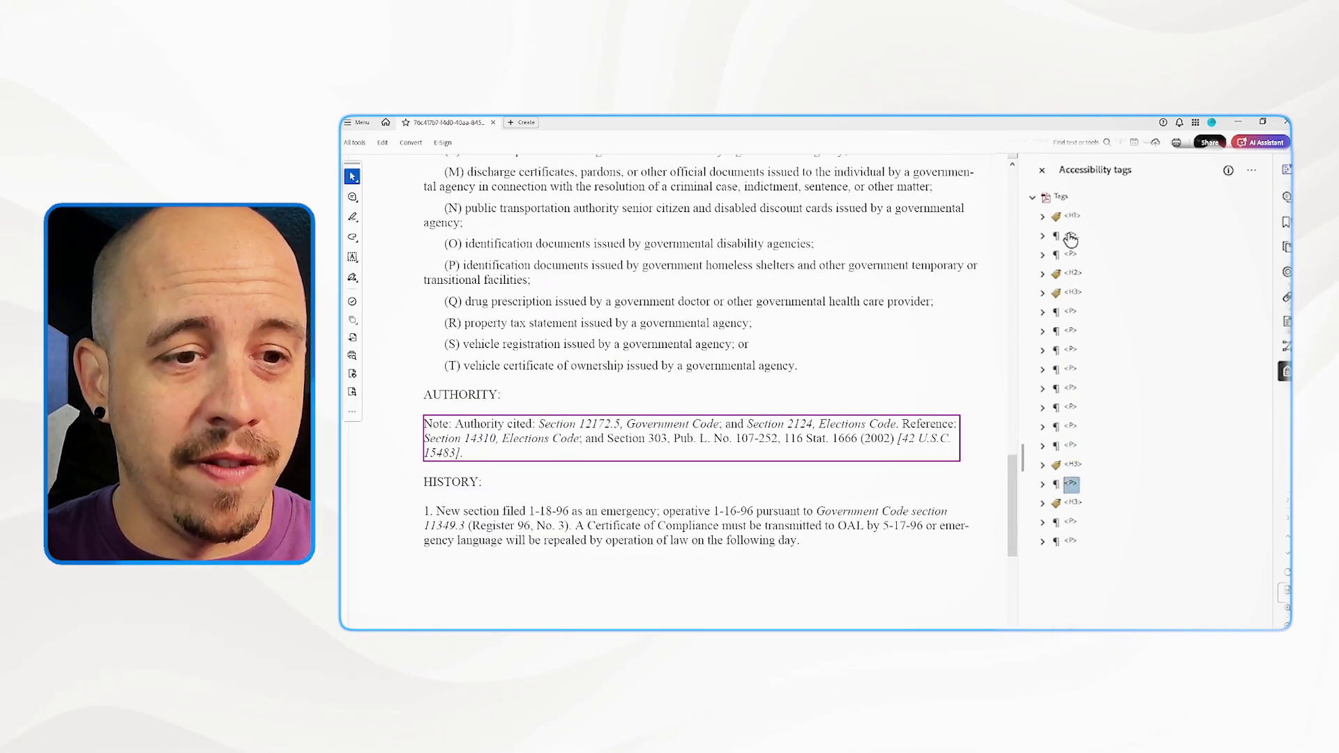
key(Down)
key(Down)
key(Down)
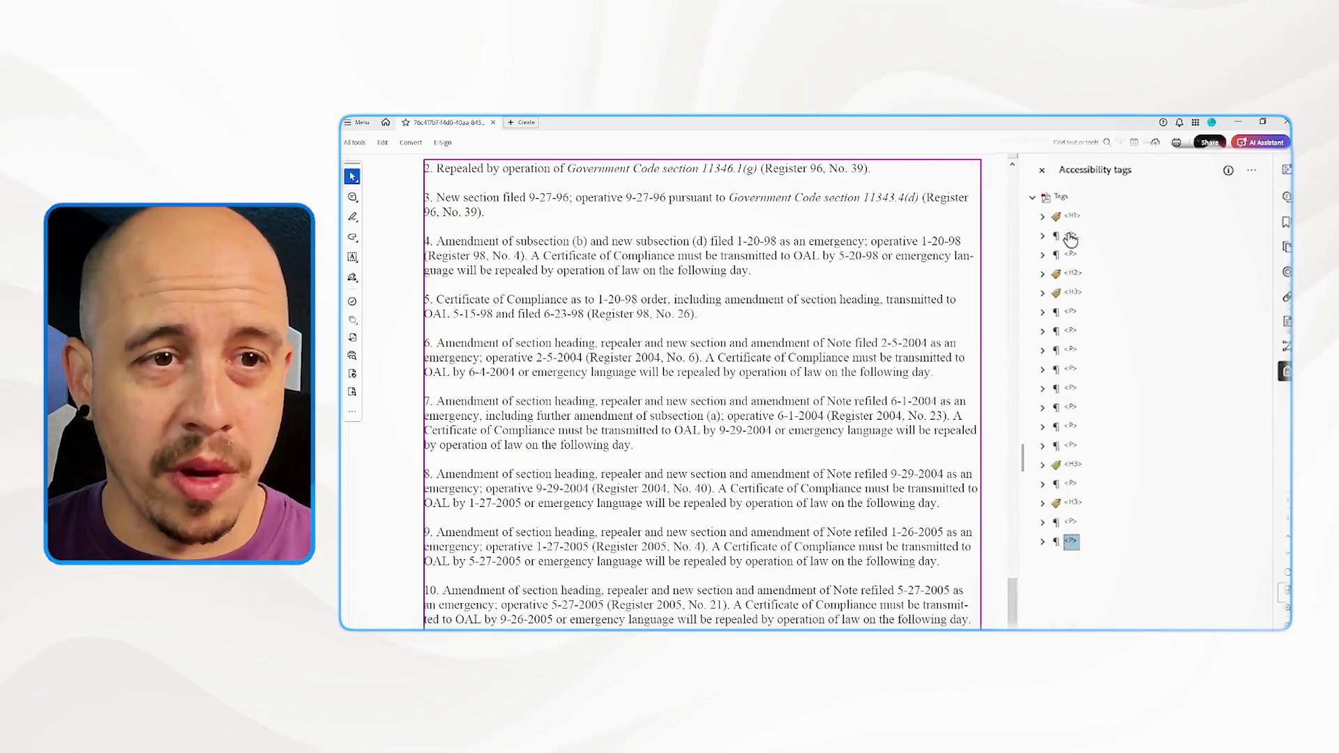
scroll(859, 359, down, 2)
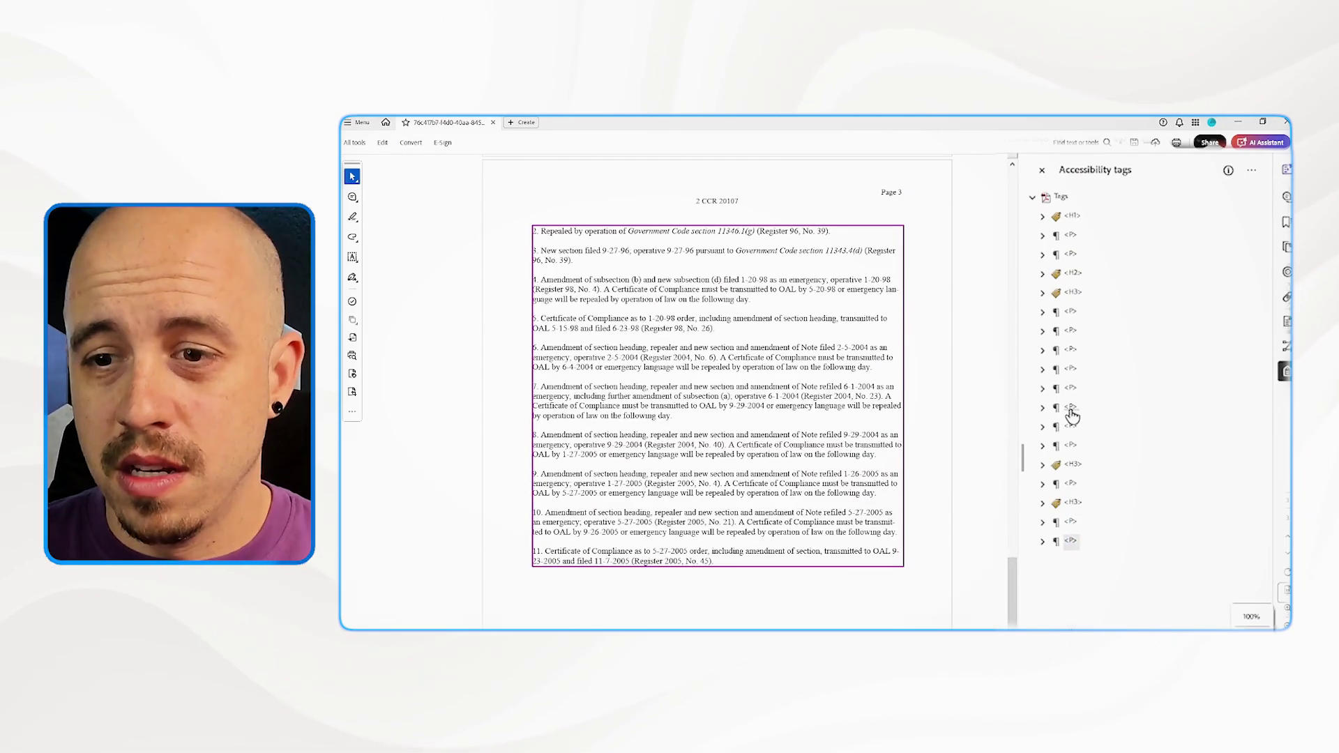
Create a new tag of type Document at the head of the tag tree and nest the H1 tag inside it.
click(1073, 217)
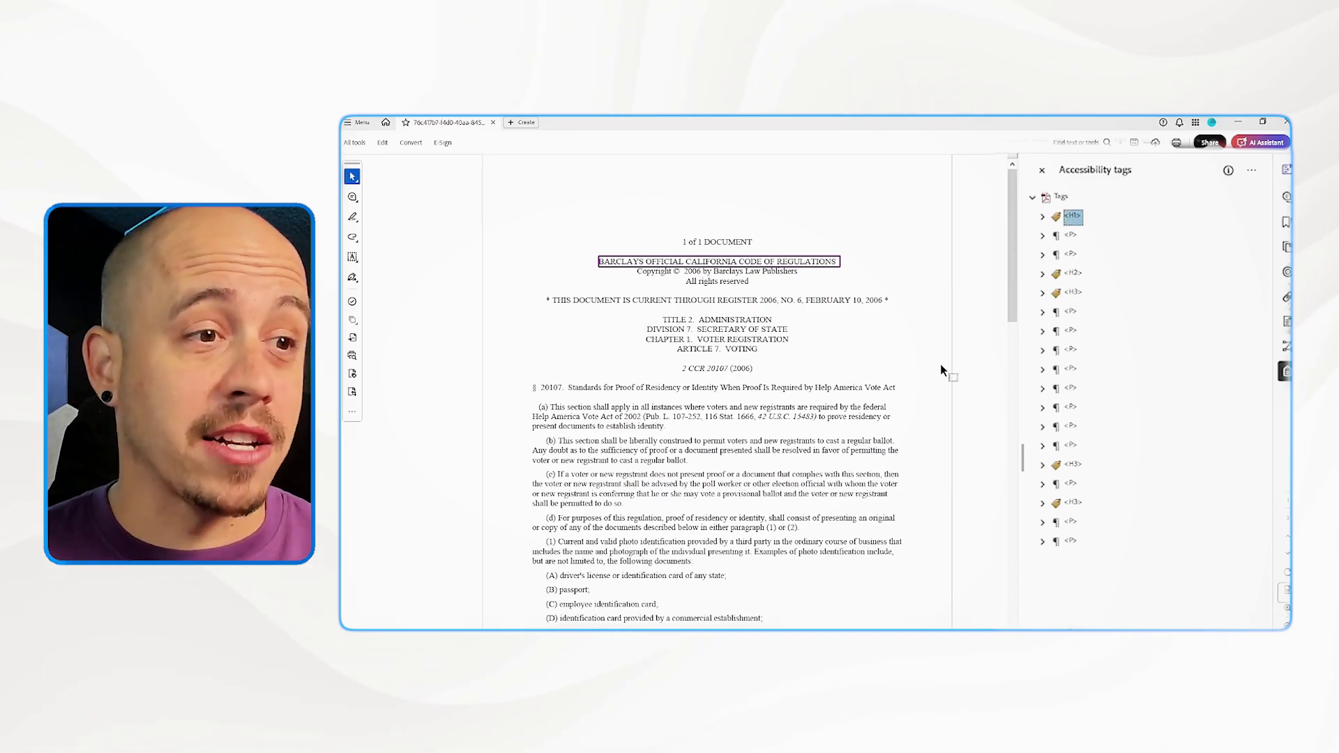
right_click(1081, 217)
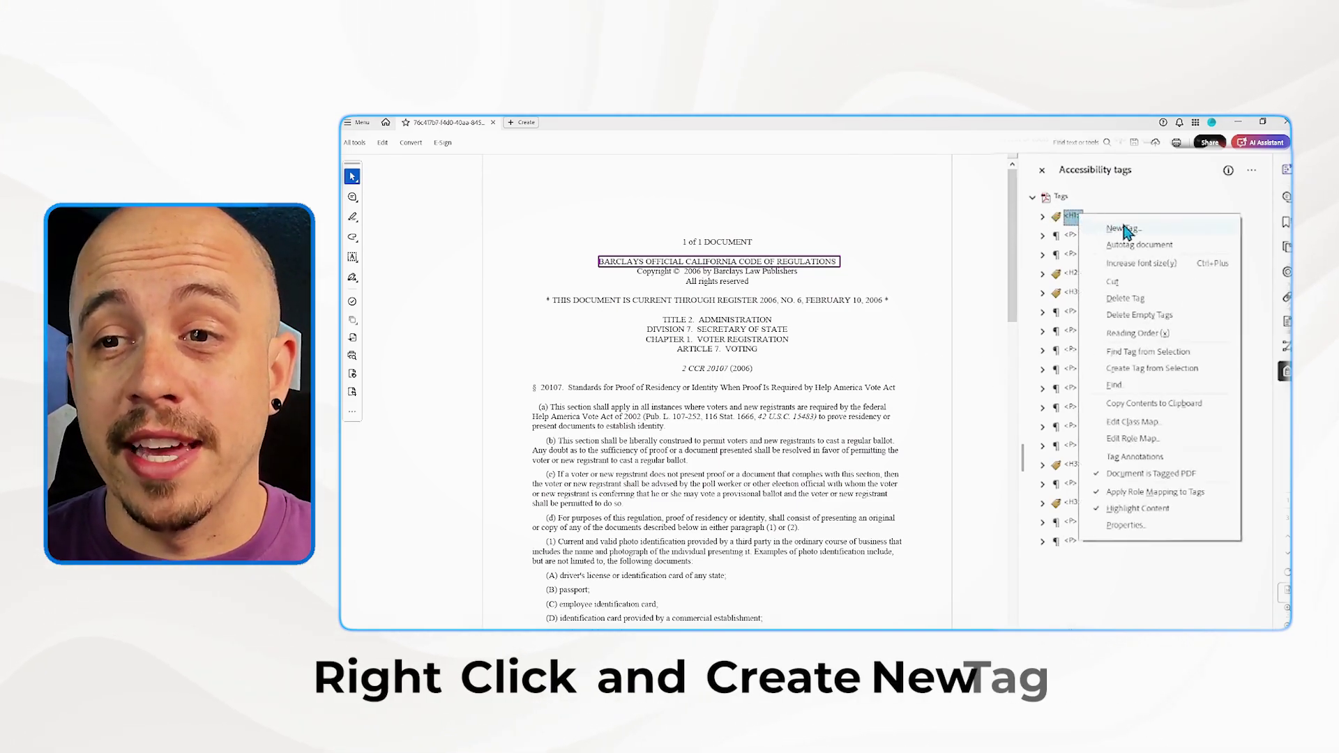
click(1123, 223)
text(Document)
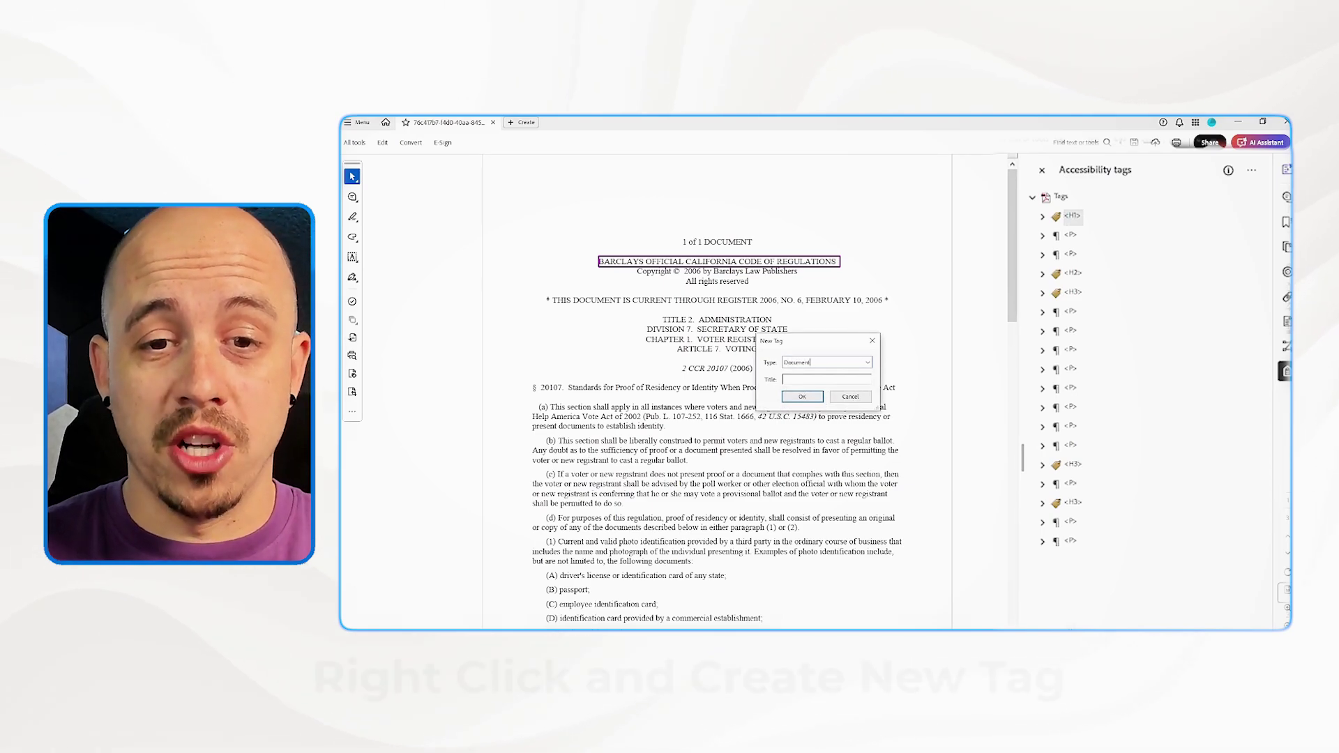
key(Return)
drag(1068, 217, 1081, 246)
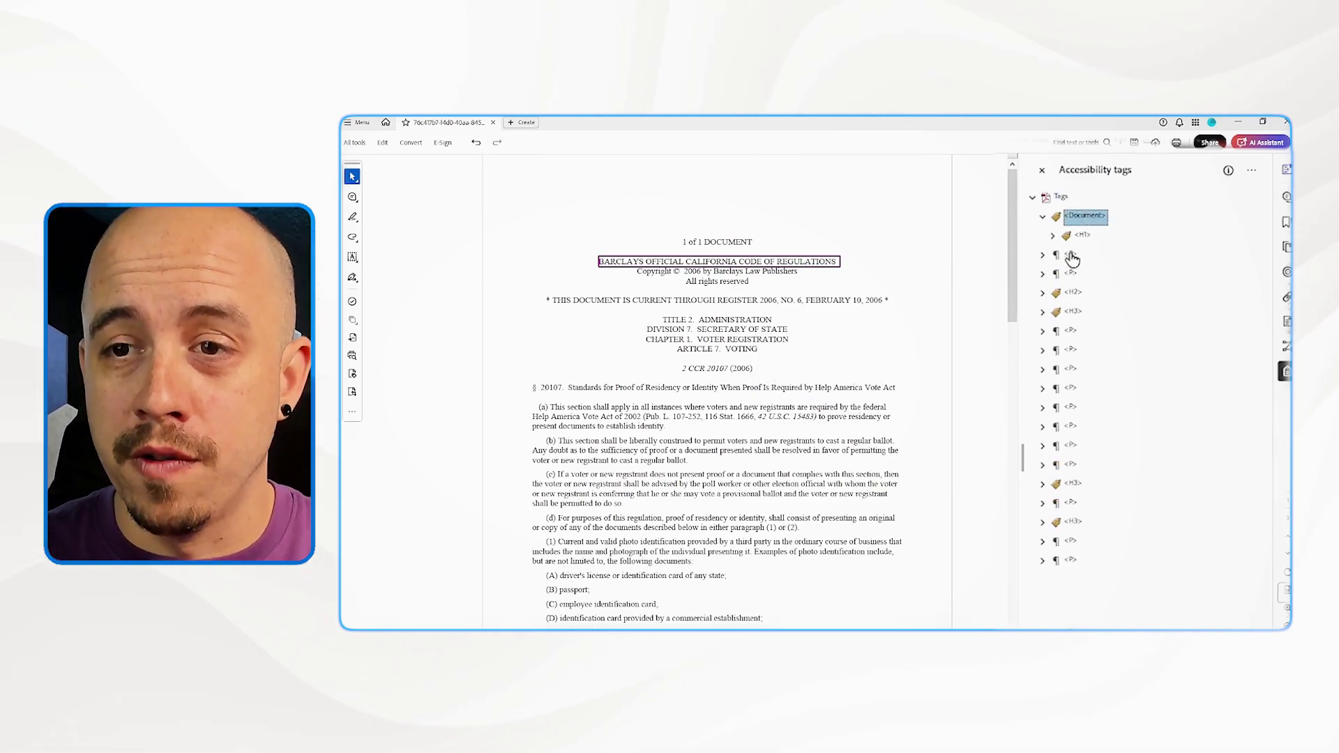
Nest all the remaining tags, from the first P to the last P, inside the Document tag.
click(1072, 256)
shift+click(1070, 560)
drag(1077, 267, 1099, 216)
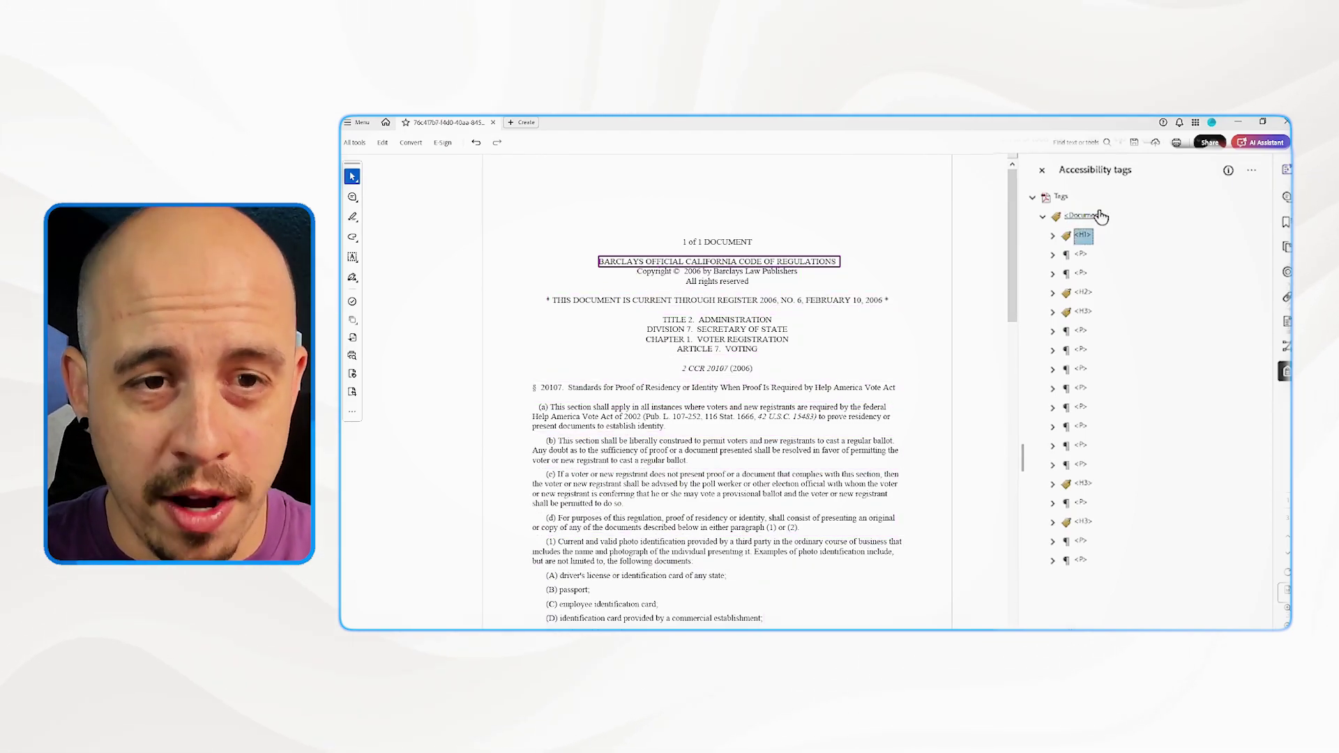
Expand the two P tags, the H2 tag and the H3 tag that follow the H1 to expose their content.
key(Down)
key(Down)
key(Down)
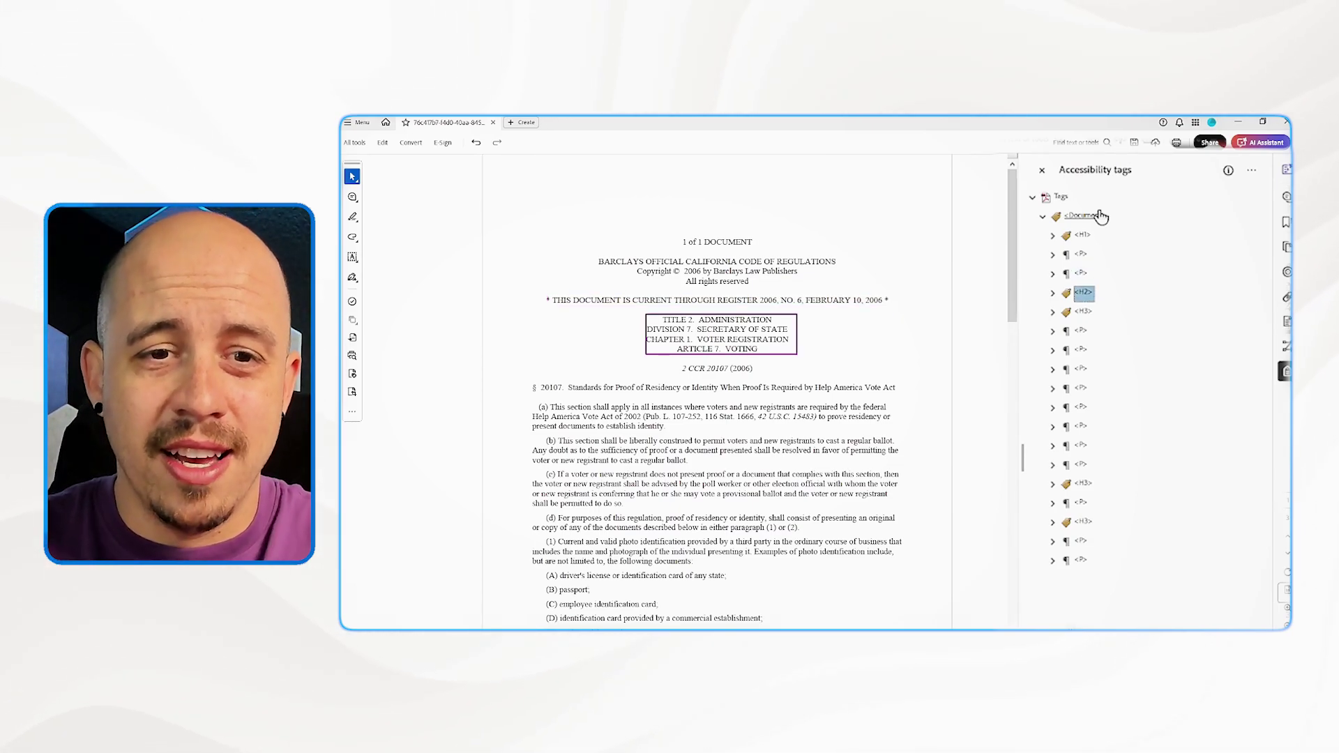
key(Up)
key(Up)
key(Right)
key(Right)
key(Down)
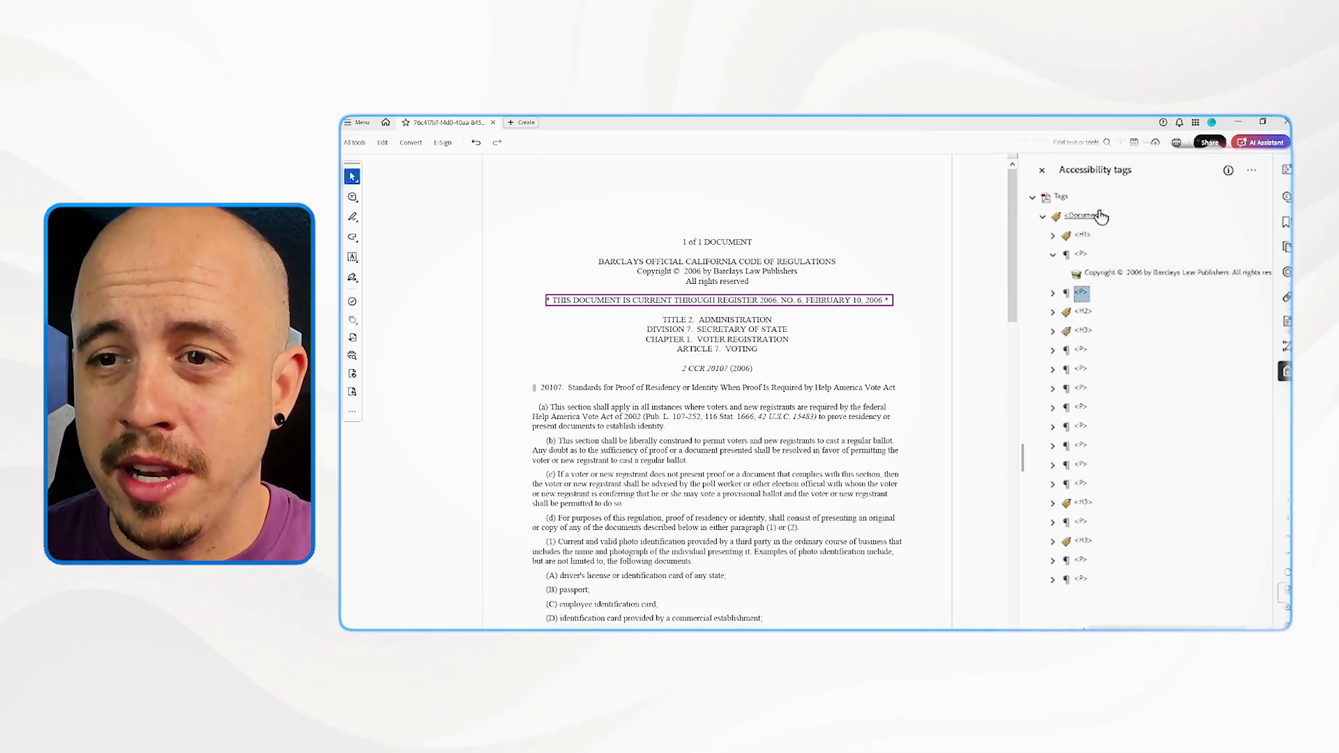
key(Right)
key(Right)
key(Down)
key(Right)
key(Down)
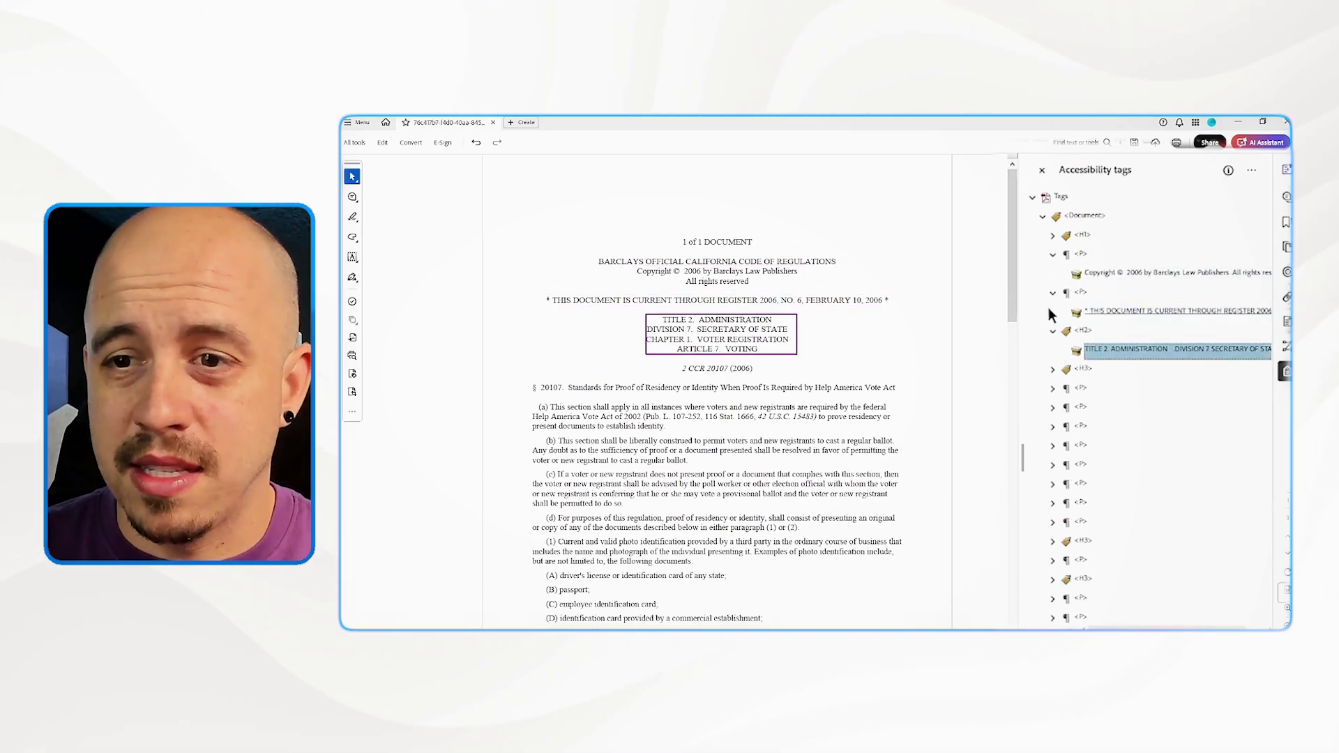
key(Down)
key(Right)
key(Down)
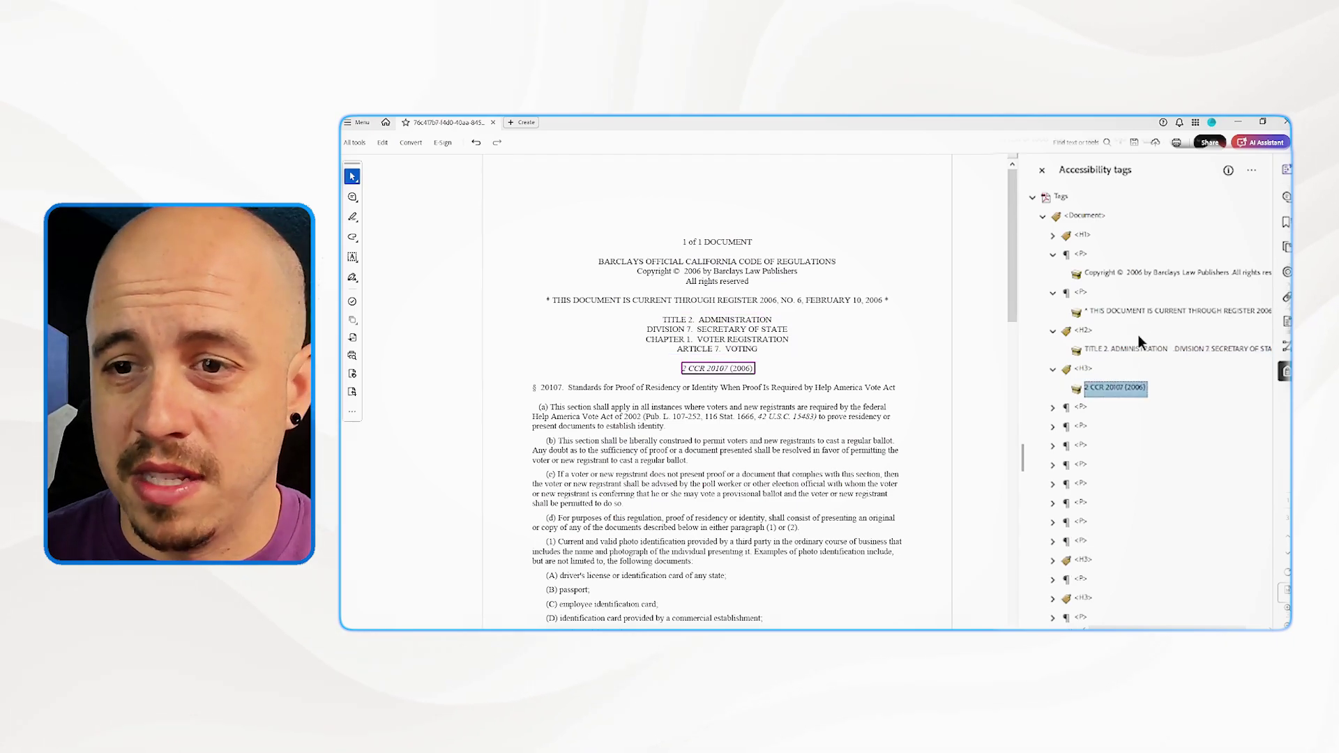
Move the content of the second P, the H2 and the H3 tags into the first P tag and remove the emptied tags.
ctrl+click(1141, 348)
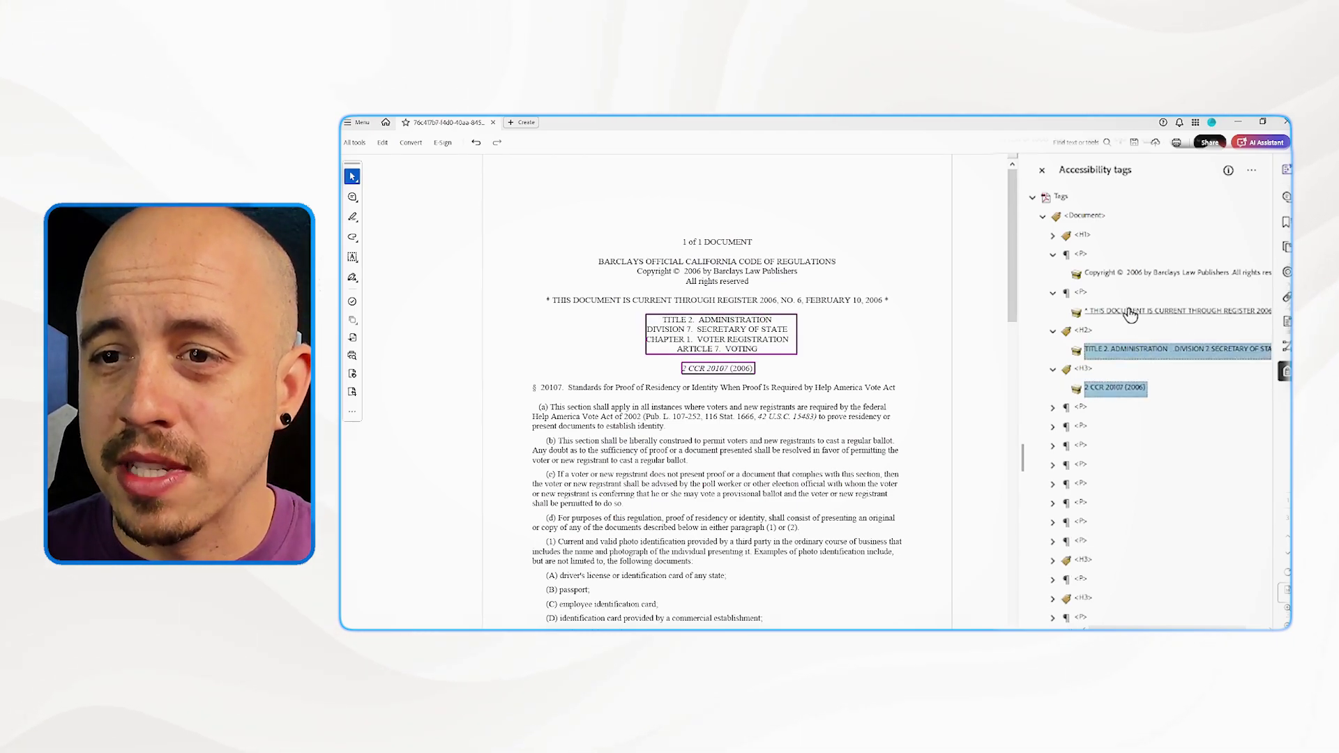
ctrl+click(1111, 315)
drag(1111, 317, 1092, 281)
click(1082, 350)
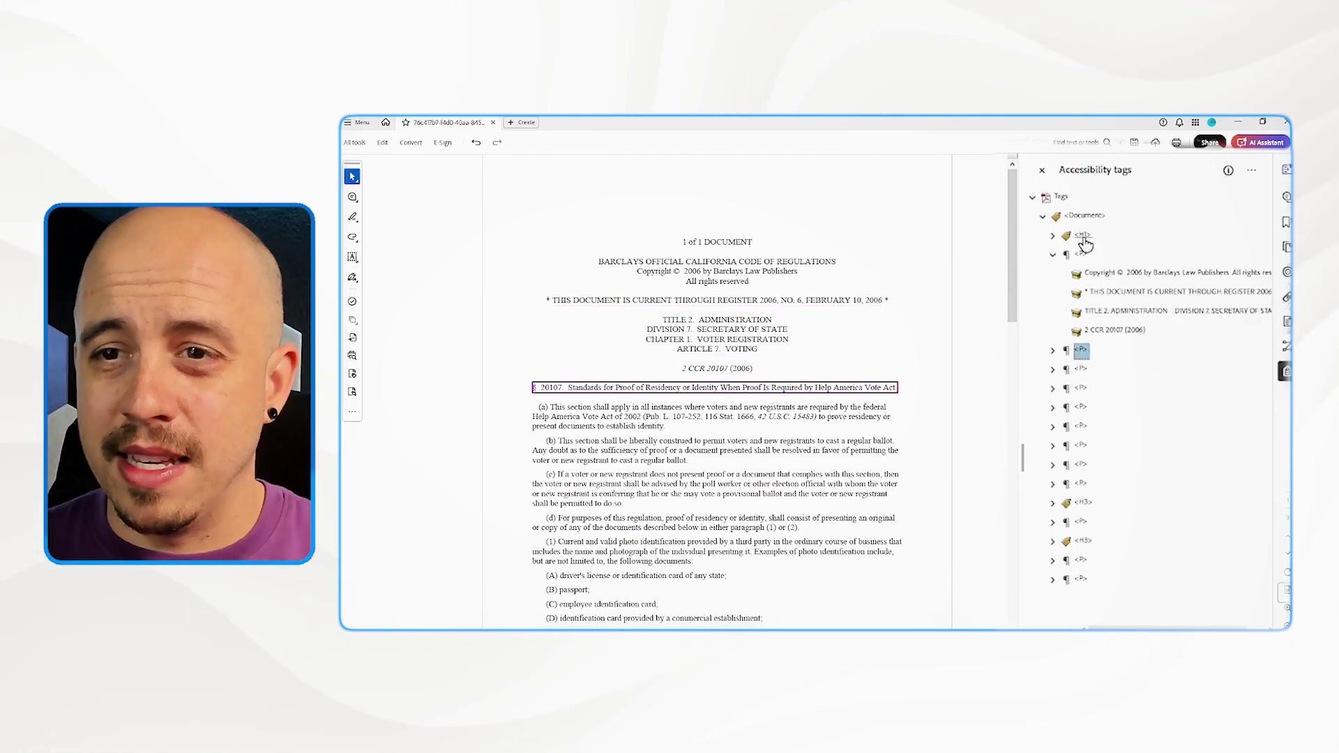
Collapse the merged P tag and change the tag of the "§ 20107. Standards for Proof of Residency or Identity" line to H2.
click(1085, 235)
key(Down)
key(Left)
key(Down)
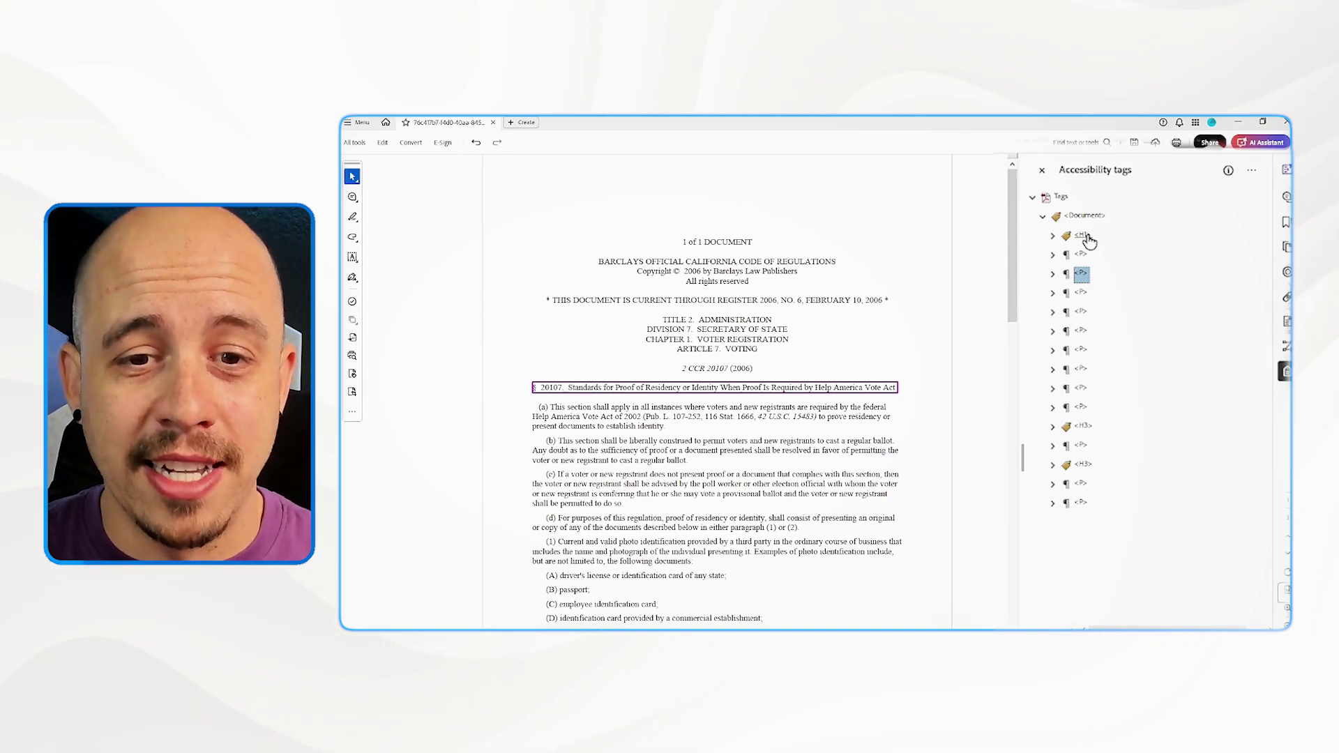
key(F2)
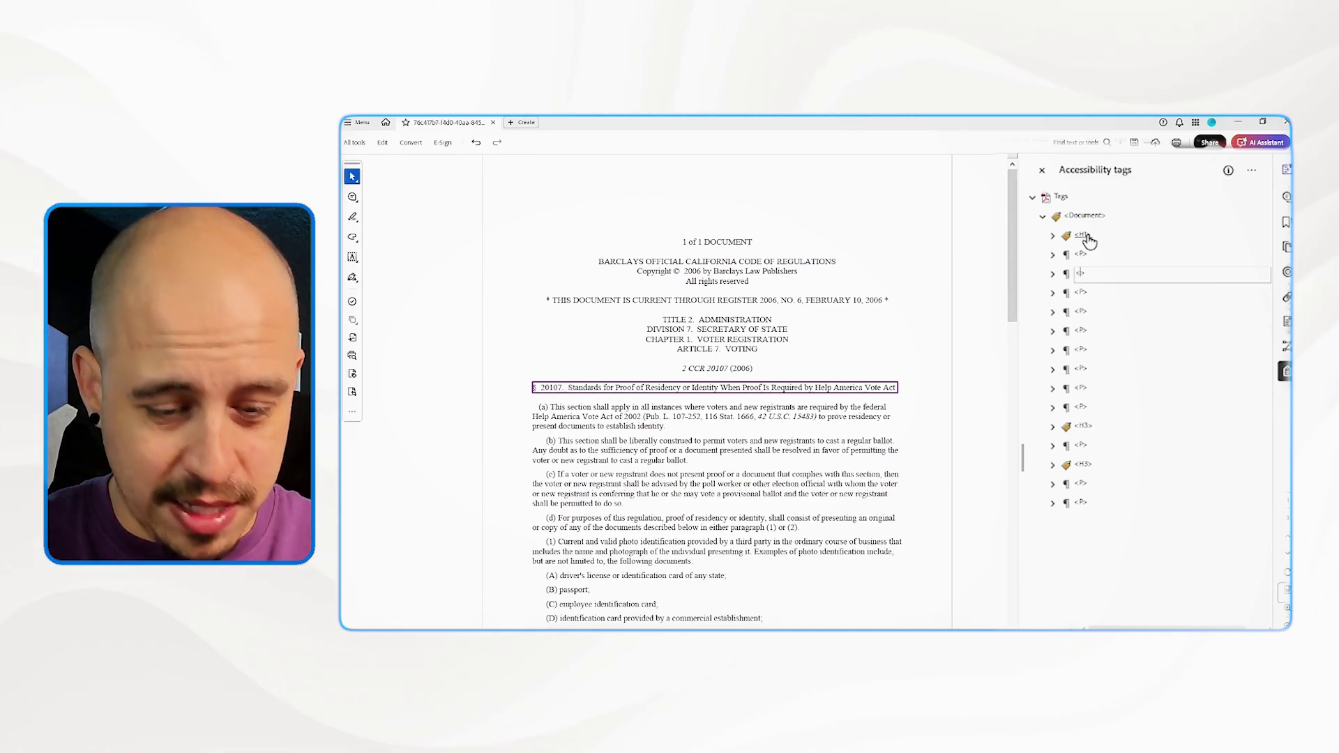
text(<H2>)
key(Return)
key(Down)
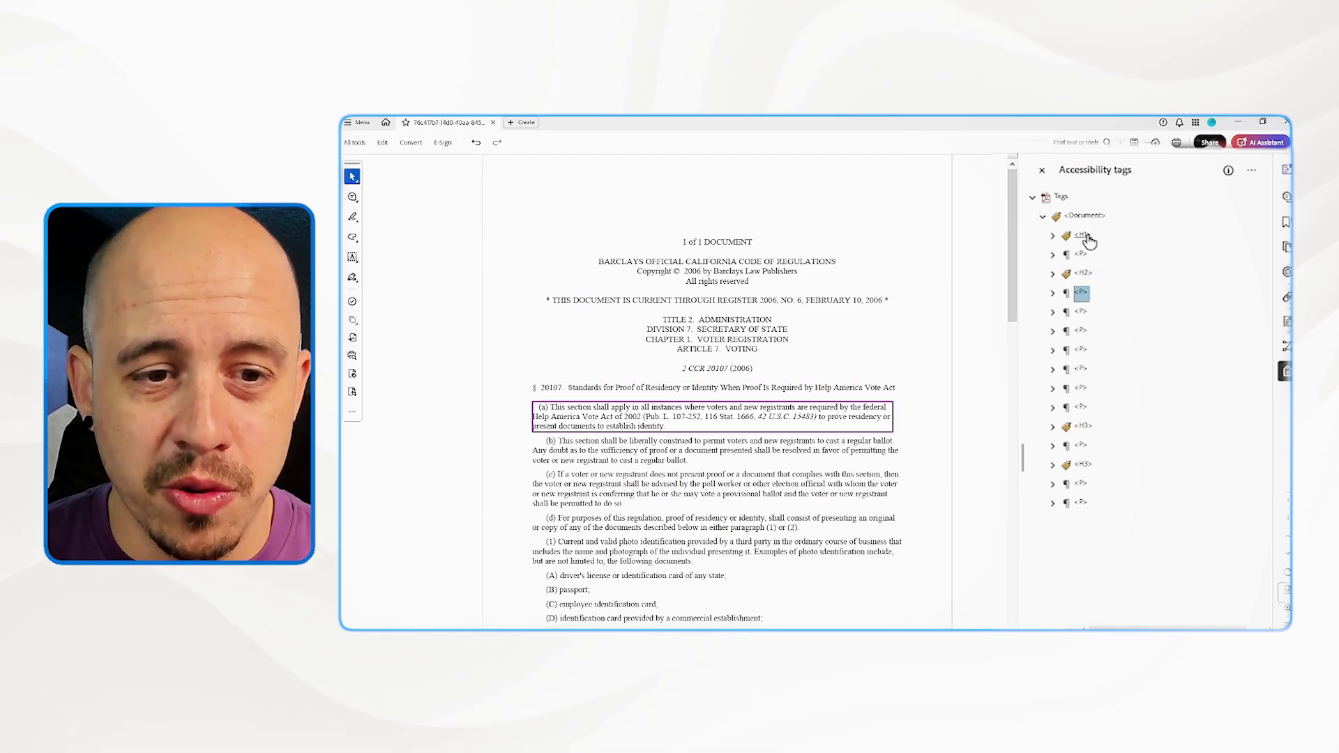
Create a new list tag of type L directly after the H2 tag and select it.
scroll(607, 422, down, 5)
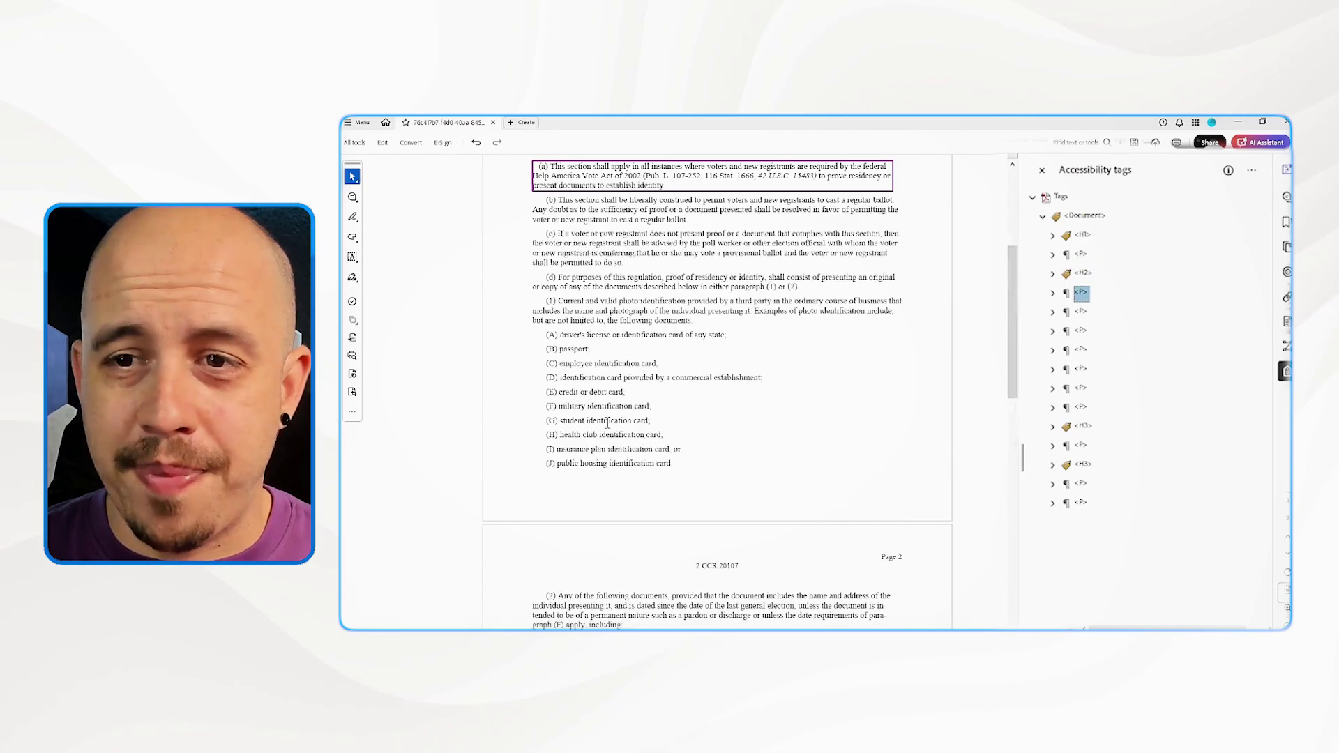
scroll(608, 422, up, 3)
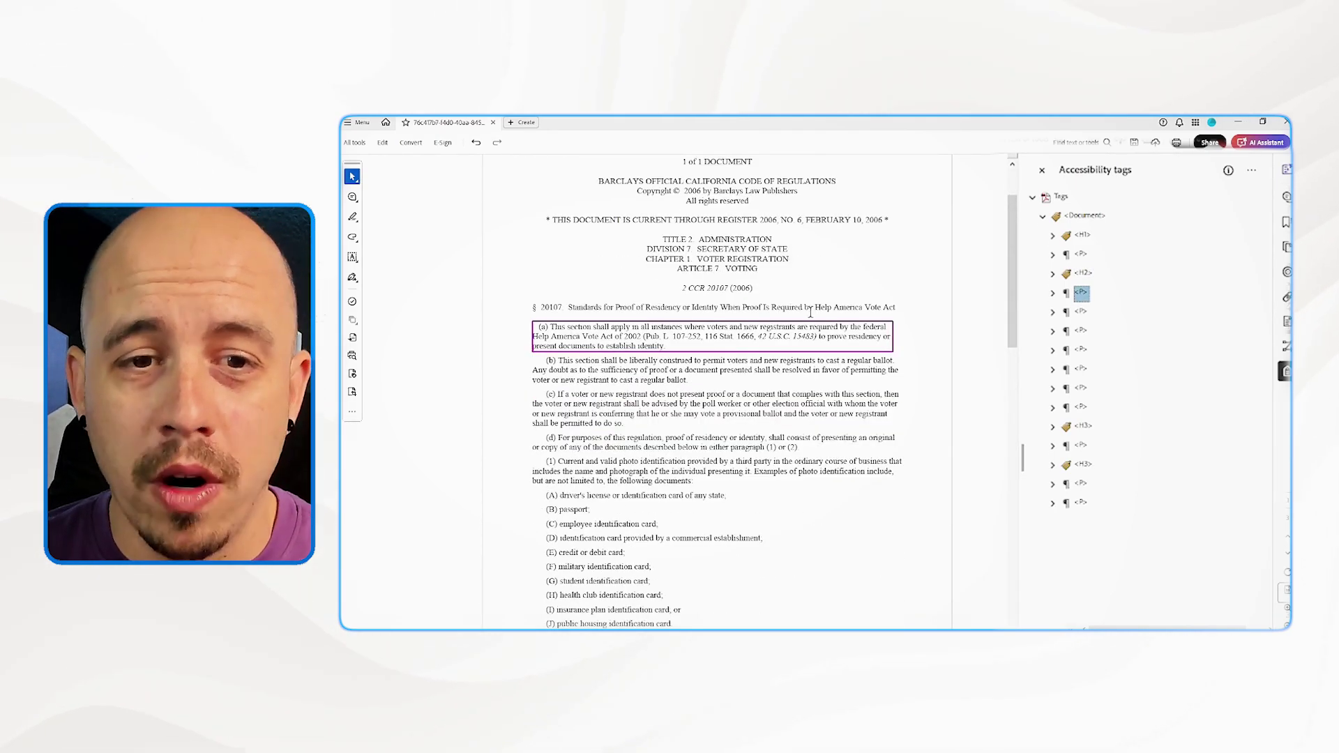
click(1081, 293)
click(1084, 273)
right_click(1085, 275)
click(1123, 293)
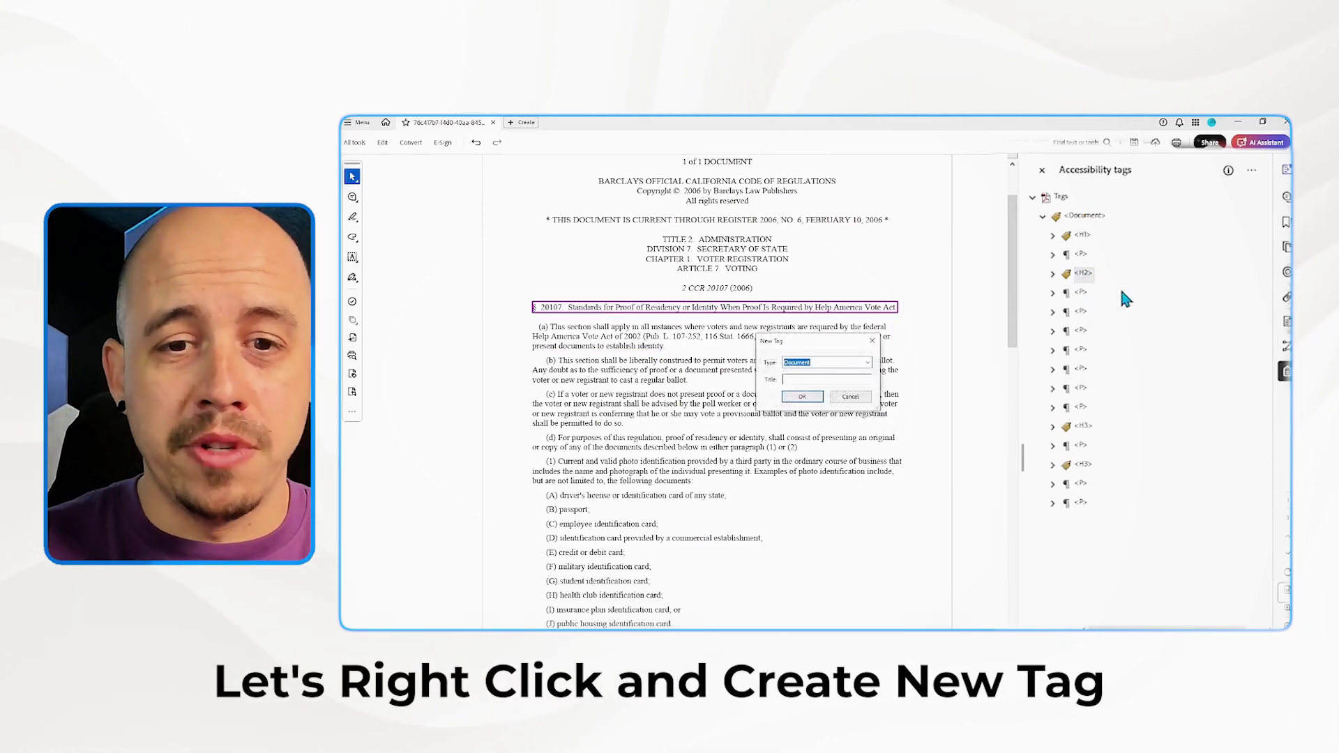
key(Return)
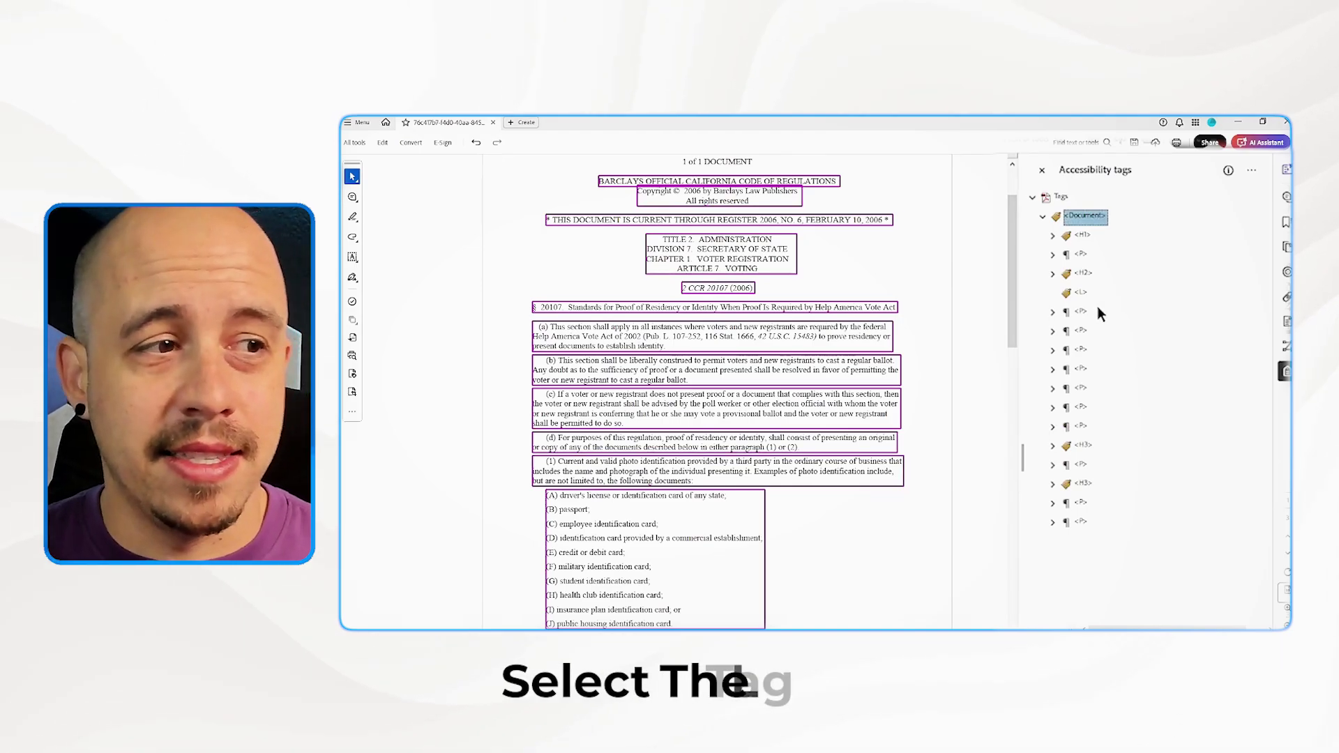
click(1080, 292)
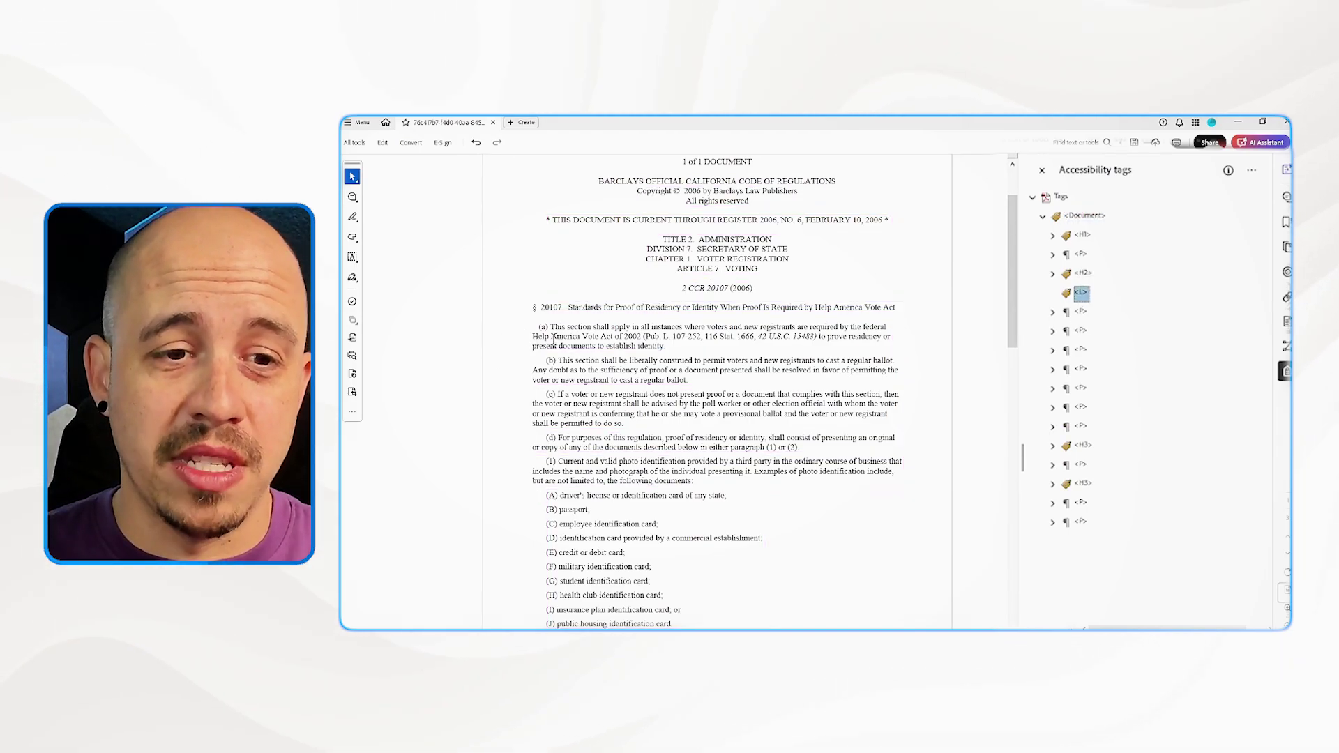
Nest the four P tags for paragraphs (a) through (d) inside the L tag.
drag(539, 326, 532, 392)
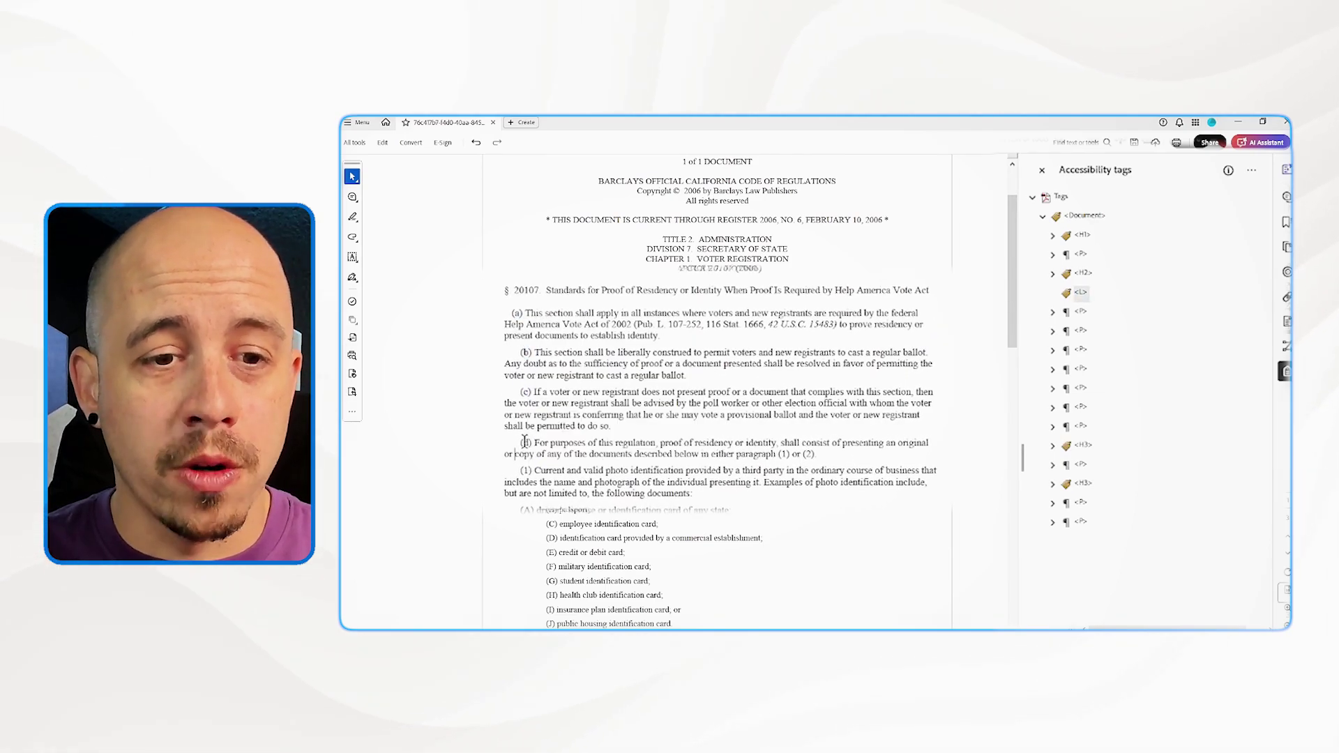
click(1082, 330)
key(Down)
key(Down)
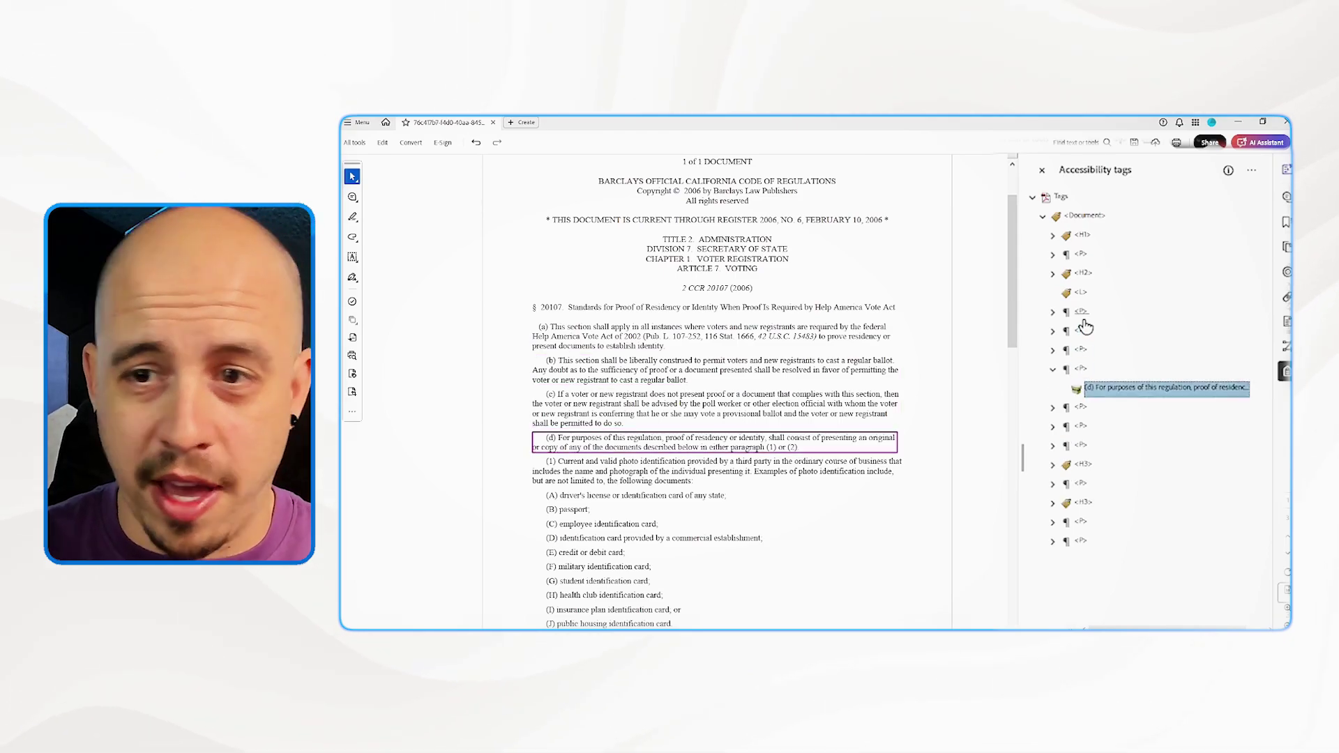
key(Up)
key(Up)
key(Down)
key(Down)
key(shift+Up)
key(shift+Up)
key(shift+Up)
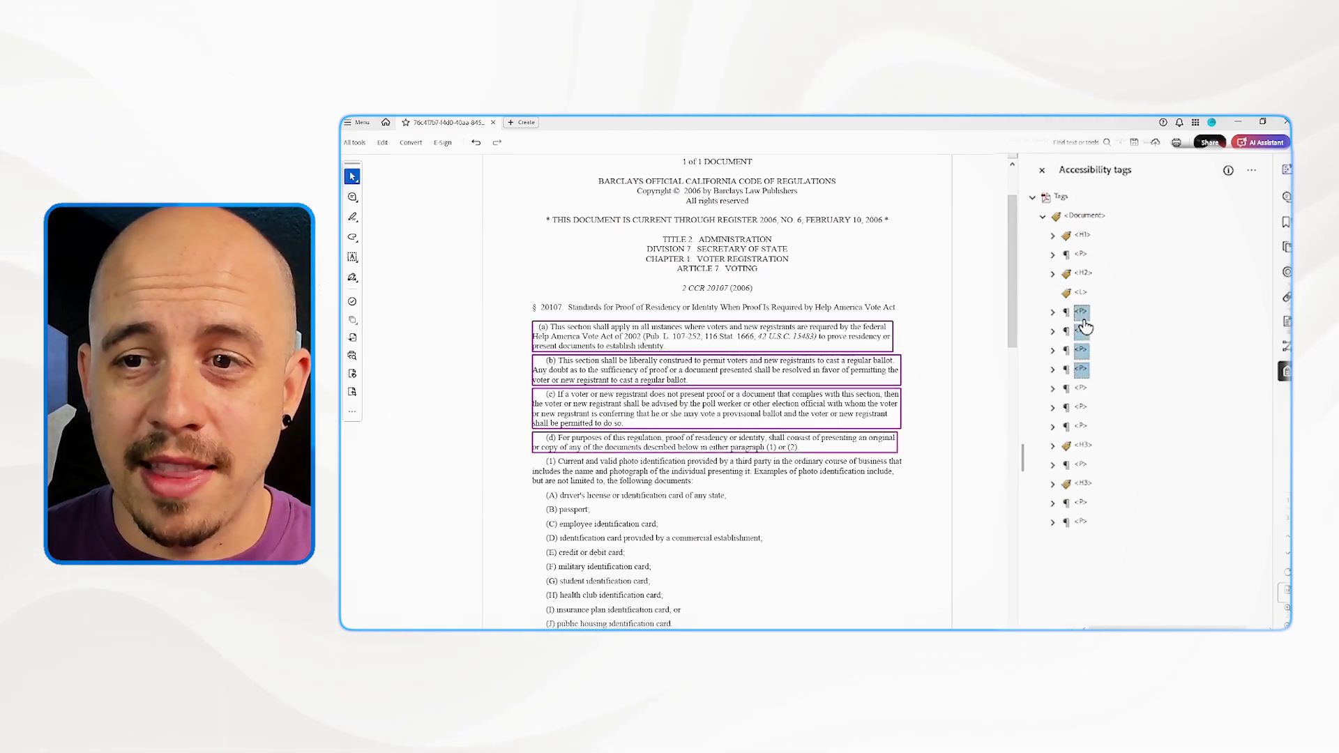
drag(1087, 312, 1082, 295)
click(1091, 312)
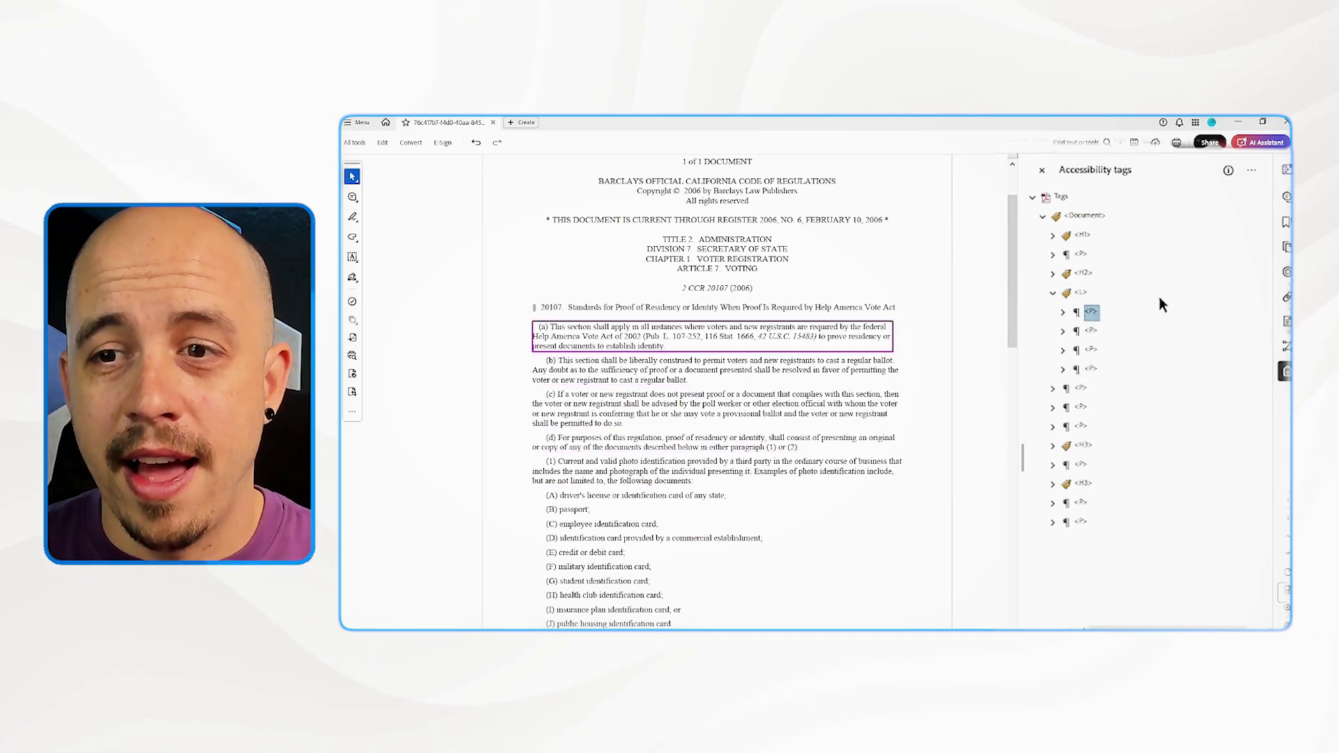
Change the four P tags for paragraphs (a) through (d) inside the L tag to type LI.
shift+click(1092, 371)
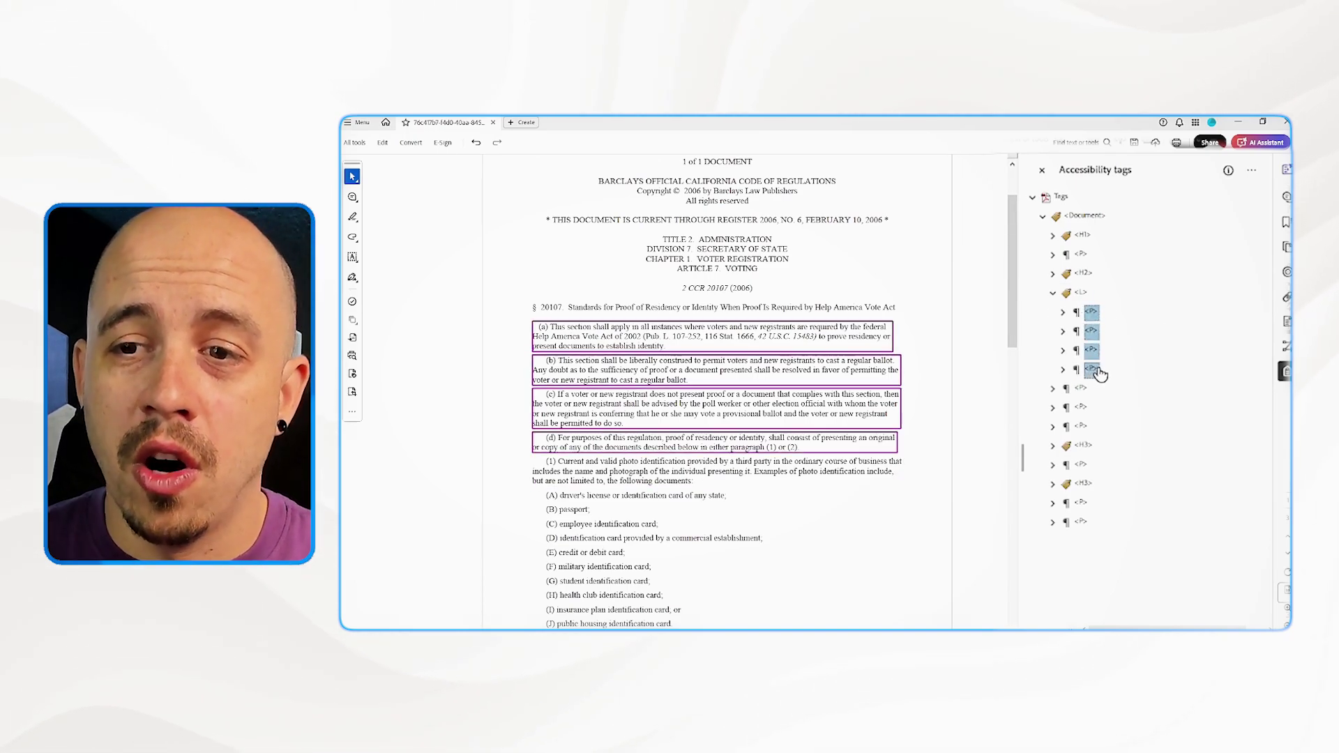
right_click(1094, 373)
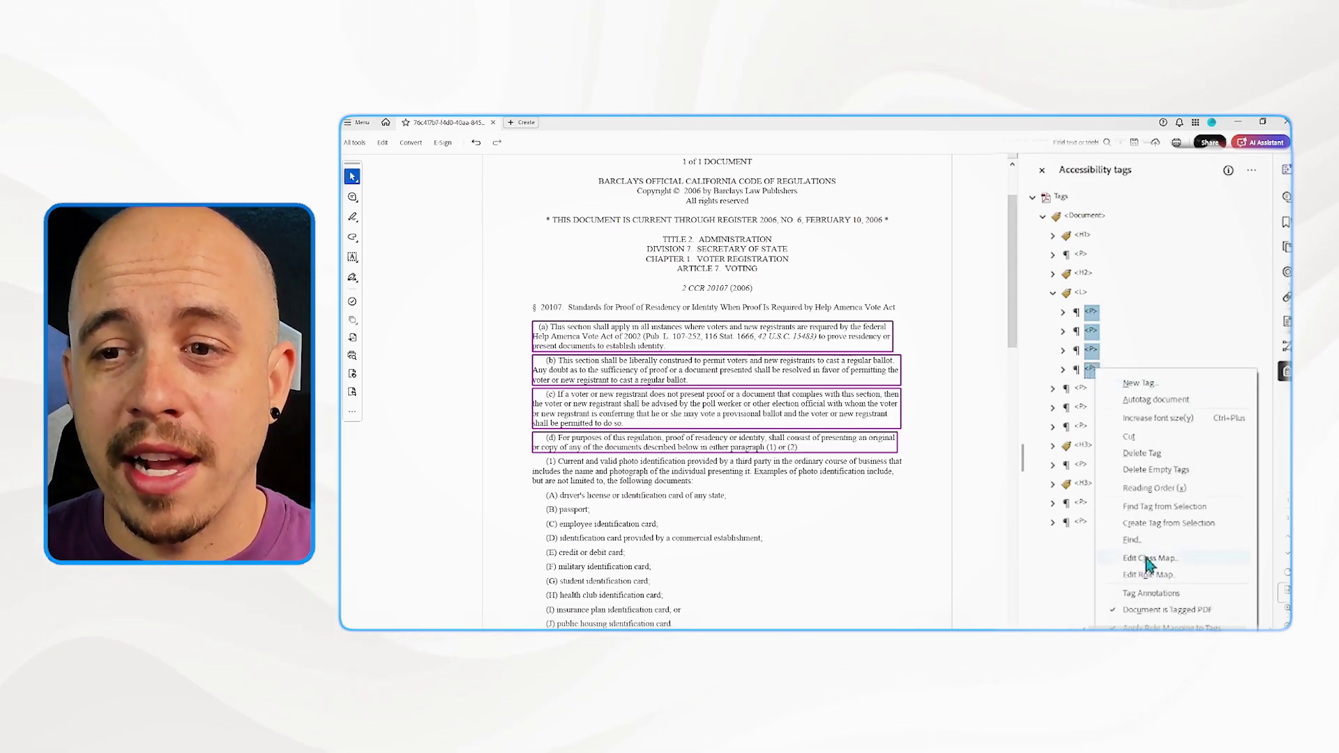
click(1141, 663)
text(LI)
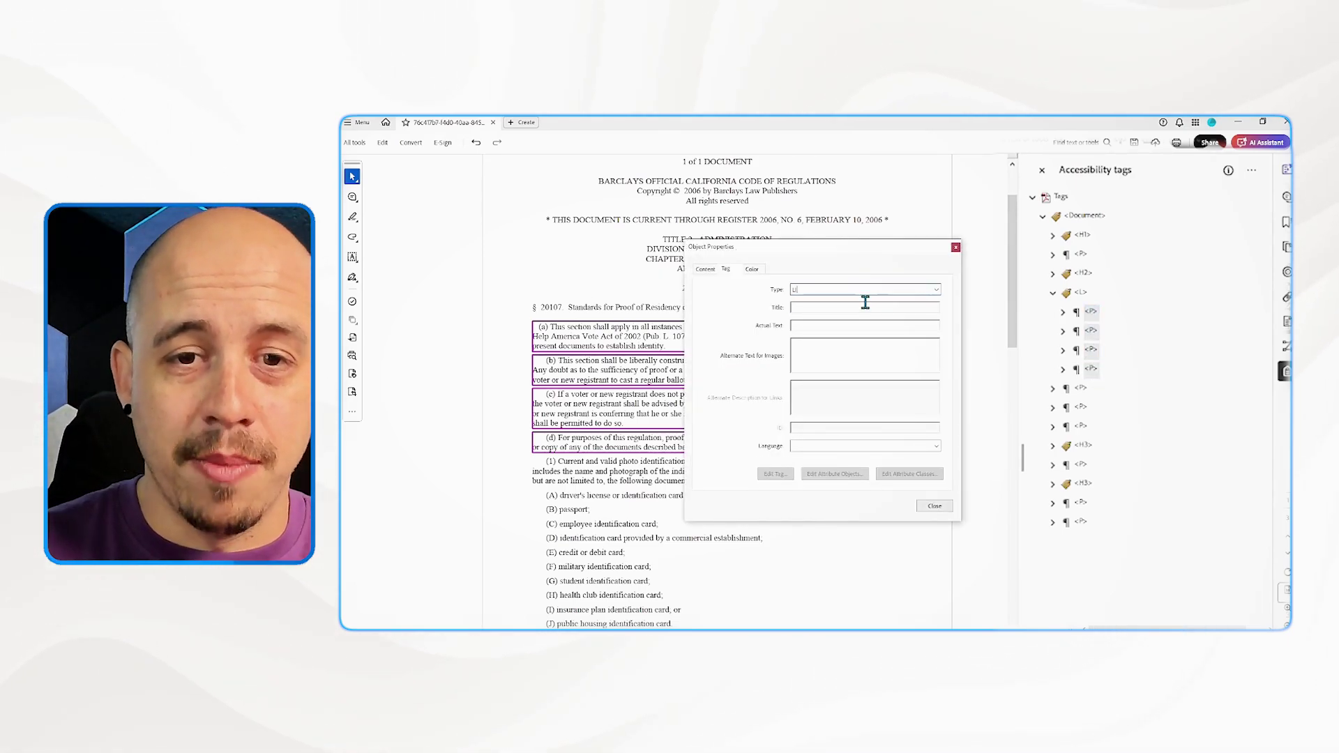
click(935, 508)
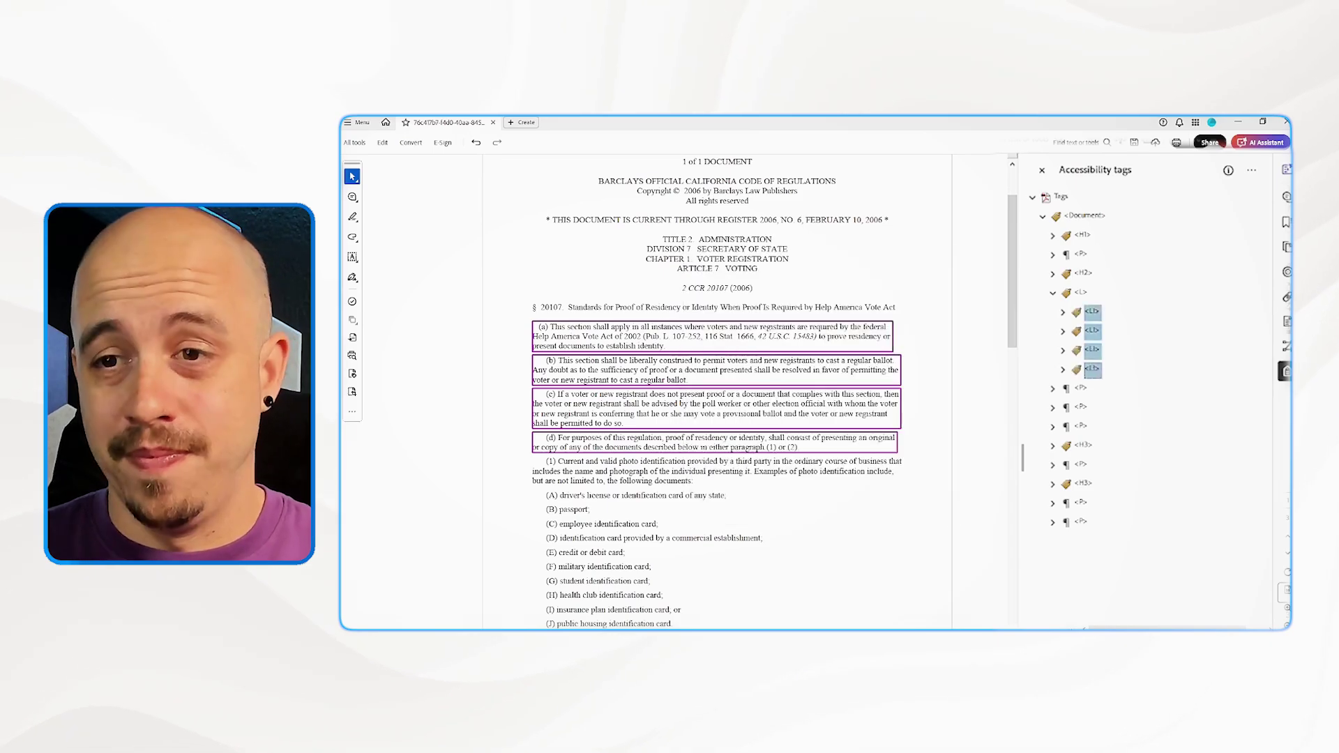
Expand the LI tag of paragraph (a) and add a new Lbl tag and a new LBody tag inside it.
click(1063, 312)
click(1112, 334)
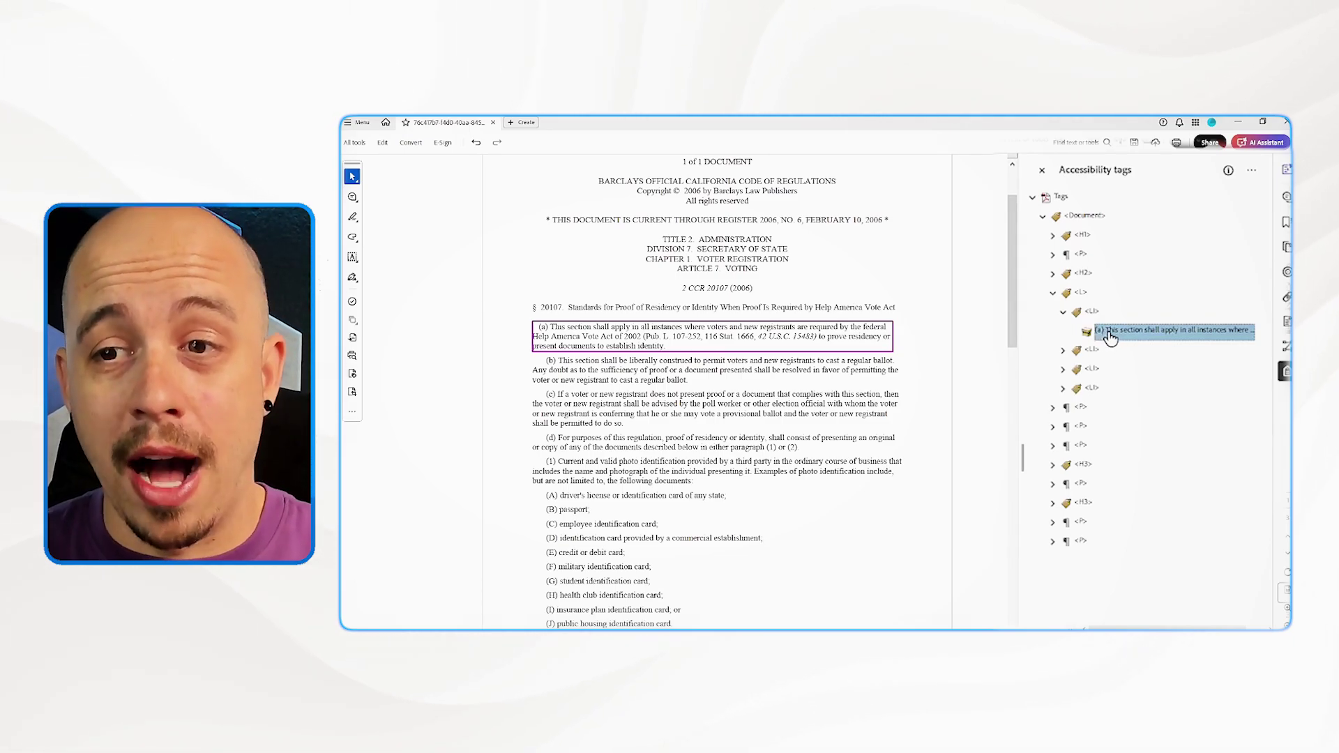
right_click(1111, 341)
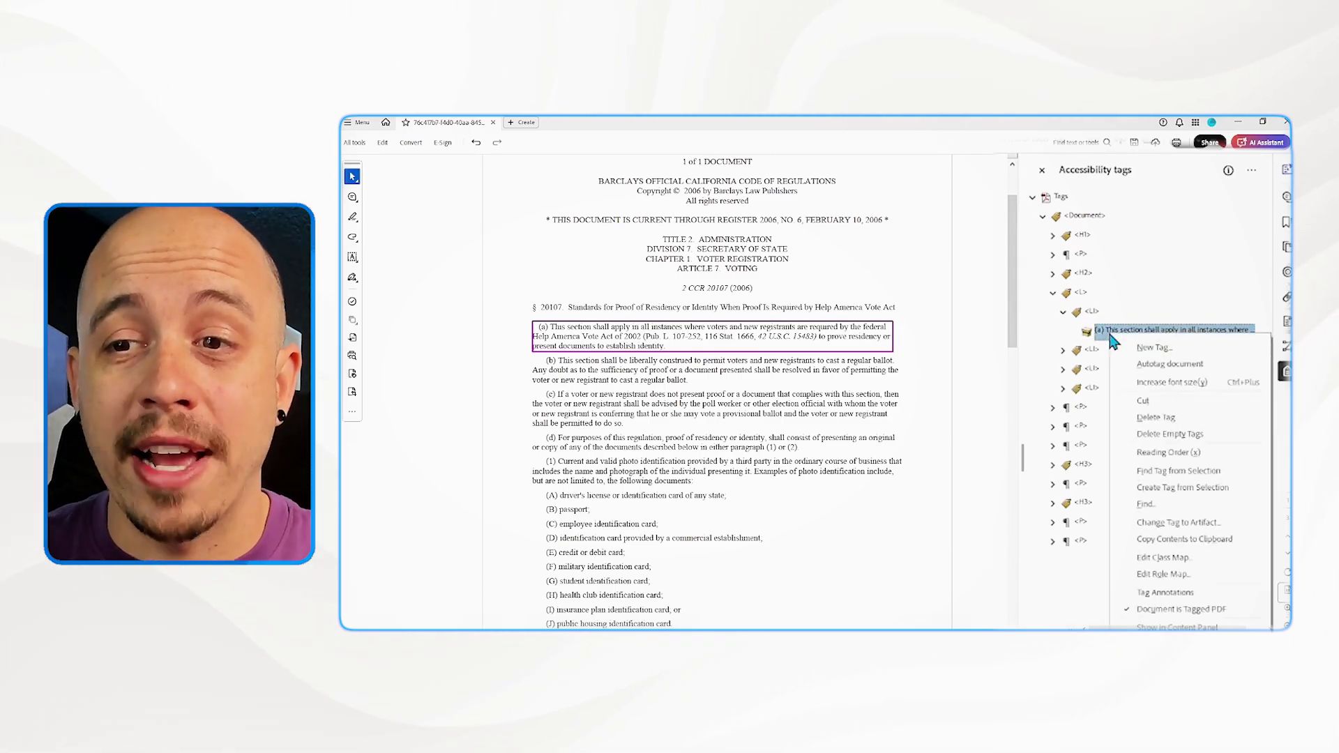
click(1151, 348)
key(Return)
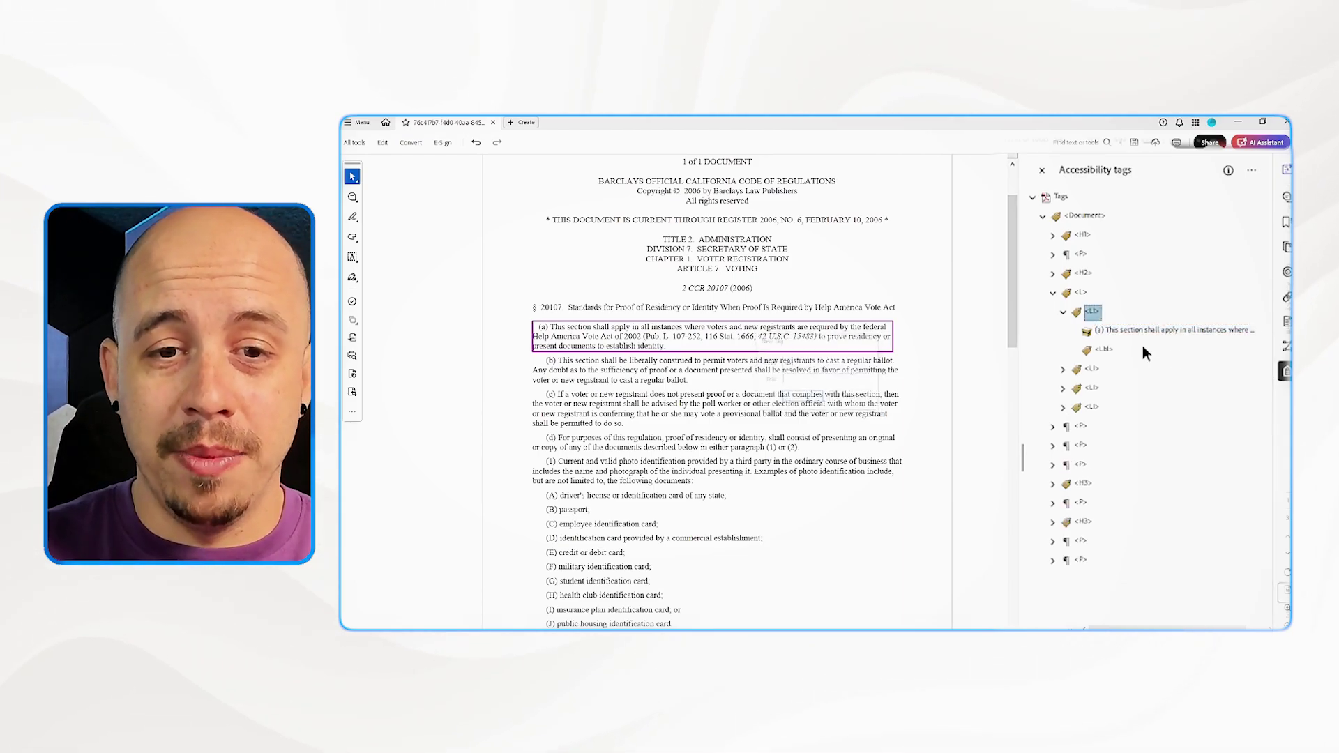
right_click(1109, 355)
click(1135, 368)
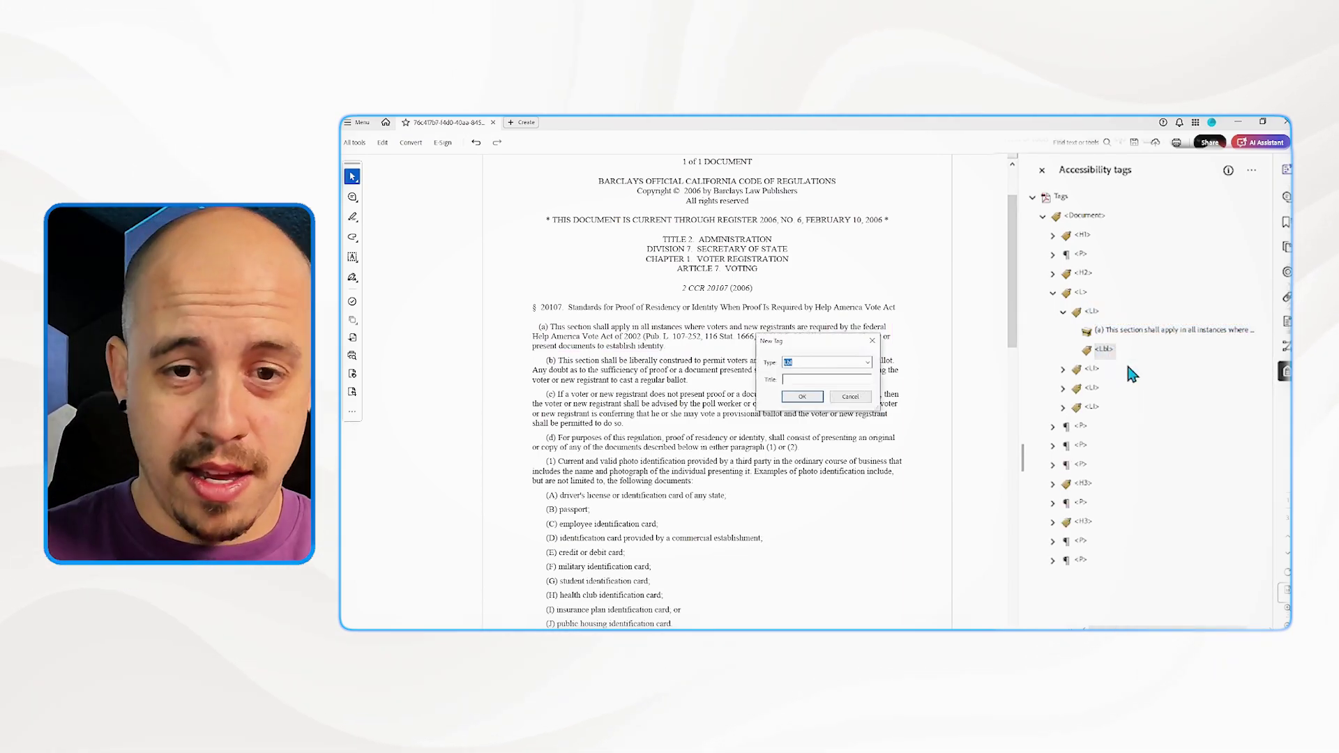
key(Return)
Place the "(a)" label text in the Lbl tag by creating a tag from the document selection.
click(1130, 331)
click(1104, 349)
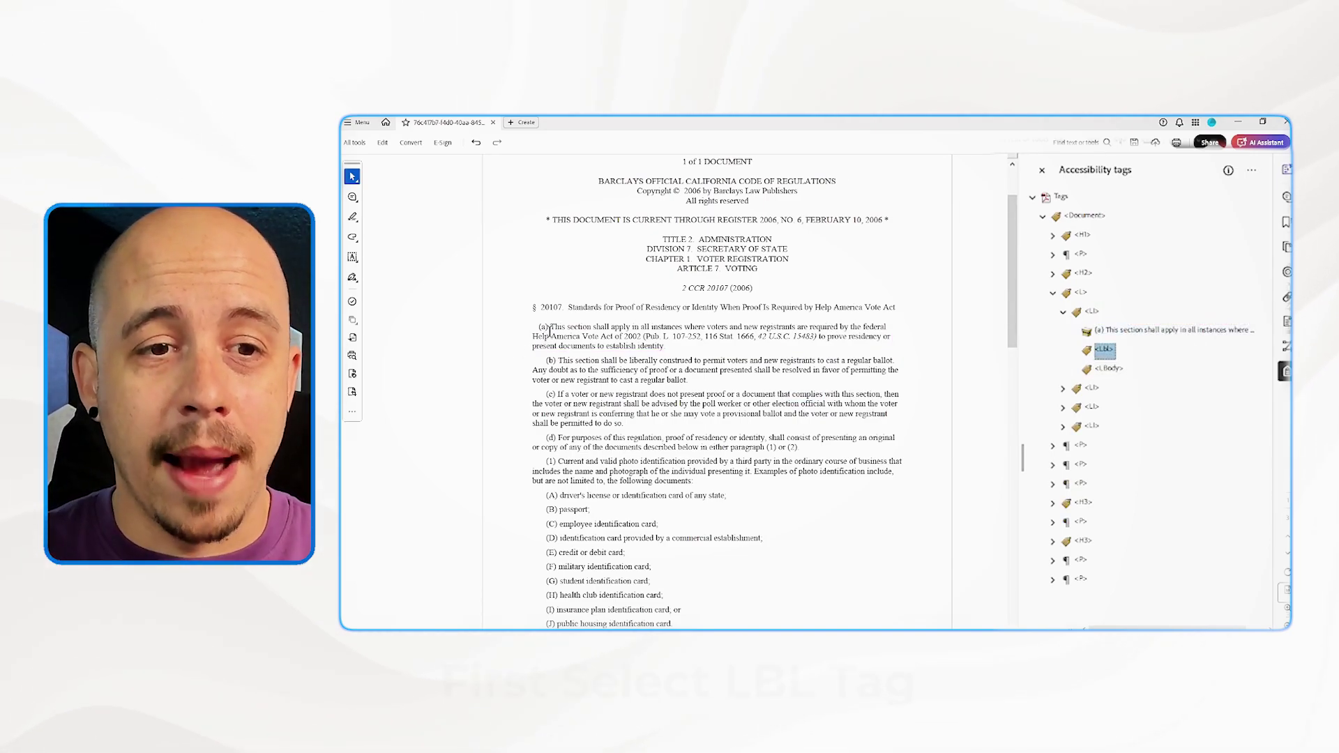
drag(539, 327, 550, 326)
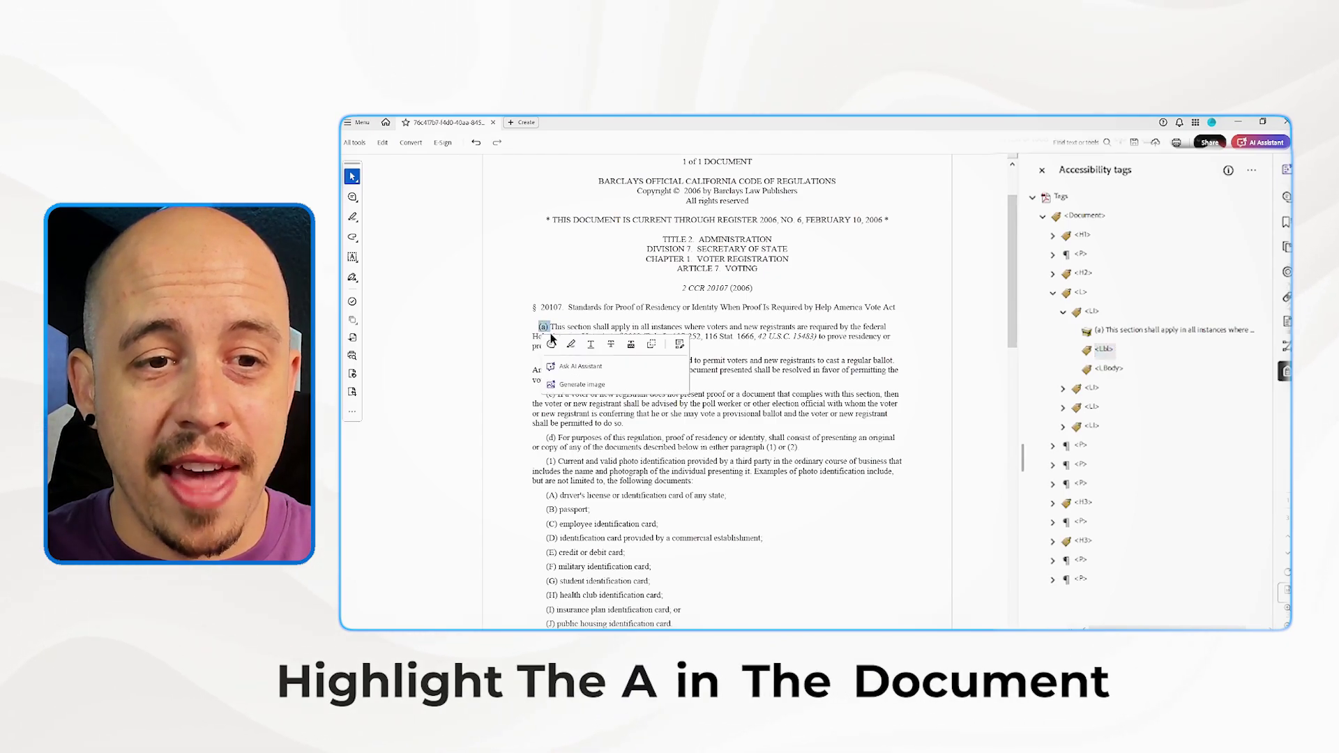
click(1252, 171)
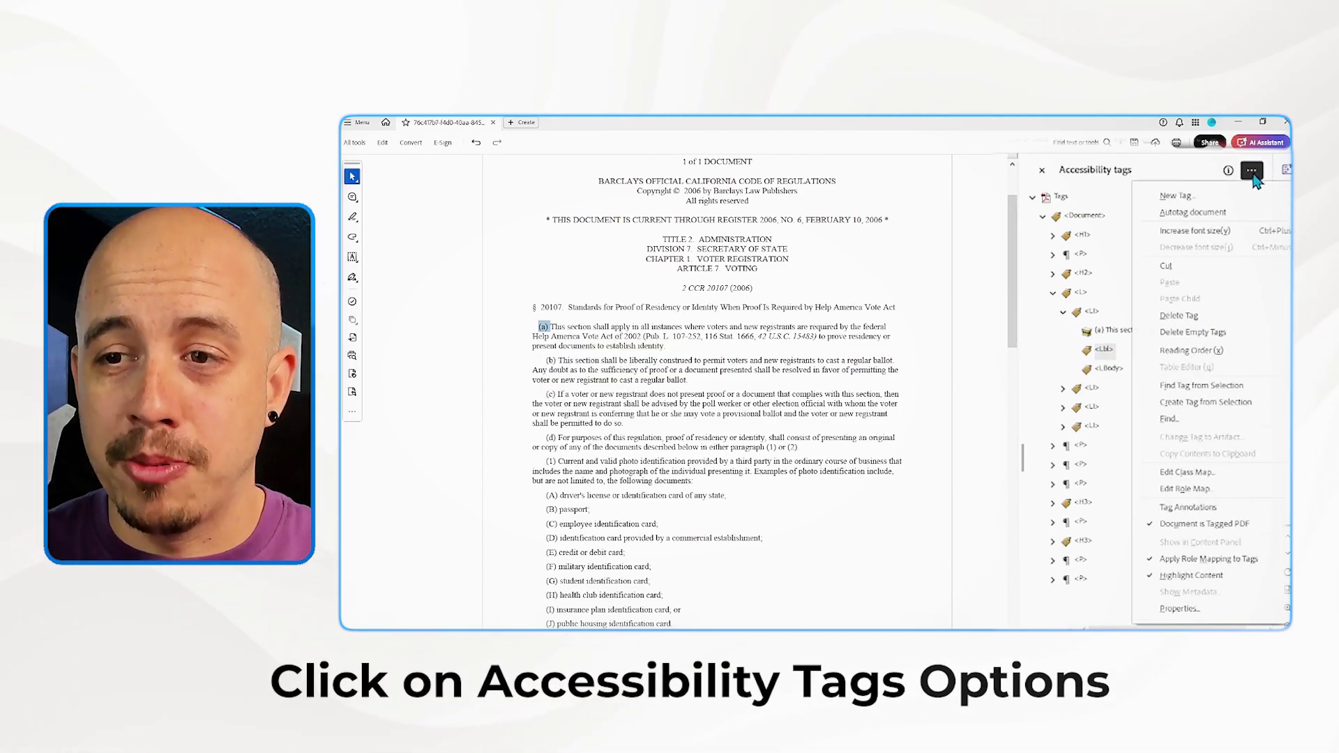
click(1212, 404)
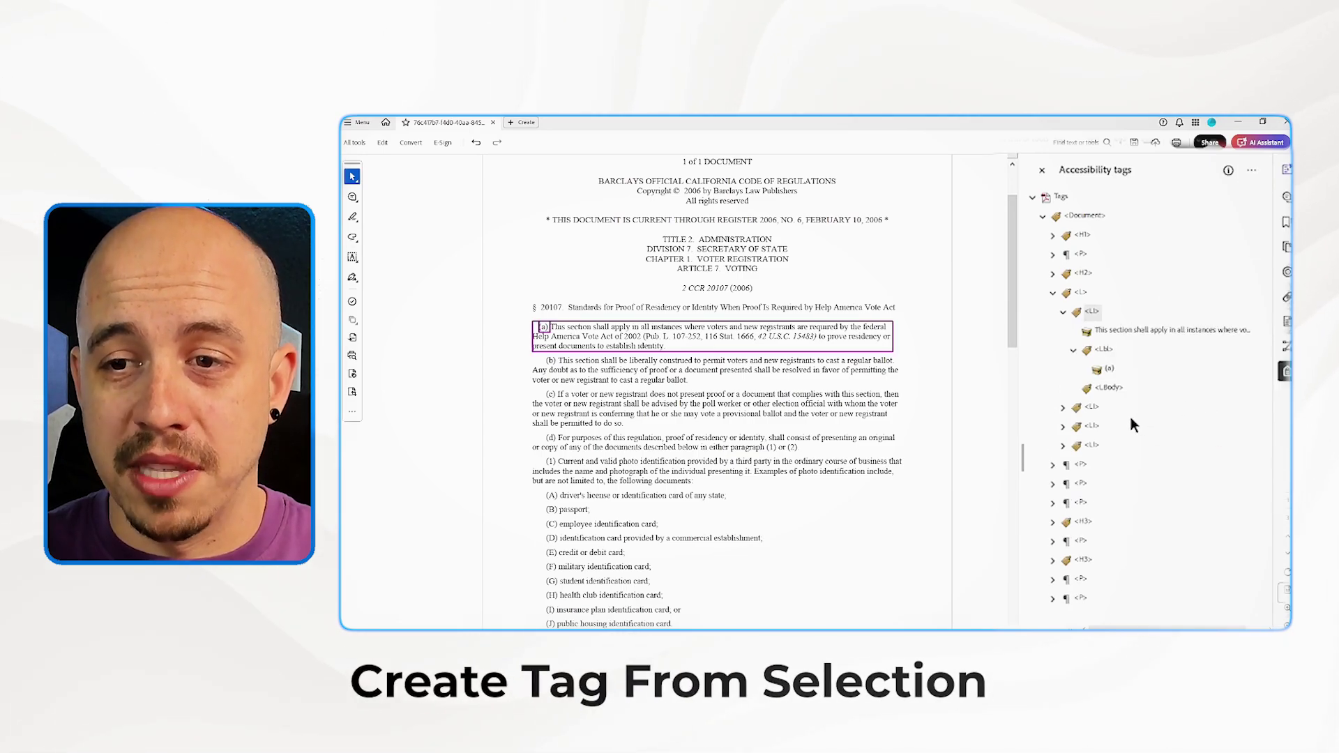
Place the remaining text of paragraph (a) in the LBody tag by creating a tag from the selection, and collapse the LI tag.
click(1111, 388)
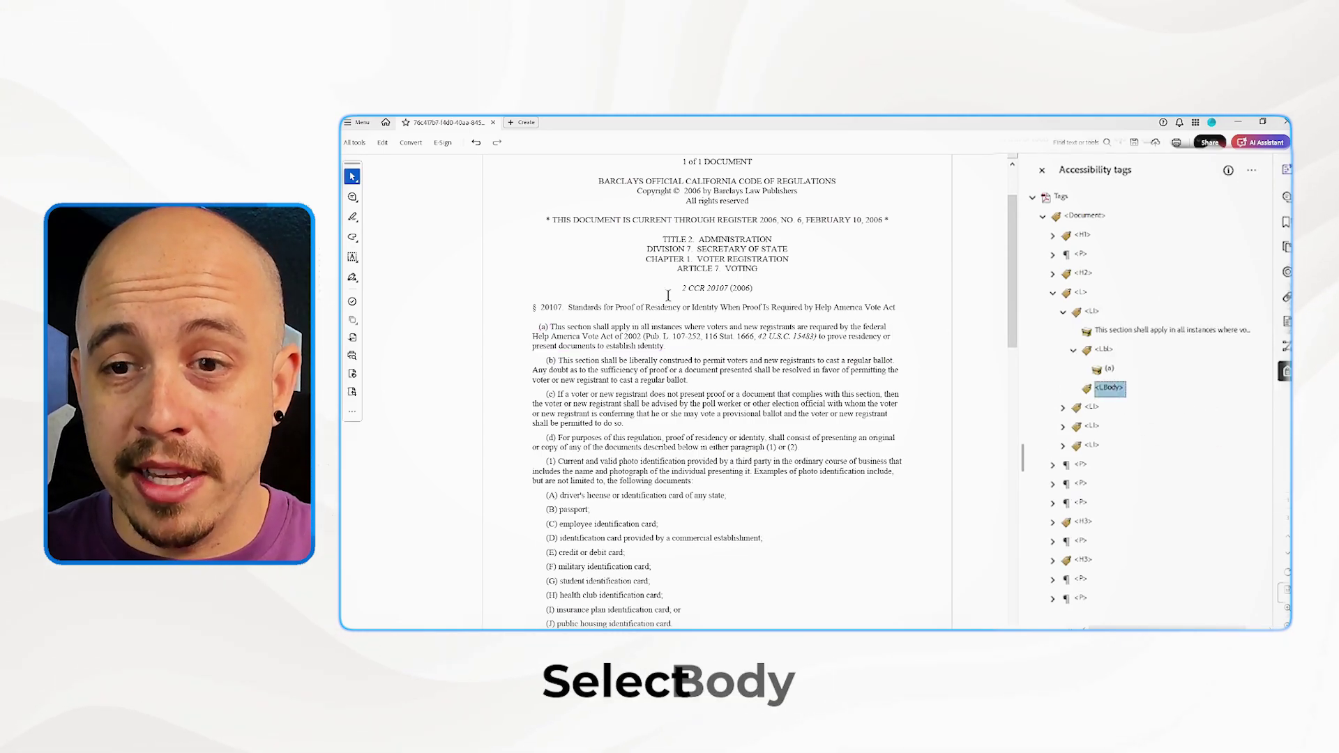
drag(608, 343, 551, 326)
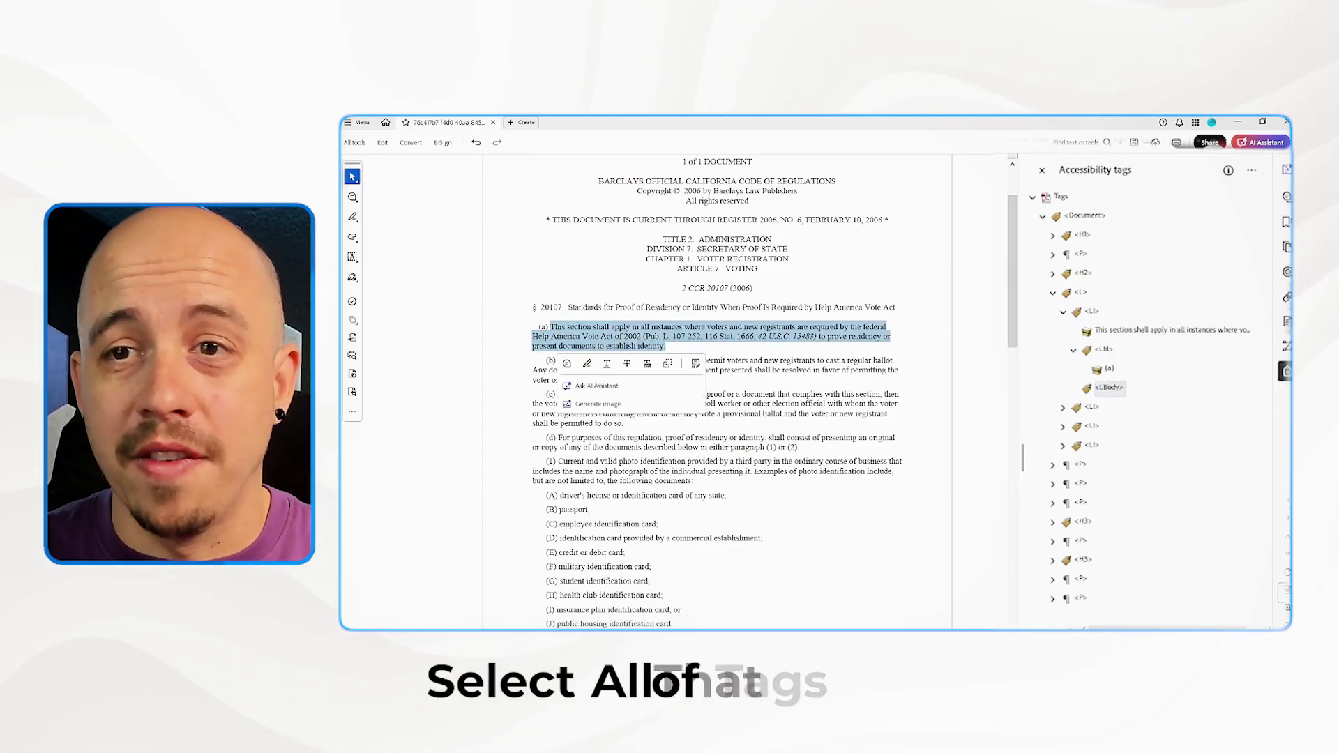
click(1252, 170)
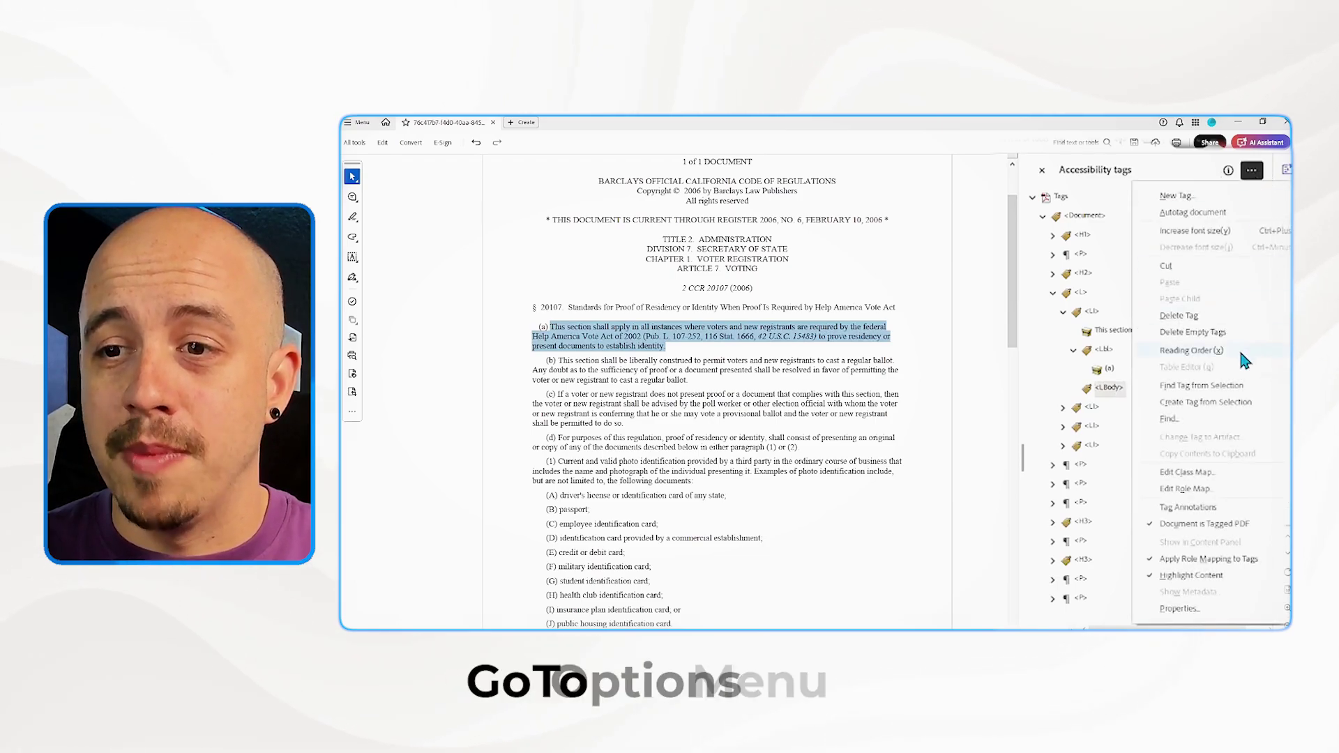
click(1210, 405)
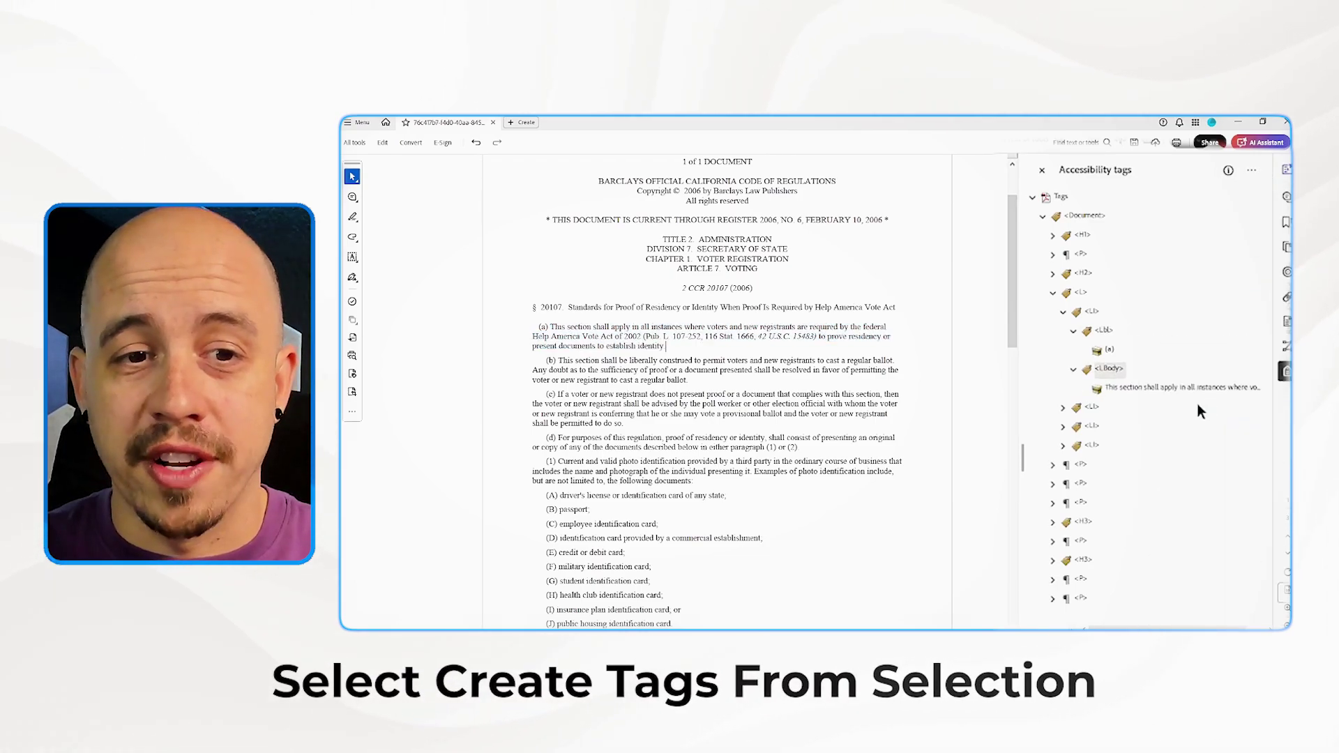
click(1112, 309)
key(Left)
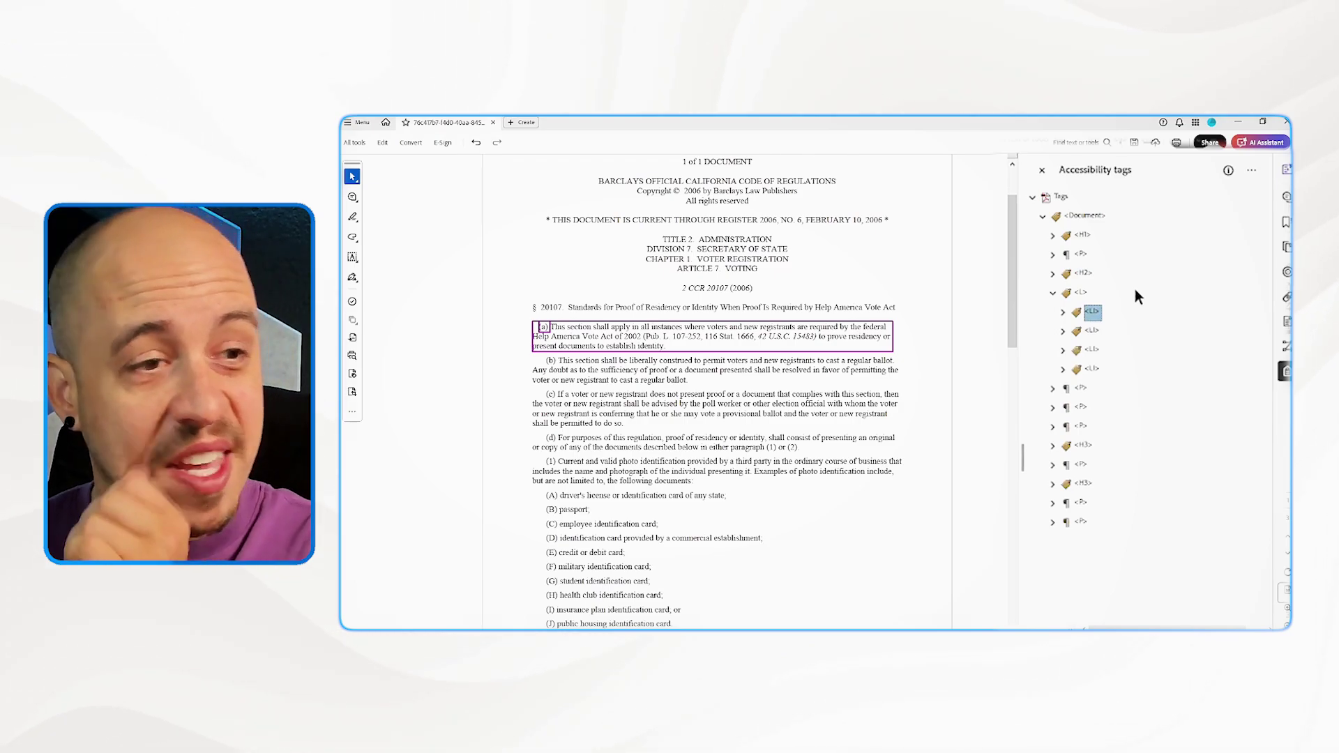
Review the Lbl and LBody tags of the first list item, collapse them and expand the LI tag of paragraph (b).
key(Right)
key(Down)
key(Left)
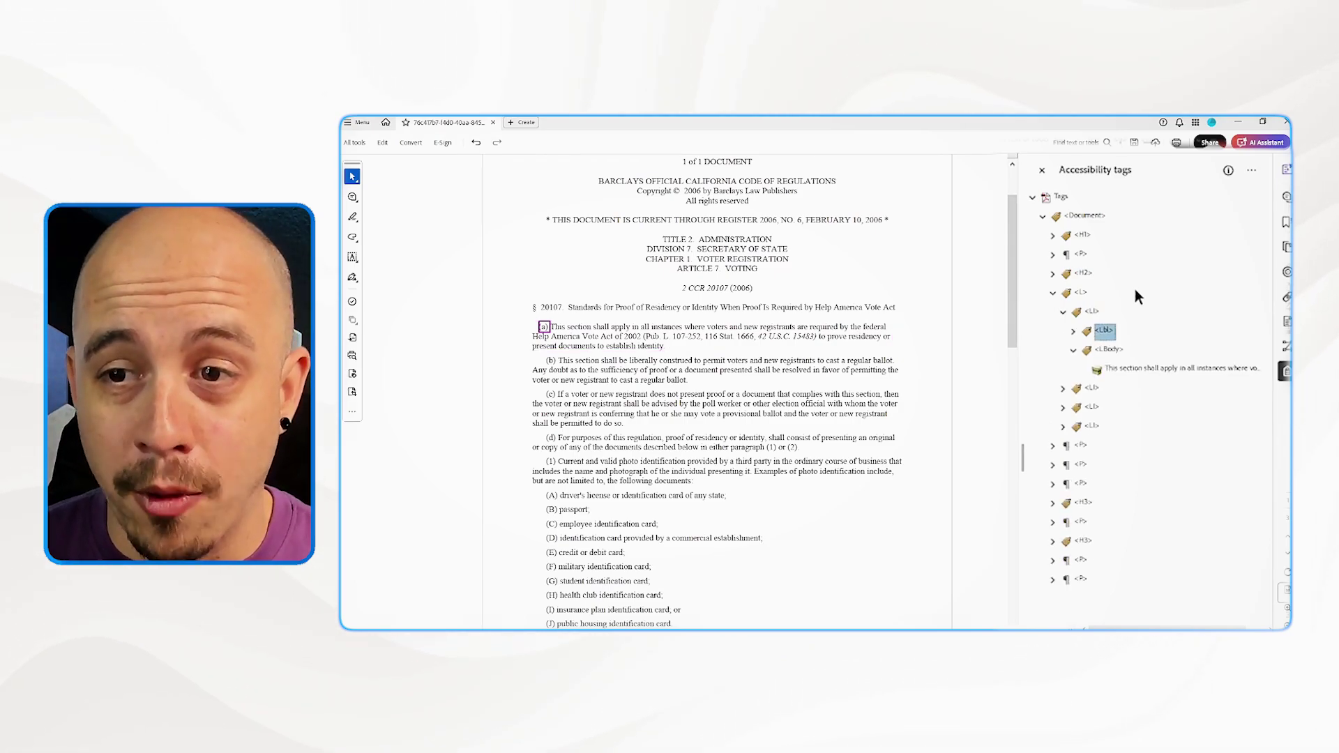
key(Down)
key(Down)
key(Down)
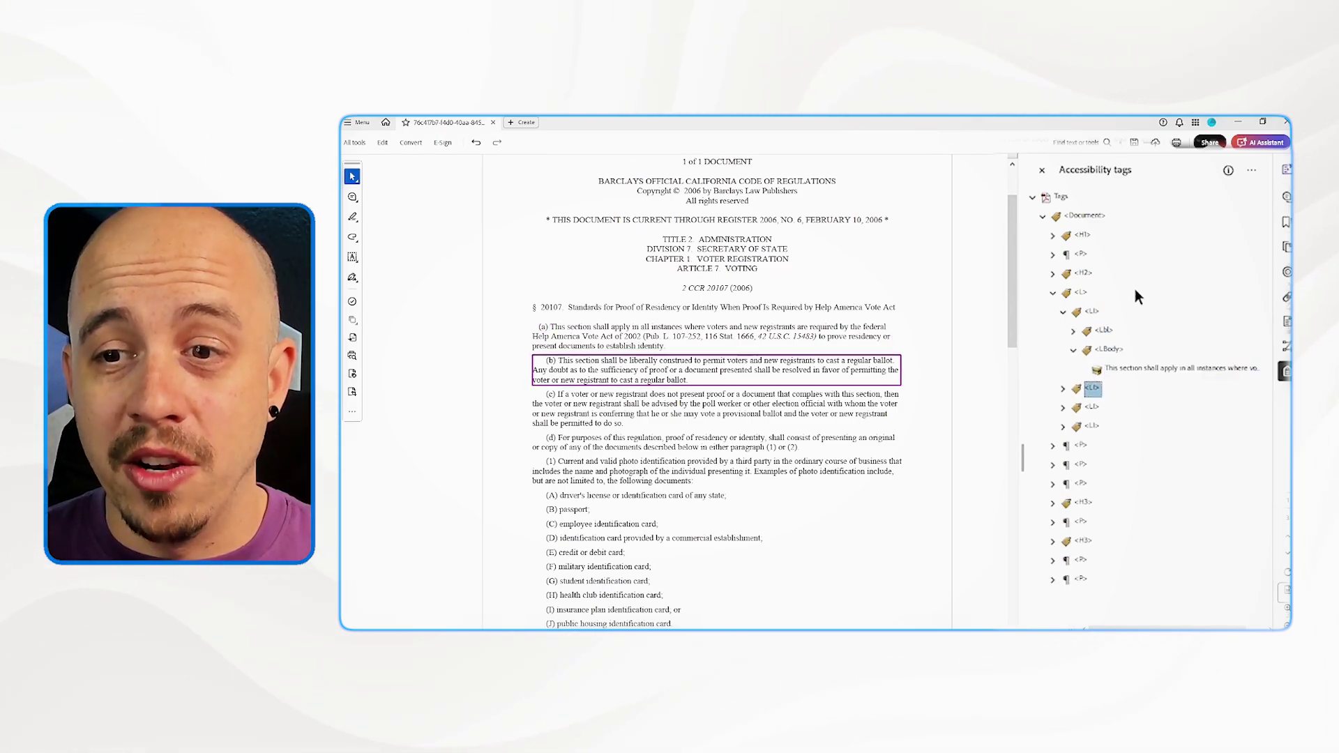
key(Right)
key(Down)
key(Left)
key(Left)
key(Right)
key(Down)
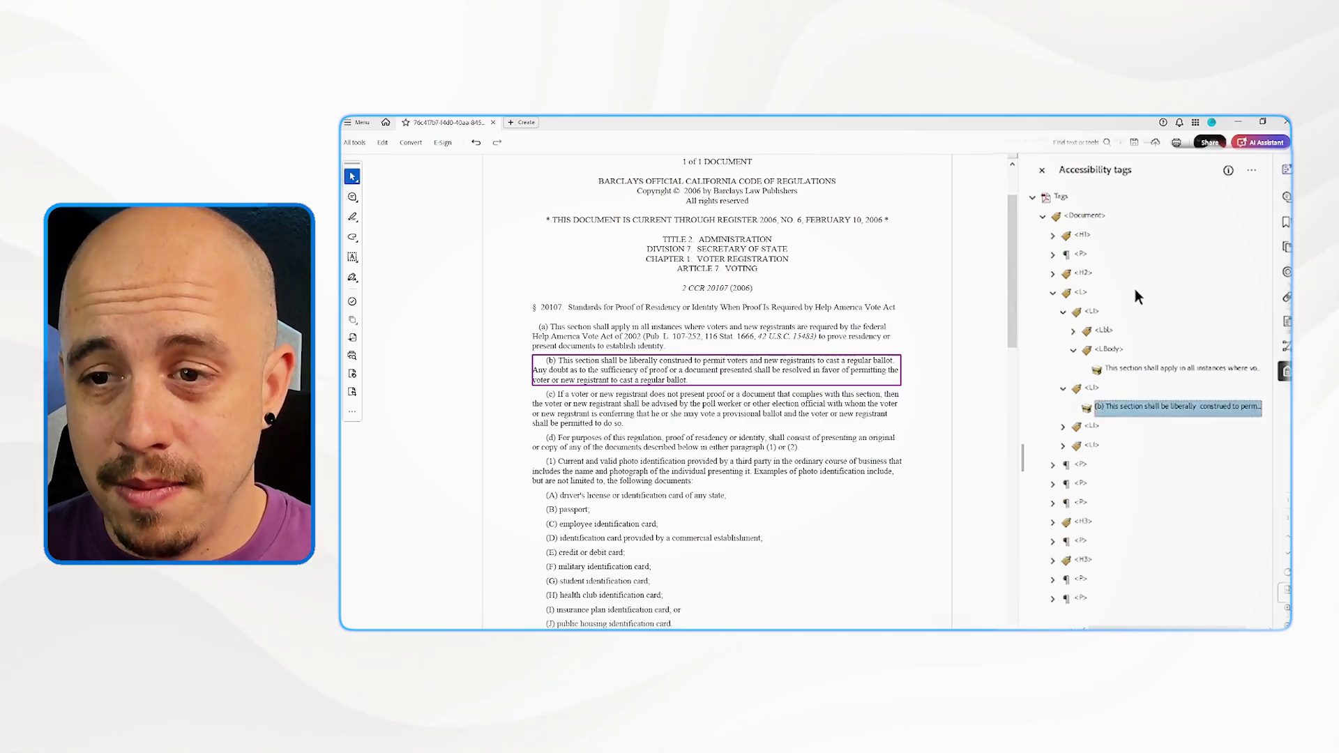
click(1074, 349)
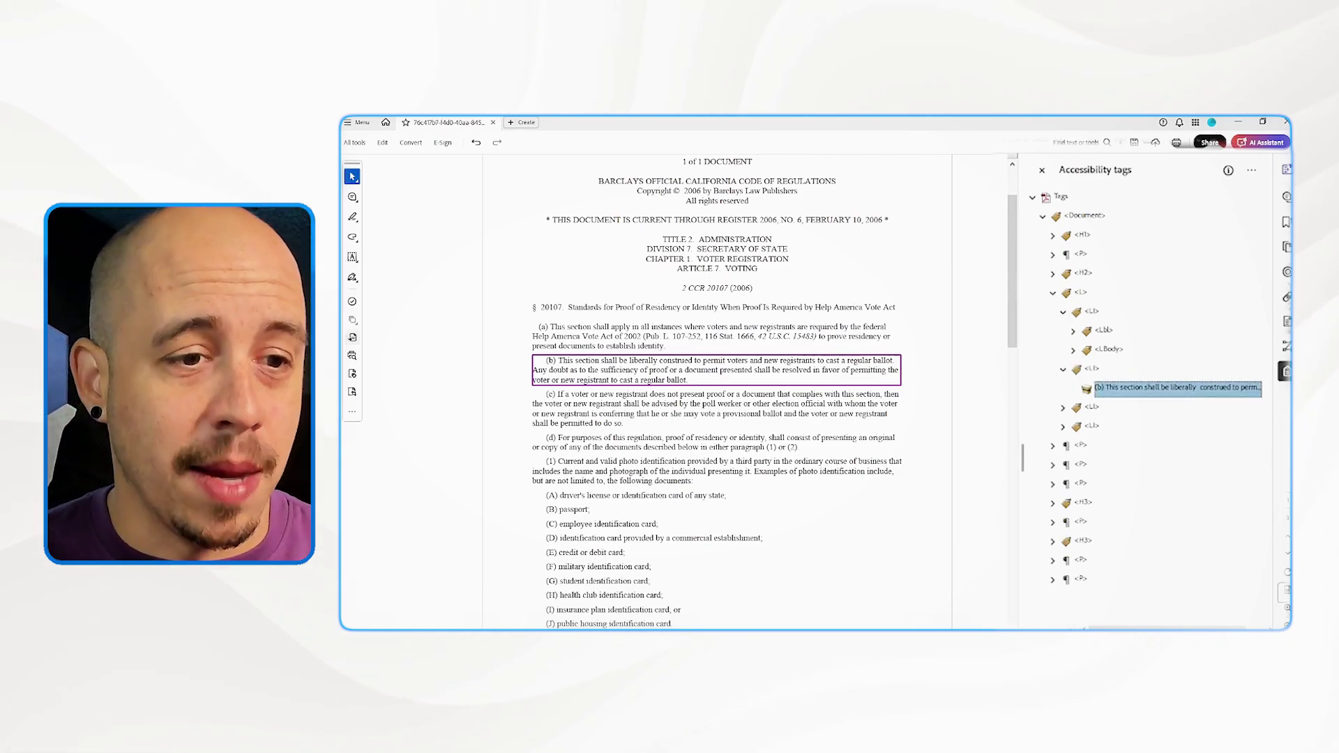
Use the Fix reading order tool to tag the labels (b), (c) and (d) as separate Text/Paragraph elements.
click(358, 142)
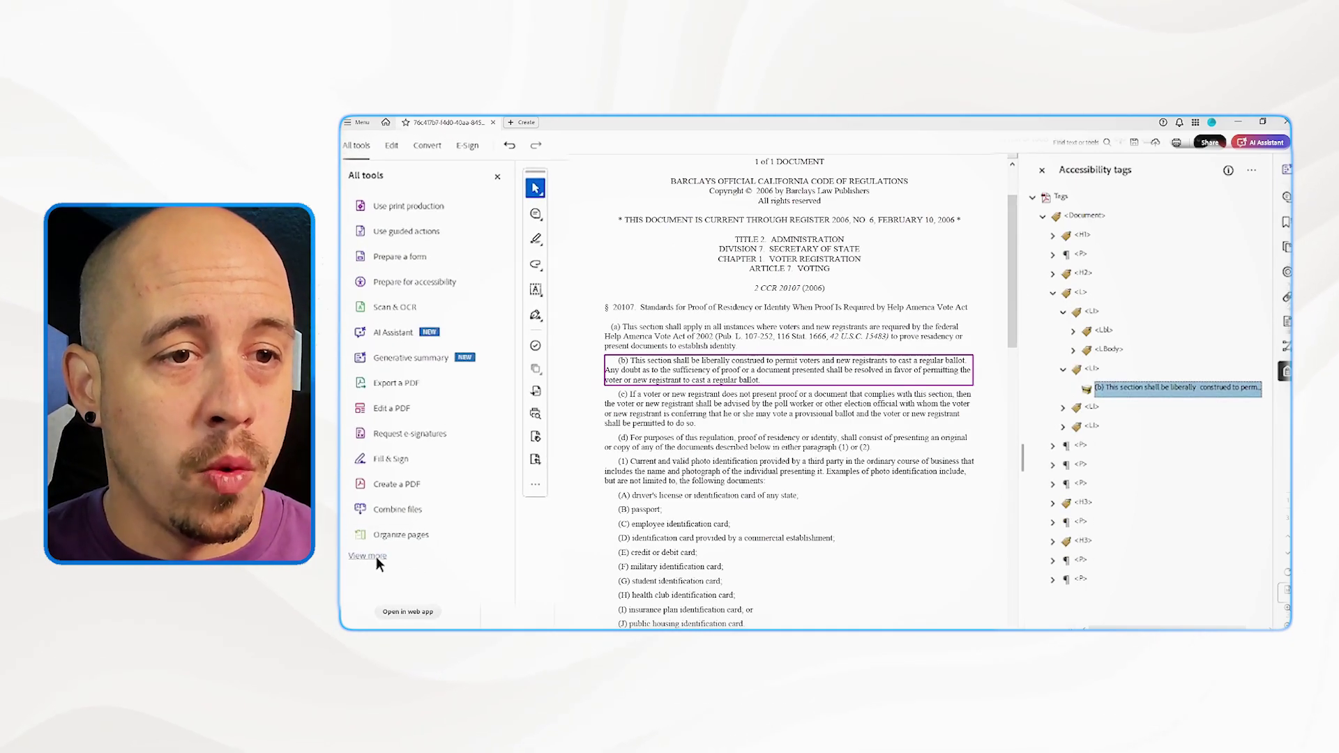
click(426, 282)
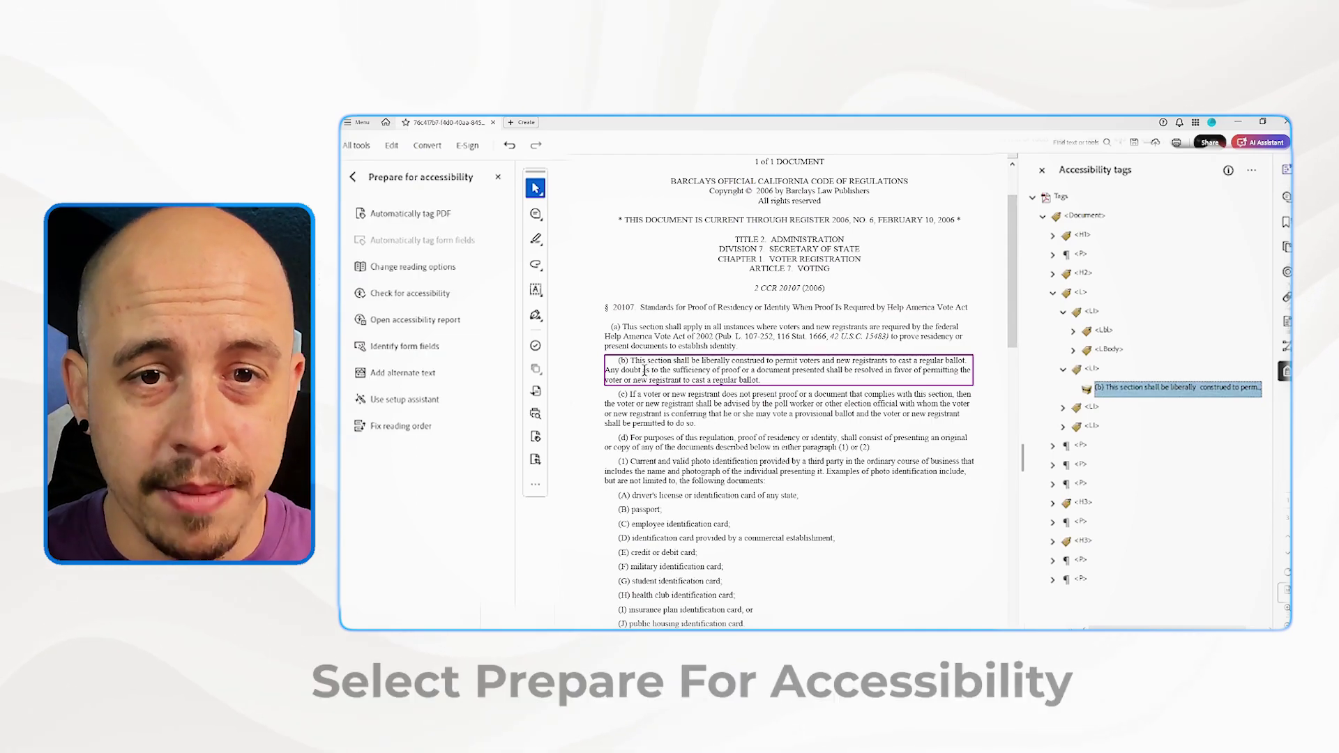
click(402, 427)
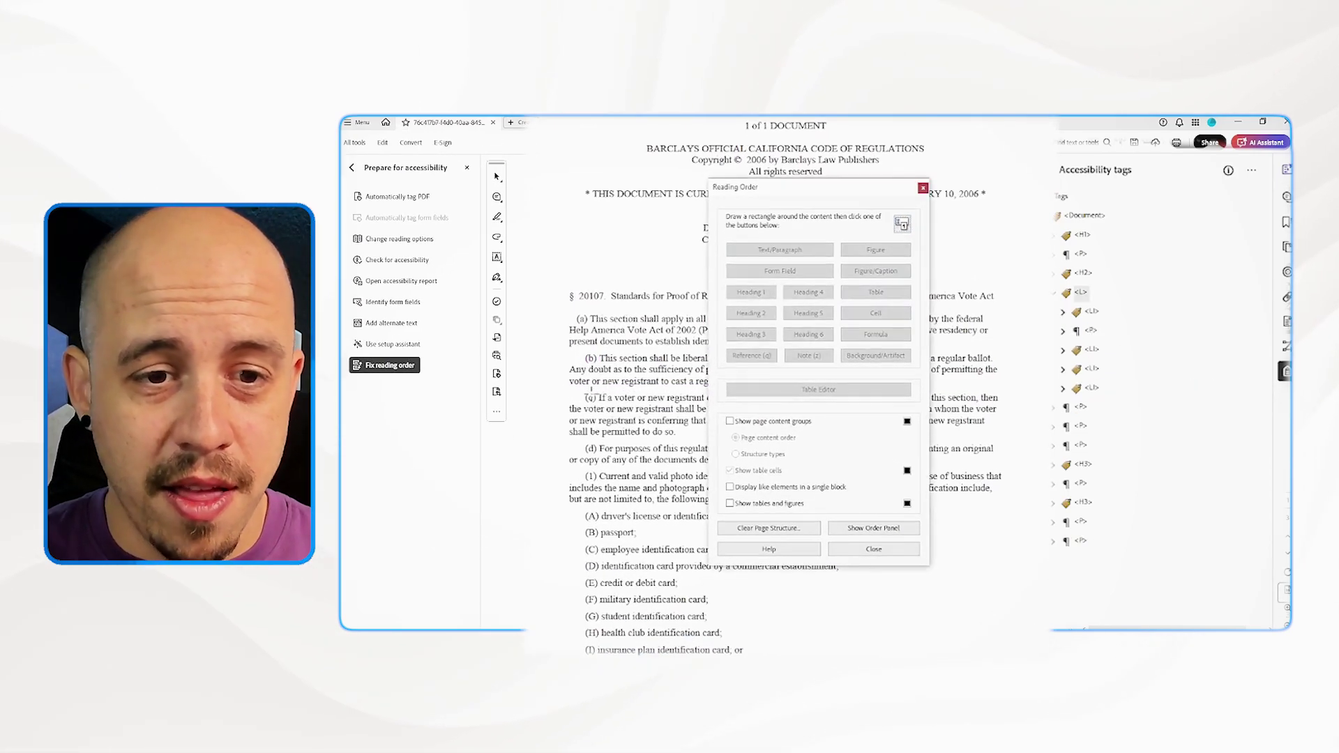
drag(581, 391, 593, 406)
drag(599, 409, 602, 408)
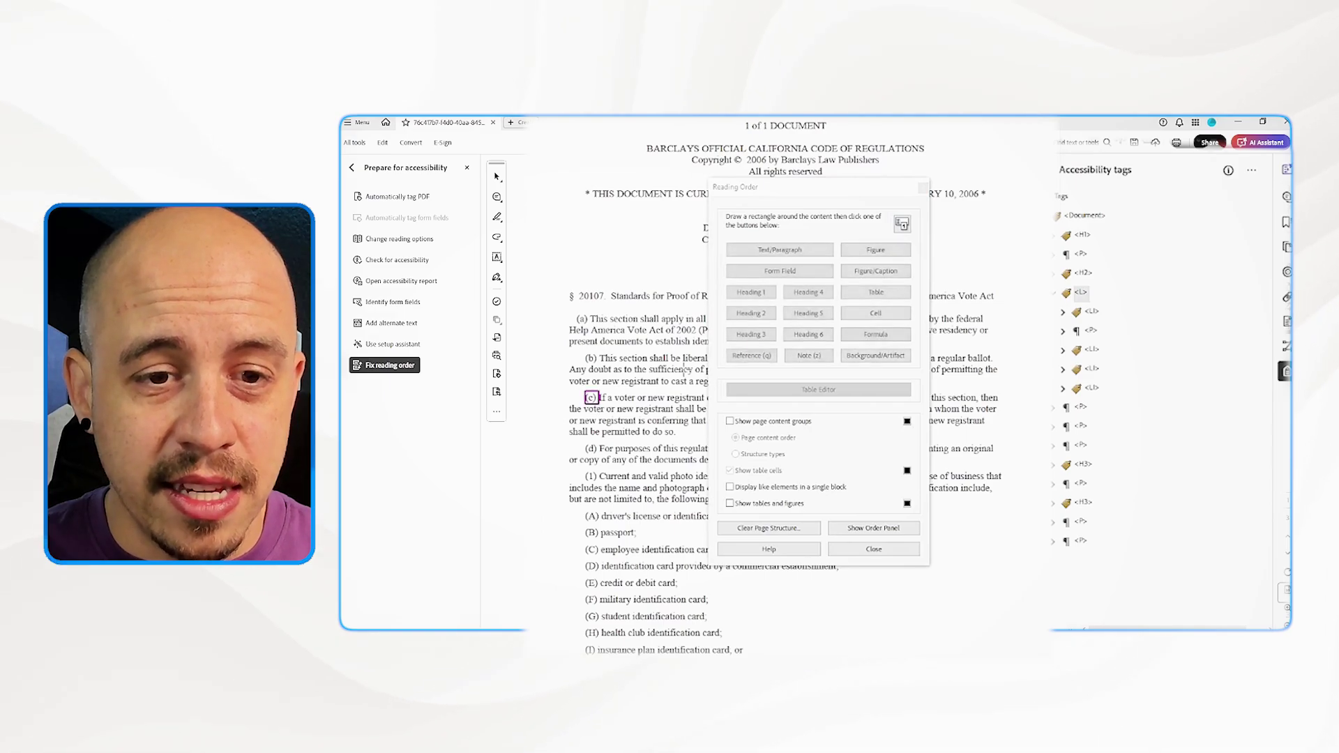
key(t)
click(873, 549)
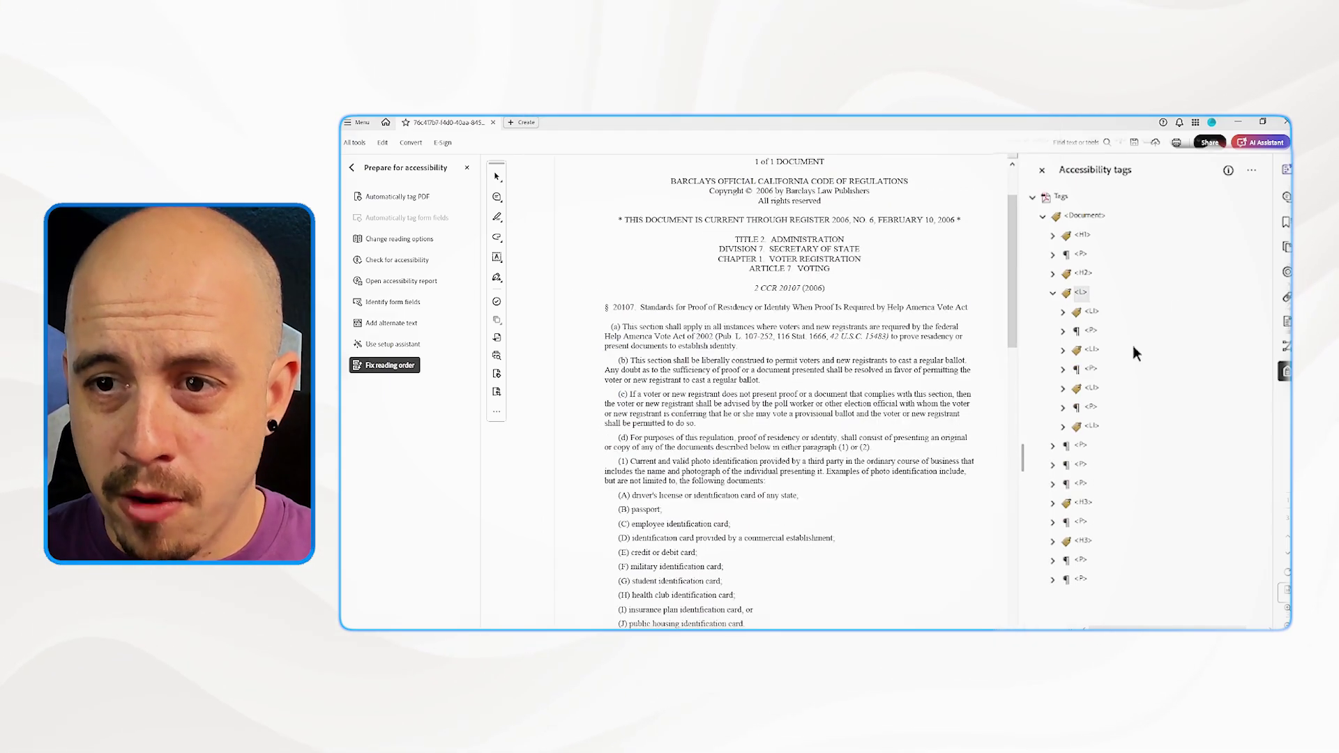
Expand the LI tag of paragraph (b) and add a new LBody tag inside it.
click(1092, 330)
click(1093, 315)
key(Down)
key(Down)
key(Right)
key(Right)
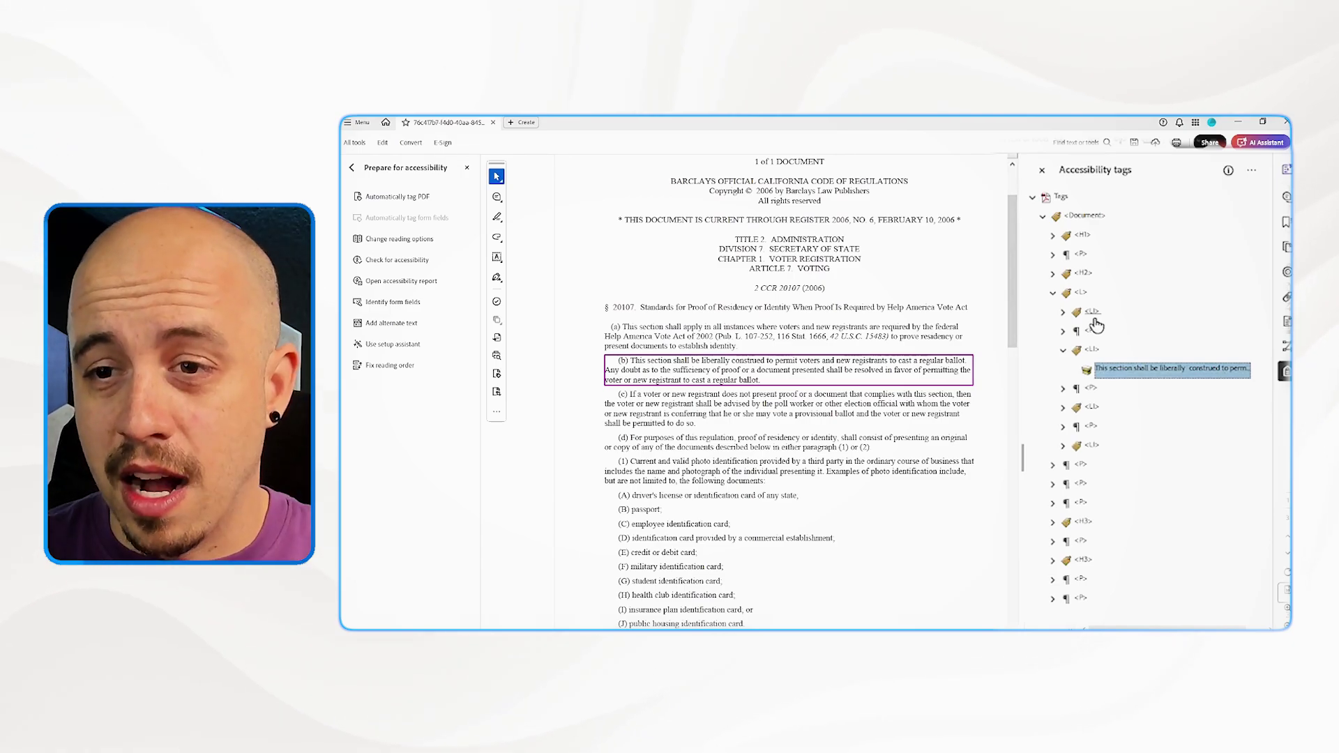
right_click(1128, 377)
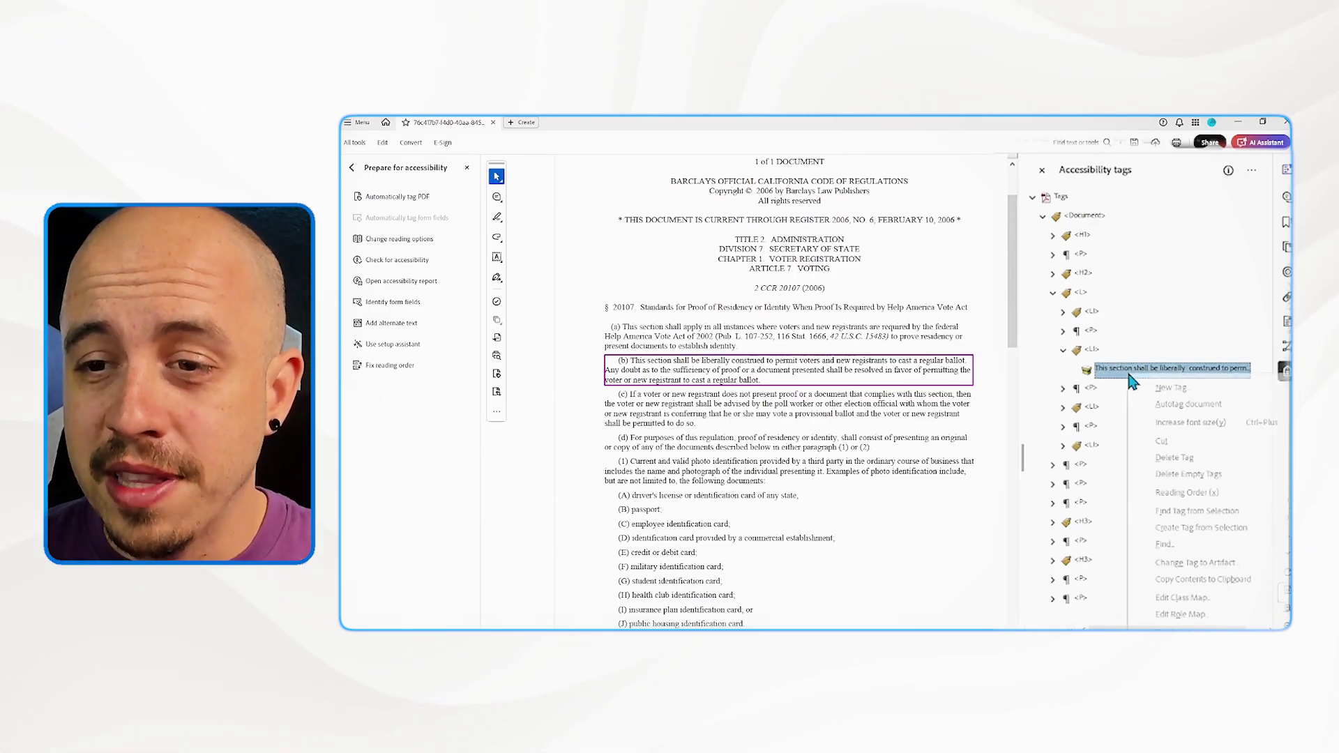
click(1185, 385)
click(784, 399)
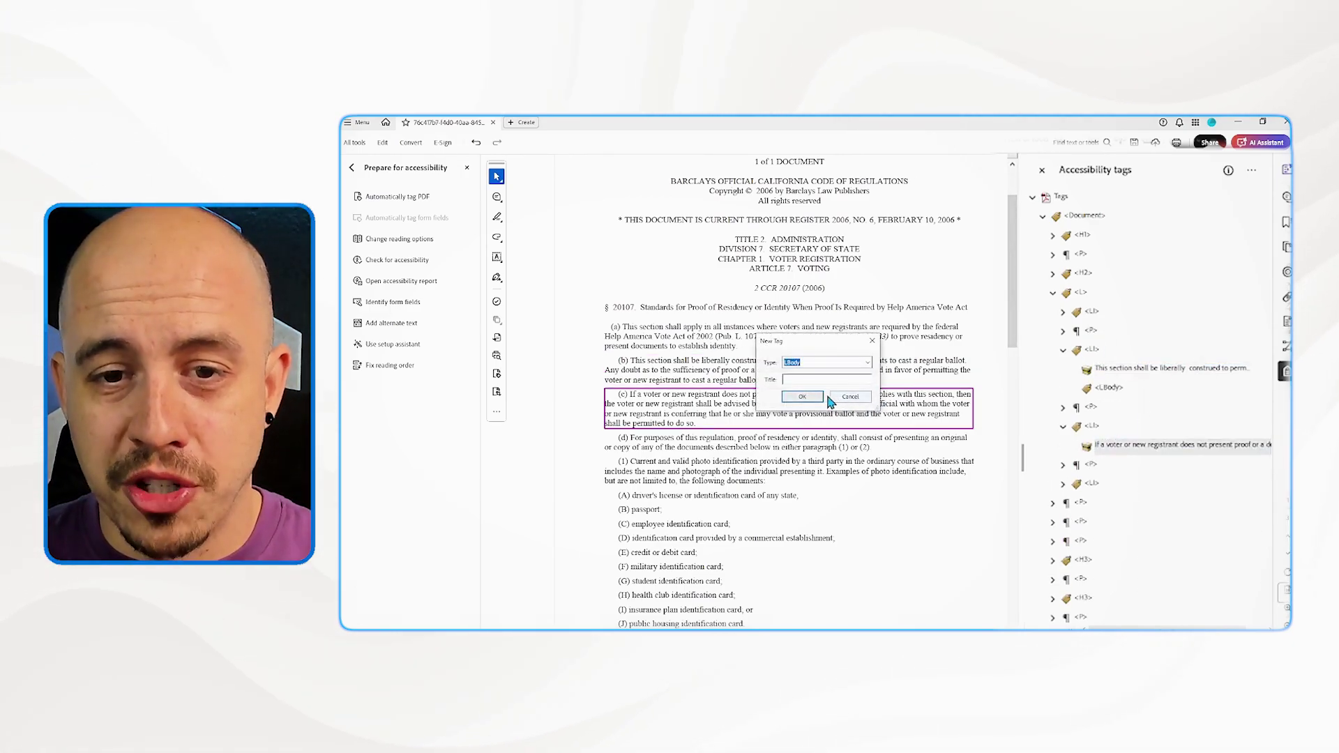
Add a new LBody tag inside each of the LI tags of paragraphs (c) and (d).
click(806, 396)
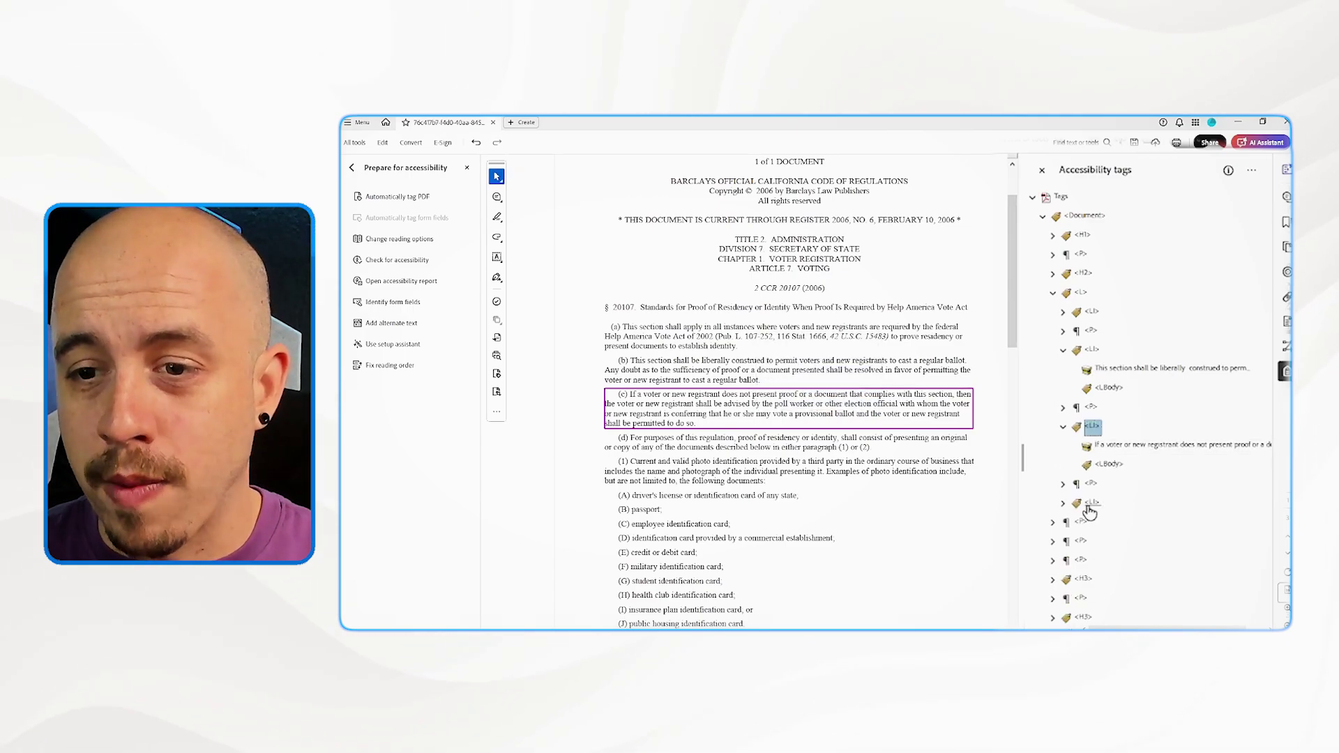
click(1063, 503)
right_click(1109, 521)
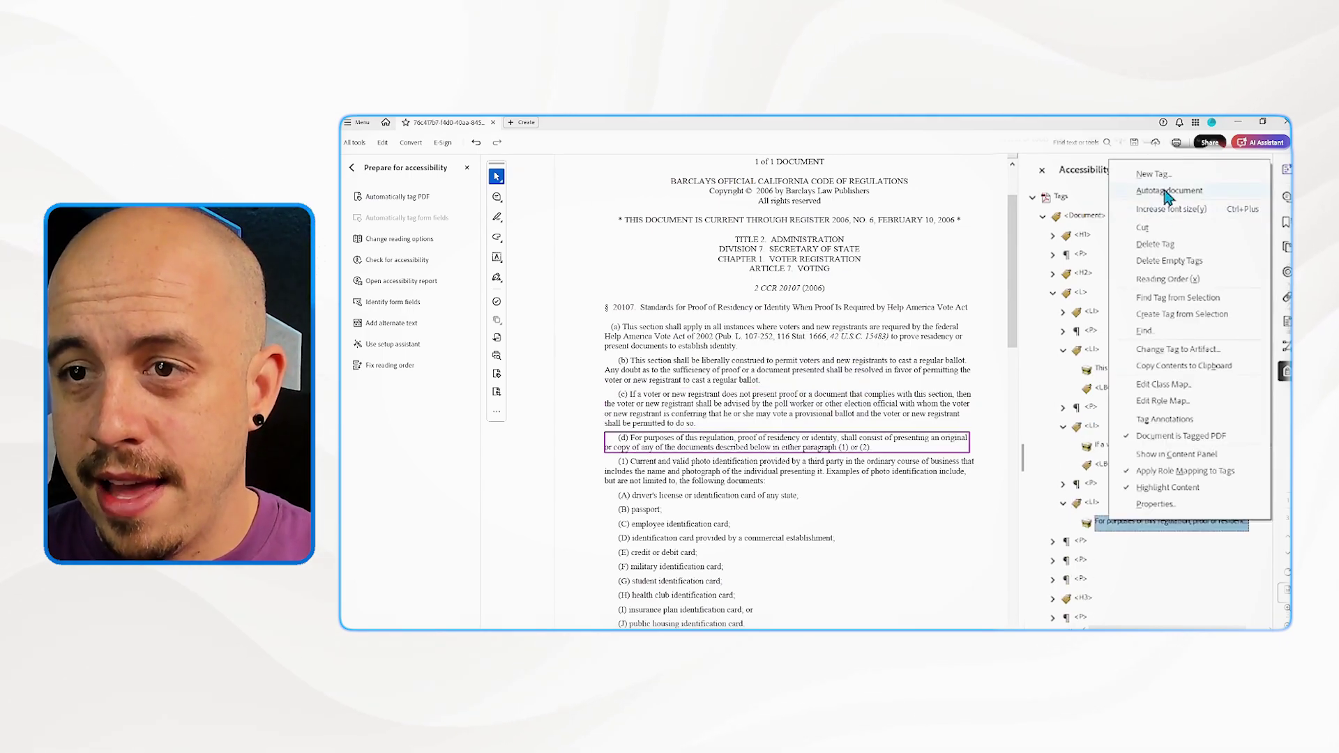
click(1155, 174)
click(802, 394)
Change the three P tags holding the labels (b), (c) and (d) to type Label.
click(1092, 332)
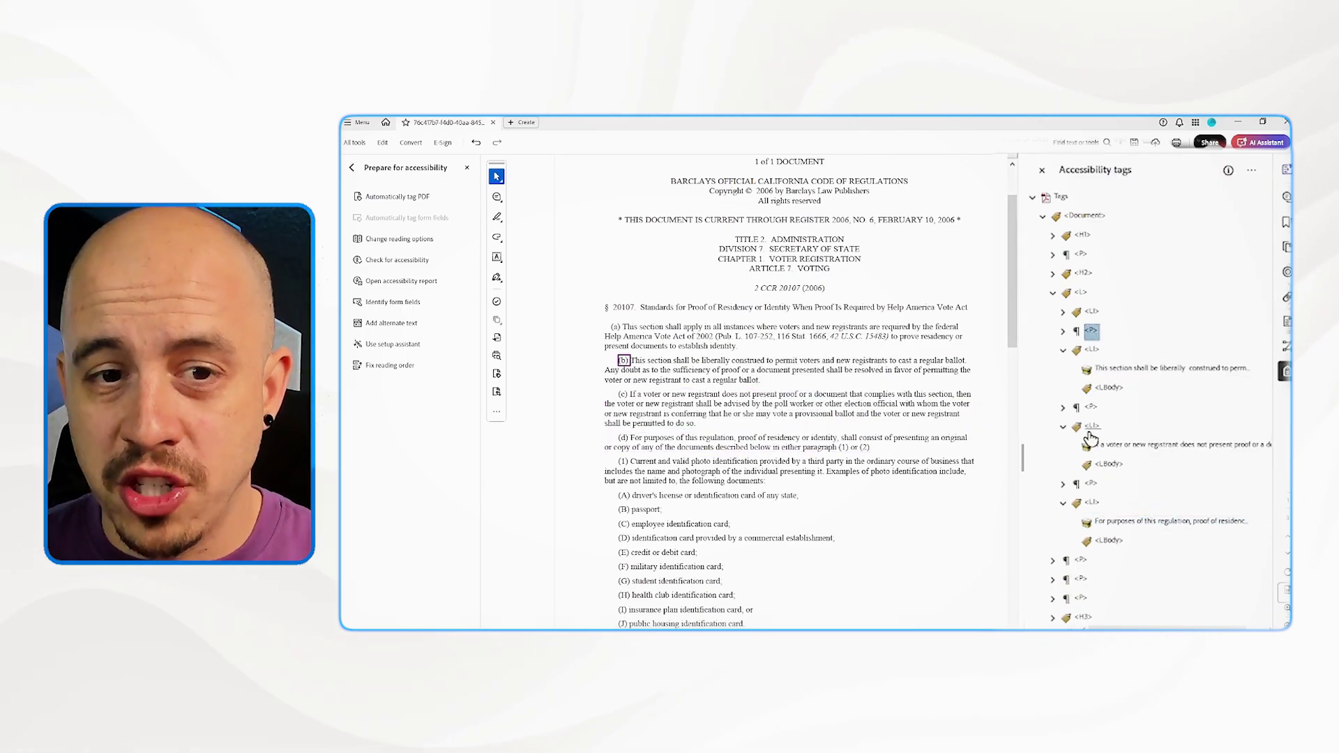
ctrl+click(1092, 484)
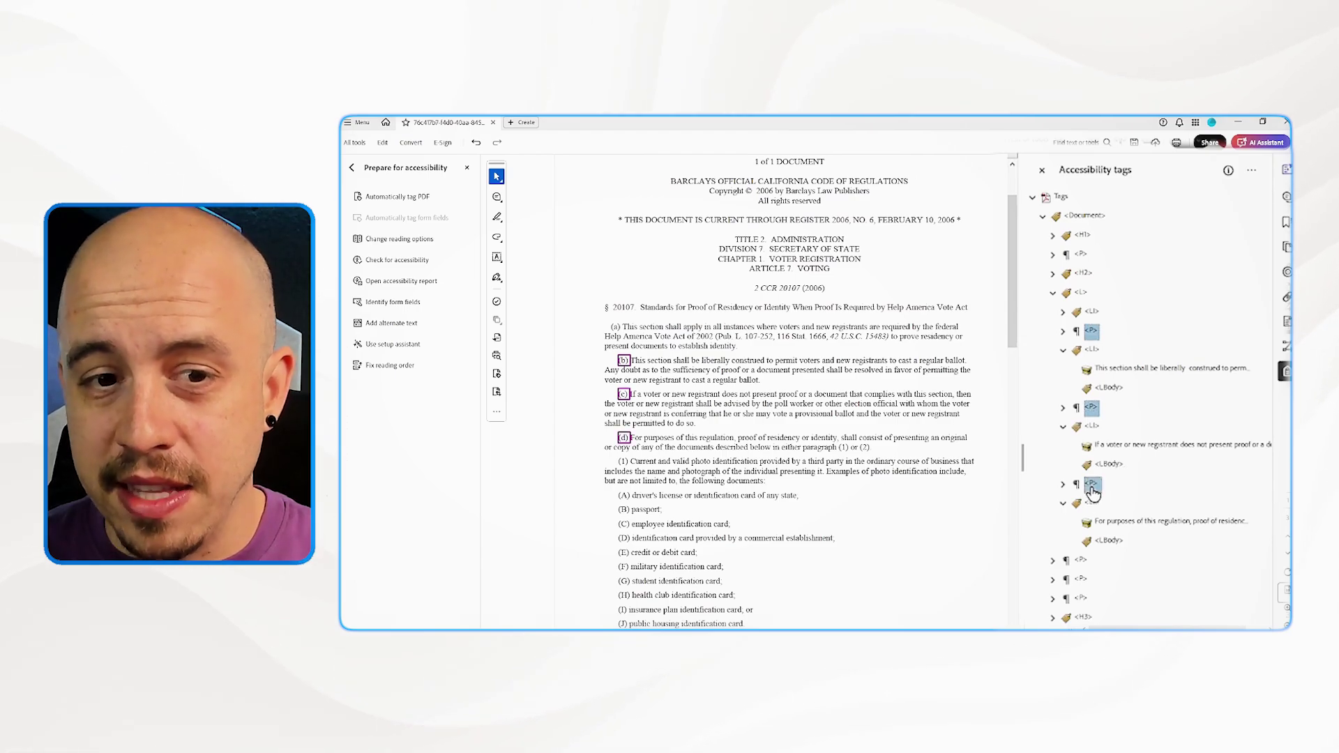
right_click(1095, 492)
click(1143, 470)
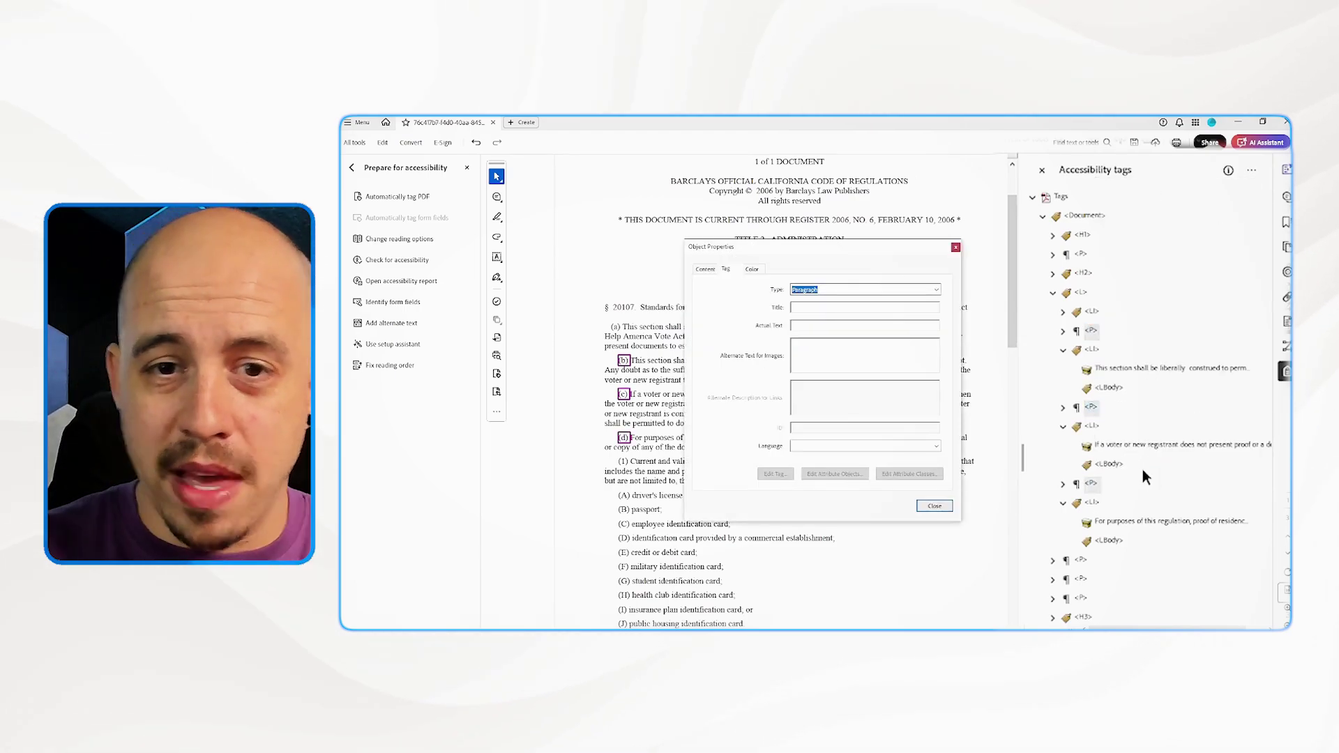
text(Label)
key(Return)
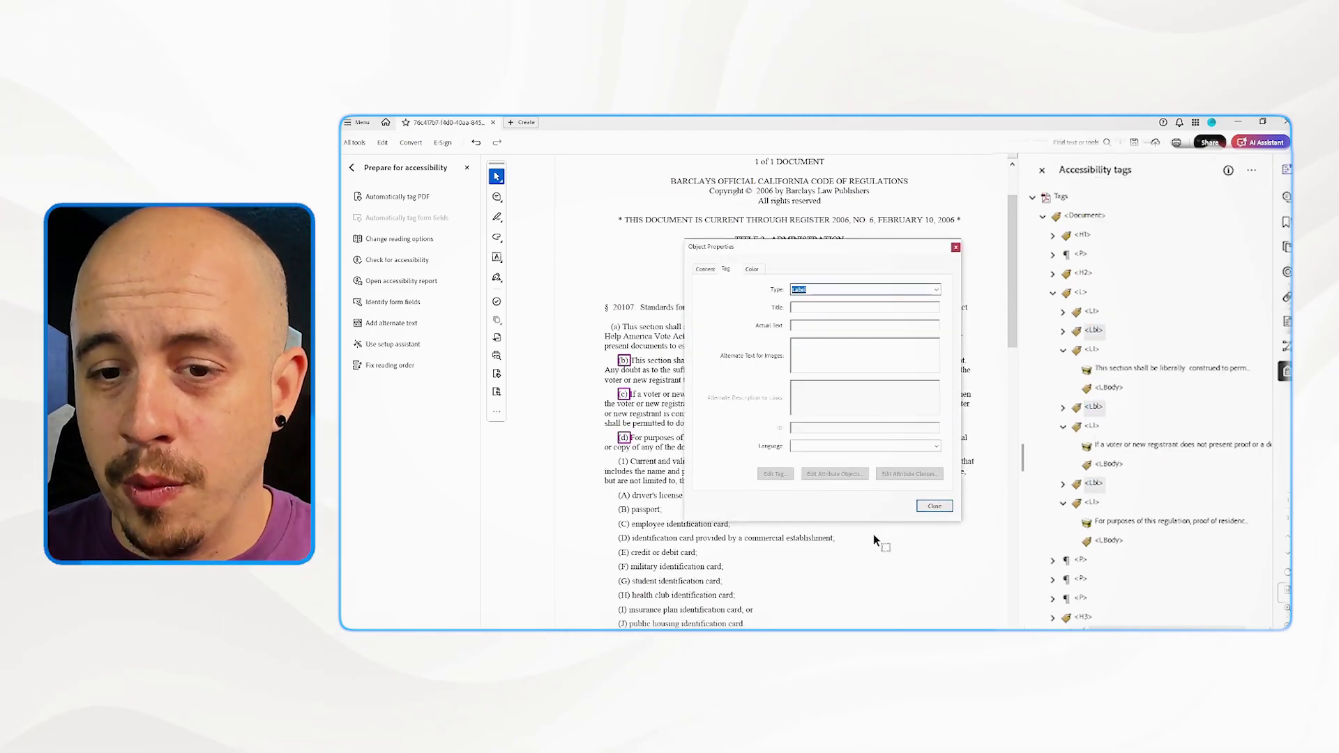
Move the (b), (c) and (d) Lbl tags into their LI tags and each paragraph's content into its LBody tag.
click(935, 506)
drag(1094, 332, 1119, 540)
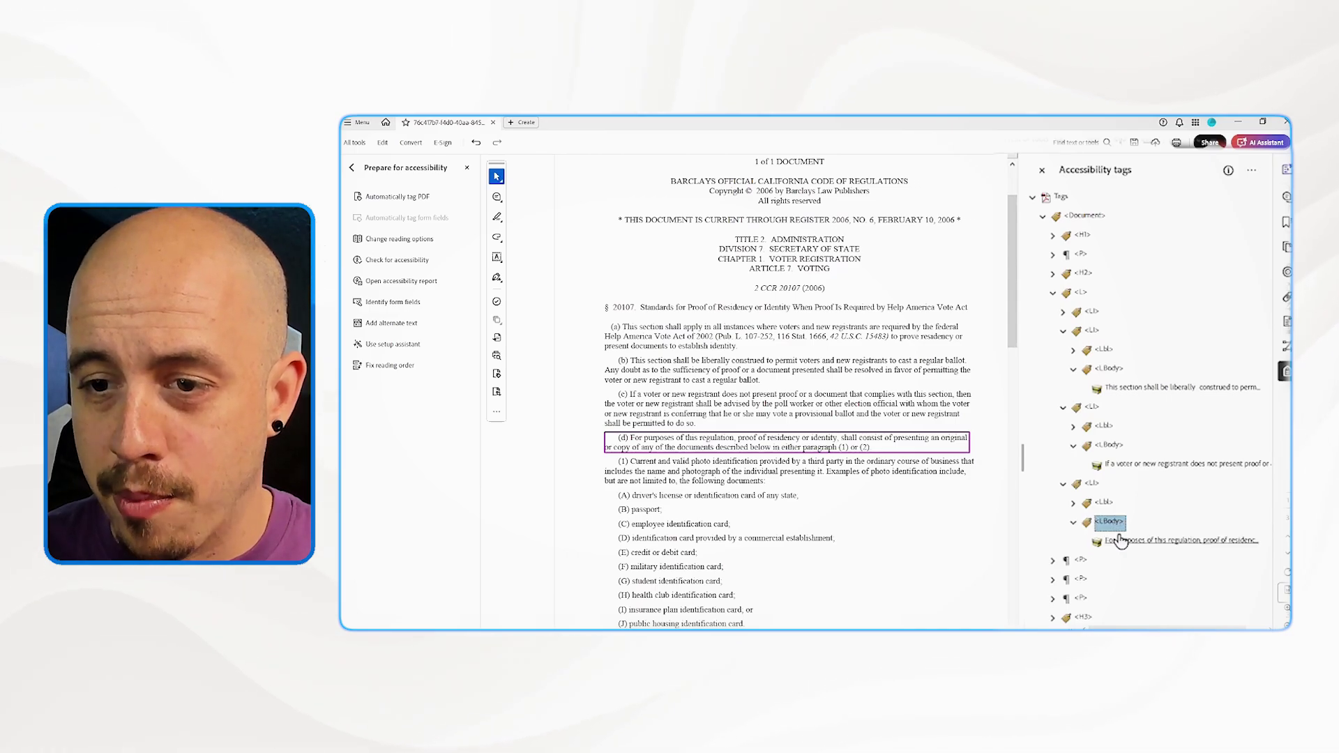
click(1081, 293)
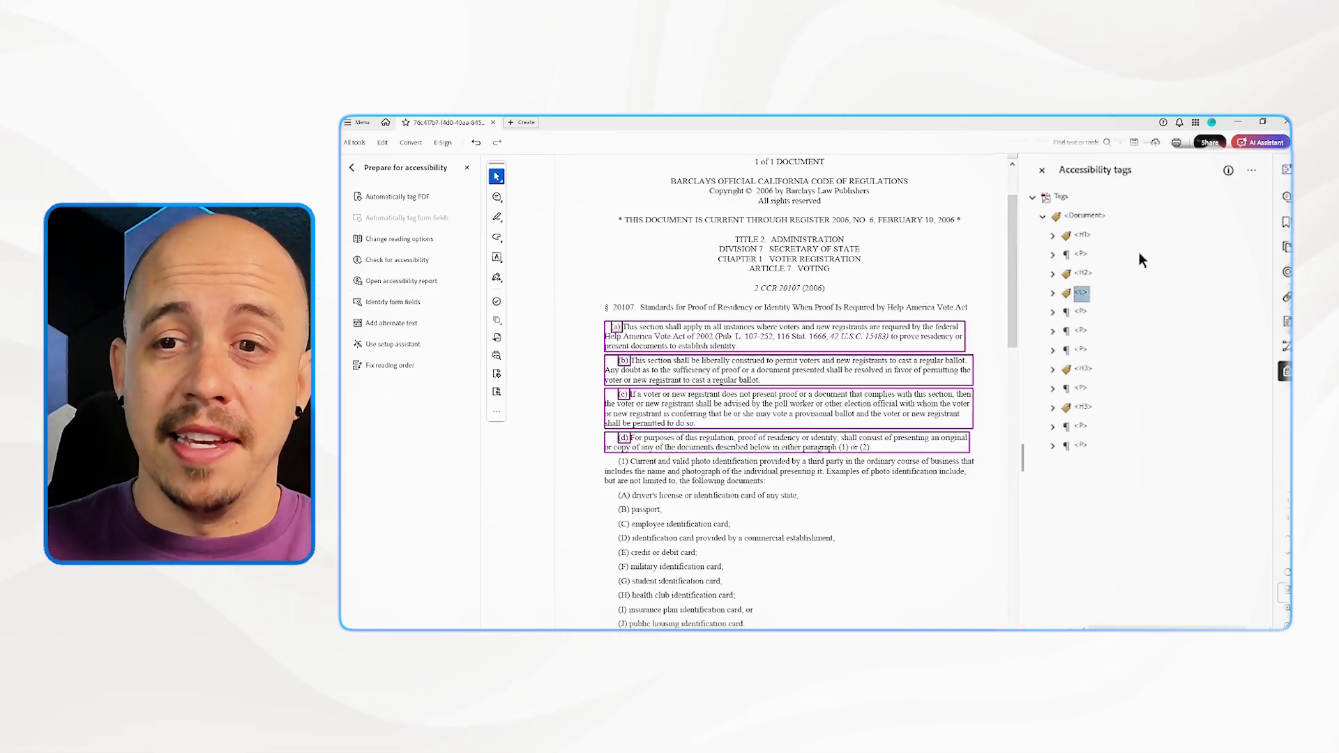
Collapse the LI tags of the main list and examine which page content each item and the following paragraph tag covers.
key(Down)
key(Down)
key(Left)
key(Down)
key(Left)
key(Down)
key(Left)
key(Up)
key(Up)
key(Up)
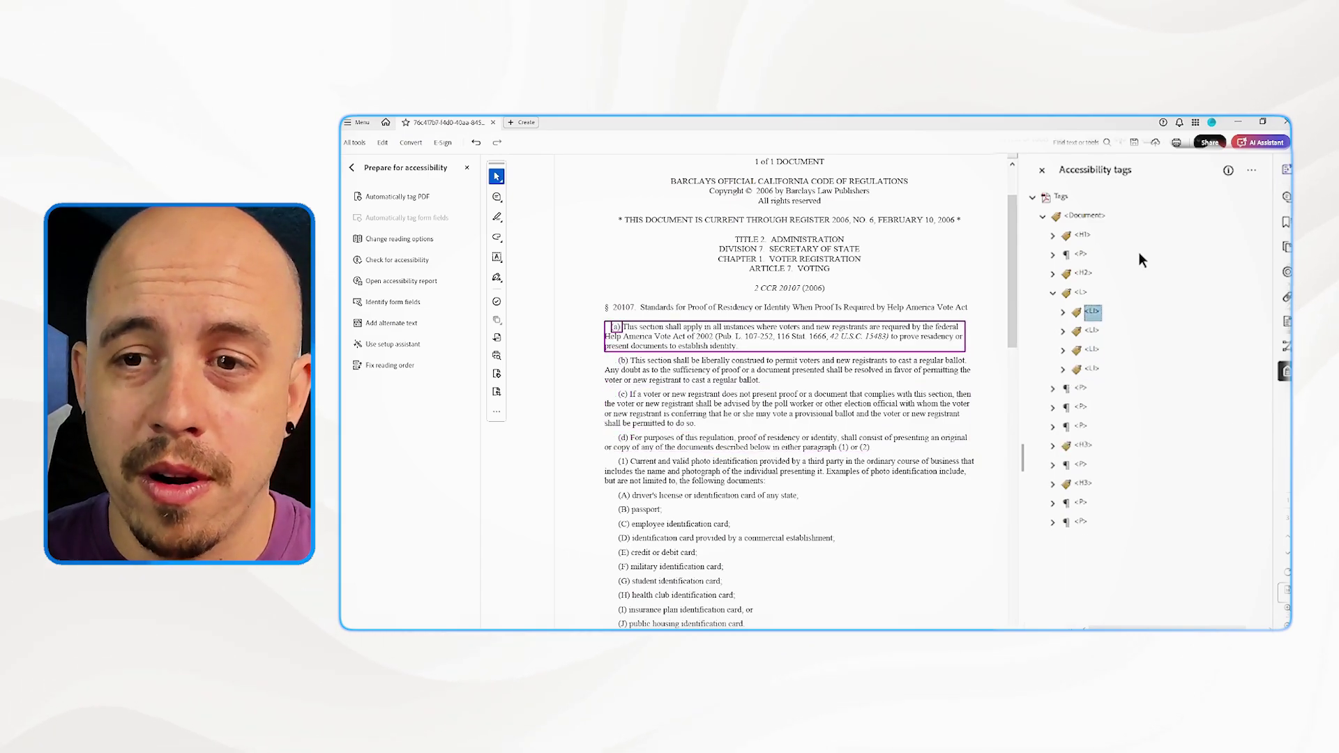
key(Up)
key(Down)
key(Down)
key(Down)
key(Down)
key(Down)
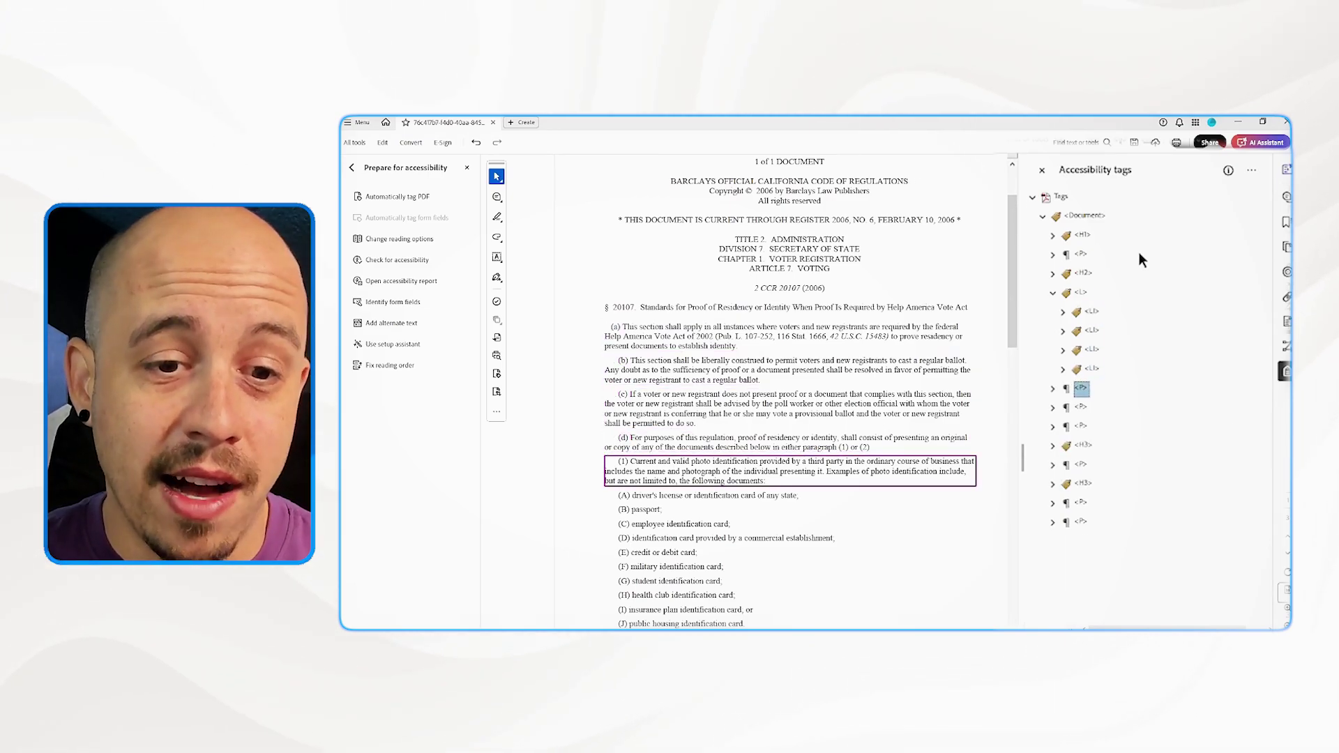
Expand the P tag of paragraph (1) and change it to an L tag.
key(Right)
key(Down)
key(Up)
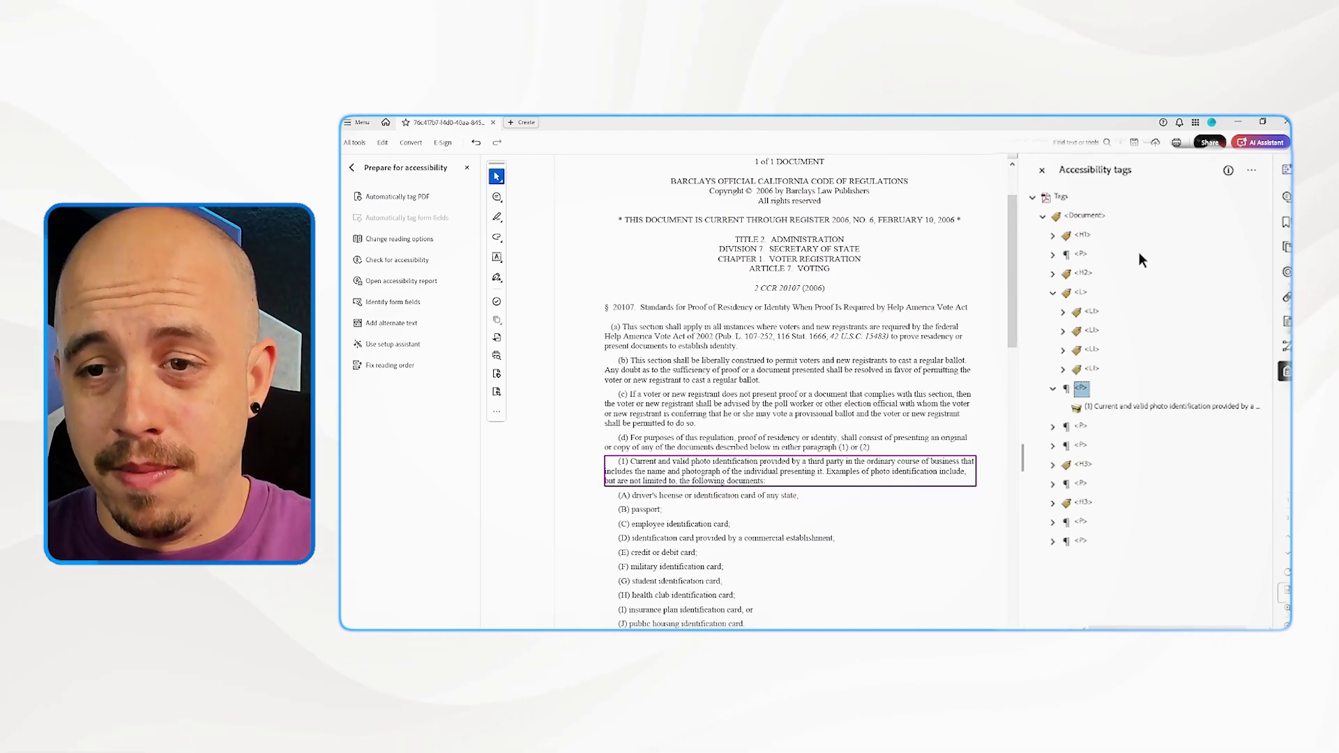
key(F2)
key(Right)
key(Left)
key(BackSpace)
text(L)
key(Return)
Add a new LBody tag and a new Lbl tag inside the L tag of paragraph (1).
right_click(1110, 407)
click(1148, 421)
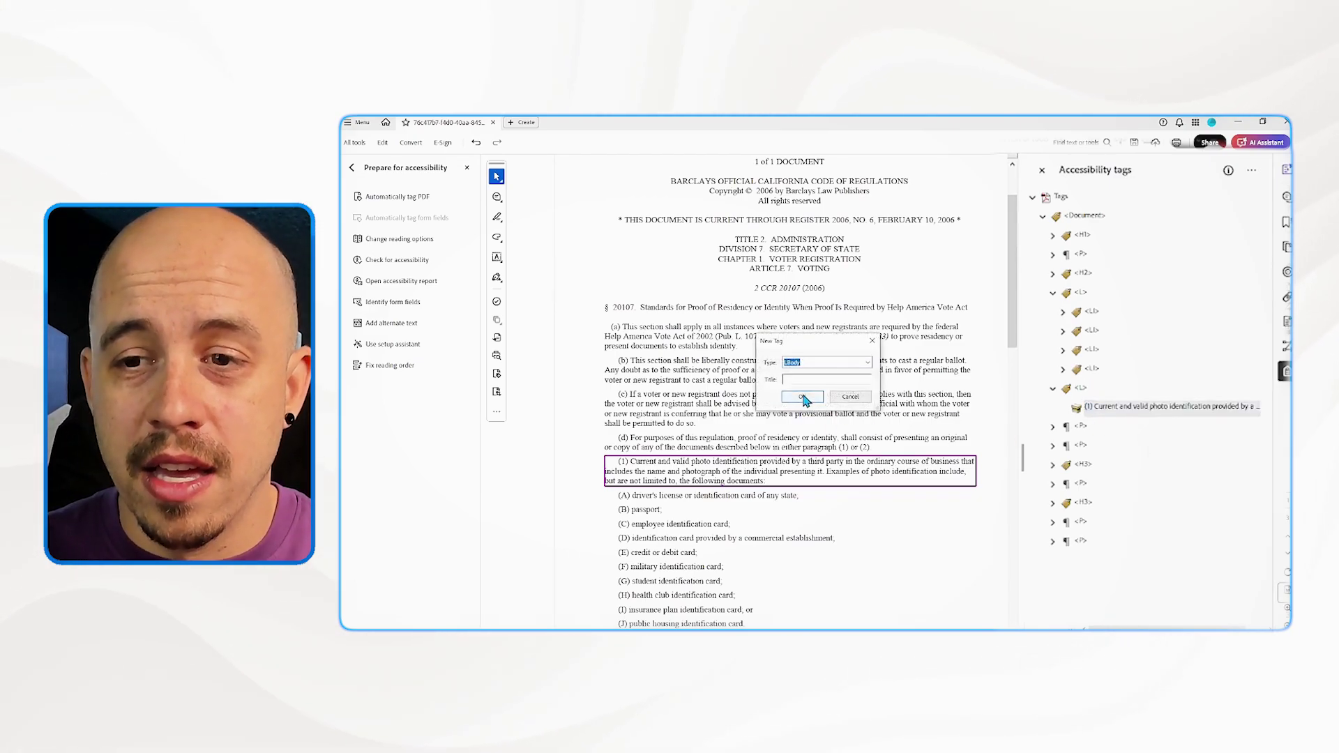
click(804, 398)
right_click(1104, 432)
click(1142, 446)
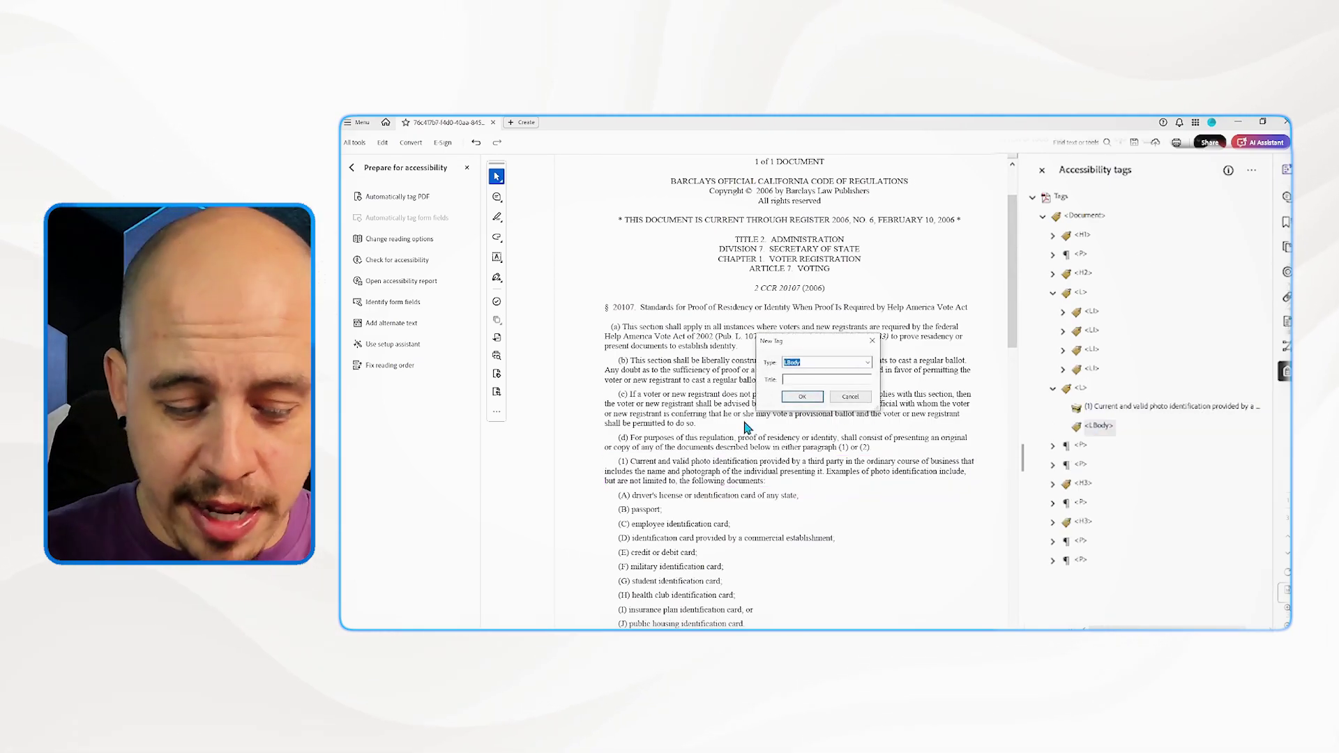
text(Lbl)
key(Return)
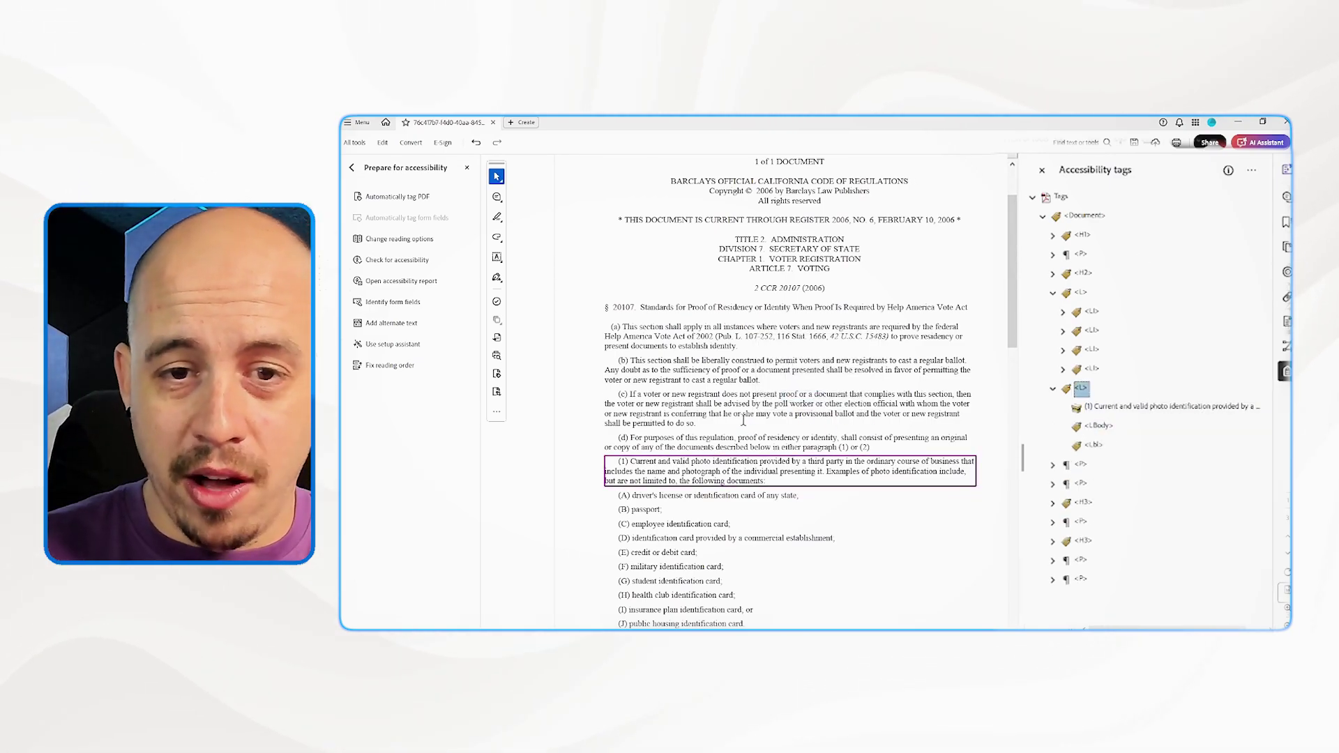
Create tag content from the selected text "(1)" inside the new Lbl tag.
click(1096, 448)
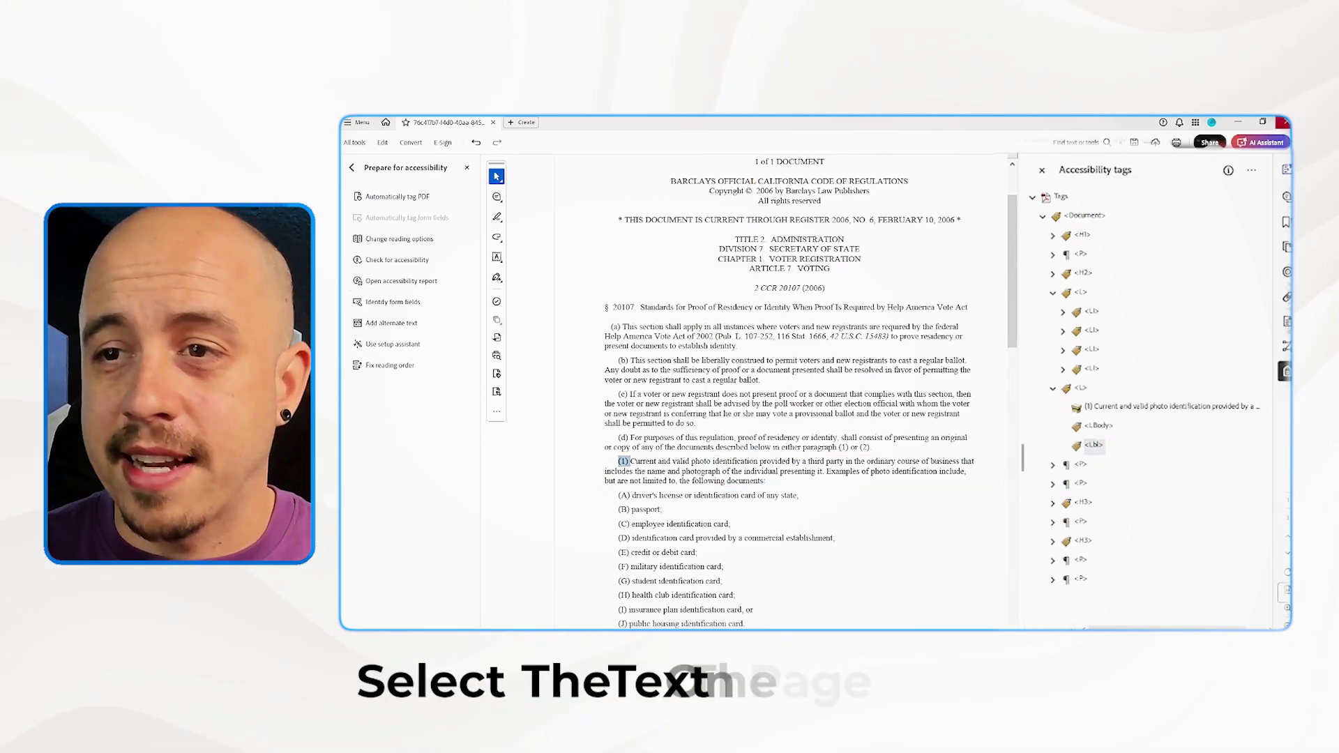
click(1252, 170)
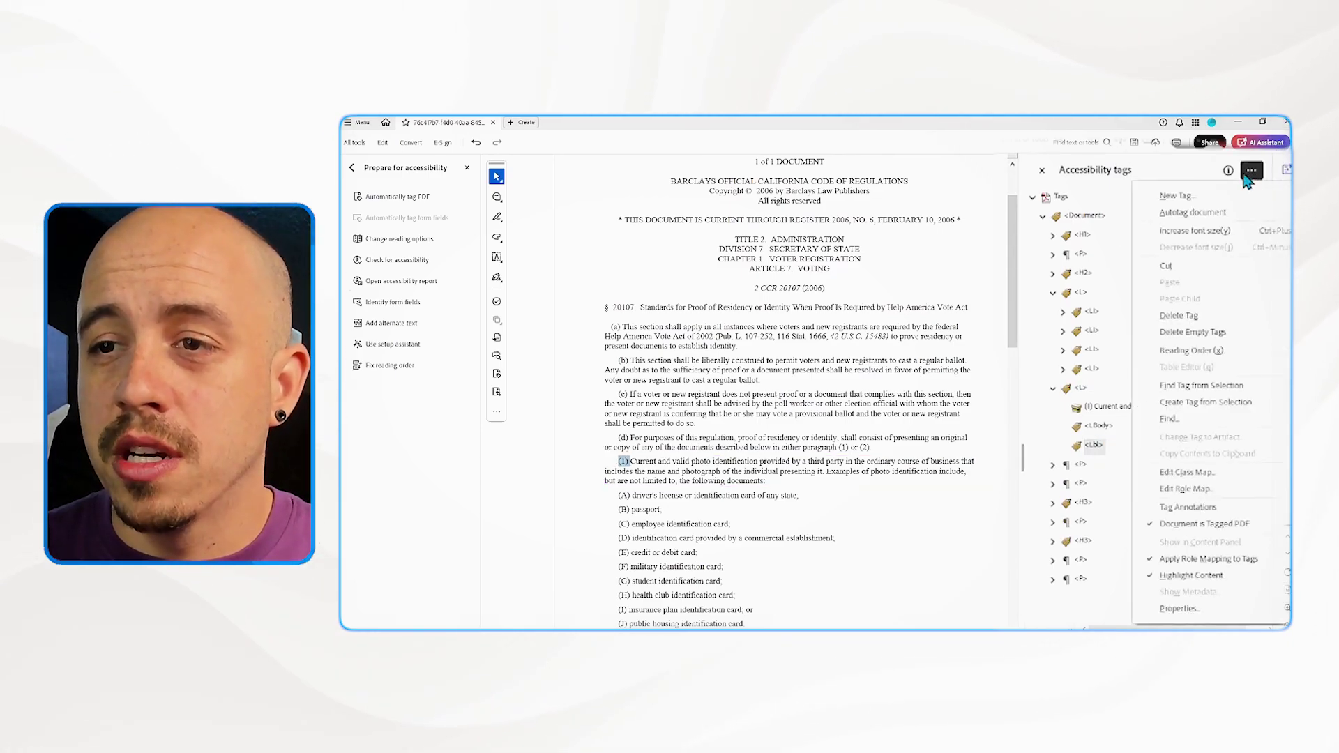
click(1228, 405)
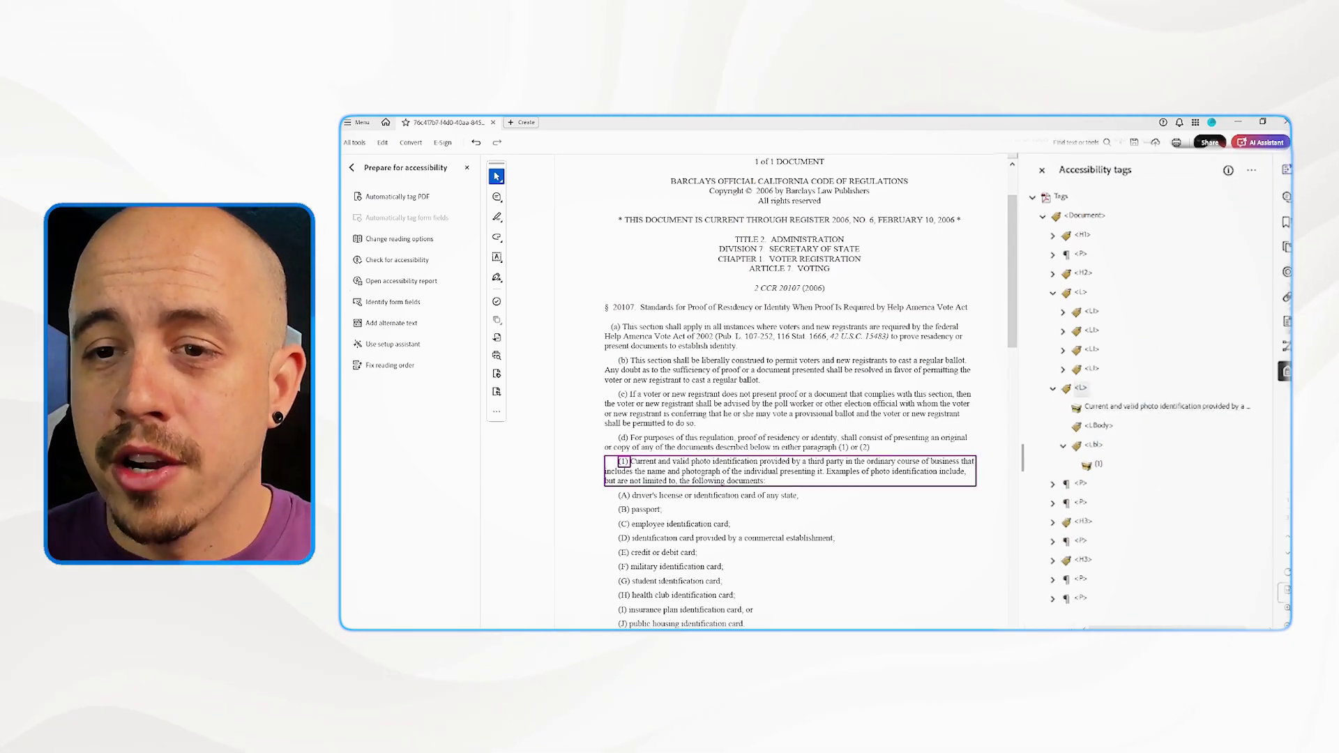
Move paragraph (1)'s text into the LBody tag and place the Lbl tag above it, then collapse both tags.
click(1102, 411)
drag(1102, 431, 1103, 427)
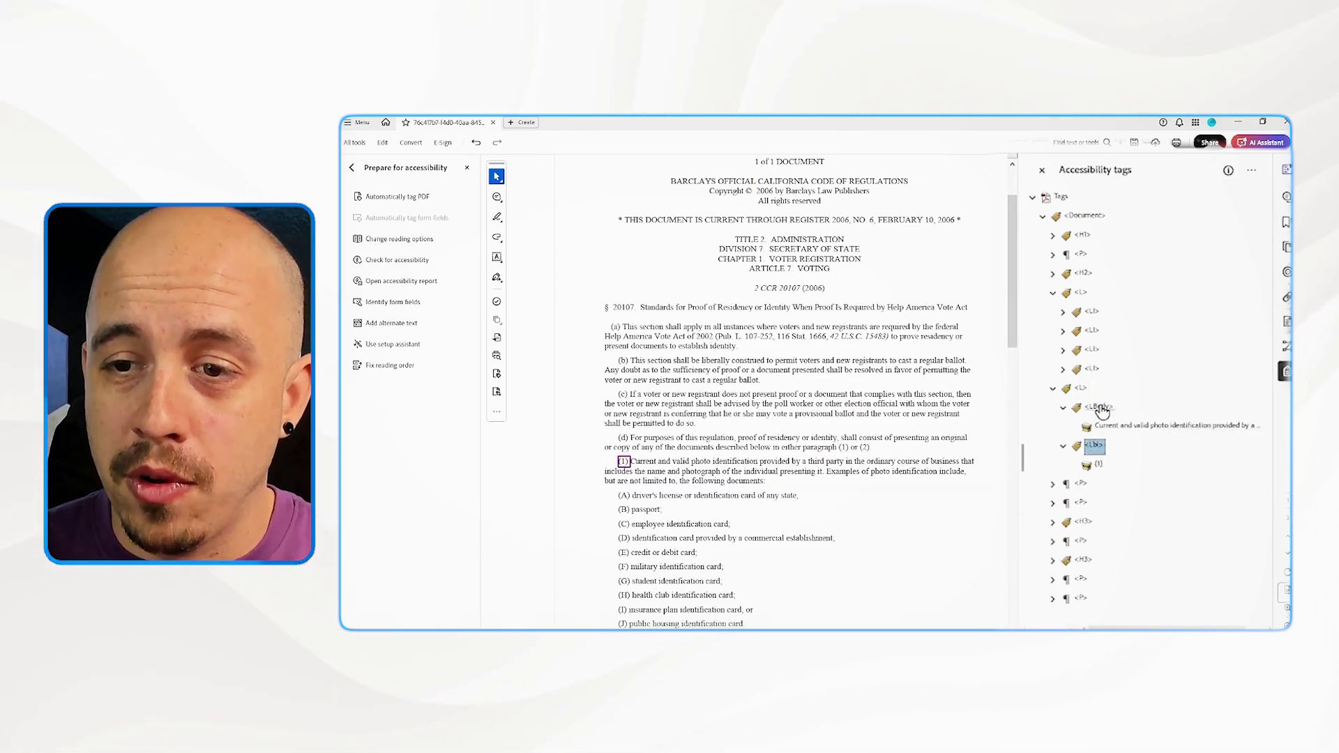
click(1096, 445)
drag(1130, 421, 1090, 401)
click(1081, 389)
click(1063, 407)
click(1063, 426)
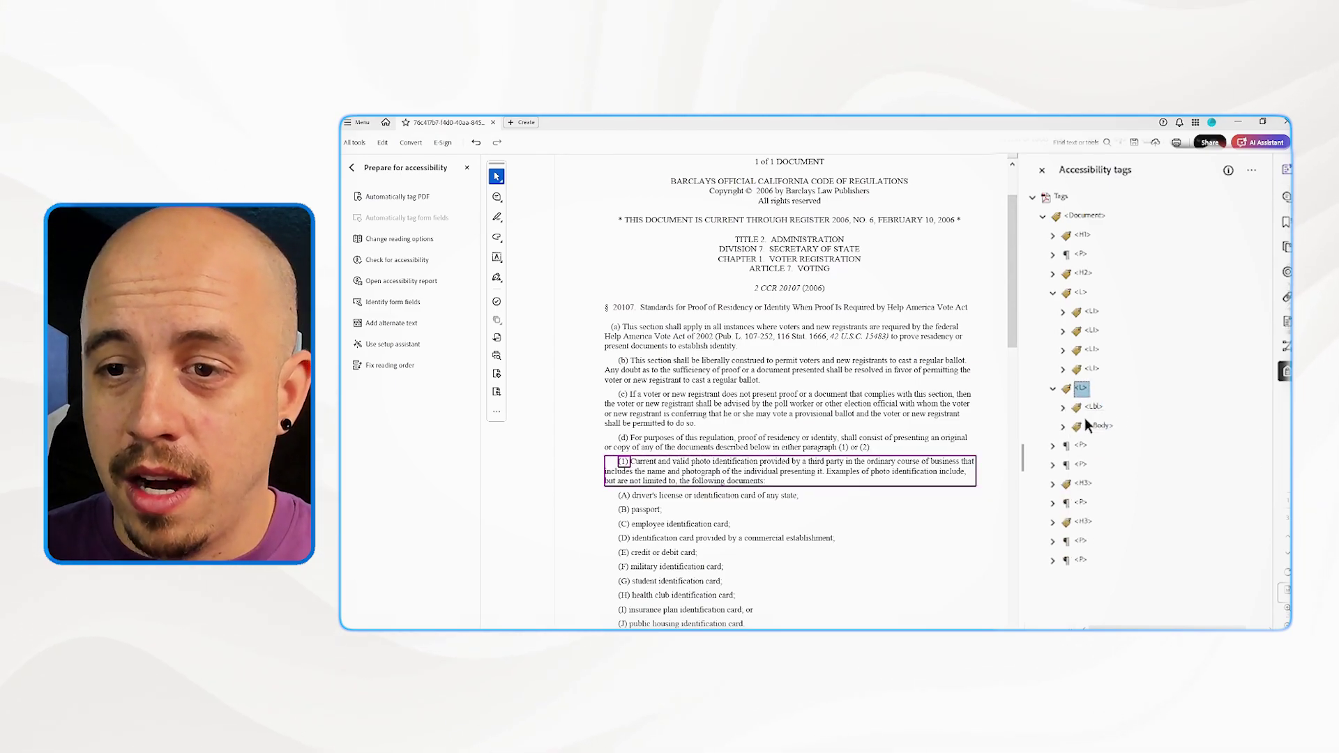
Add a new LI tag and place it as the first child of paragraph (1)'s L tag.
right_click(1081, 398)
click(1103, 414)
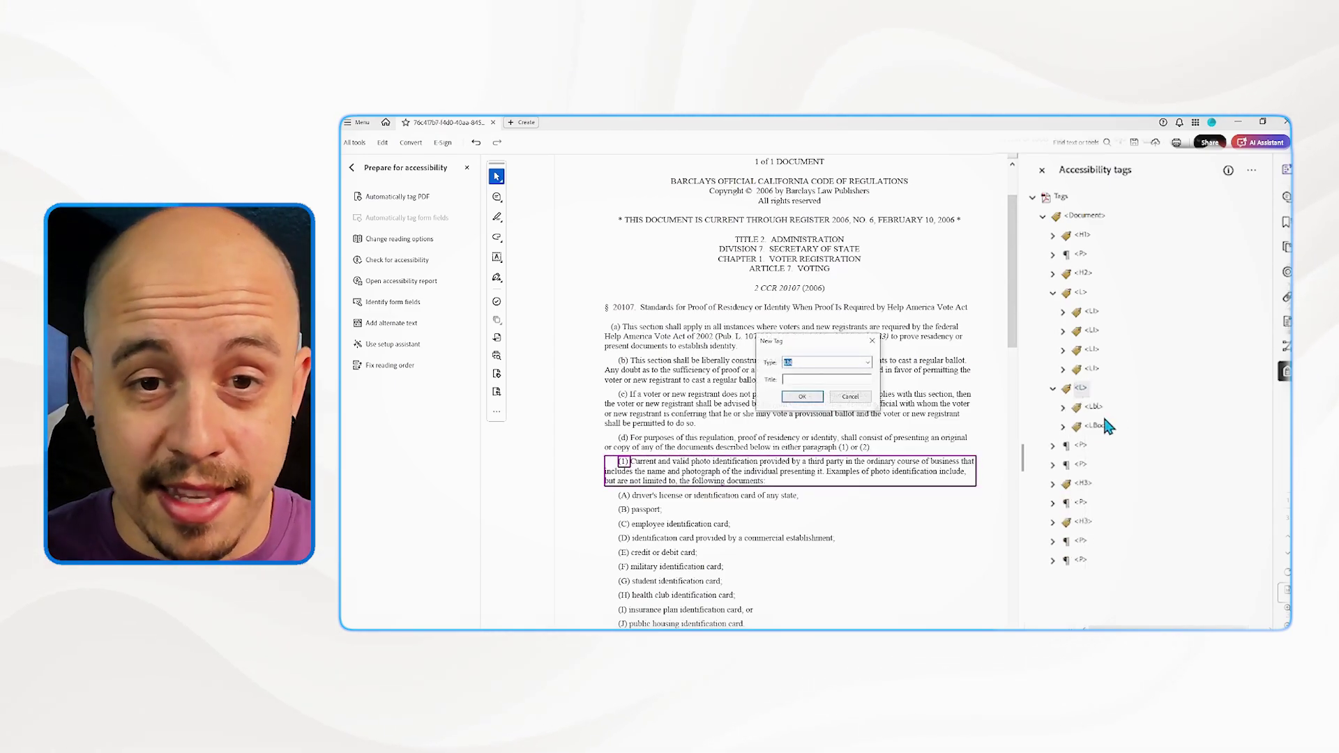
text(LI)
key(Return)
click(1052, 312)
drag(1085, 377, 1095, 321)
Nest the Lbl and LBody tags inside paragraph (1)'s LI tag and collapse the list.
click(1094, 350)
shift+click(1109, 373)
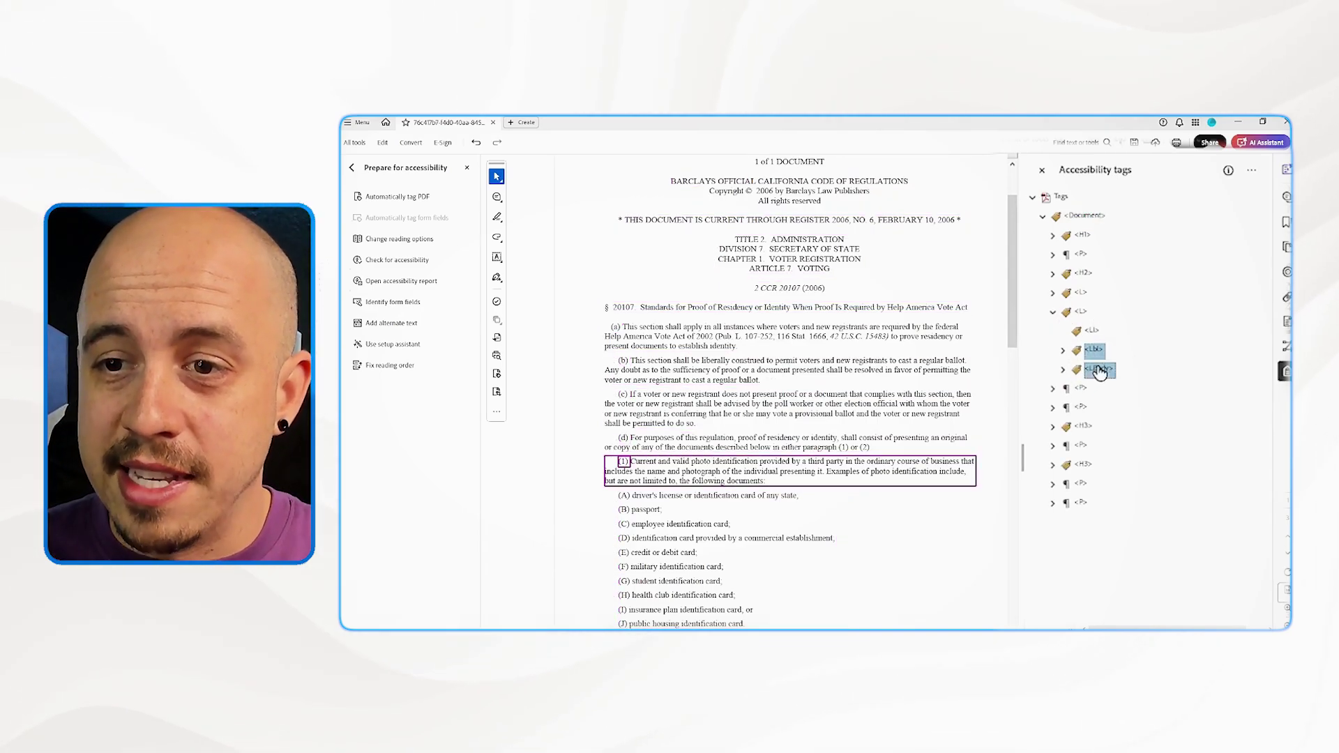
drag(1094, 340, 1090, 325)
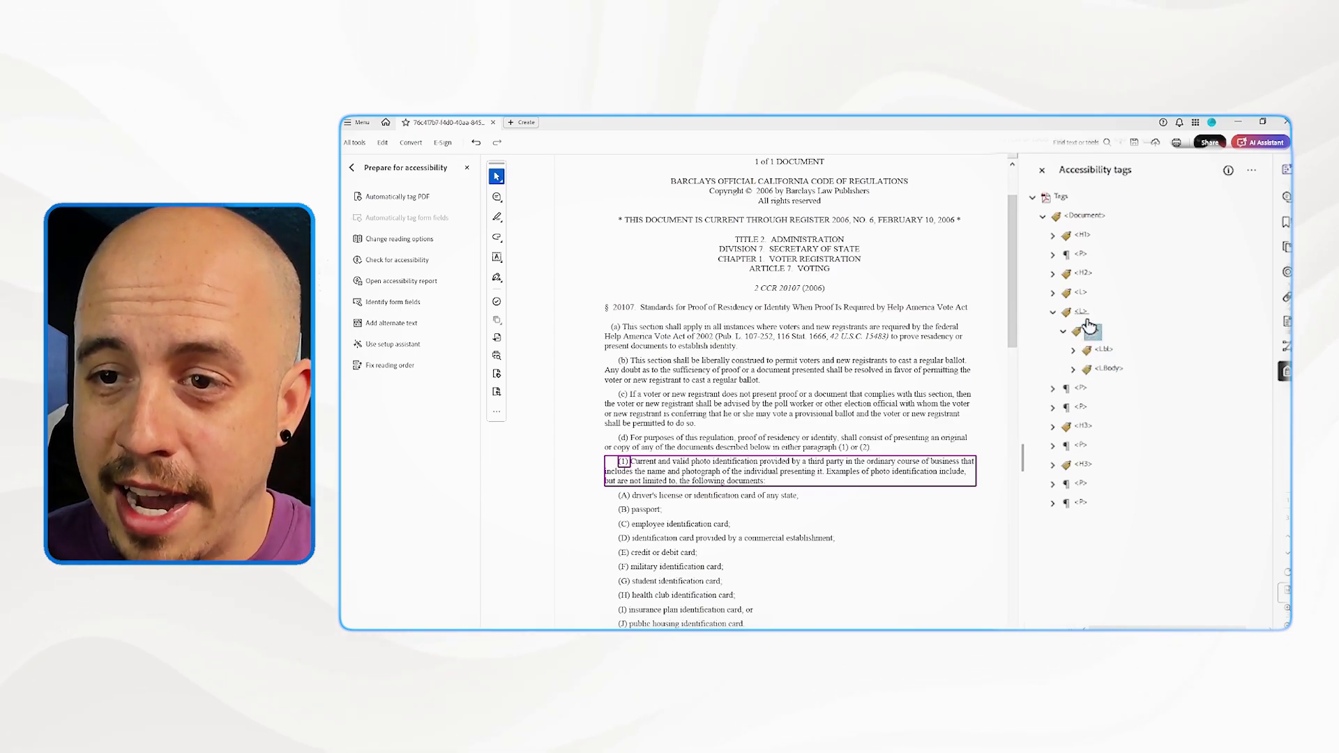
key(Left)
key(Left)
key(Left)
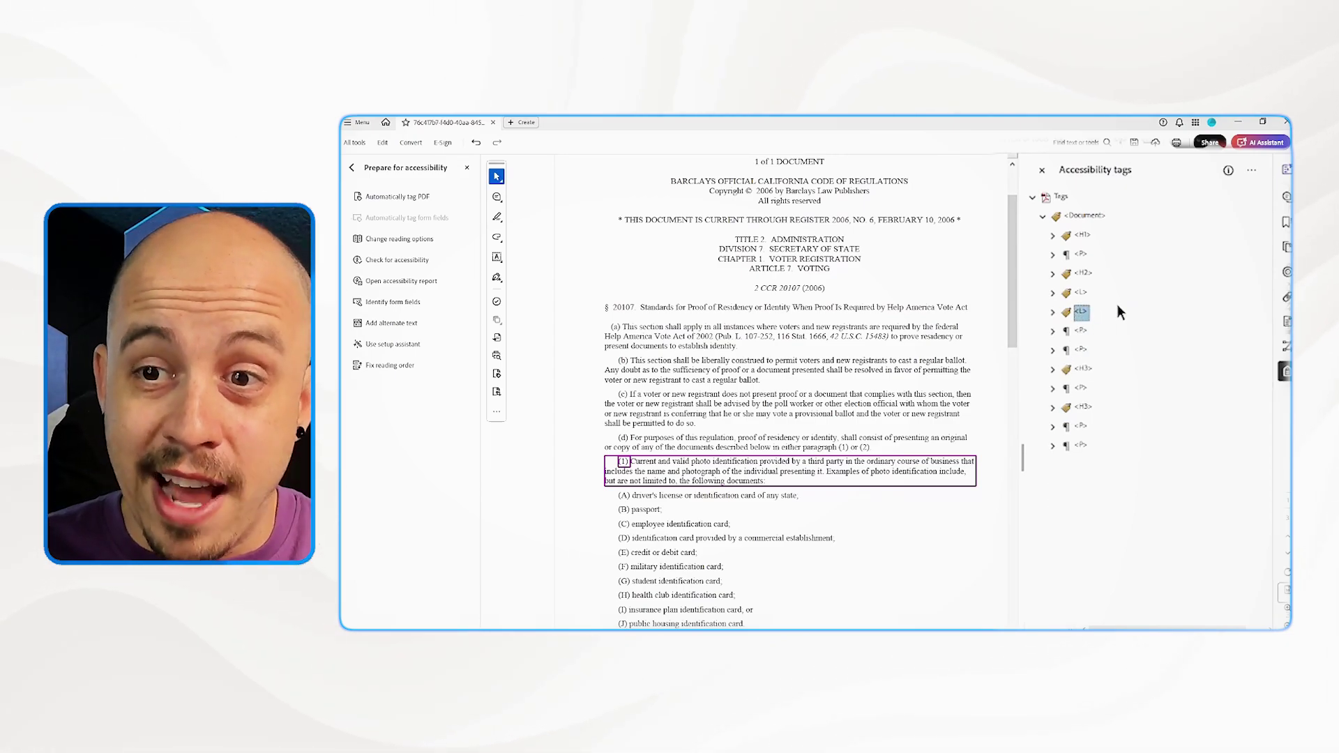
Cut paragraph (1)'s L tag and paste it as a child of the LBody tag of item (d).
key(ctrl+x)
key(Up)
key(Right)
key(Down)
key(Down)
key(Down)
key(Down)
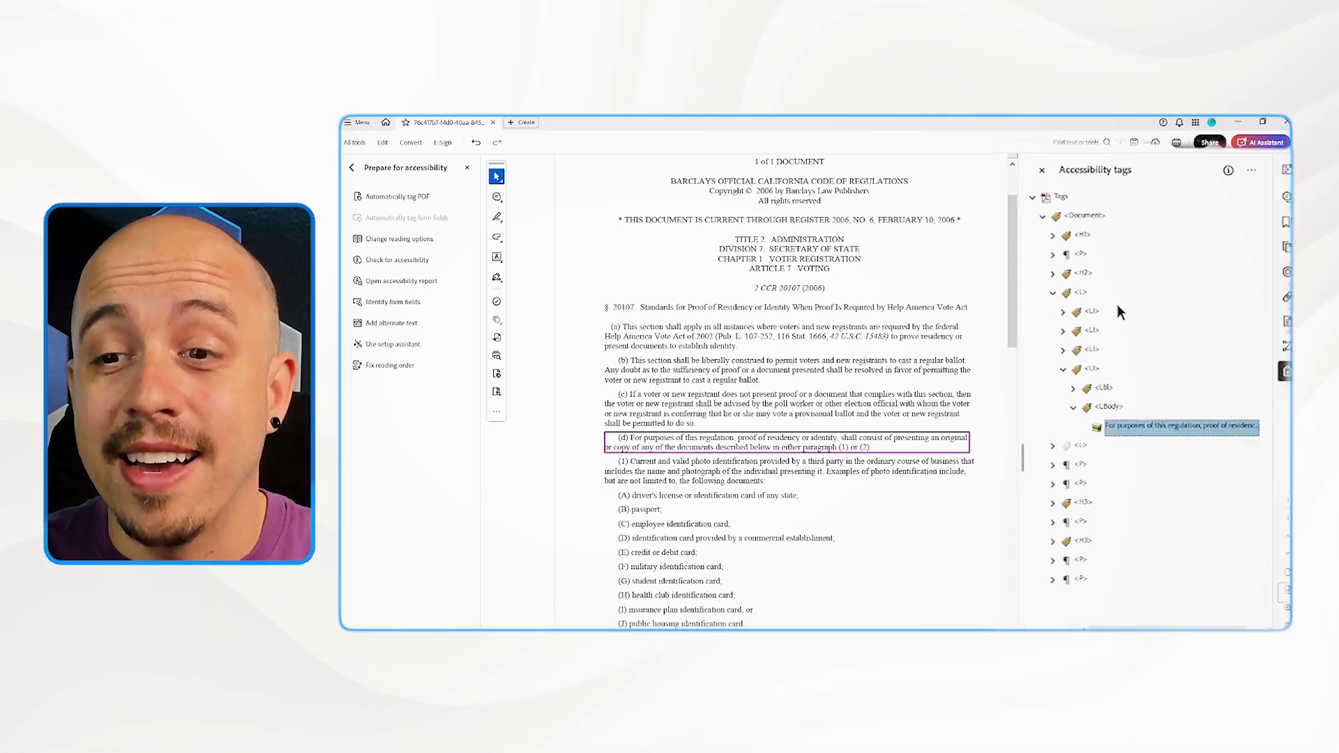
key(Up)
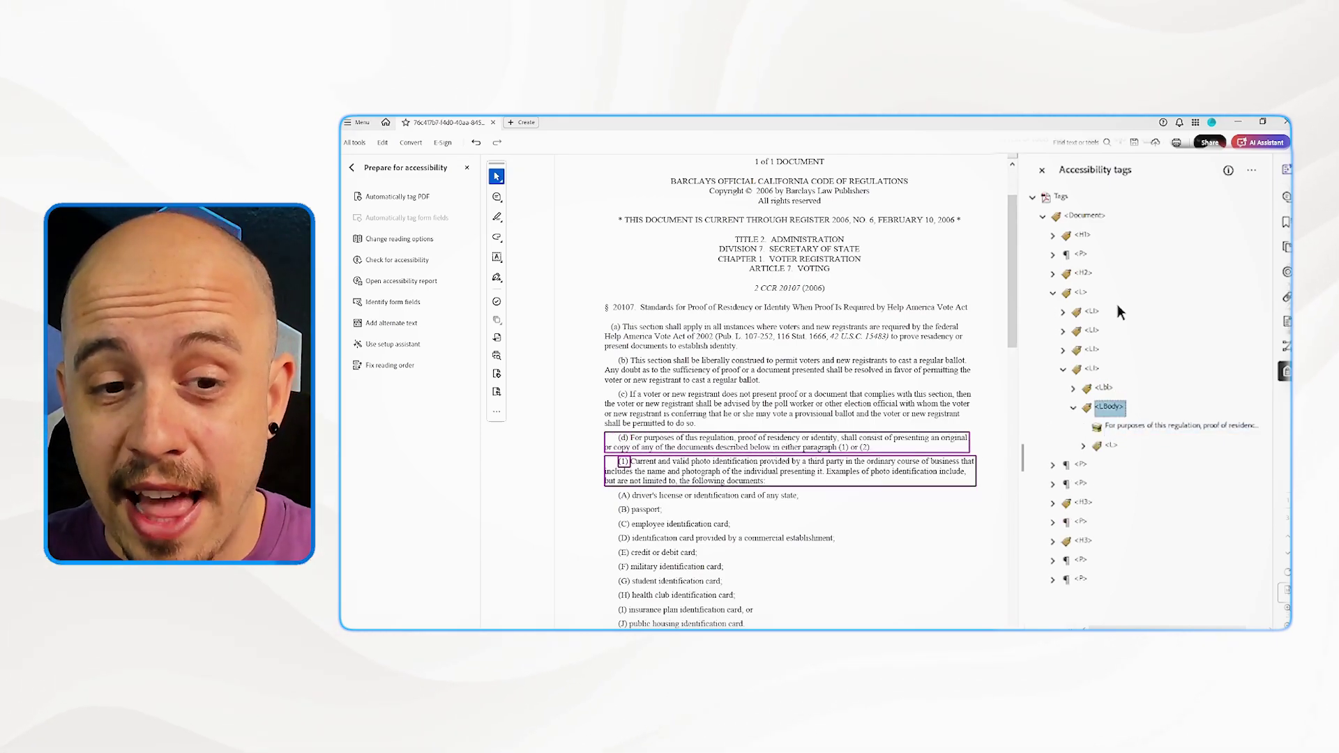
Examine the nested list structure under item (d) and the sub-items (A) to (J) on the page.
key(Down)
key(Up)
key(Up)
key(Up)
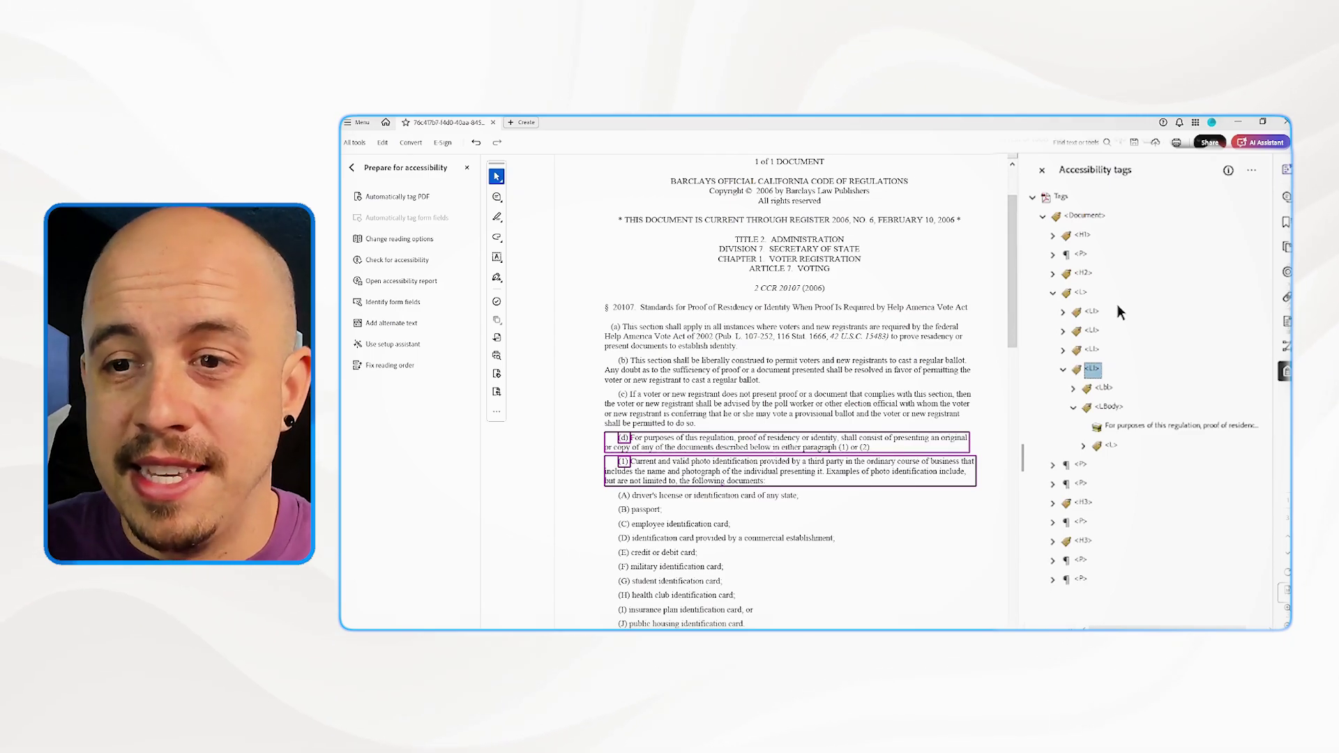
key(Down)
key(Down)
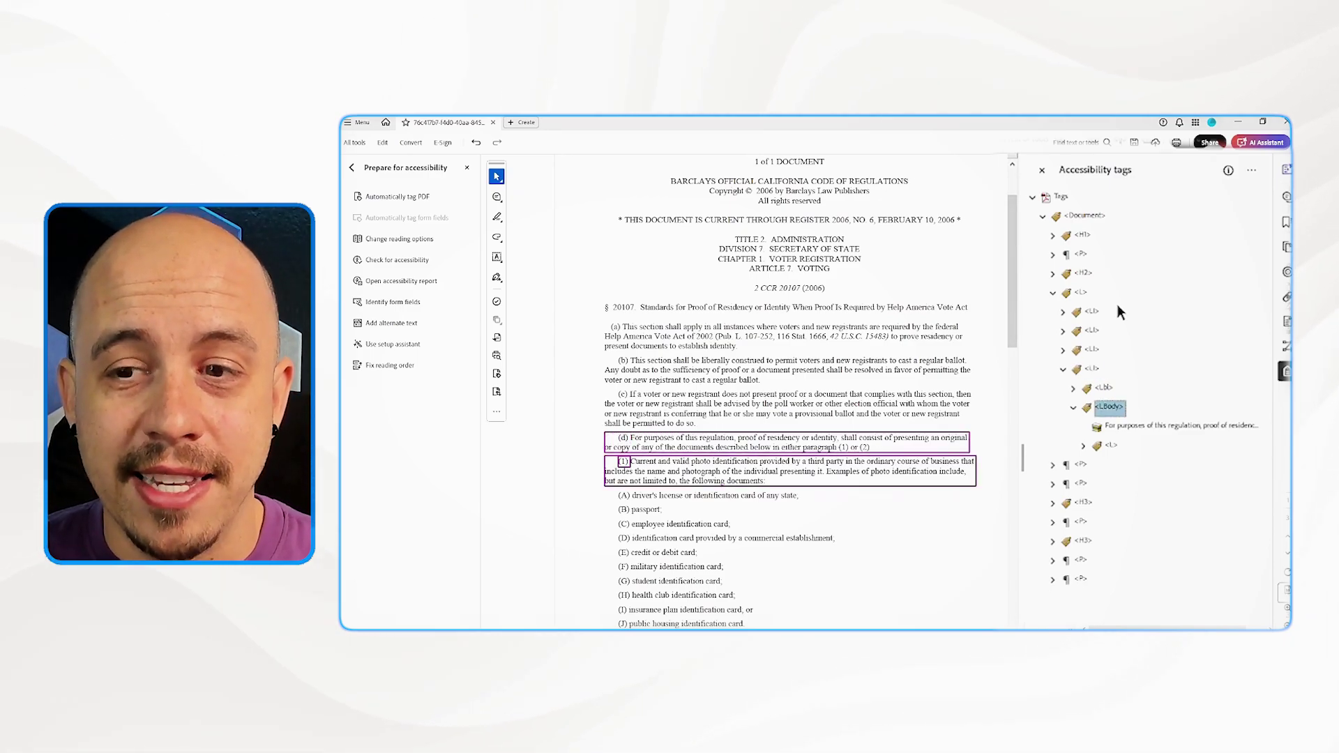
key(Down)
key(Down)
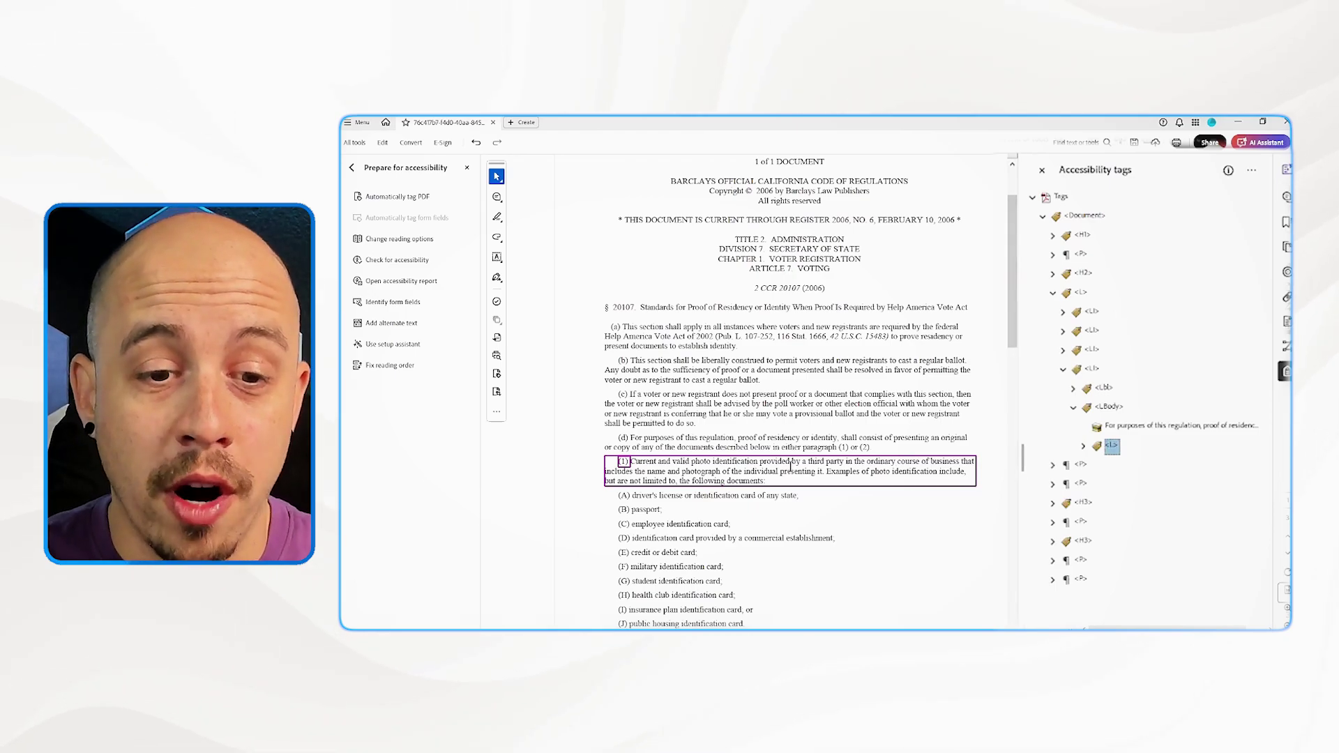
scroll(800, 427, down, 5)
scroll(799, 426, up, 2)
drag(744, 463, 617, 333)
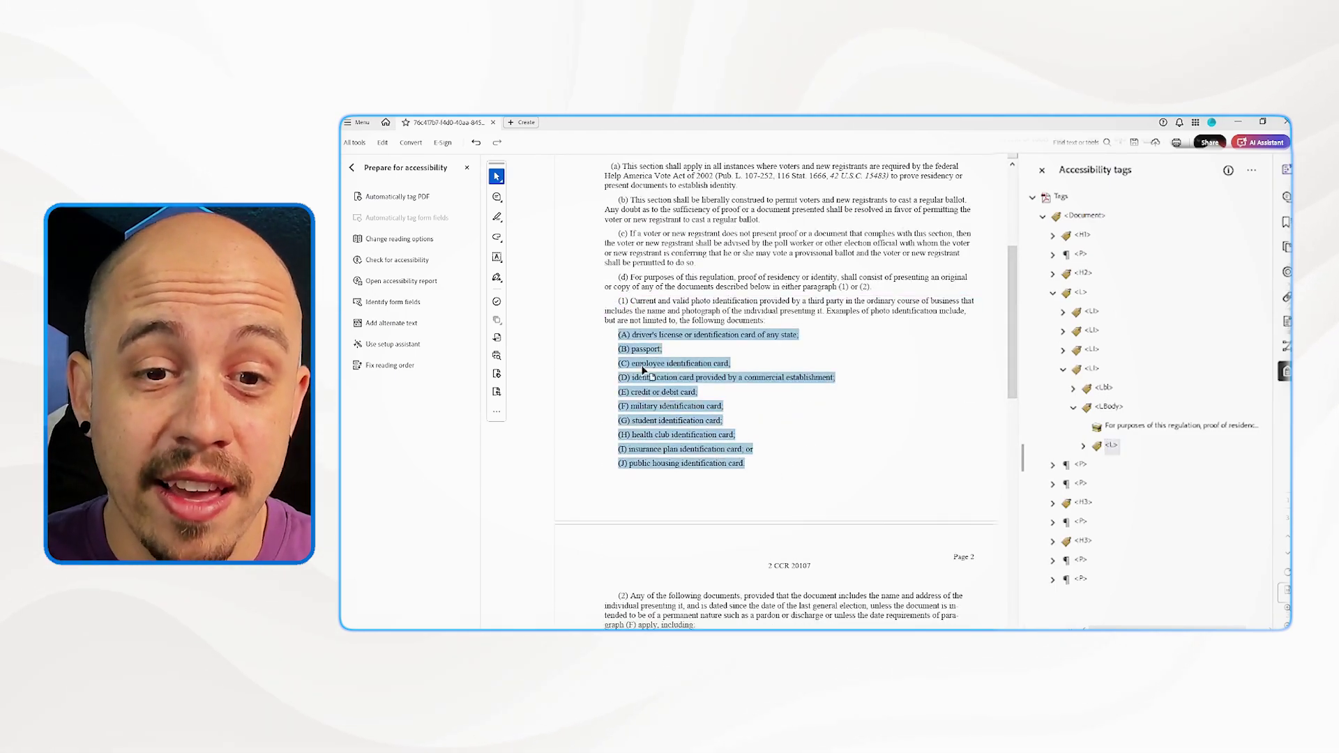
Expand the nested list down to item (1)'s LBody tag and add a new L tag inside it.
click(1111, 446)
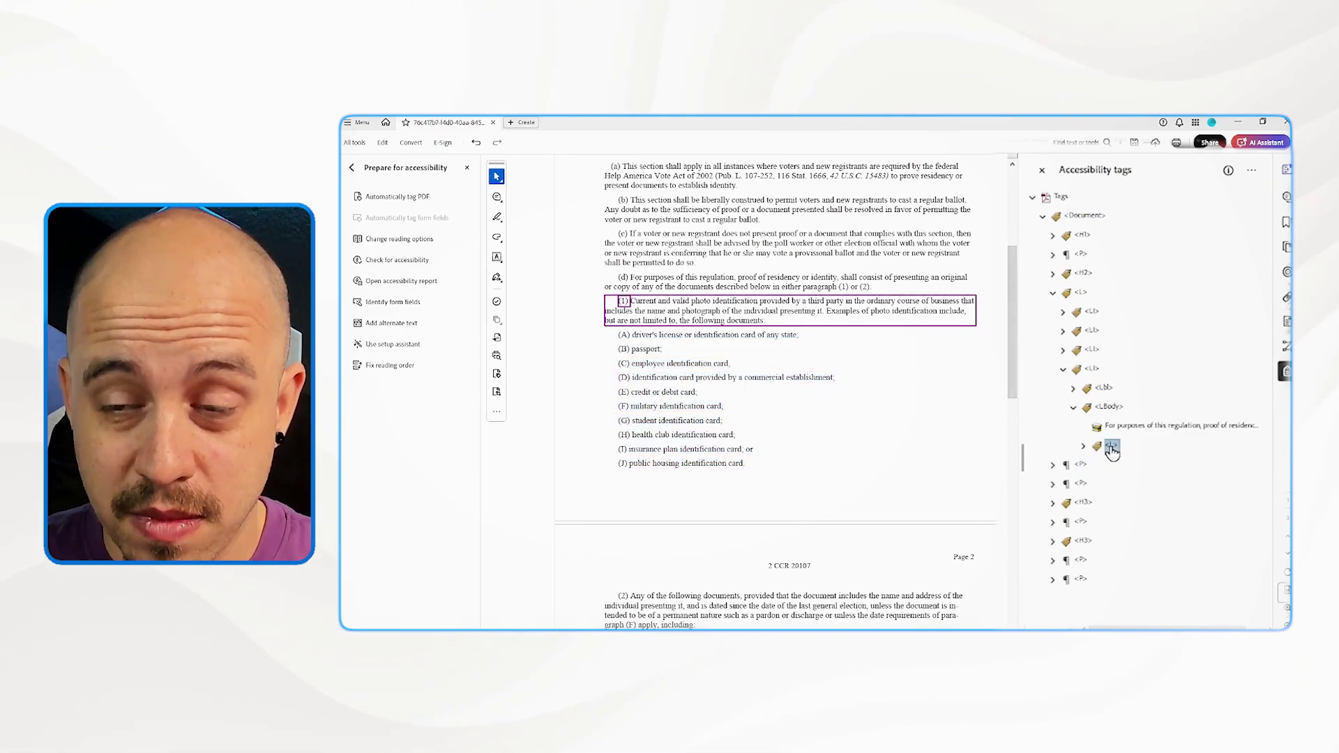
click(1084, 446)
click(1104, 504)
click(1104, 504)
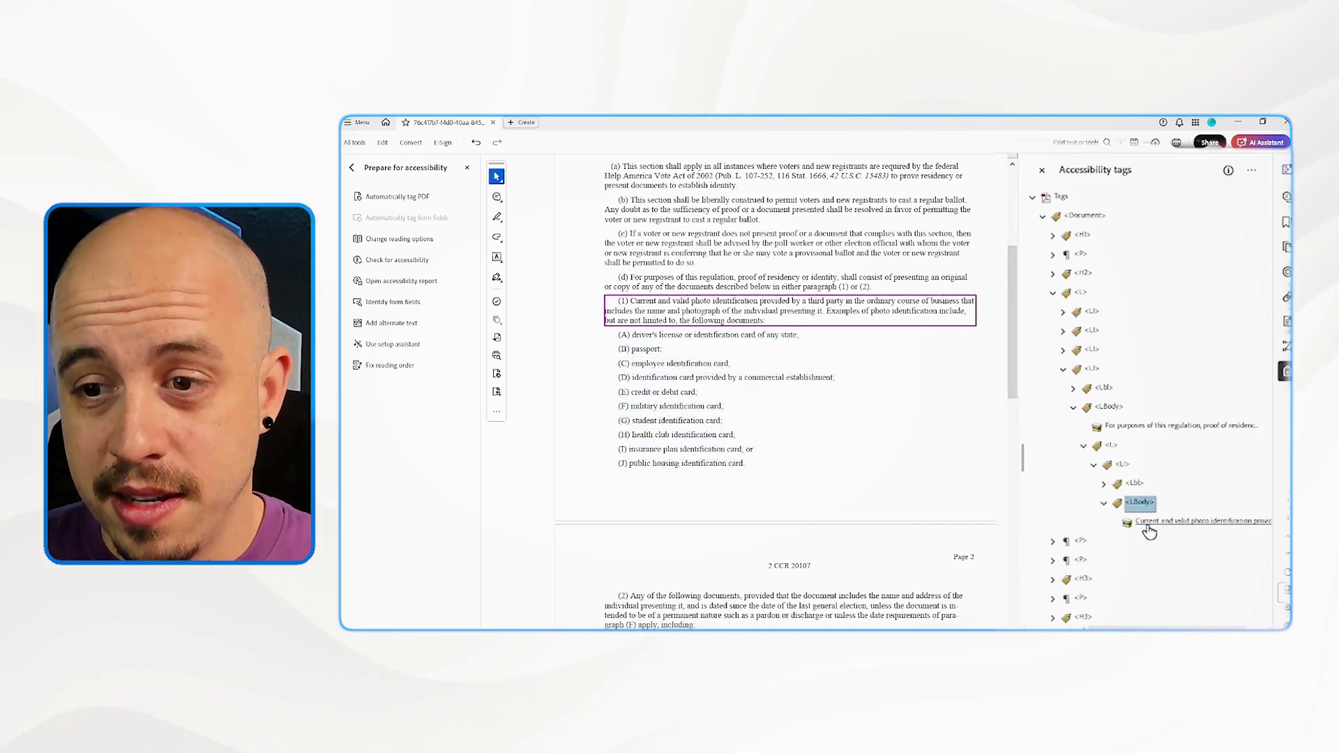
right_click(1146, 524)
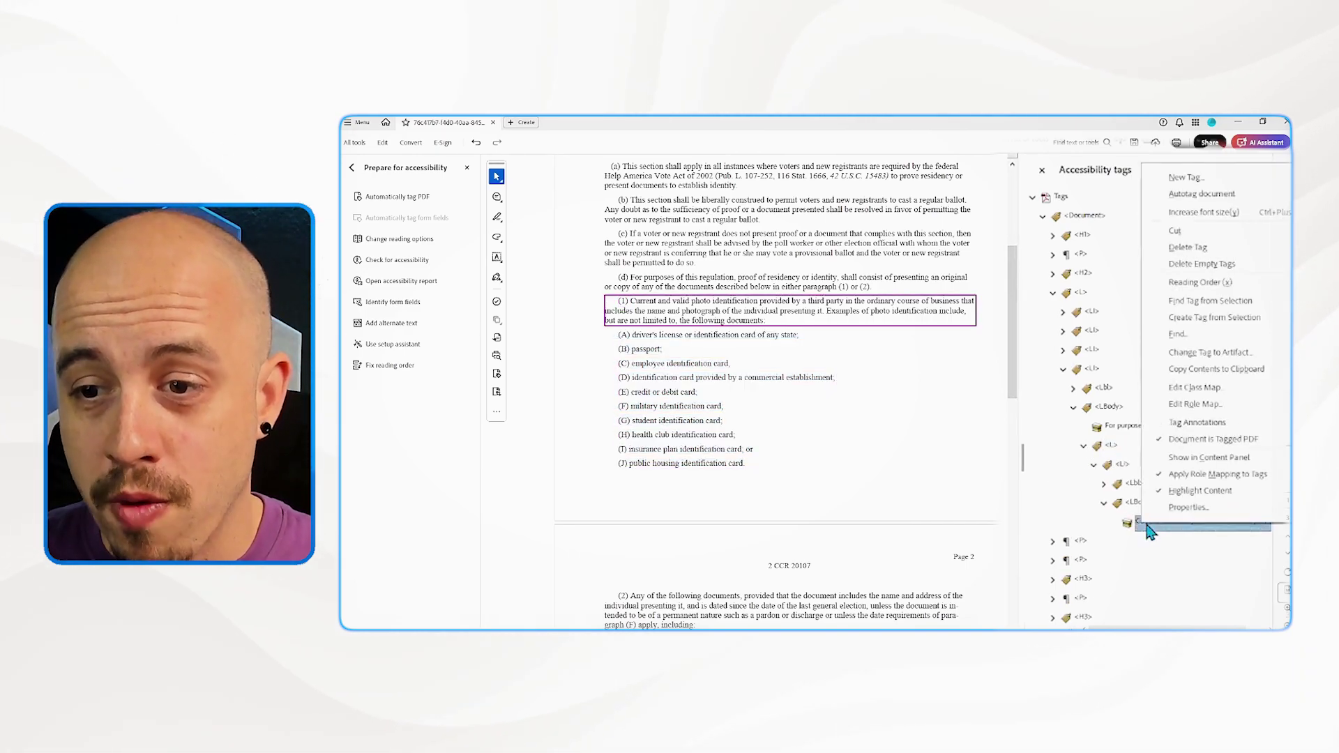
click(1190, 177)
key(Return)
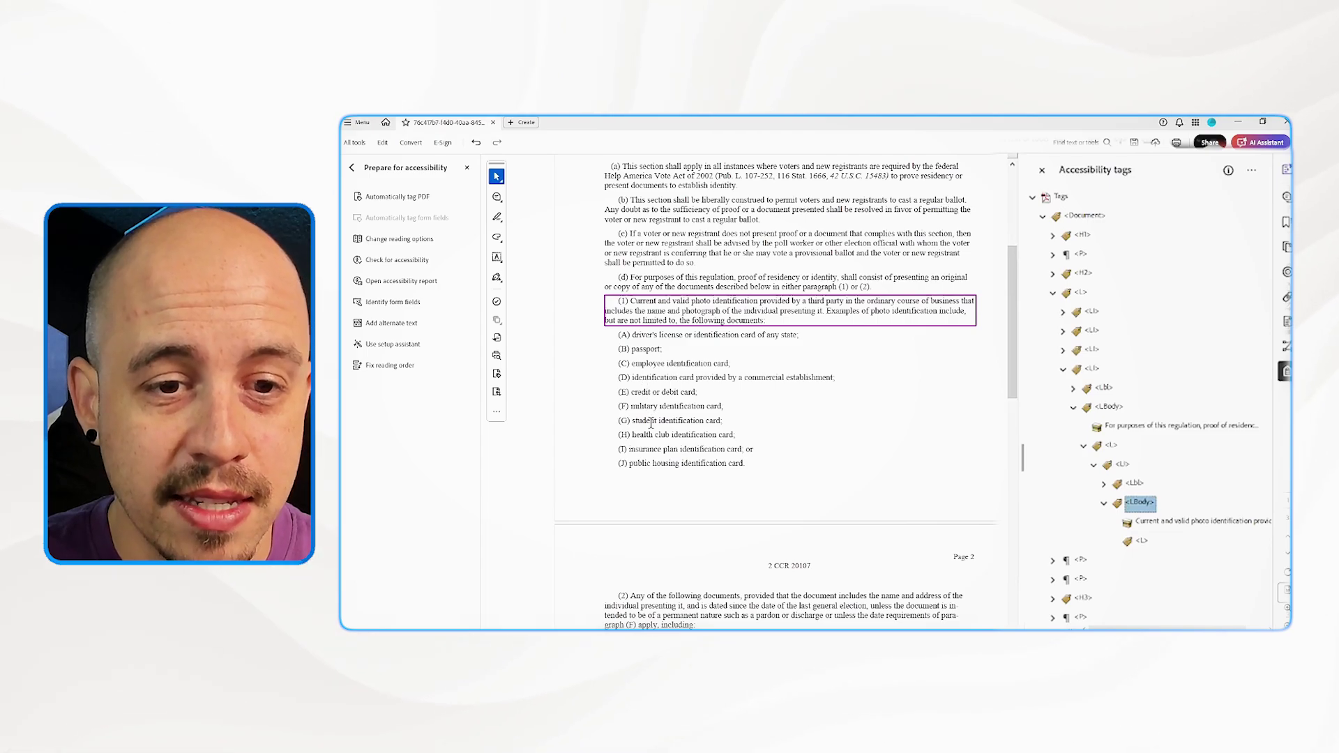
Add ten new LI tags for sub-items (A) to (J) below the new L tag in item (1)'s LBody.
right_click(1143, 541)
click(1185, 279)
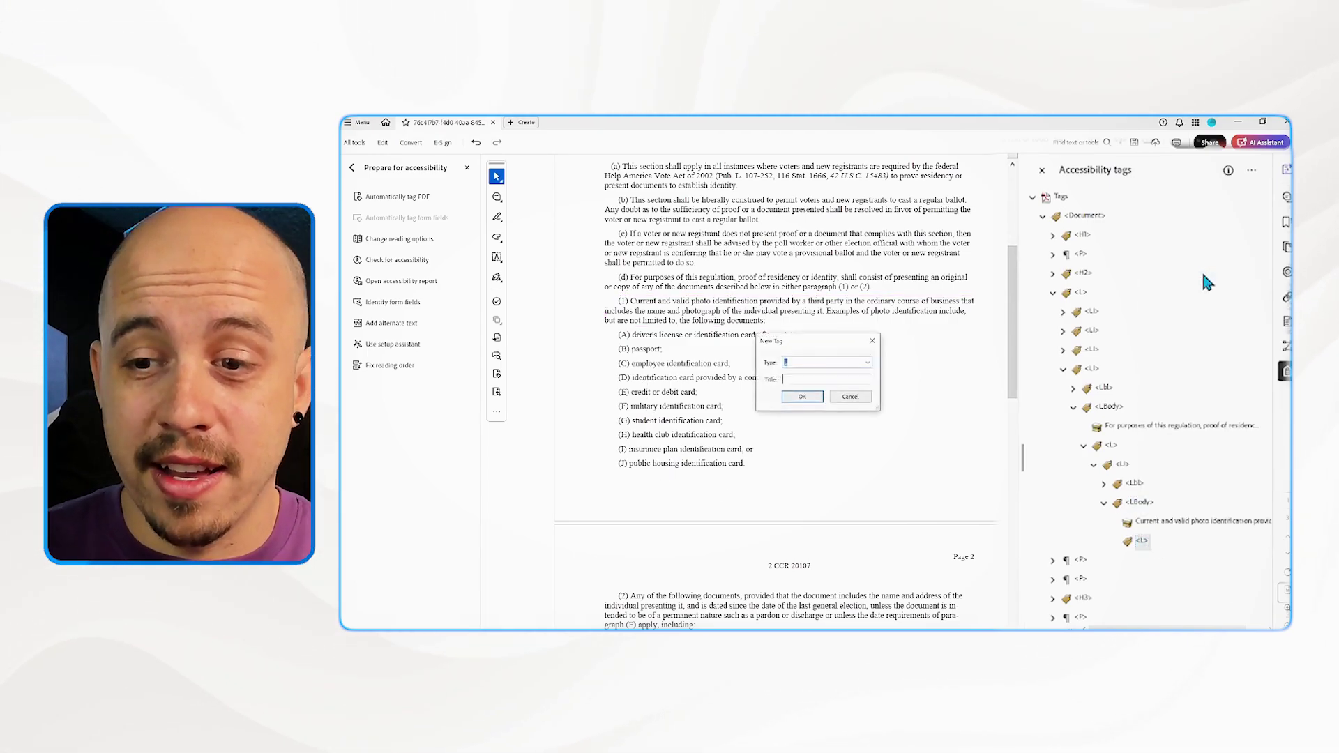
key(Return)
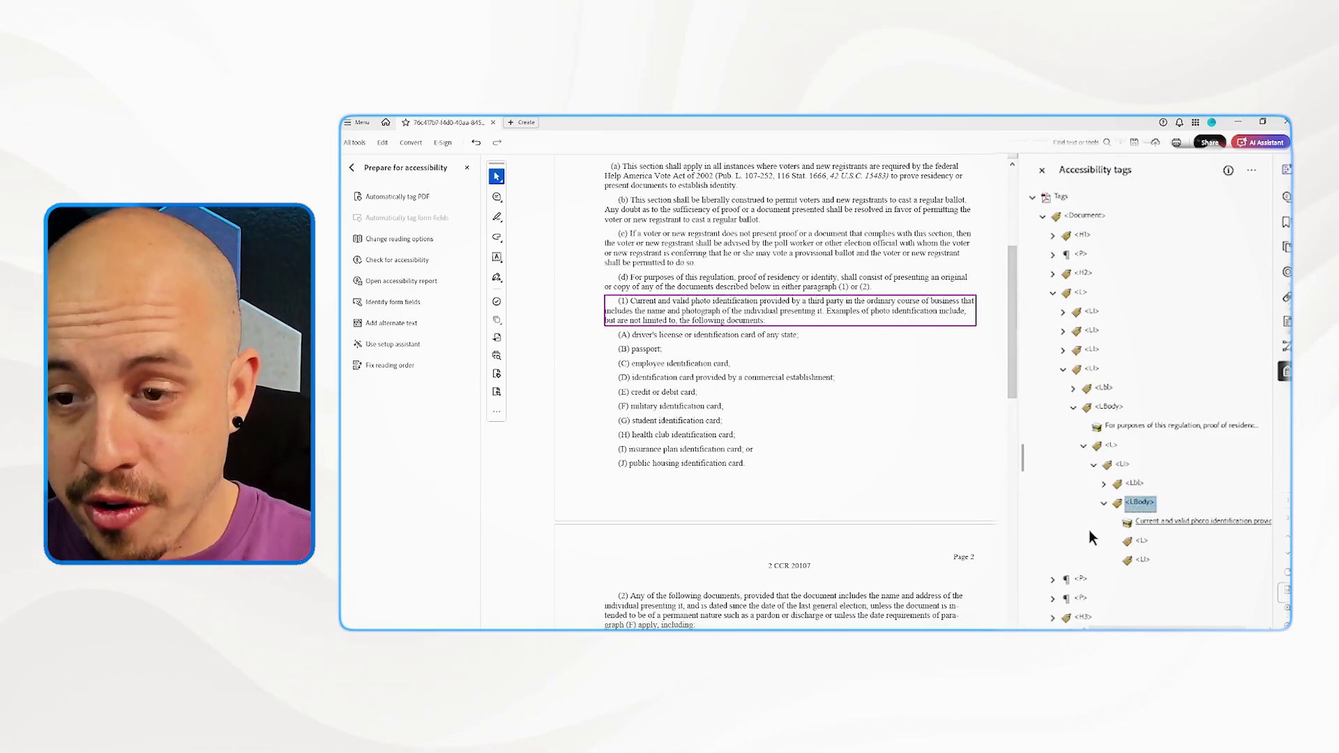
right_click(1144, 560)
click(1185, 301)
key(Return)
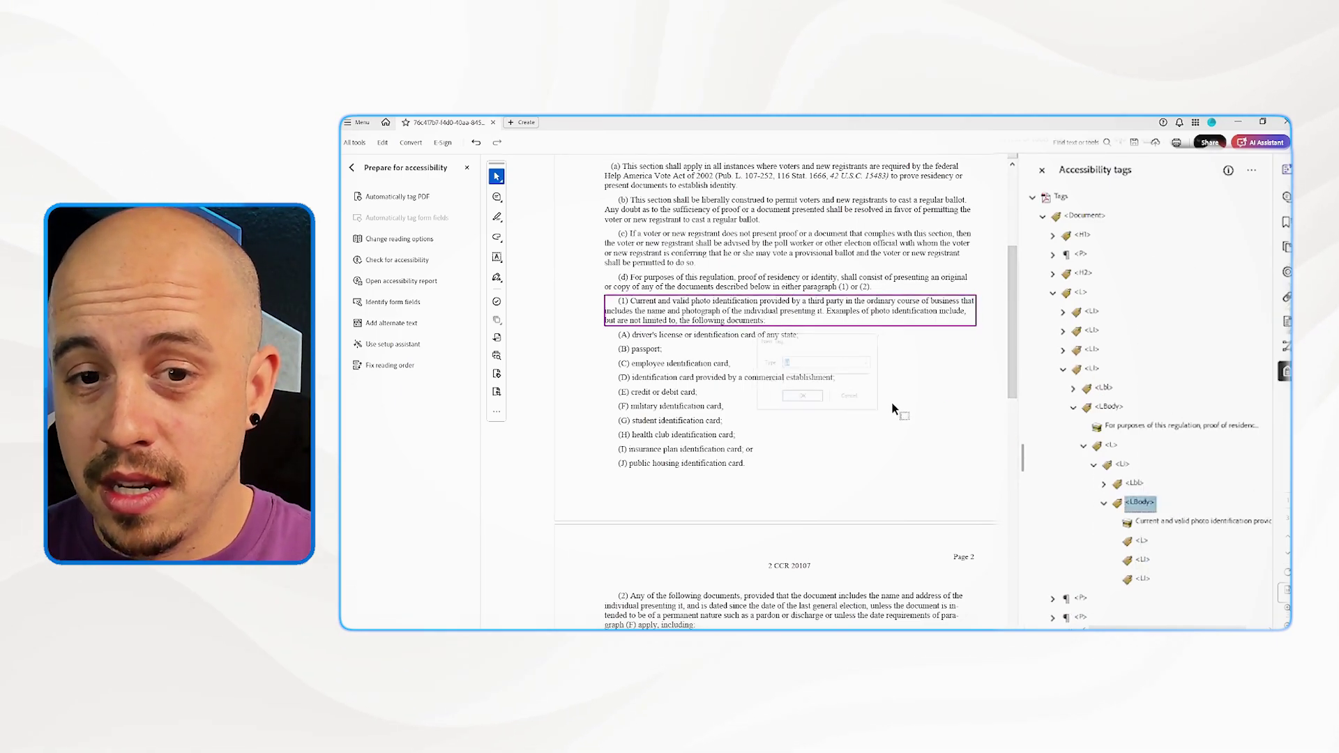
right_click(1142, 596)
click(1185, 328)
key(Return)
right_click(1146, 601)
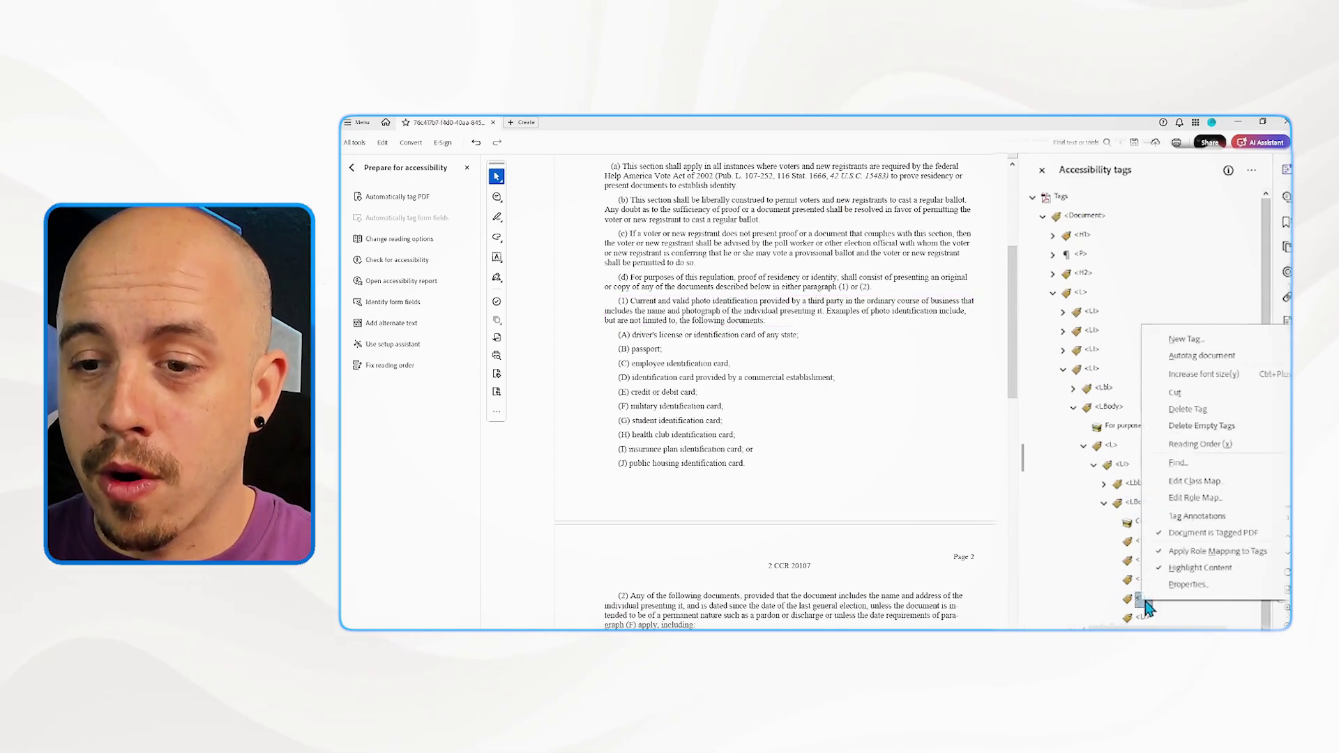
click(1185, 339)
key(Return)
right_click(1142, 577)
click(1185, 314)
key(Return)
right_click(1142, 586)
click(1185, 326)
key(Return)
right_click(1146, 598)
click(1185, 334)
key(Return)
Select all ten new LI tags and nest them inside the L tag above them.
click(1142, 434)
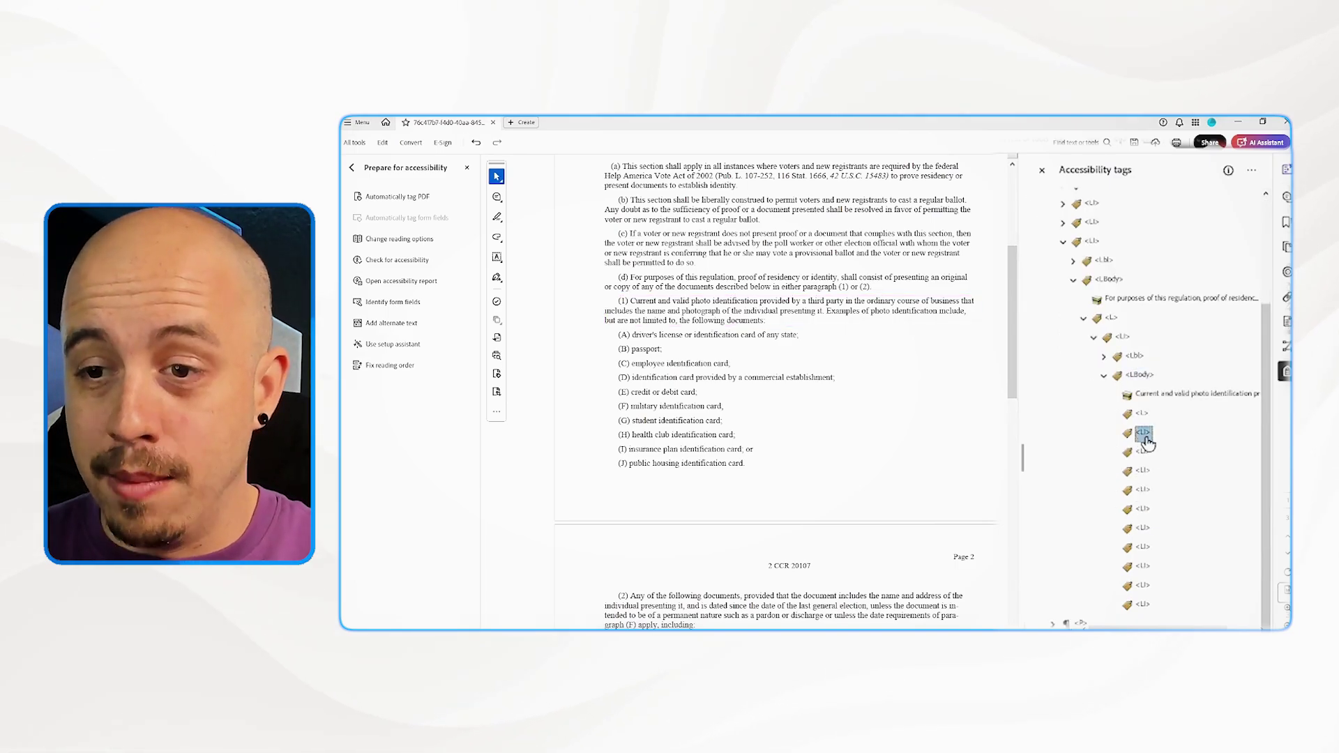
shift+click(1142, 604)
drag(1146, 434, 1144, 415)
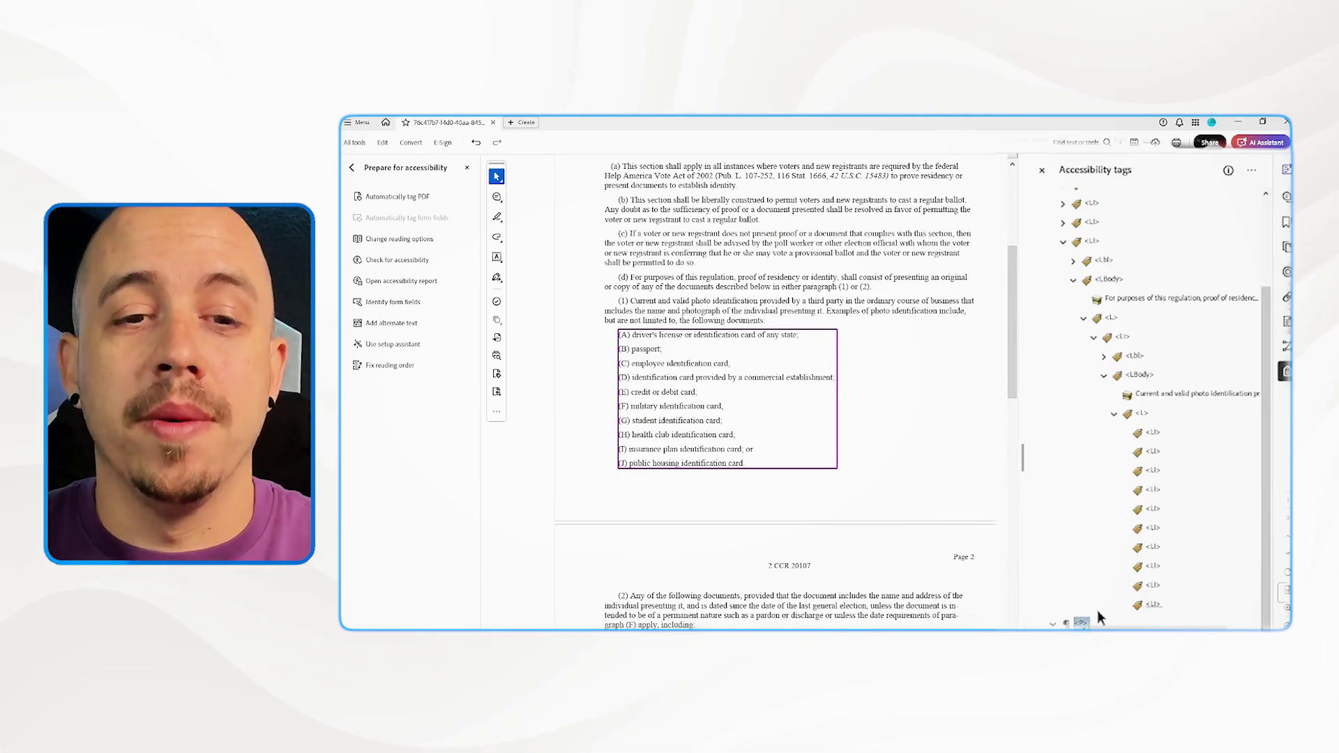
Add ten Lbl tags directly below the first LI tag in the nested L tag under item (1).
click(1156, 455)
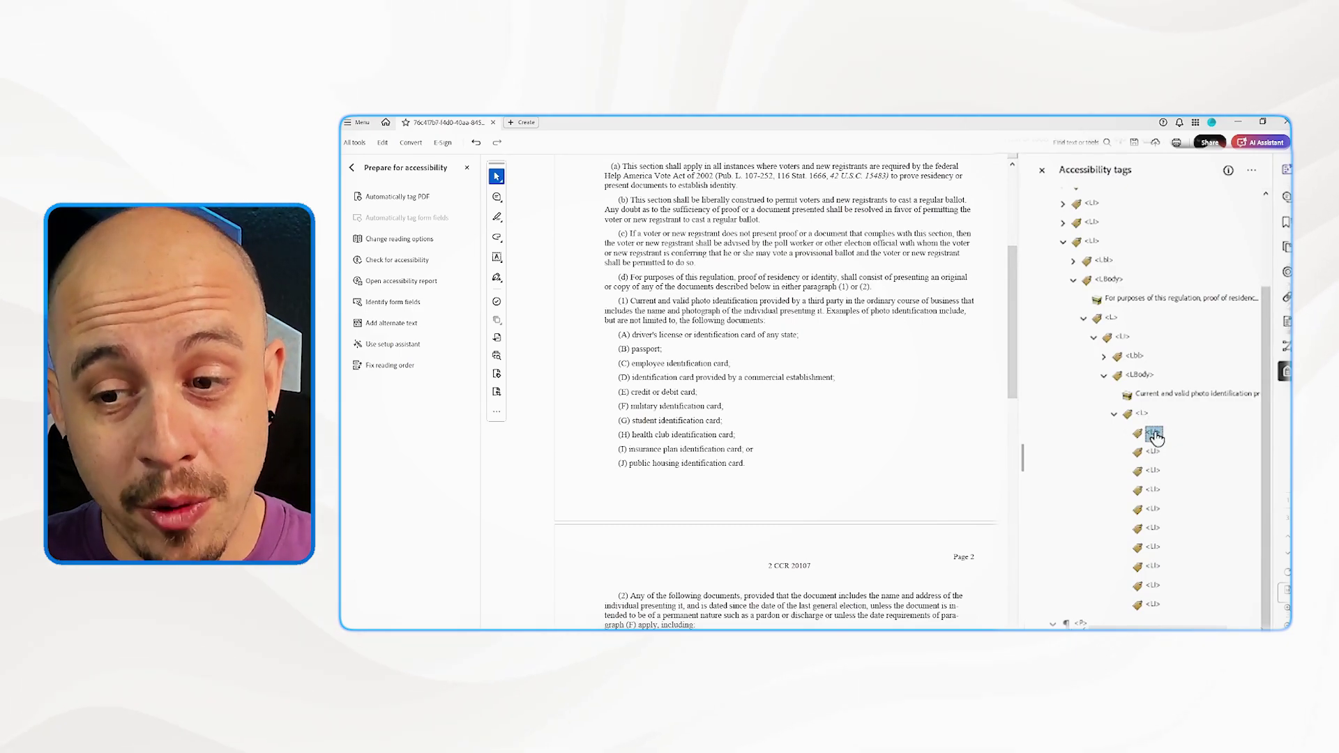
right_click(1156, 437)
click(1188, 450)
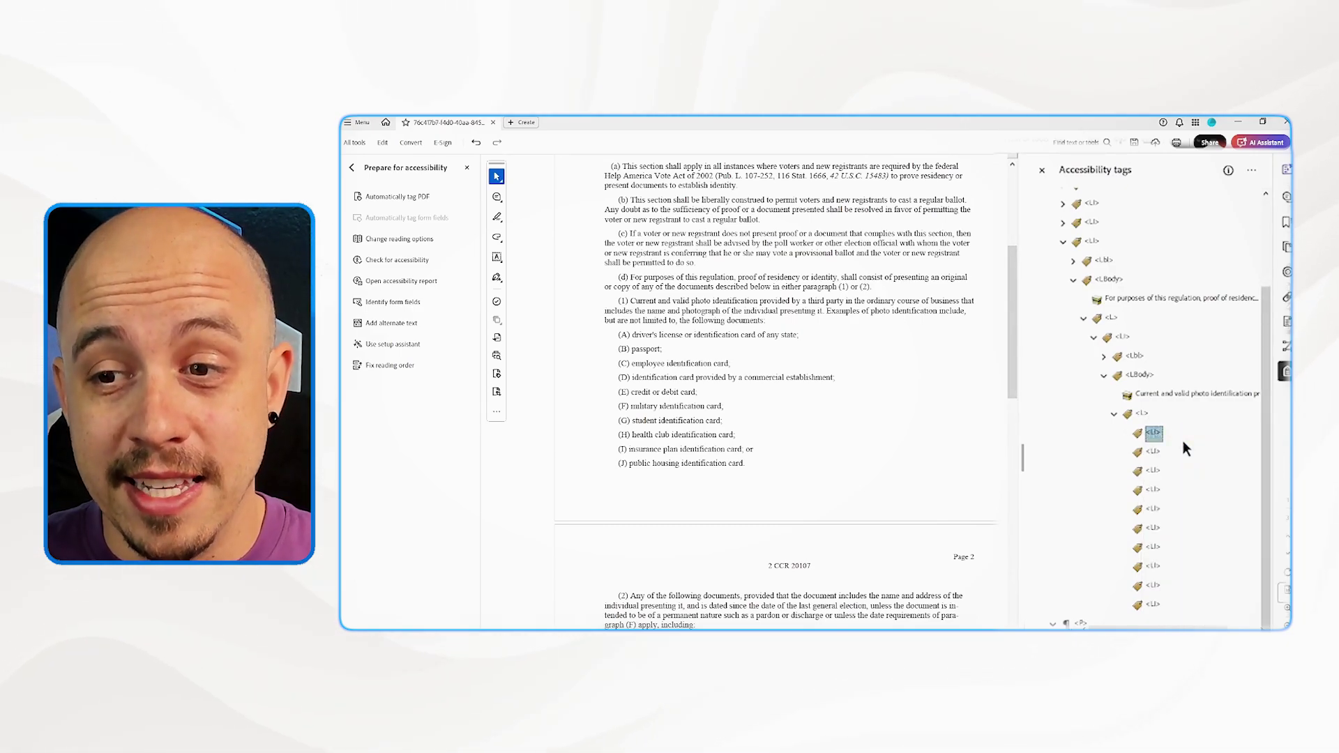
key(Return)
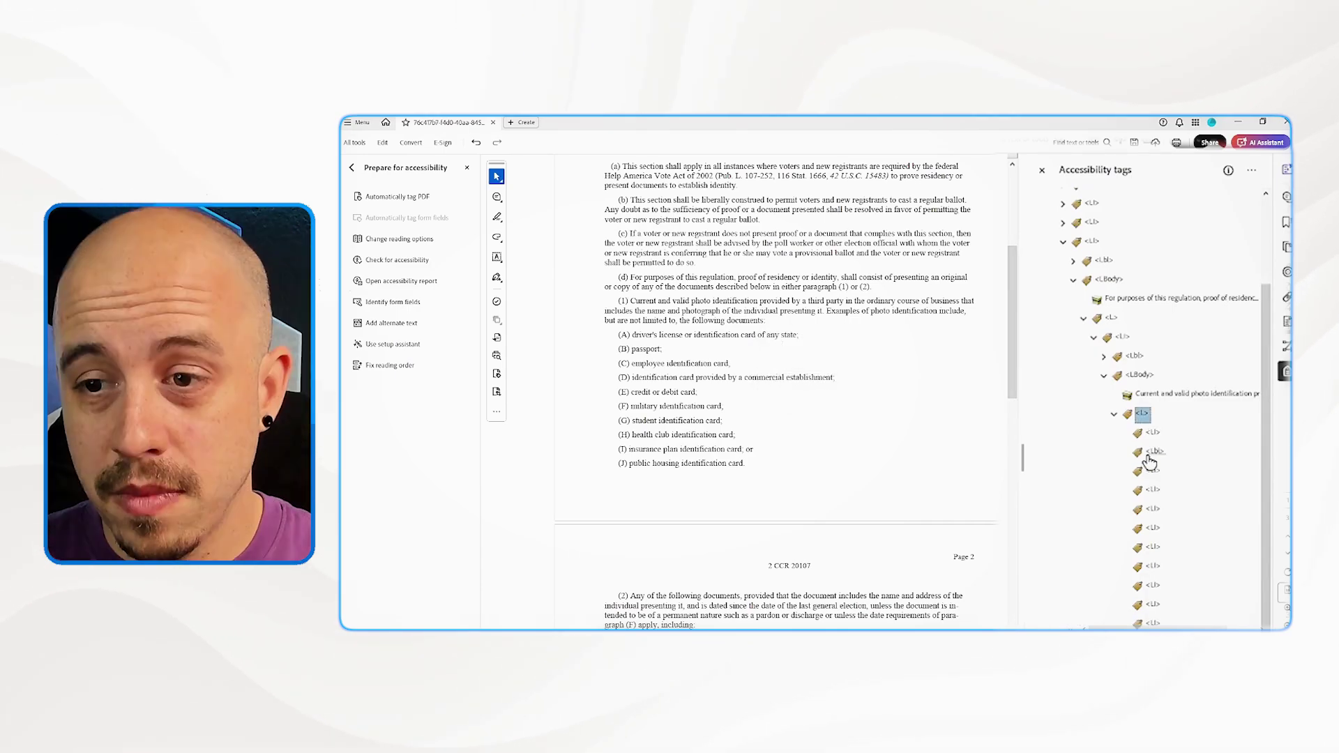
right_click(1160, 455)
click(1155, 458)
right_click(1155, 460)
click(1188, 474)
key(Return)
key(Return)
right_click(1154, 450)
click(1177, 461)
key(Return)
right_click(1154, 451)
click(1178, 460)
key(Return)
right_click(1156, 452)
click(1164, 461)
key(Return)
right_click(1157, 452)
click(1163, 460)
key(Return)
right_click(1158, 452)
click(1165, 462)
key(Return)
right_click(1158, 452)
click(1175, 463)
key(Return)
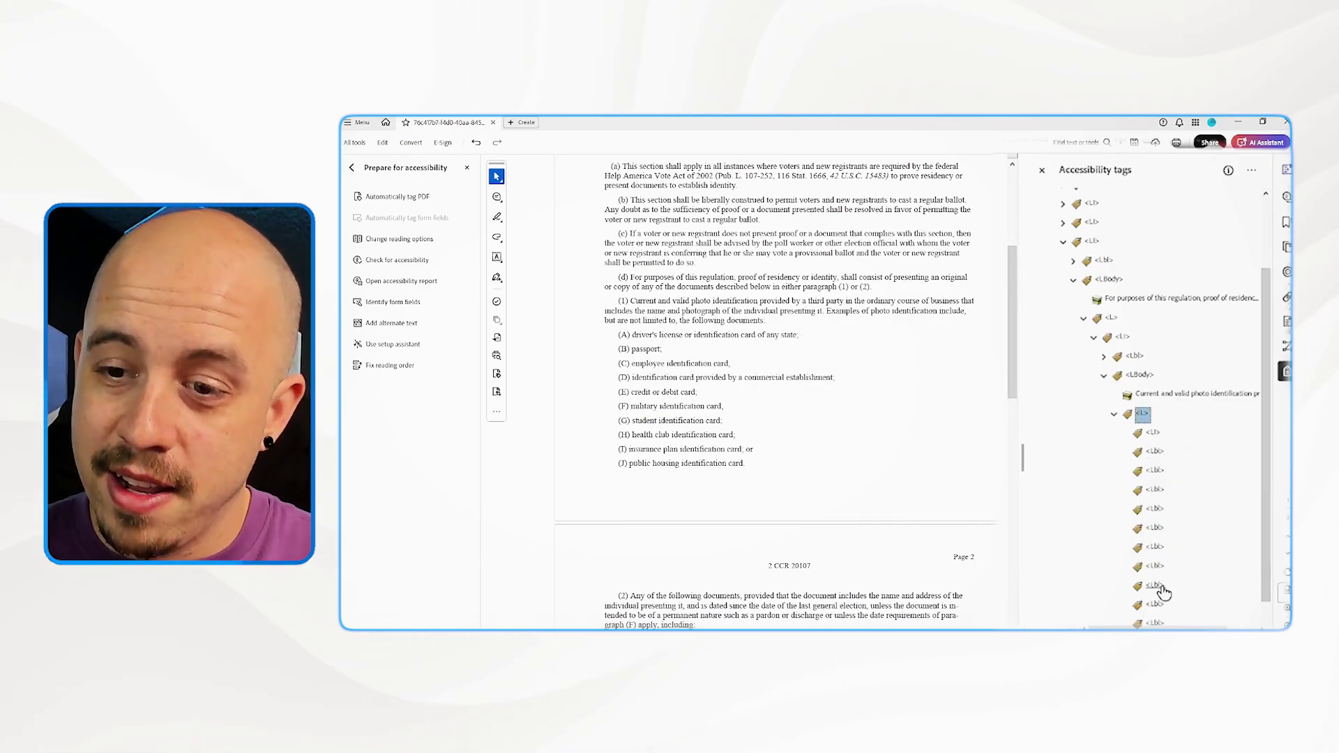
right_click(1163, 626)
click(1185, 364)
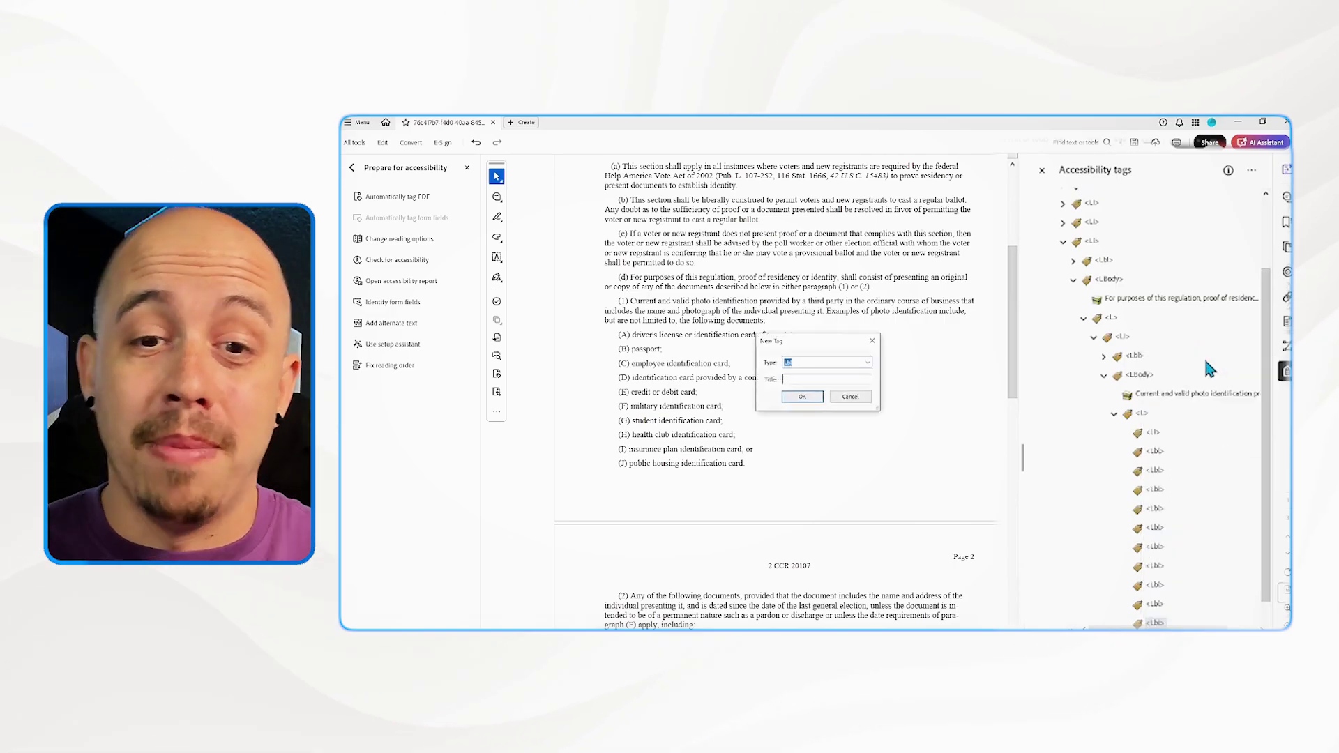
key(Return)
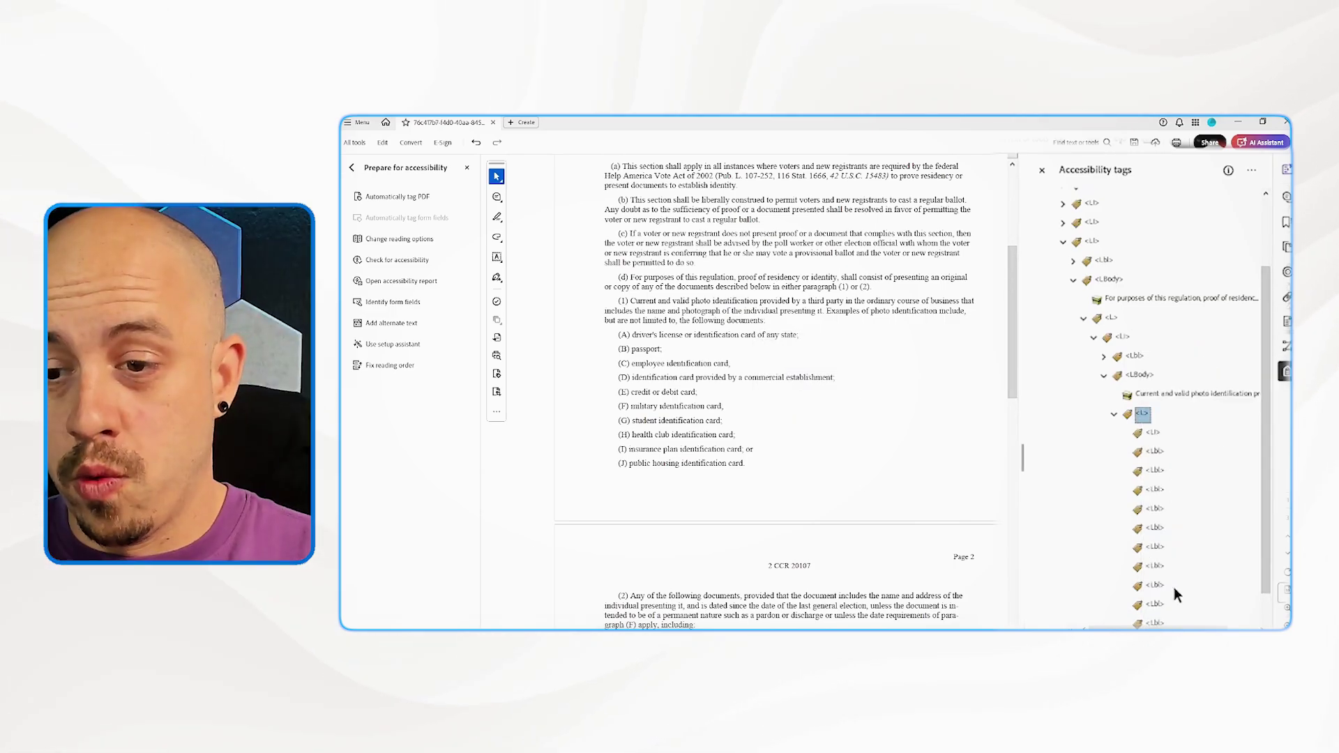
Add ten LBody tags below the new Lbl tags in the nested L tag under item (1).
right_click(1151, 626)
click(1201, 391)
key(Return)
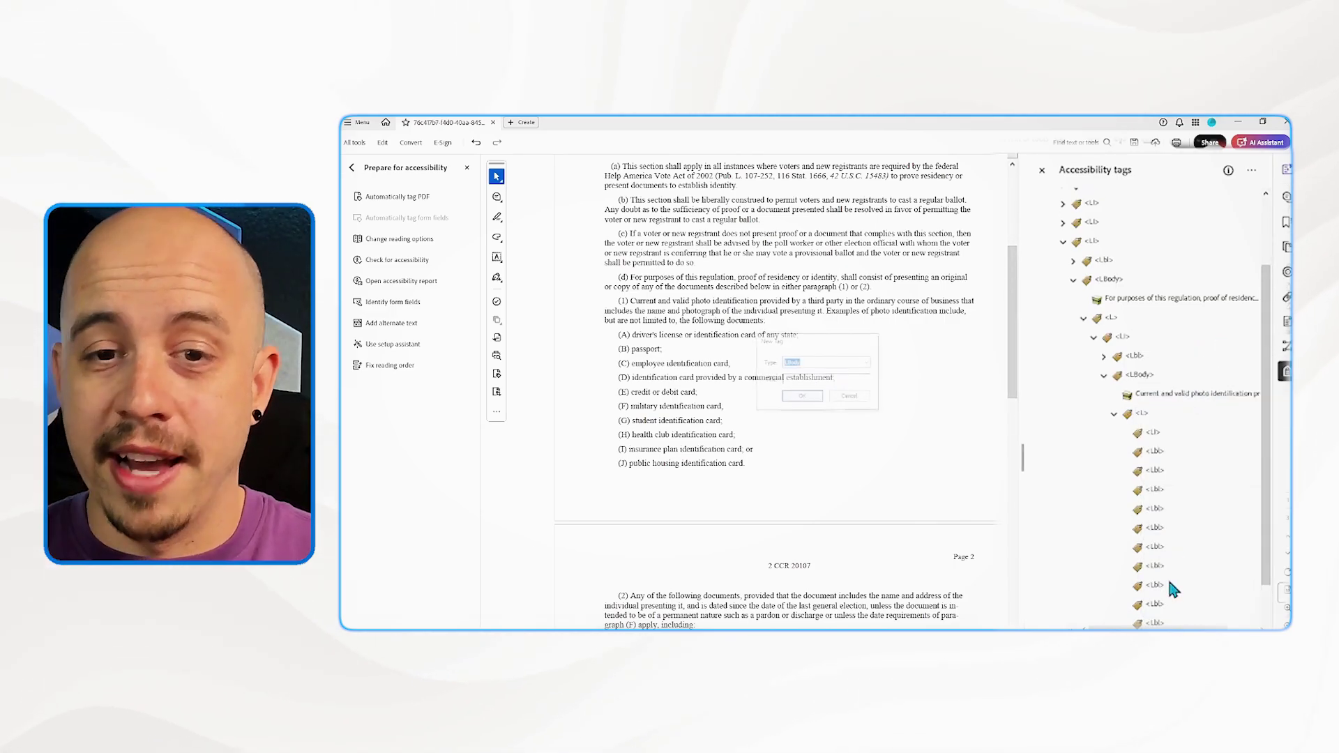
right_click(1142, 413)
click(1200, 387)
key(Return)
right_click(1142, 413)
click(1197, 384)
key(Return)
right_click(1141, 413)
click(1196, 384)
key(Return)
right_click(1142, 414)
click(1232, 401)
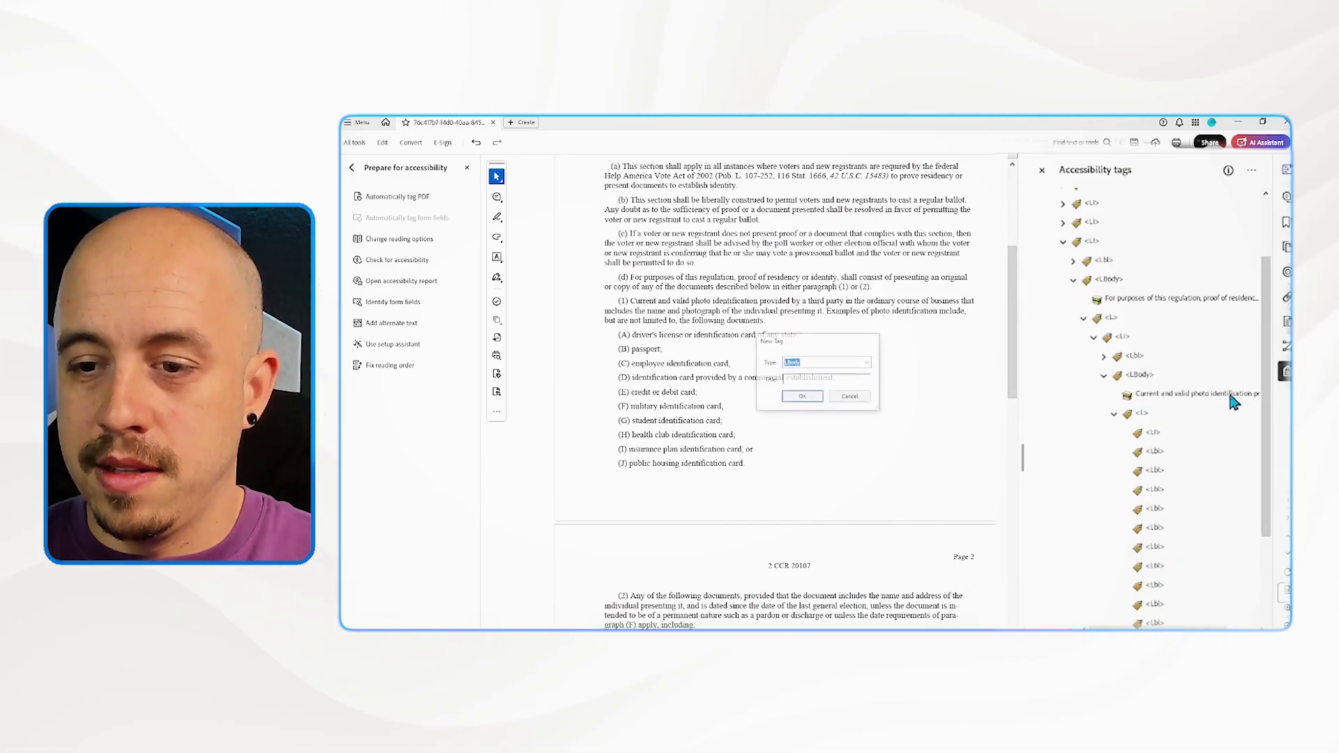
key(Return)
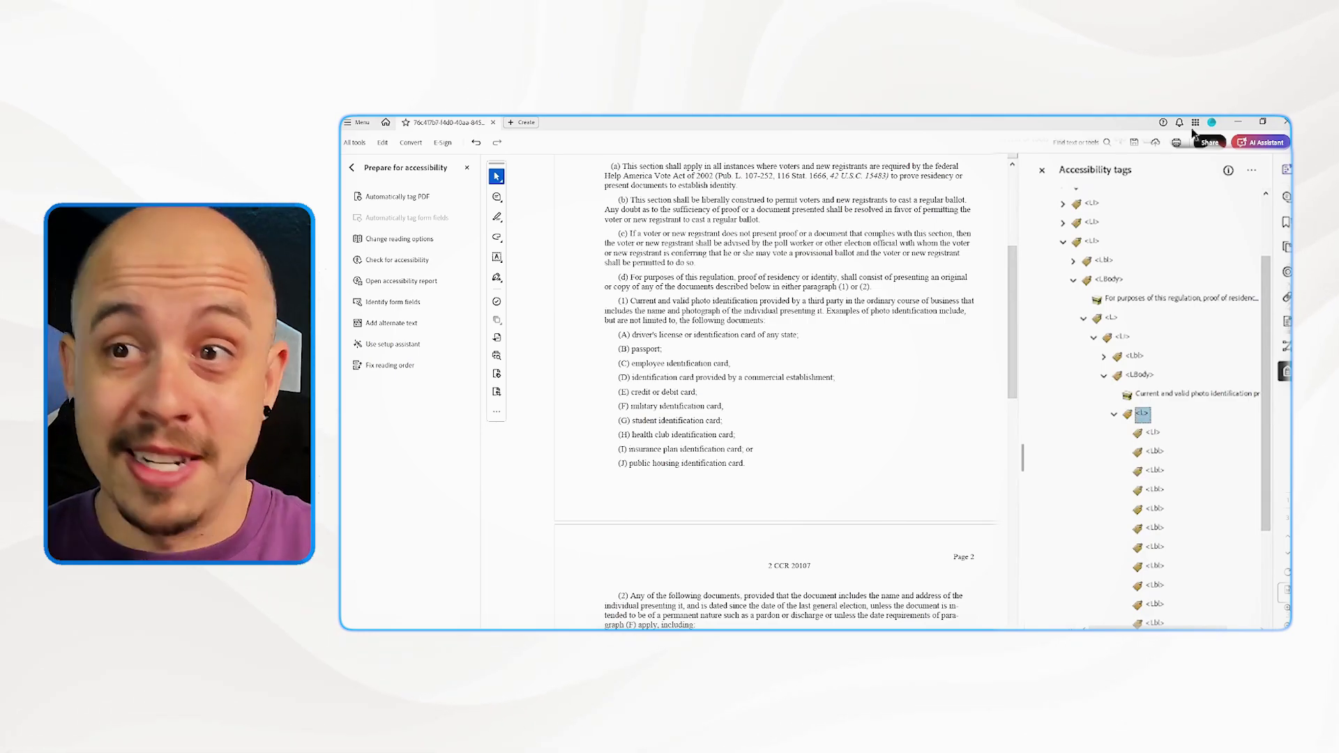
Move one Lbl tag and one LBody tag into the first LI tag of the nested list.
scroll(1158, 474, down, 3)
scroll(1175, 483, up, 2)
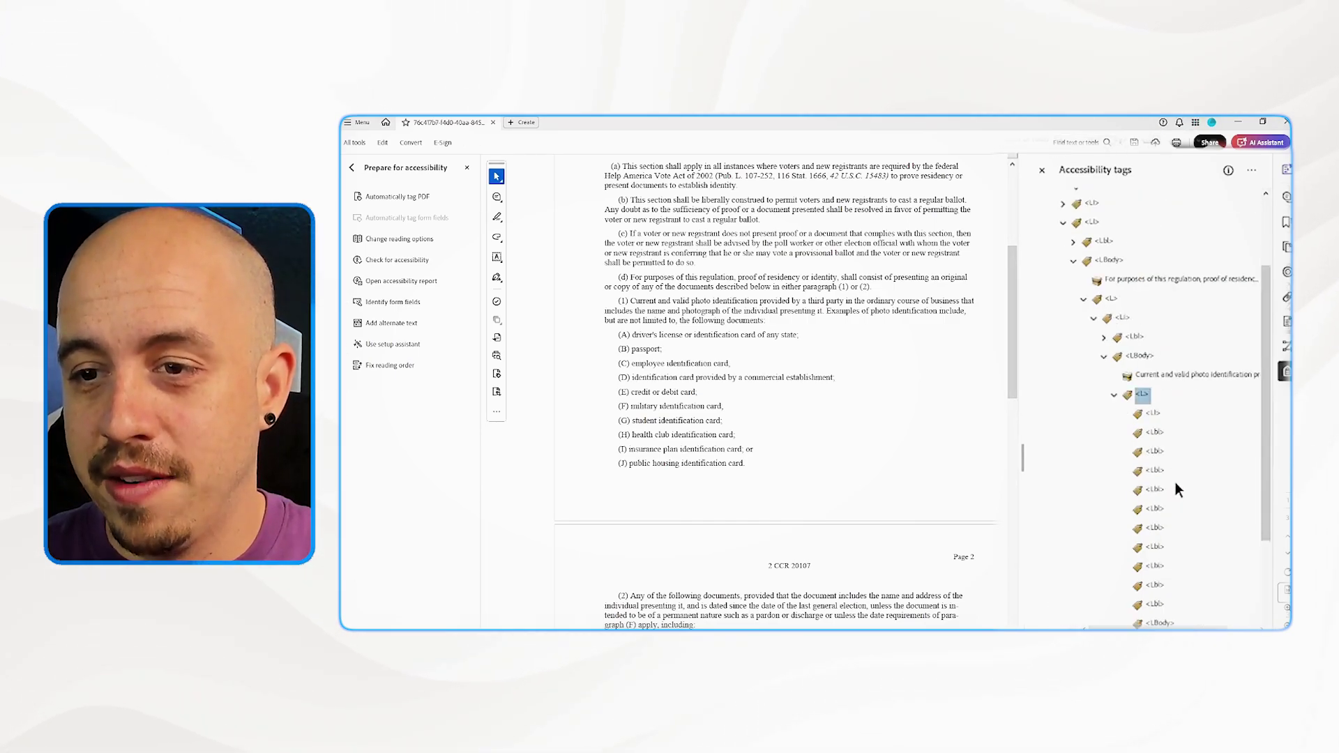
click(1156, 436)
ctrl+click(1160, 622)
drag(1149, 436, 1151, 414)
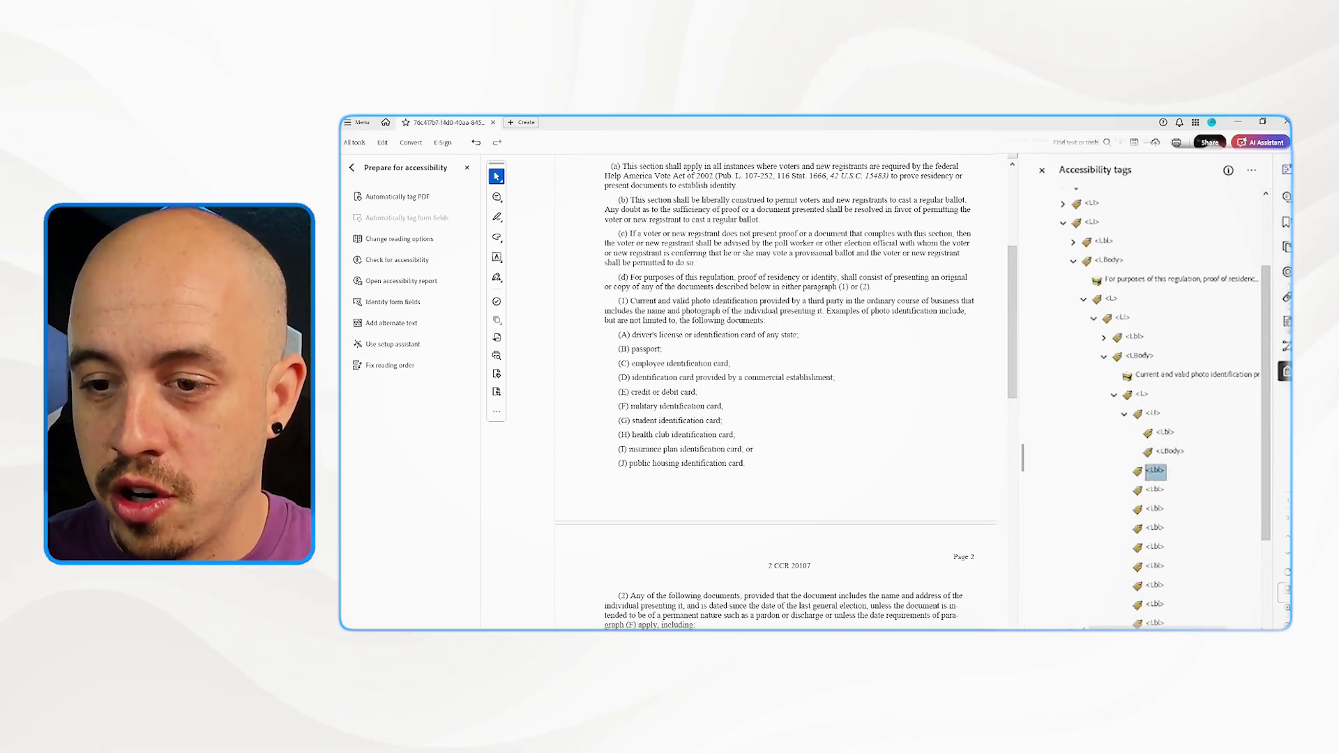
Nest one Lbl and one LBody tag into each of the next three empty LI tags of the (A) to (J) list.
scroll(1169, 514, down, 3)
ctrl+click(1161, 451)
drag(1161, 451, 1158, 626)
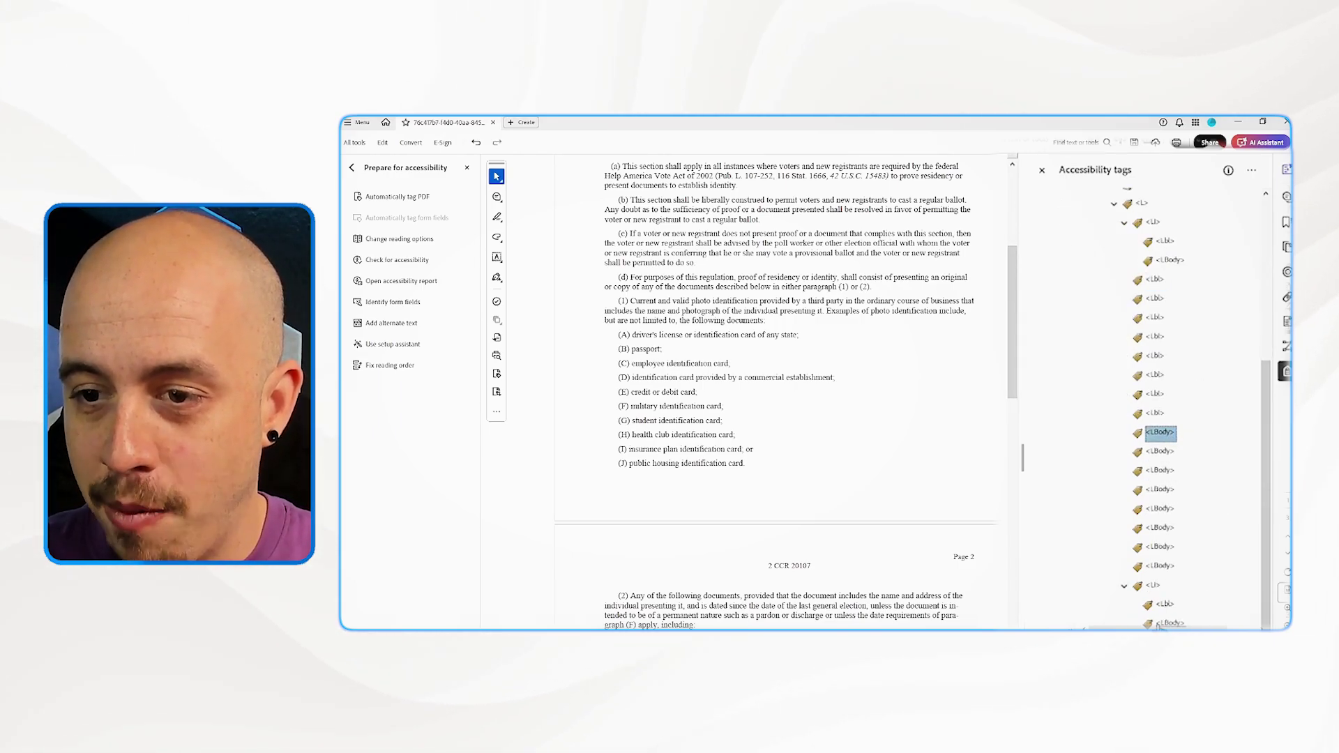
click(1155, 280)
ctrl+click(1160, 433)
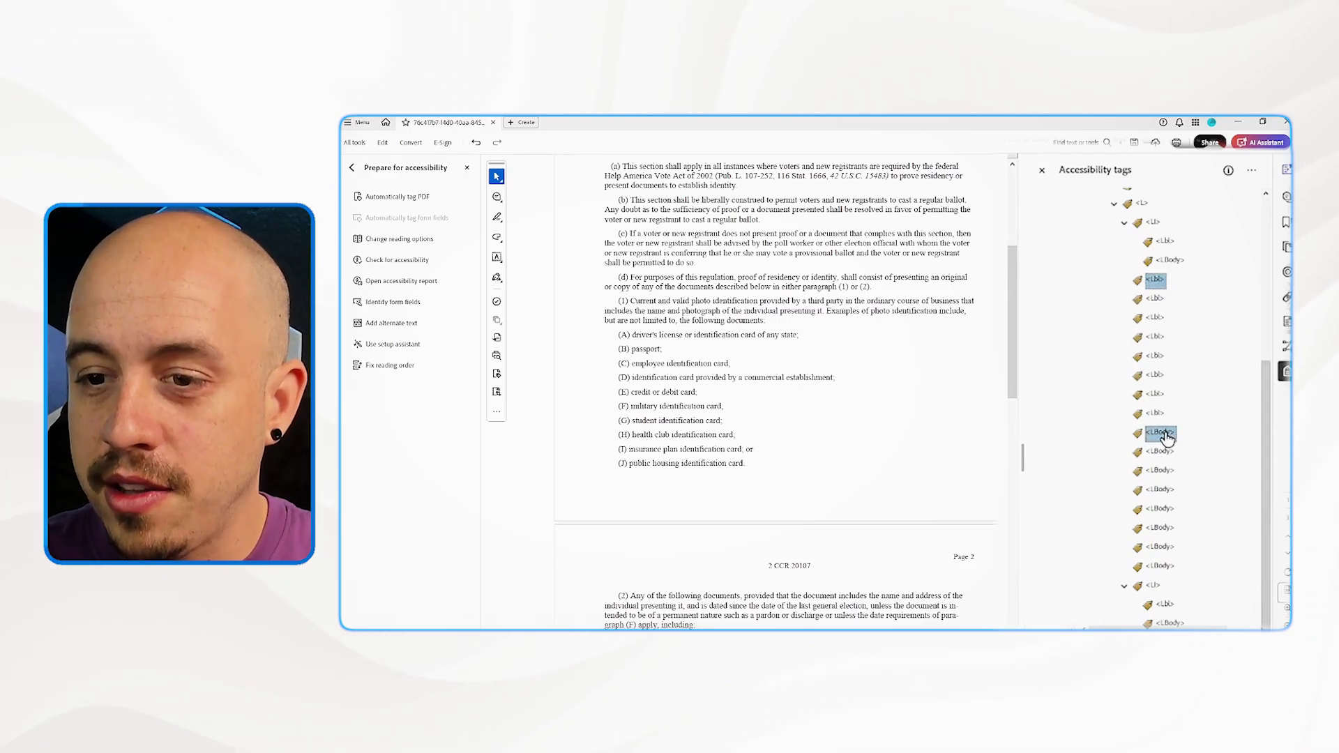
drag(1160, 433, 1158, 628)
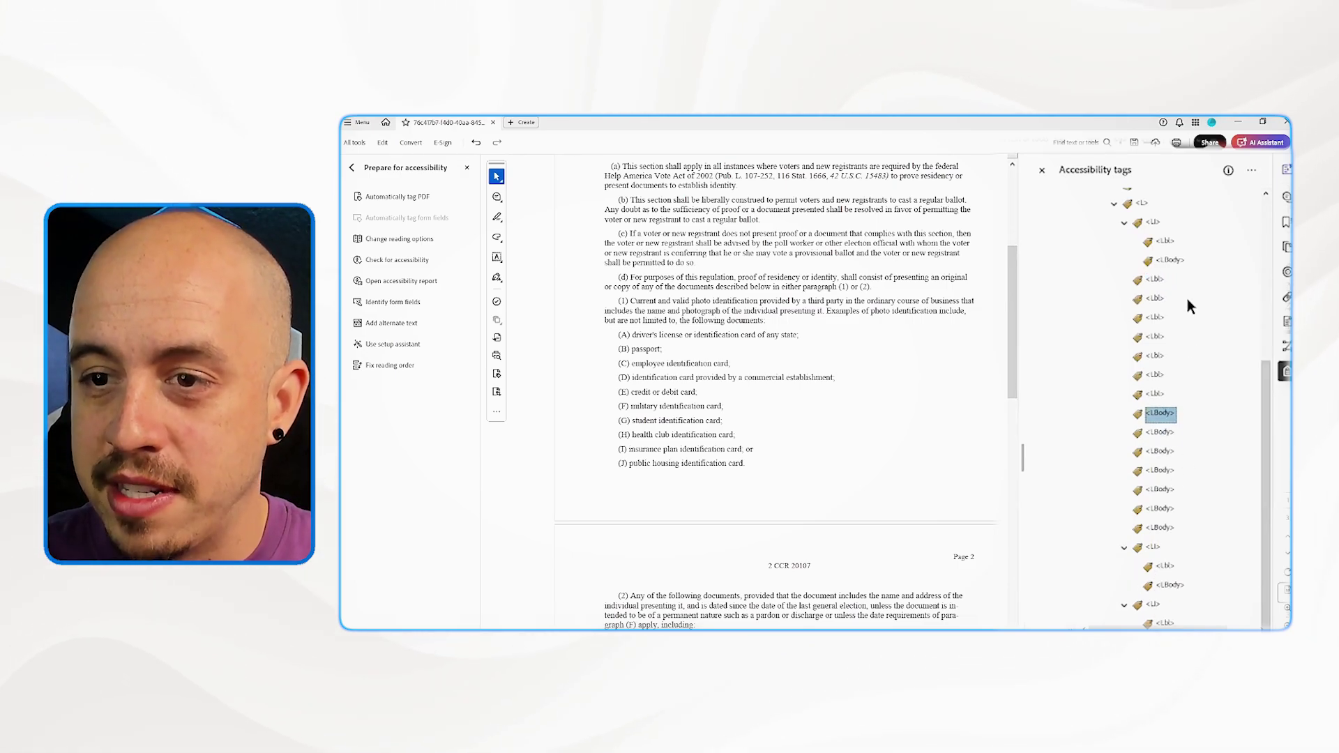
click(1156, 282)
ctrl+click(1163, 416)
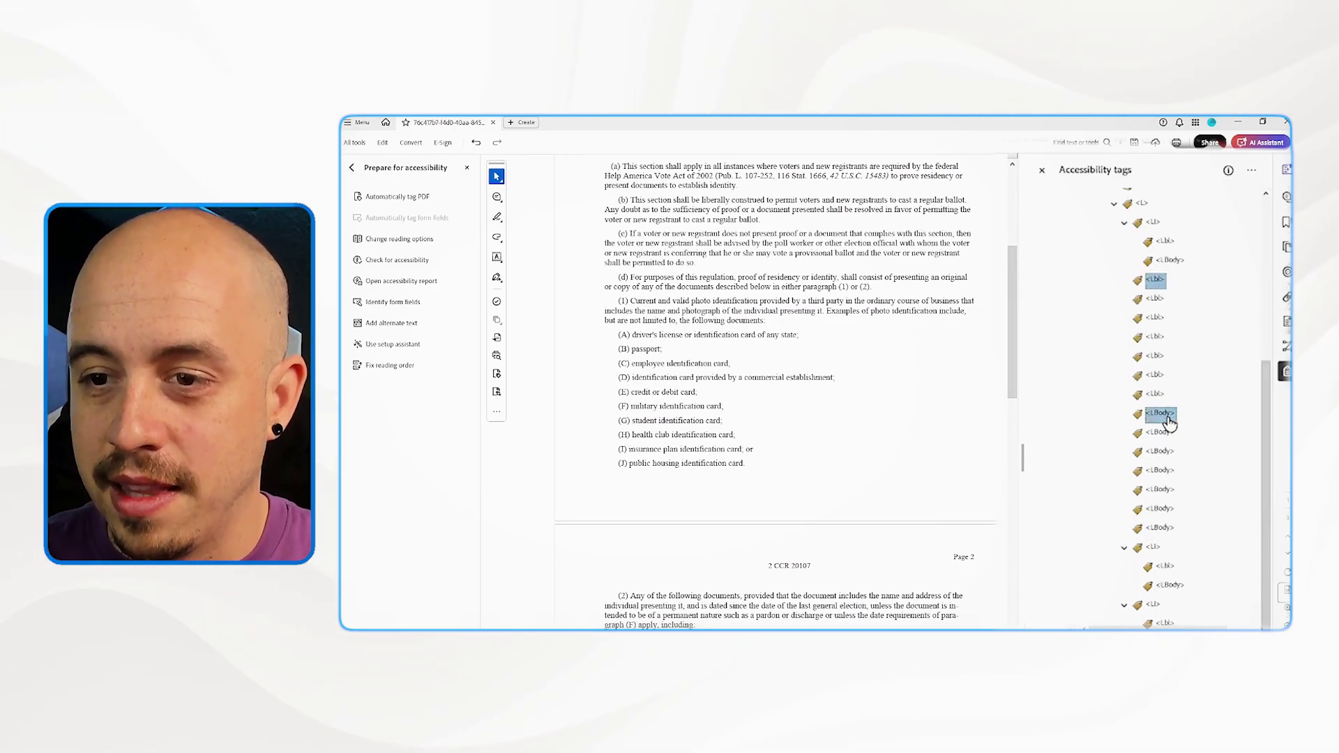
drag(1160, 413, 1158, 625)
Move another three Lbl and LBody pairs into the fifth, sixth and seventh LI tags of the nested list.
click(1156, 282)
ctrl+click(1164, 395)
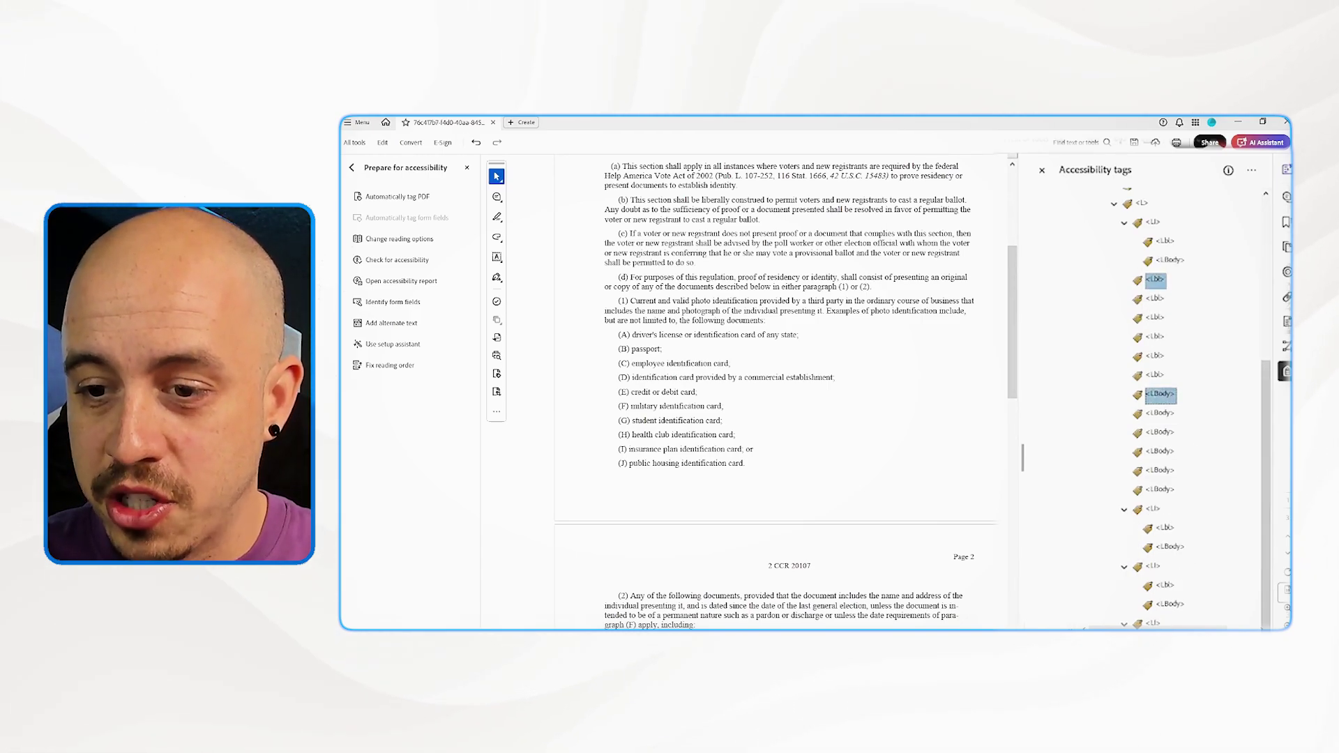
key(Delete)
ctrl+click(1158, 281)
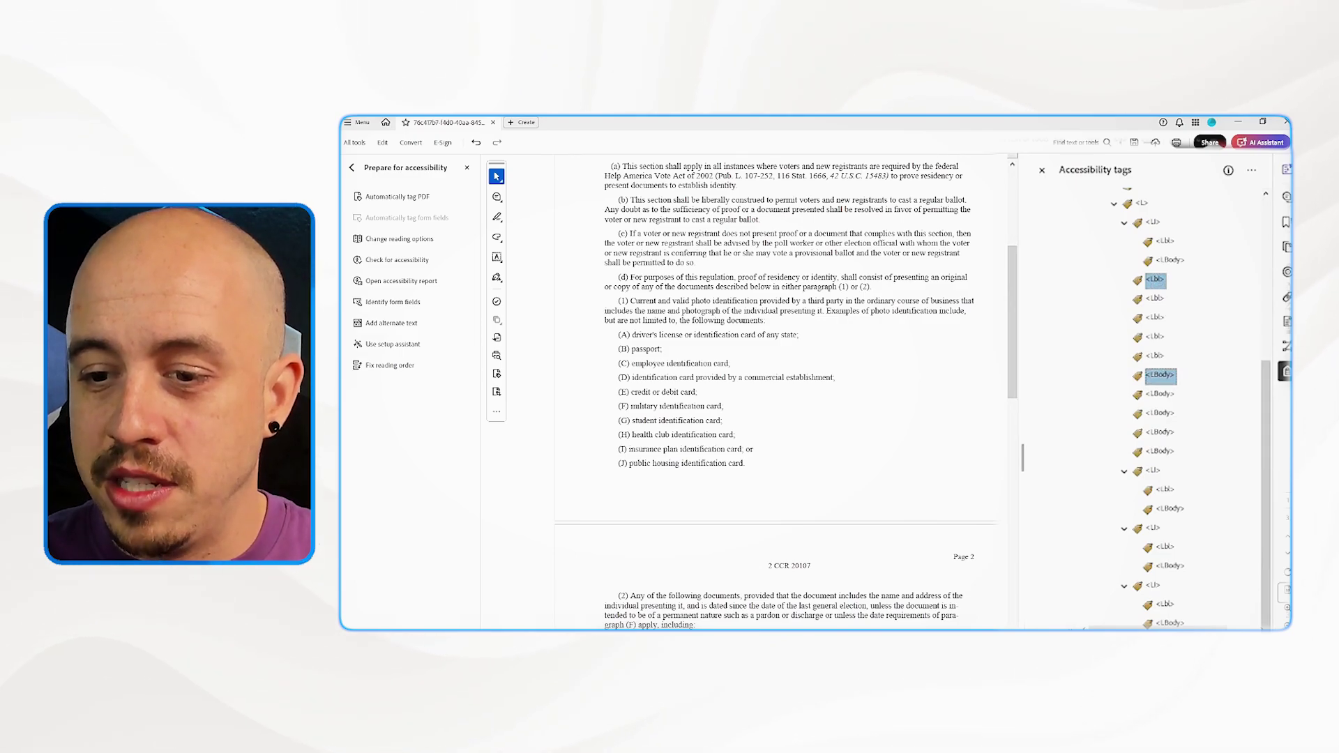
key(Delete)
click(1155, 283)
ctrl+click(1162, 359)
drag(1155, 284, 1185, 626)
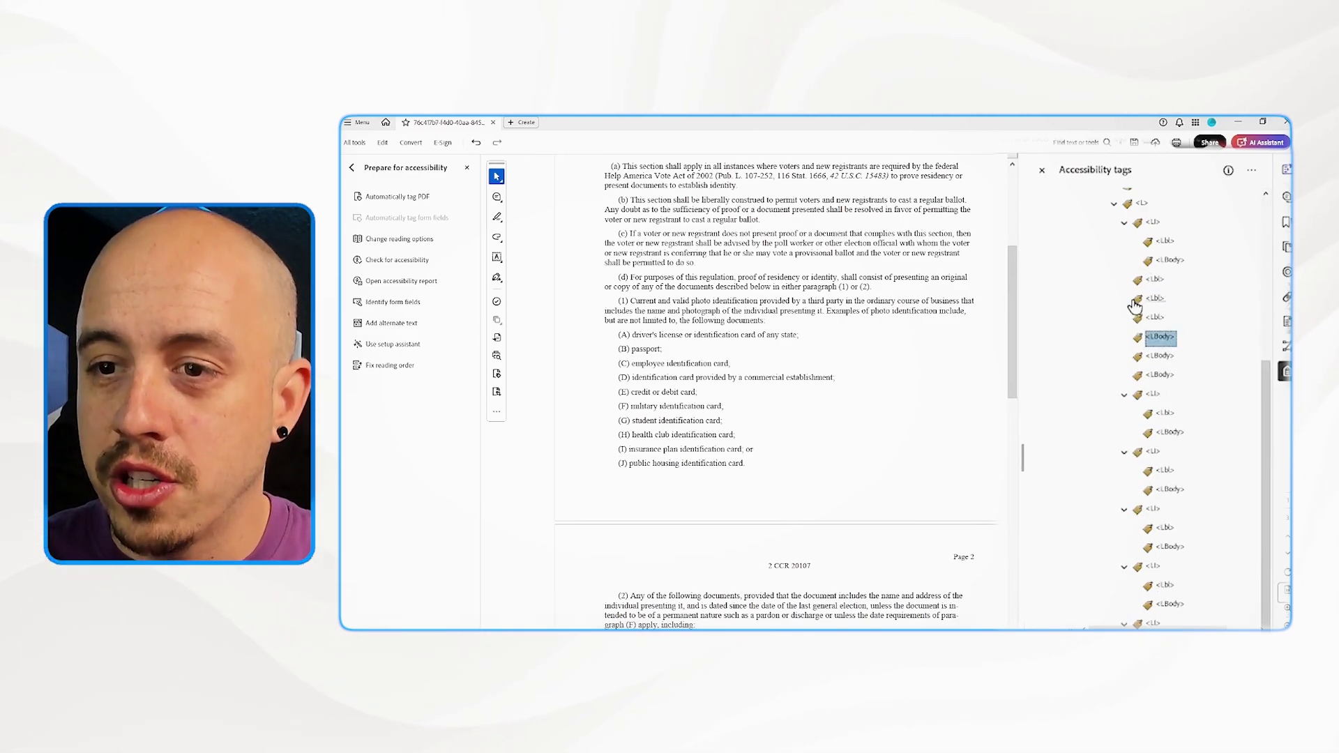
Nest the last three Lbl and LBody pairs into the three remaining empty LI tags of the nested list.
ctrl+click(1159, 318)
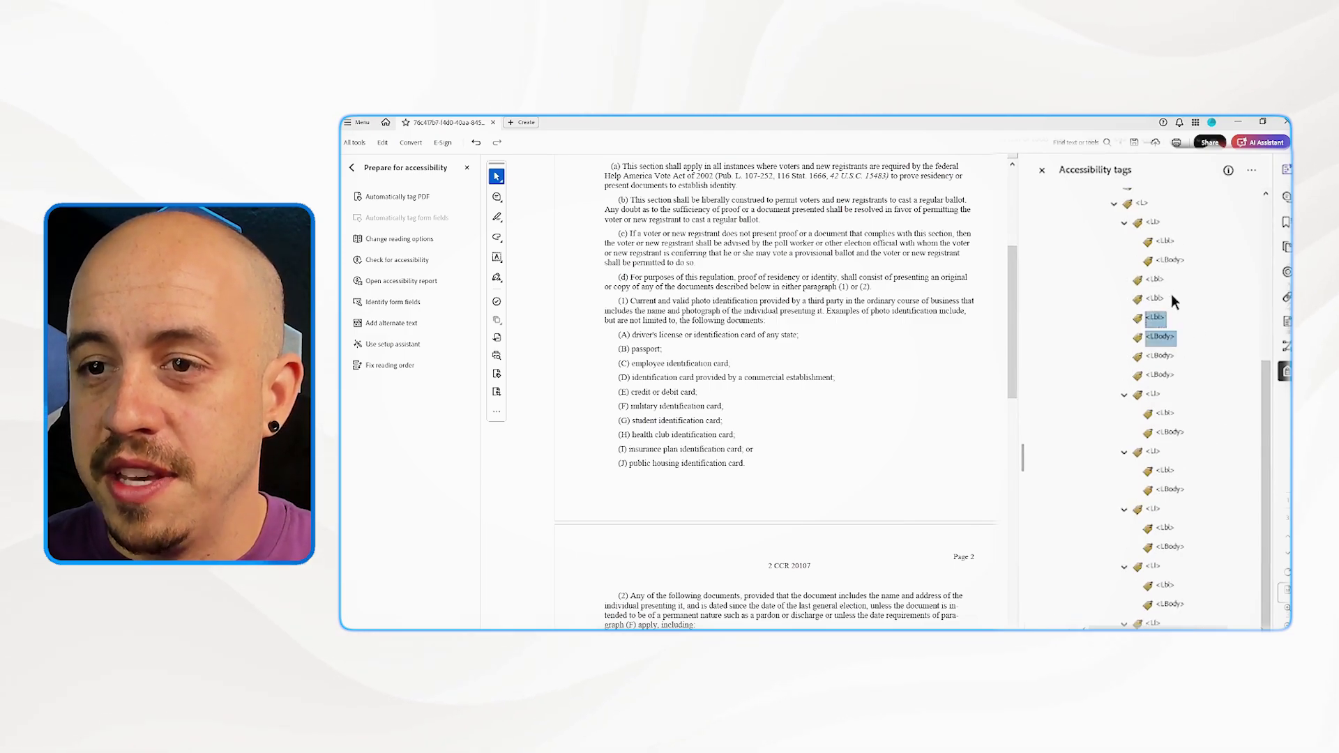
drag(1162, 340, 1214, 627)
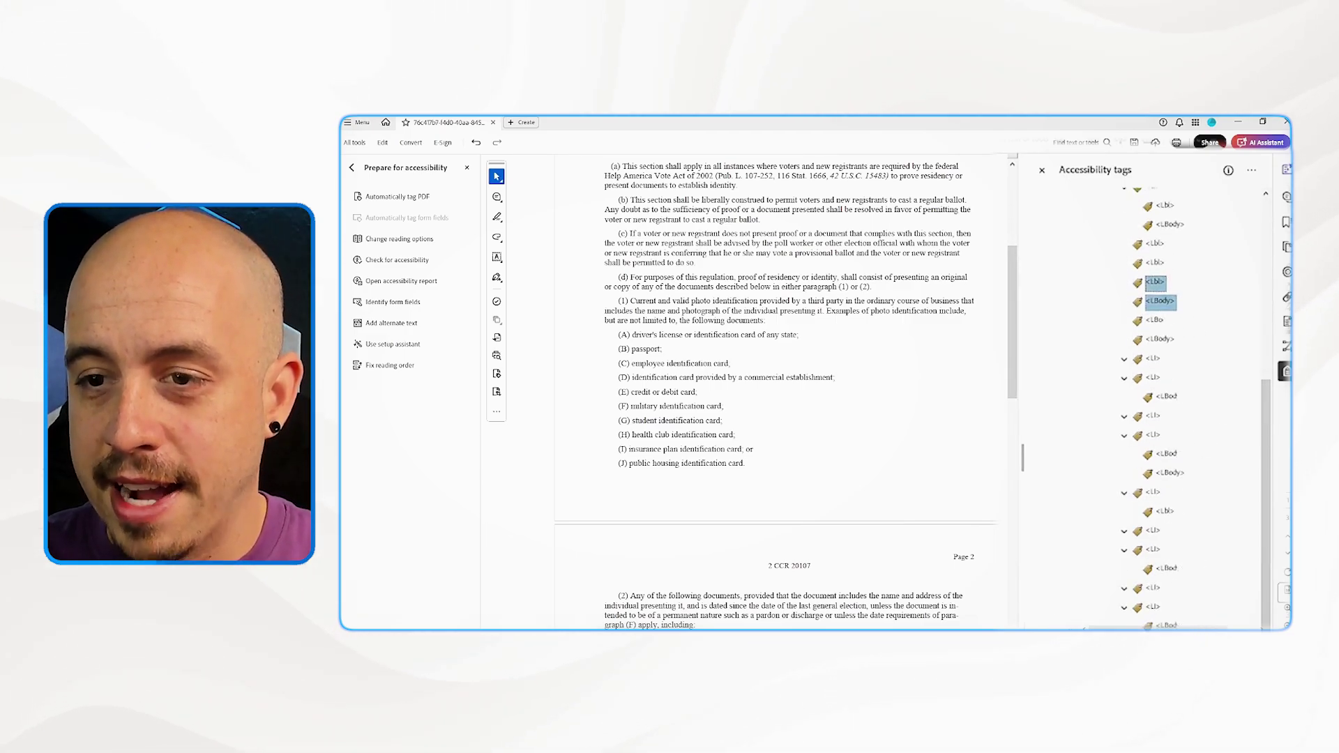
scroll(1169, 452, up, 3)
click(1166, 471)
click(1155, 433)
ctrl+click(1170, 470)
scroll(1170, 470, down, 3)
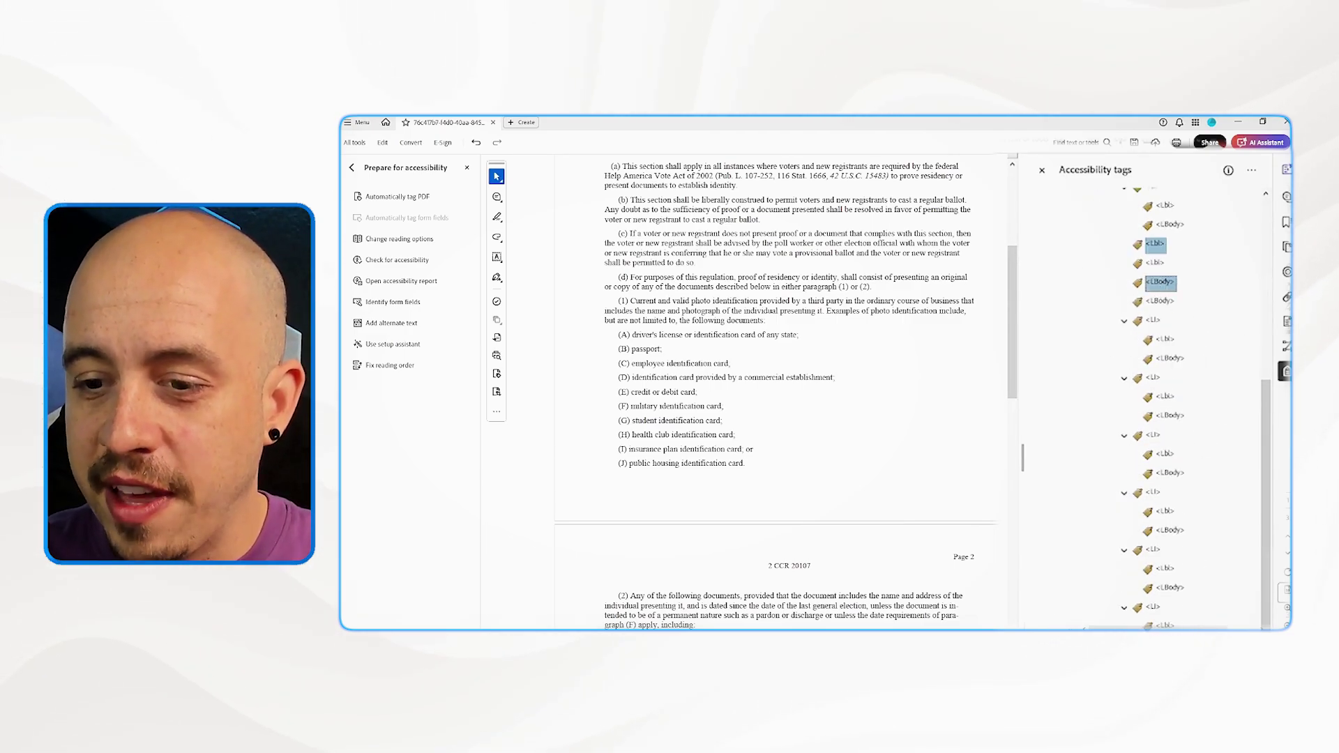
drag(1214, 626, 1214, 621)
scroll(1211, 535, up, 3)
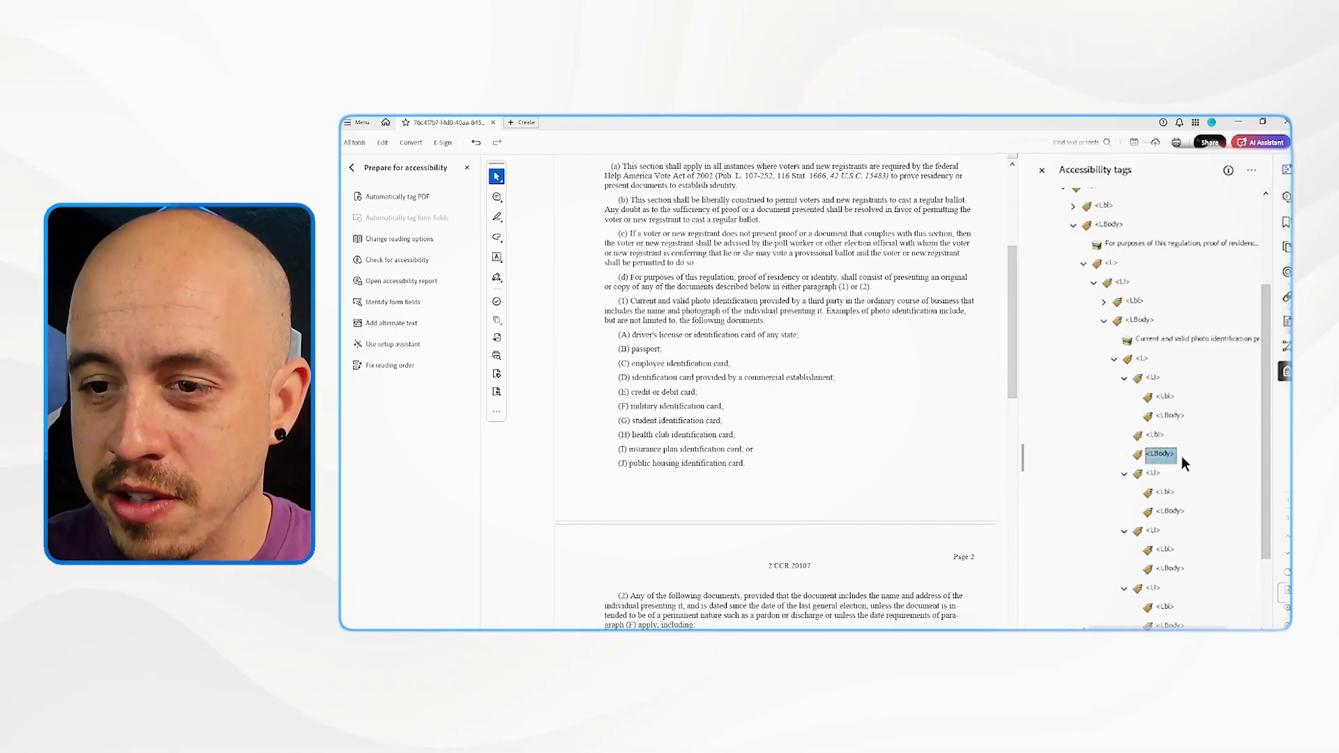
shift+click(1169, 454)
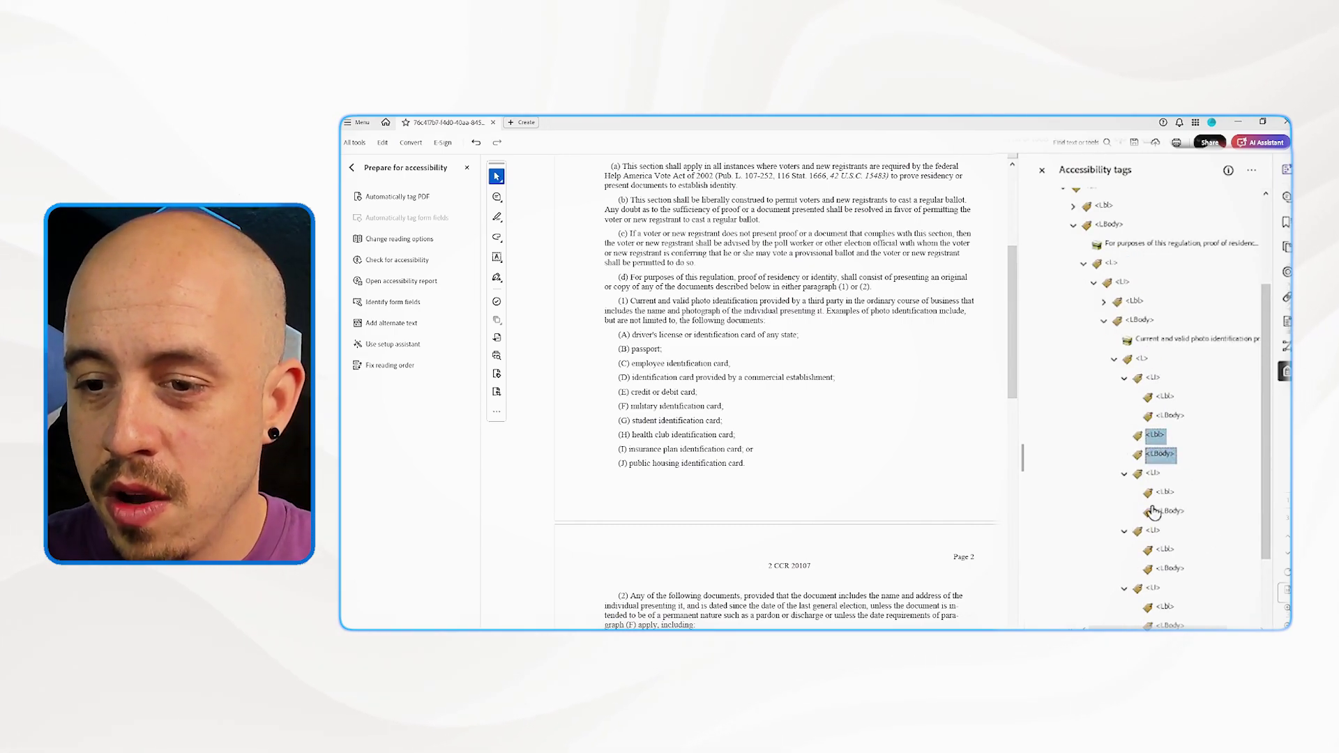
scroll(1148, 409, down, 2)
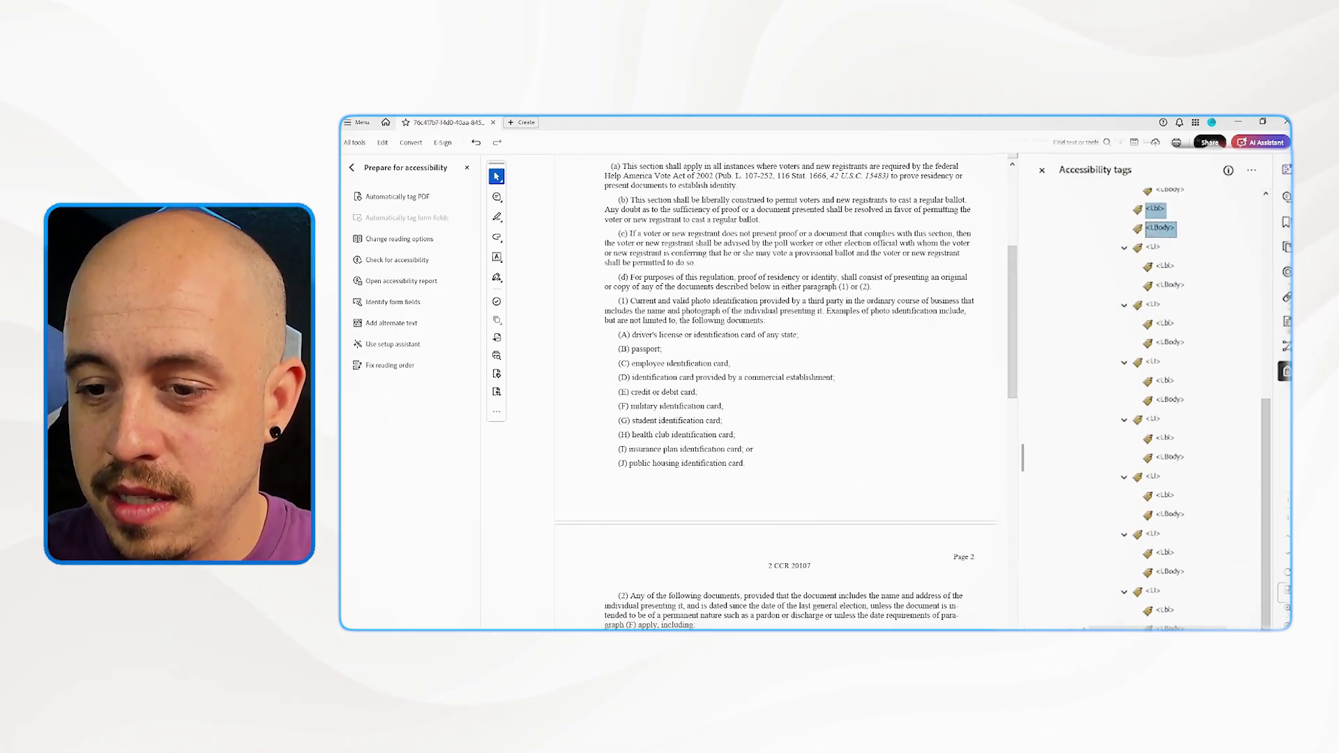
drag(1160, 228, 1172, 626)
Create tag content from the "(A)" label text inside the Lbl tag of the nested list's first LI.
scroll(1190, 419, up, 7)
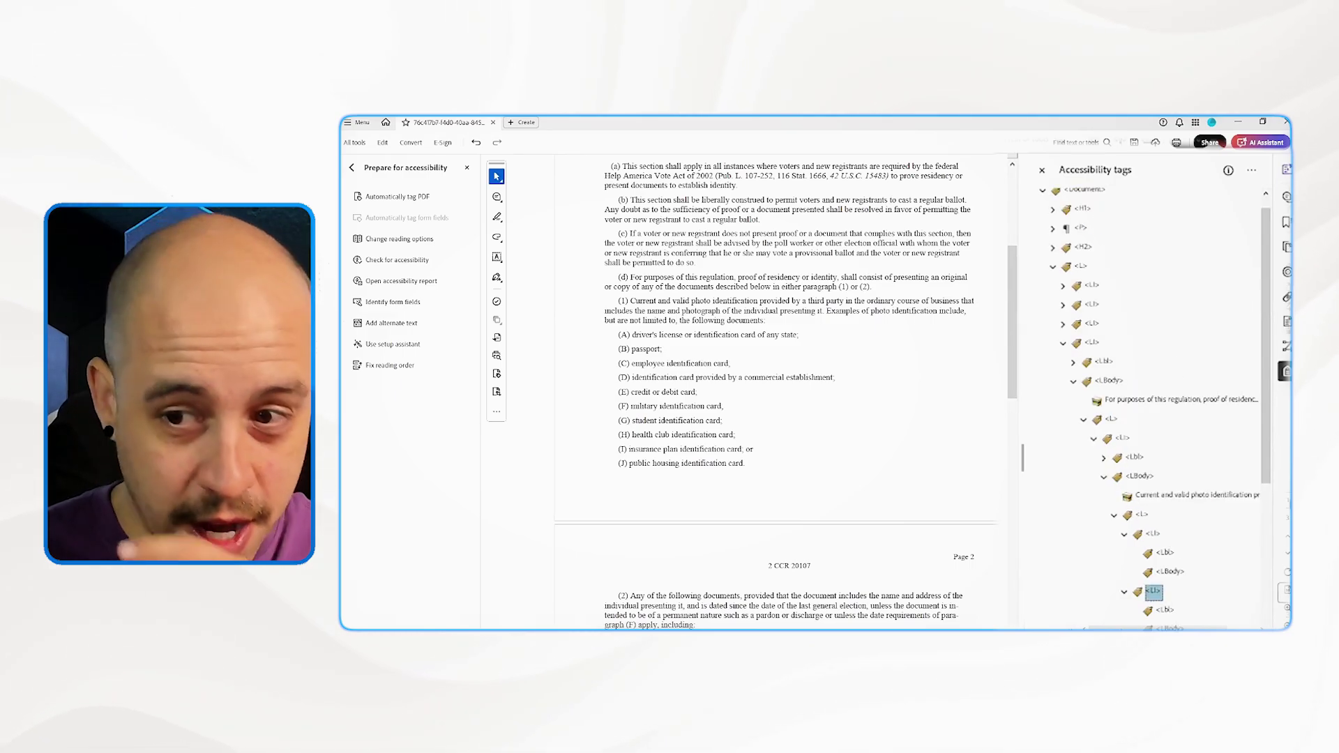
click(1110, 516)
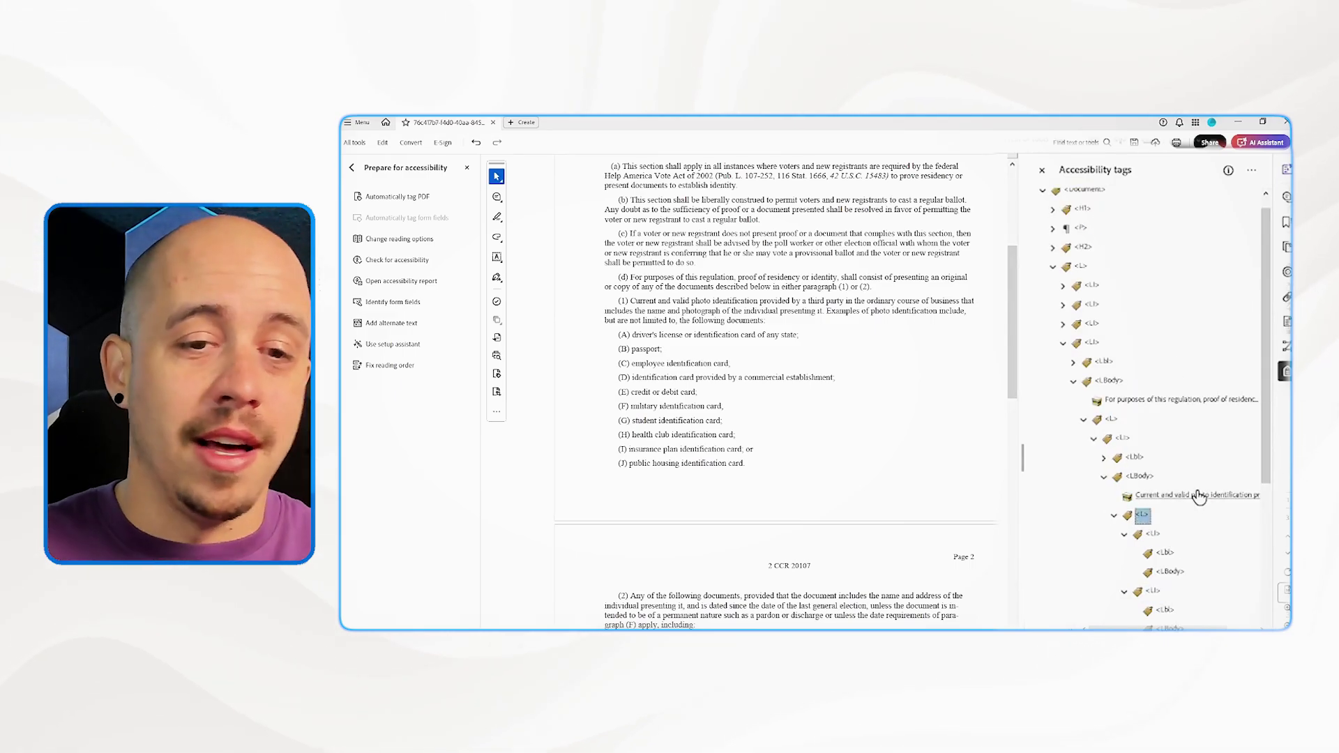
scroll(1169, 481, down, 3)
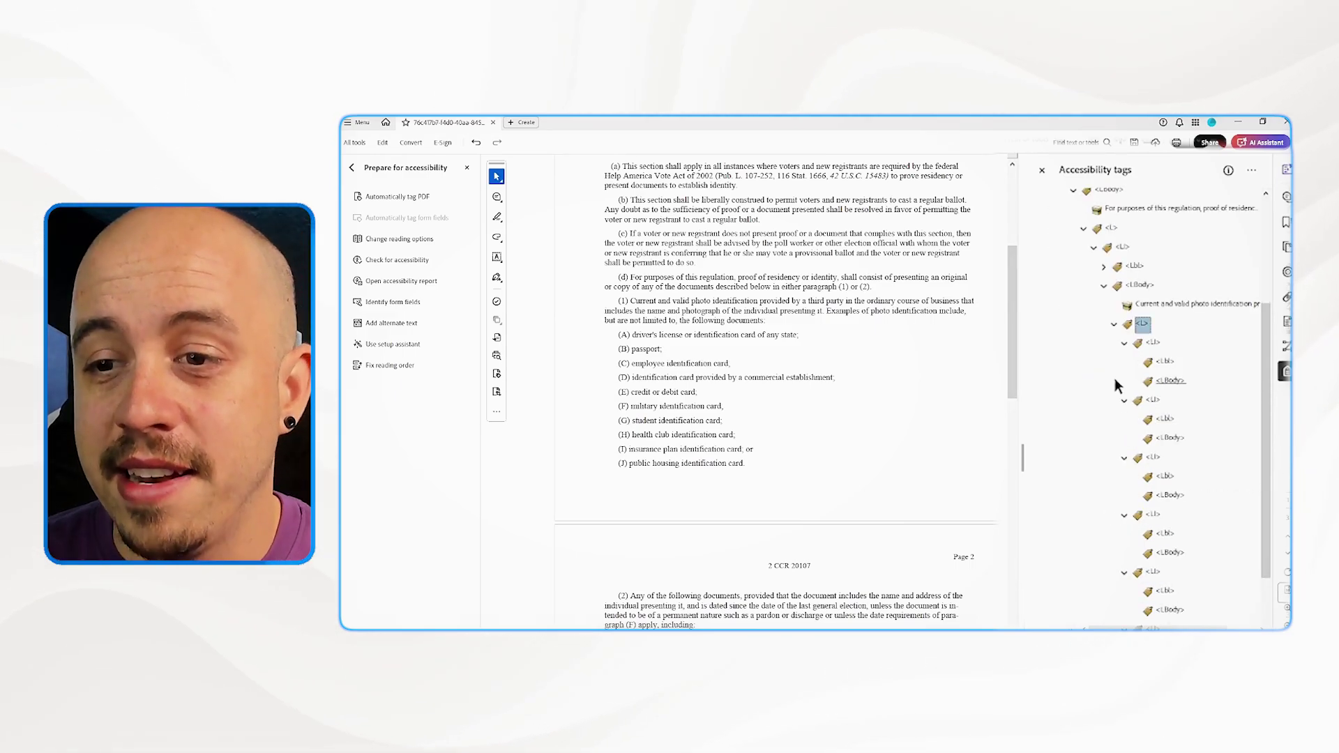
scroll(1123, 364, down, 3)
scroll(1128, 366, up, 3)
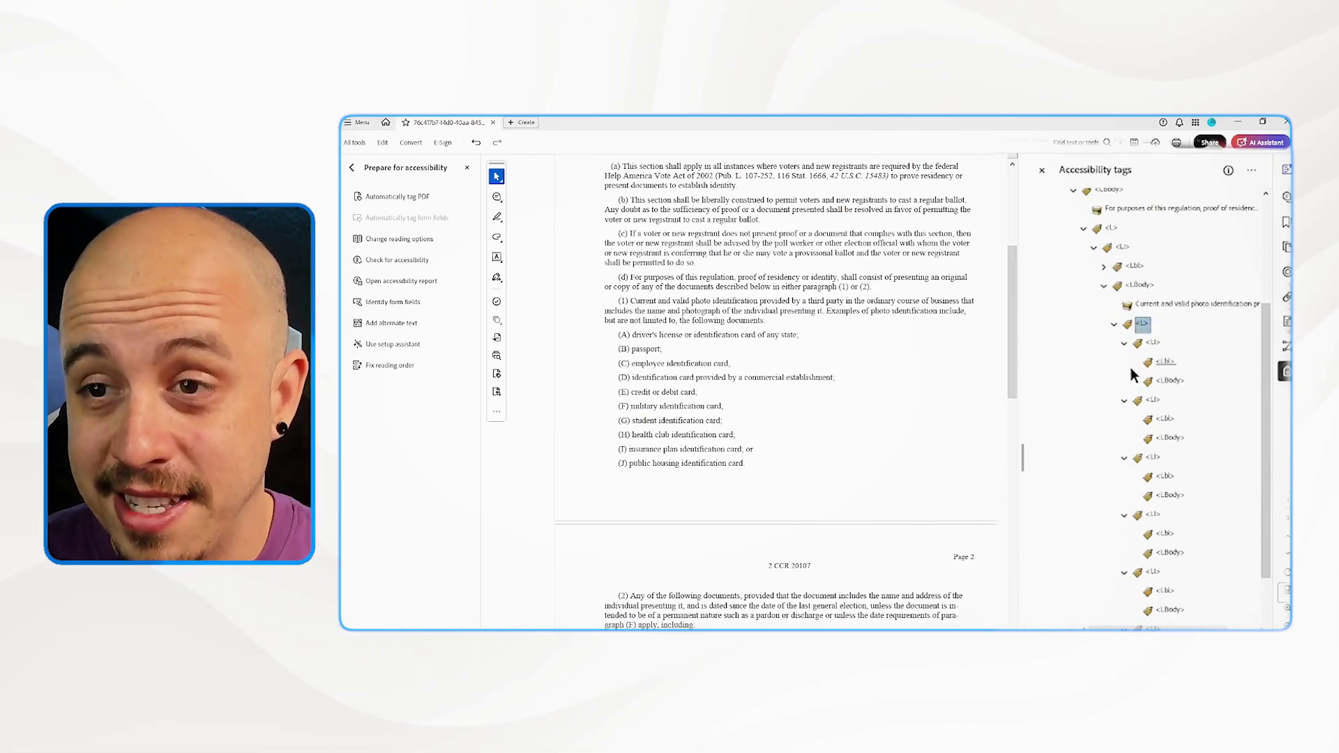
click(1167, 363)
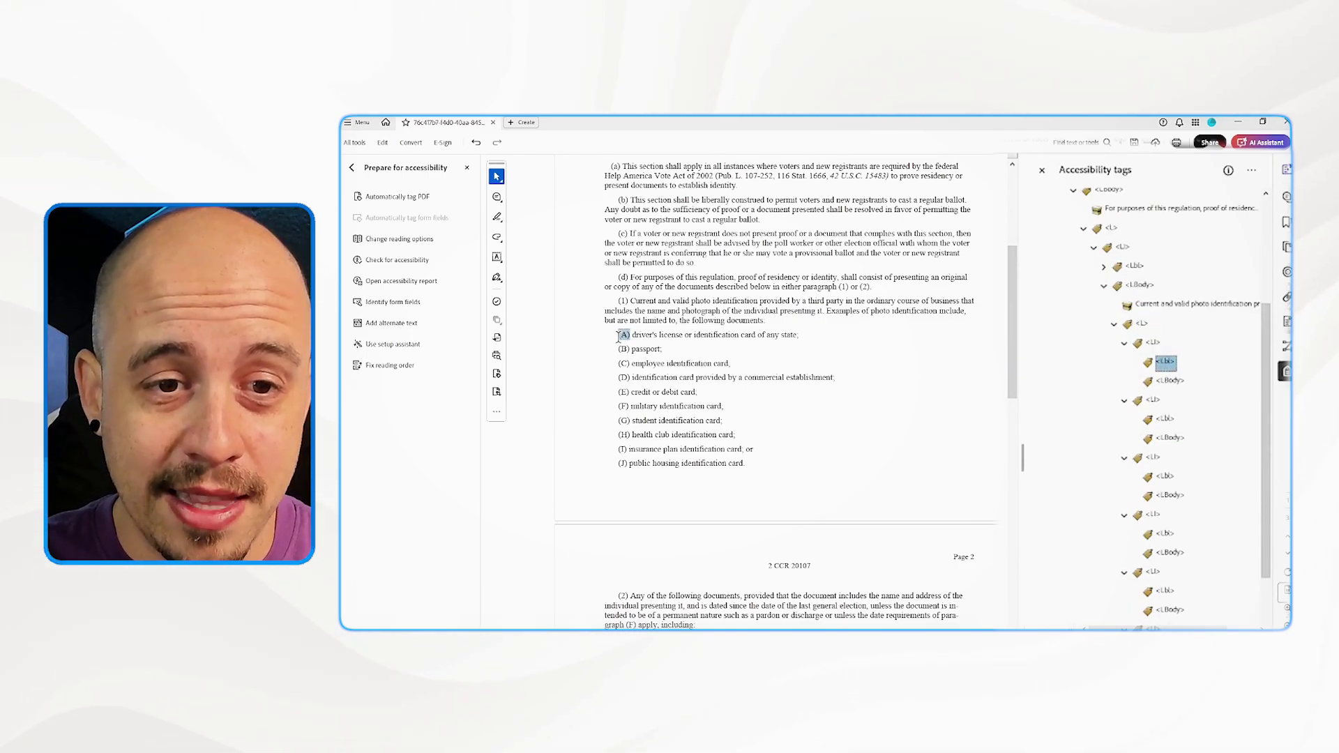
click(1253, 173)
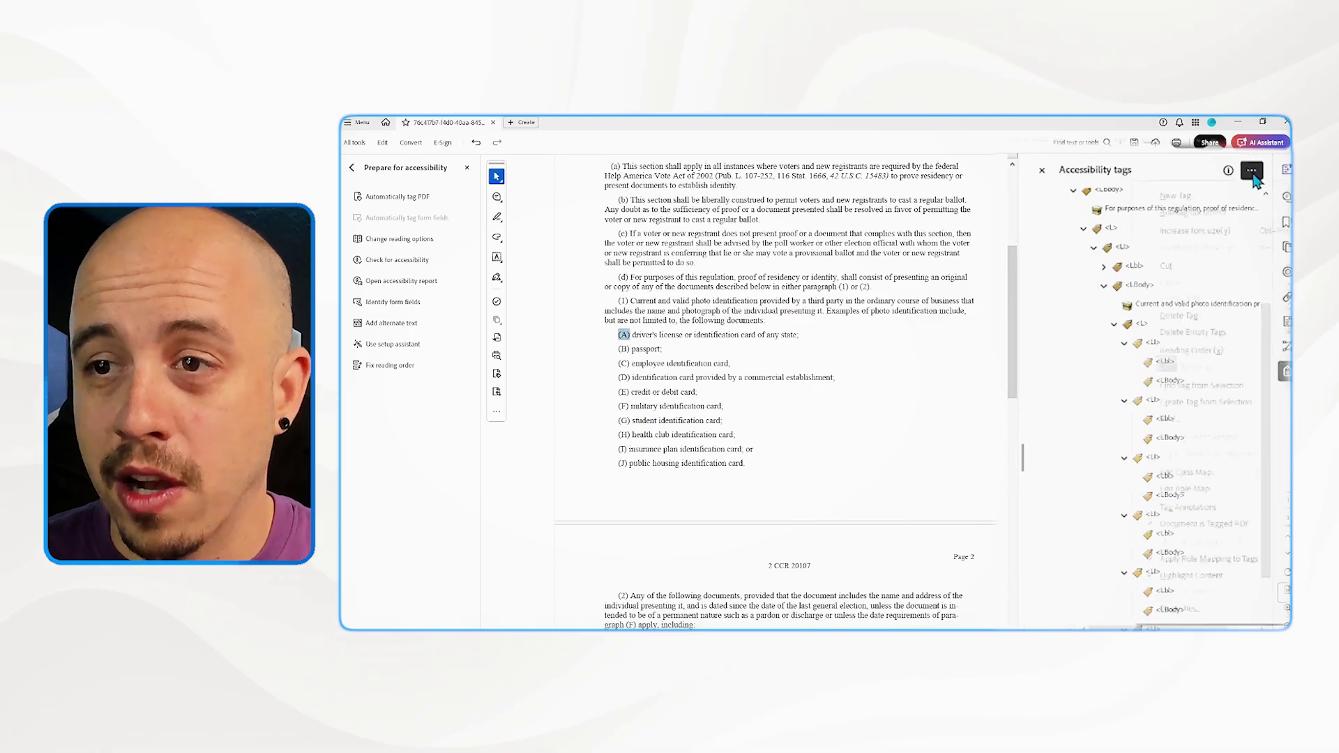
click(1249, 404)
Create tag content from "driver's license or identification card of any state;" inside the first LI's LBody tag.
click(1186, 404)
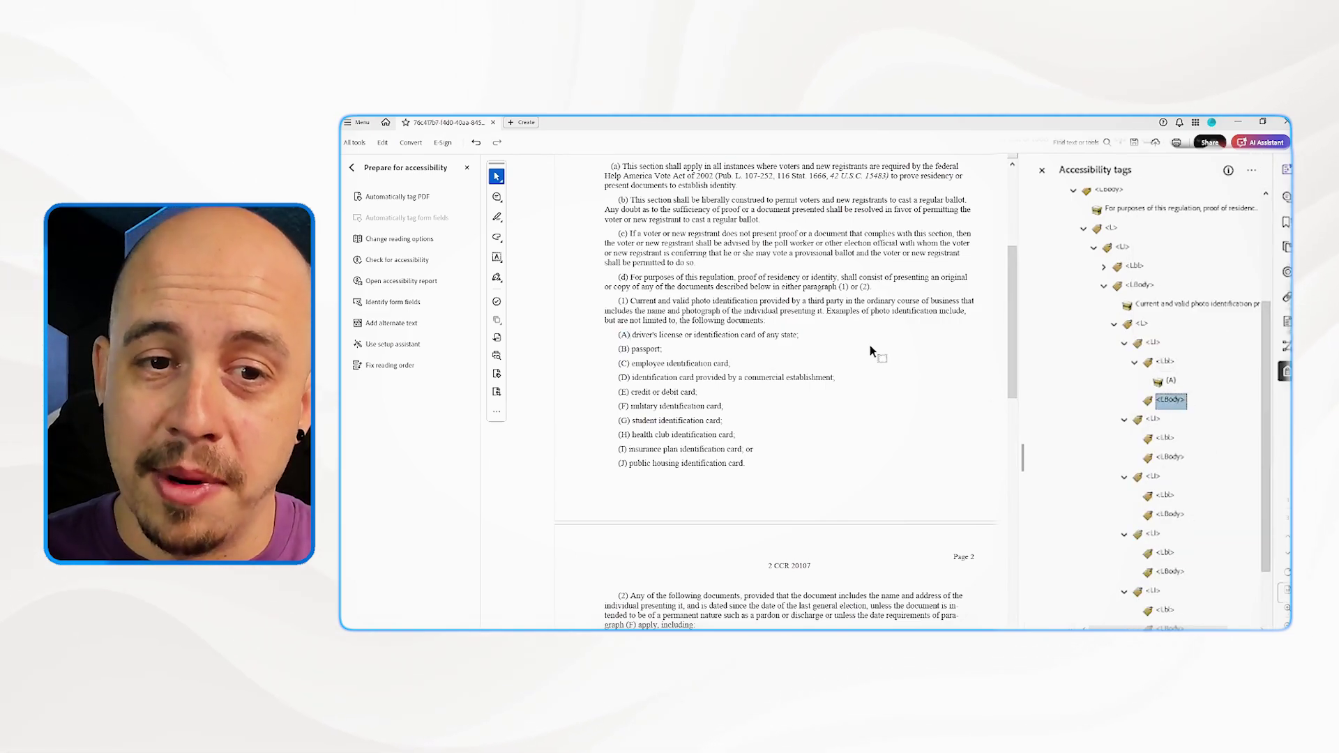
drag(800, 337, 622, 337)
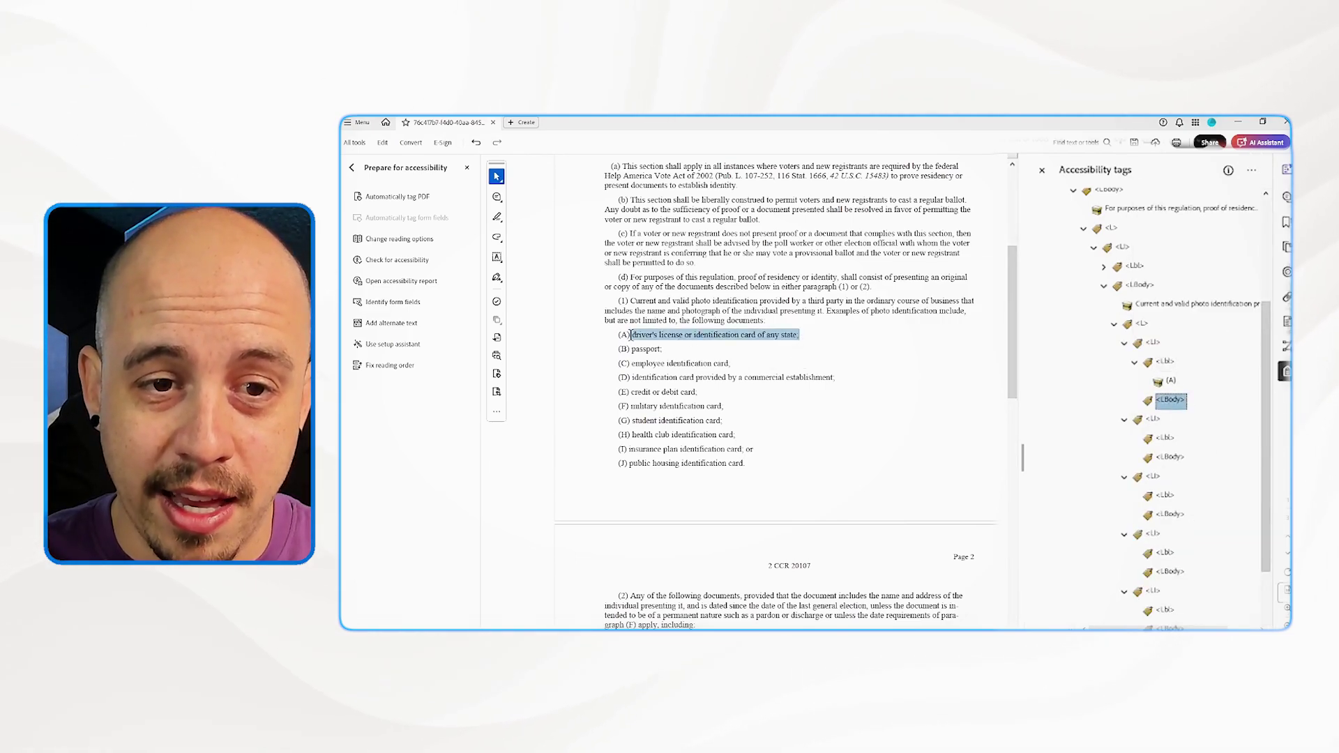
click(1253, 170)
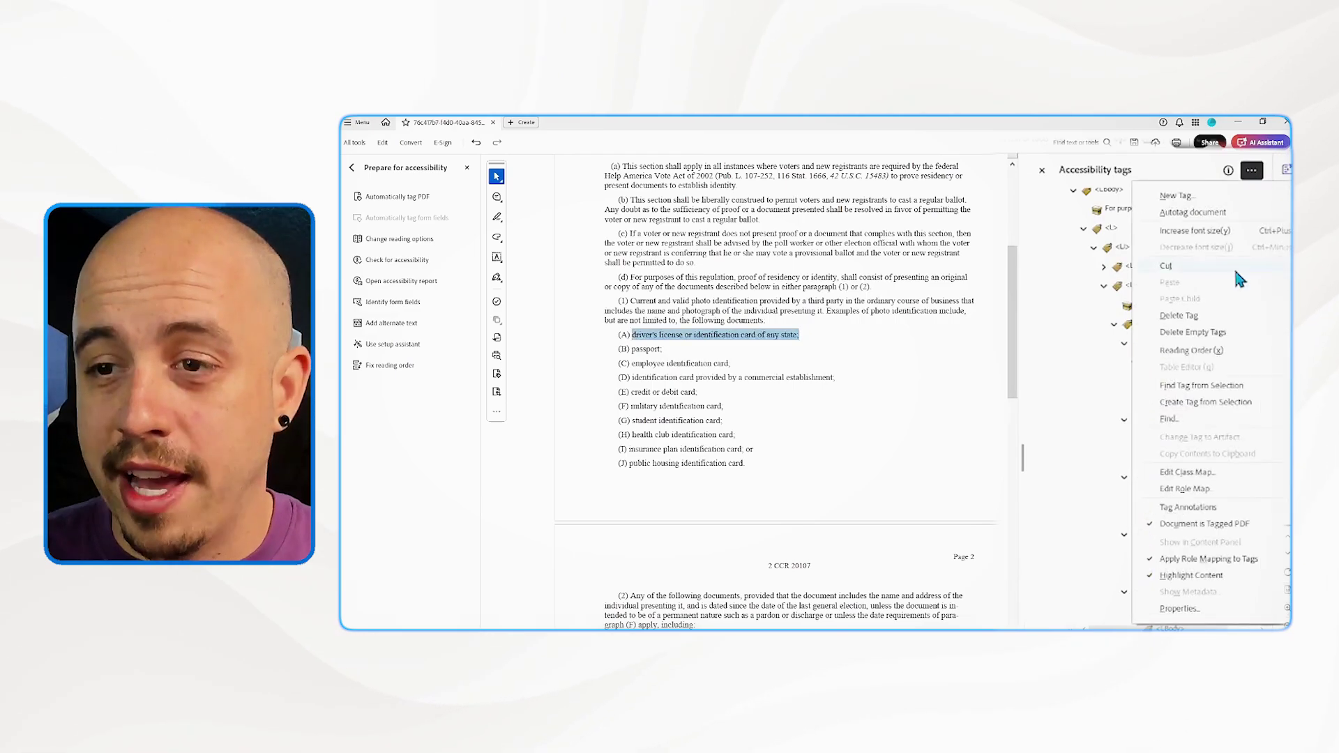
click(1205, 403)
Create tag content from "(B)" in the second nested LI's Lbl and from "passport;" in its LBody.
click(1165, 457)
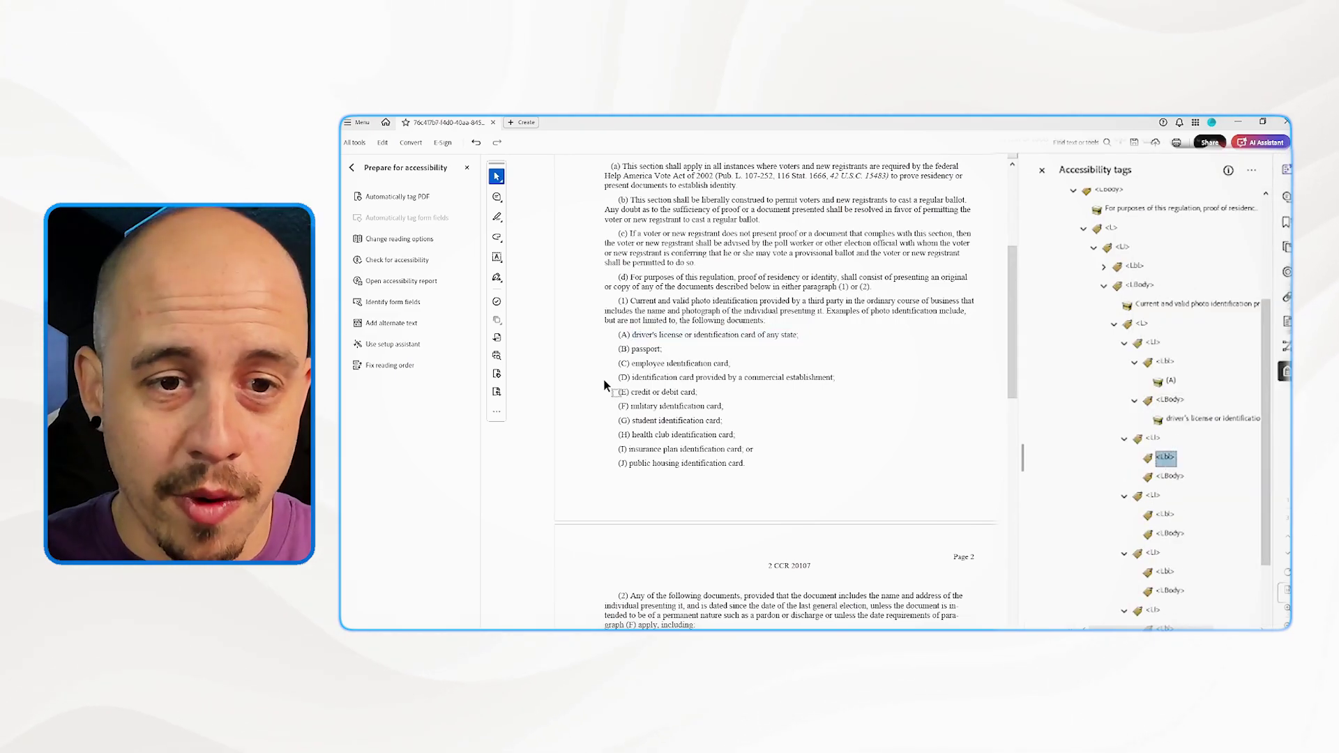
drag(618, 349, 630, 349)
click(1252, 170)
click(1210, 404)
click(1172, 496)
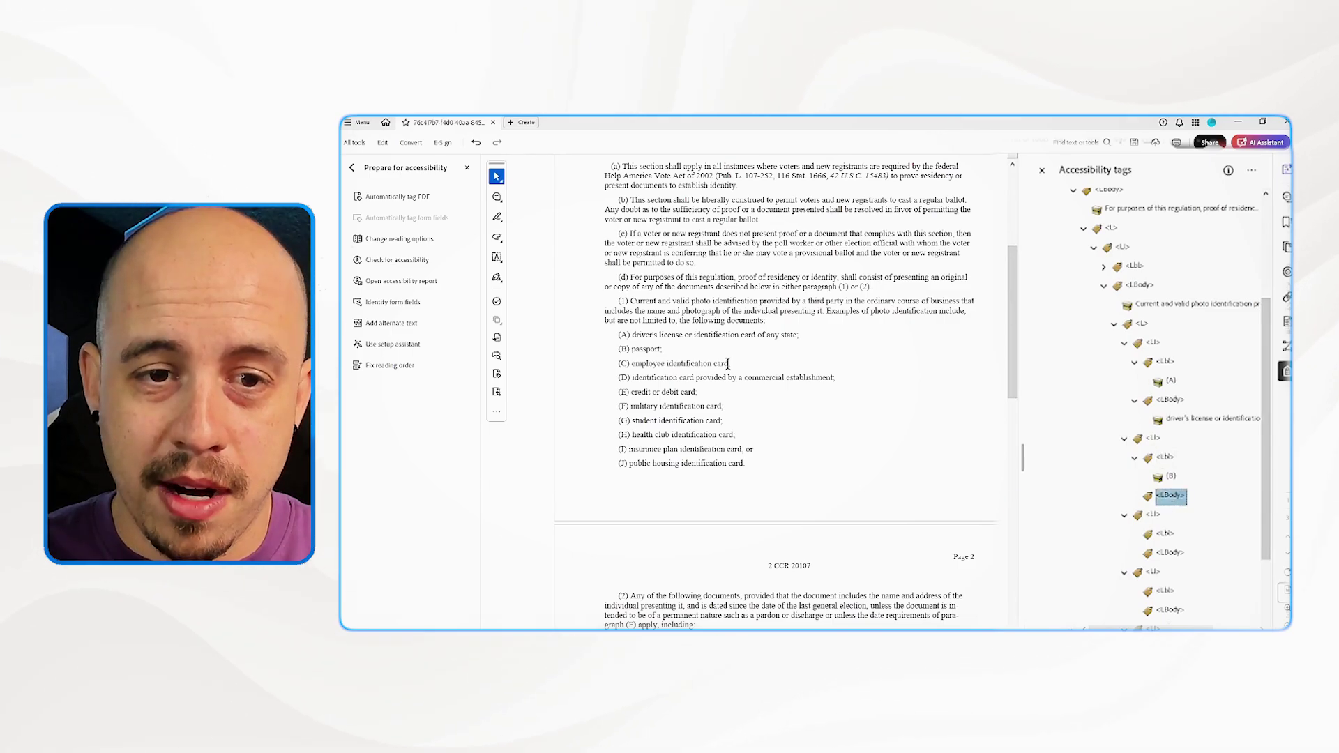
drag(631, 349, 661, 349)
click(1252, 170)
click(1232, 376)
Create tag content from "(C)" in the third nested LI's Lbl and from "employee identification card;" in its LBody.
click(1165, 553)
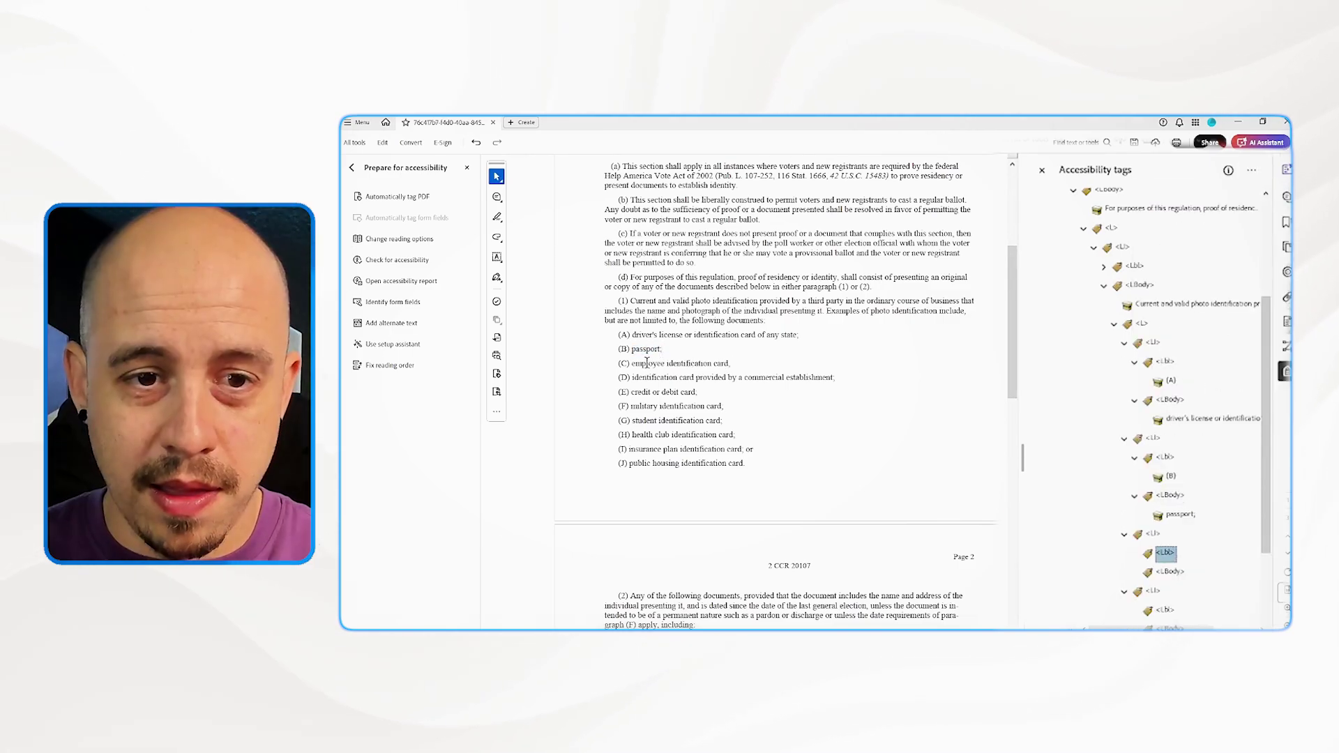
click(1252, 170)
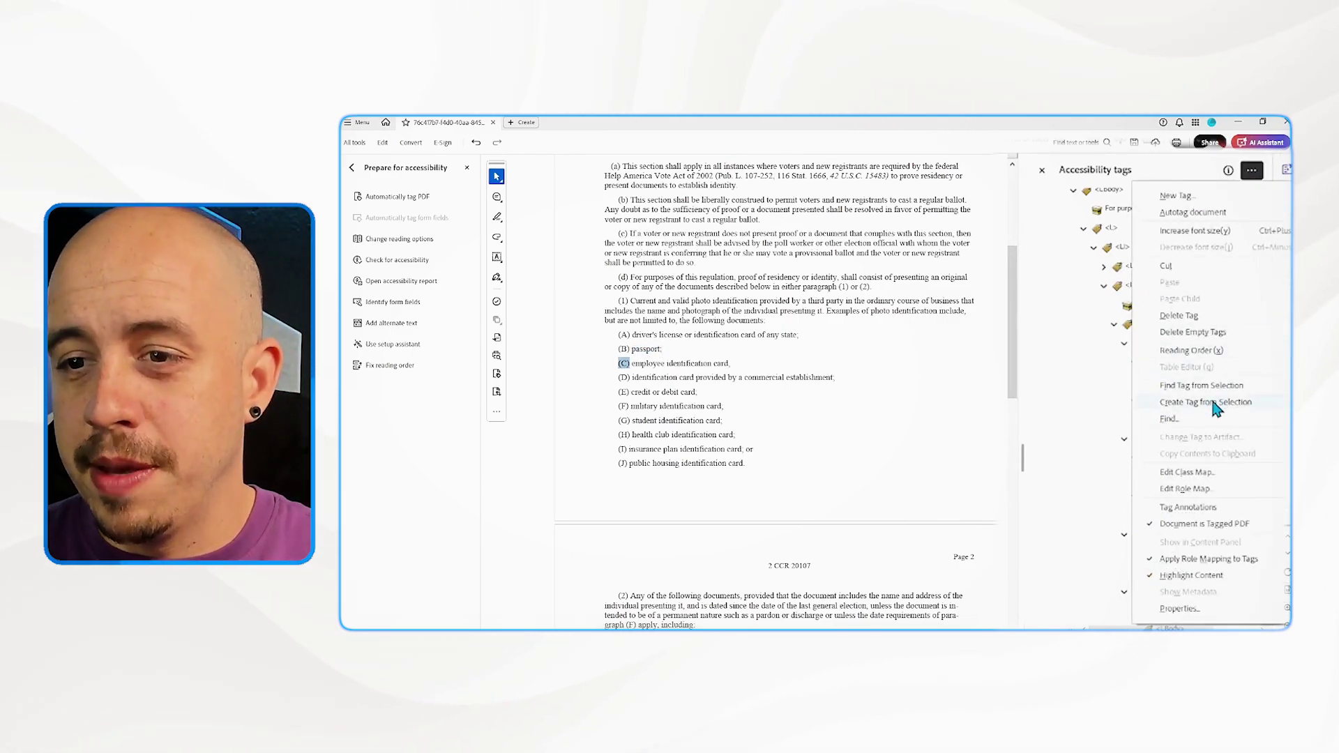
click(1186, 405)
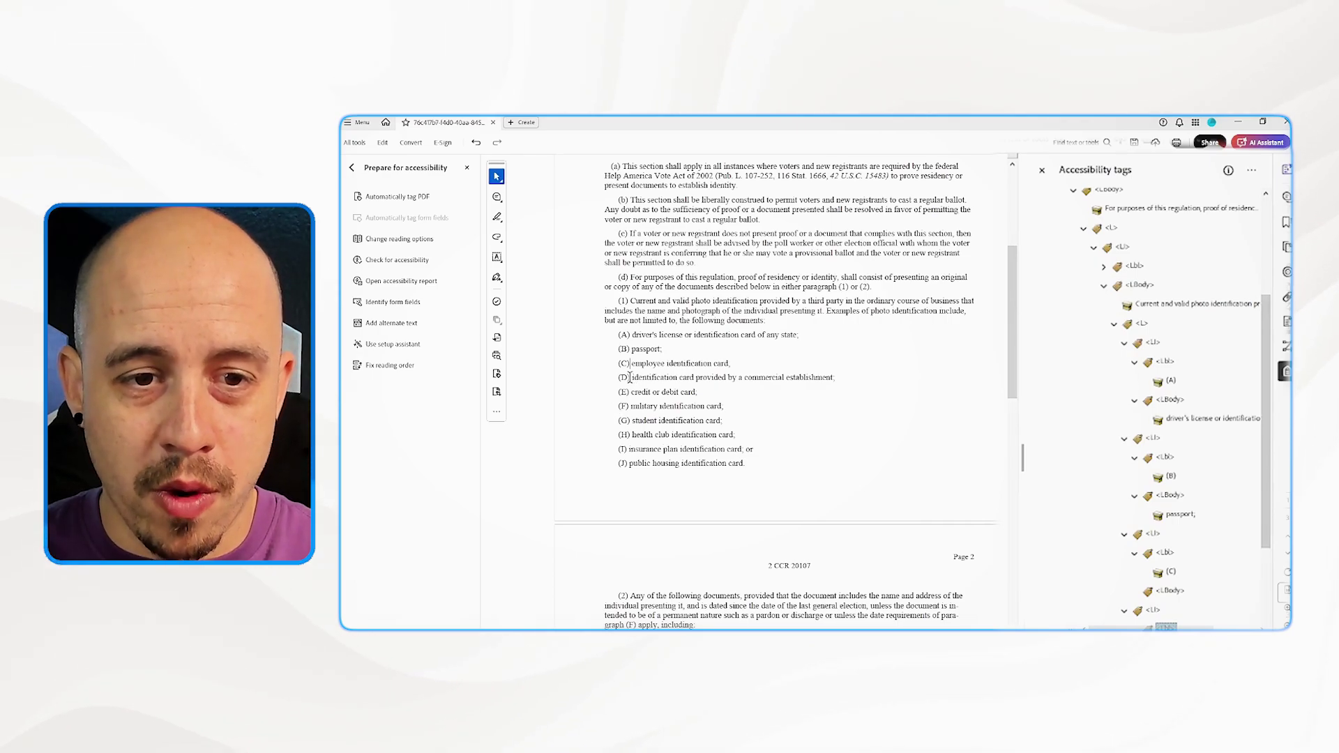
click(1170, 590)
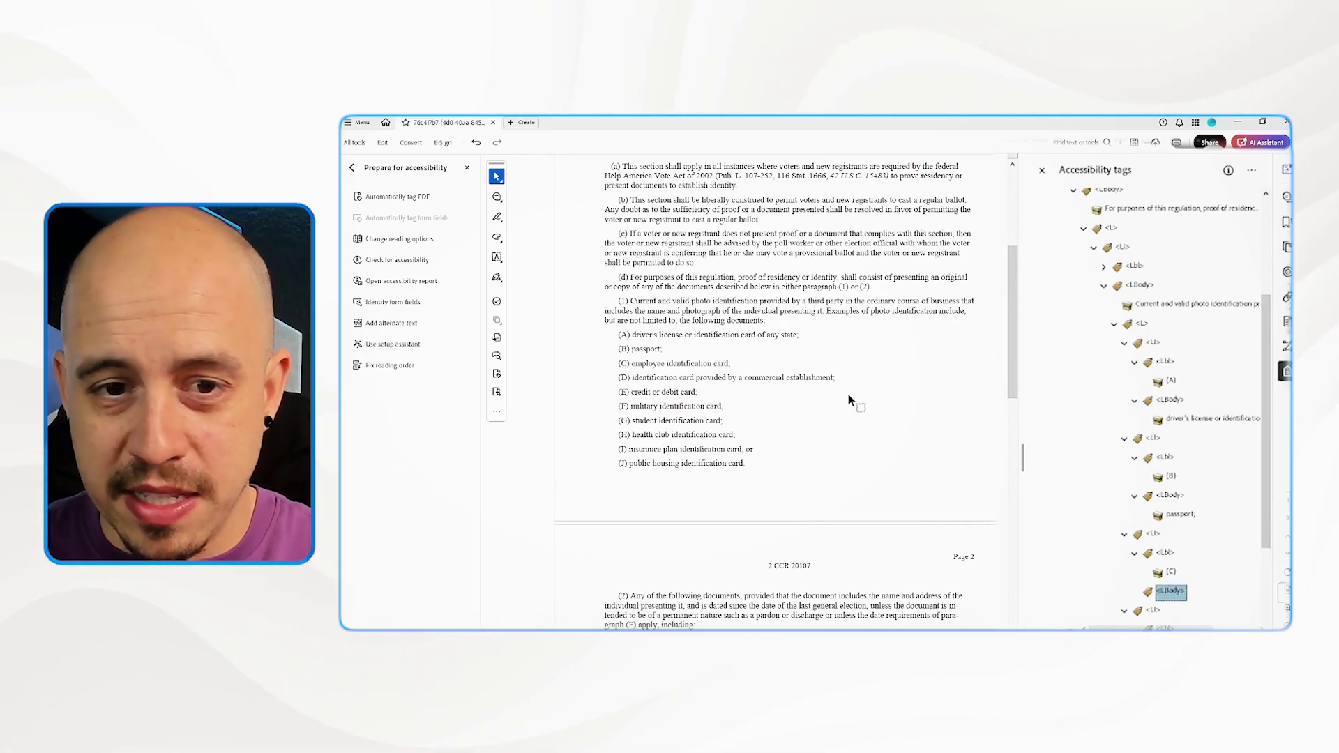
shift+click(747, 356)
click(1252, 170)
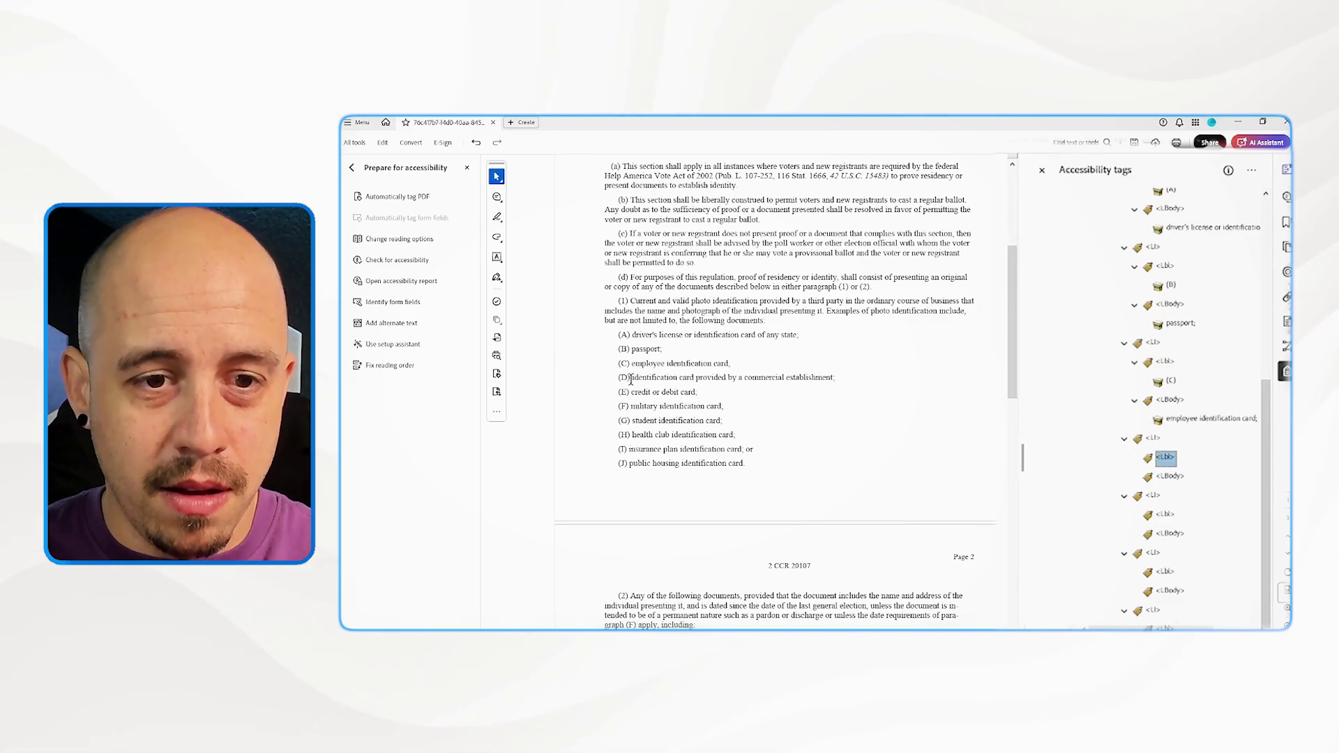
Fill the fourth nested LI with tag content from "(D)" in its Lbl and "identification card provided by a commercial establishment;" in its LBody.
drag(631, 381, 620, 377)
click(1252, 170)
click(1197, 403)
drag(836, 379, 632, 379)
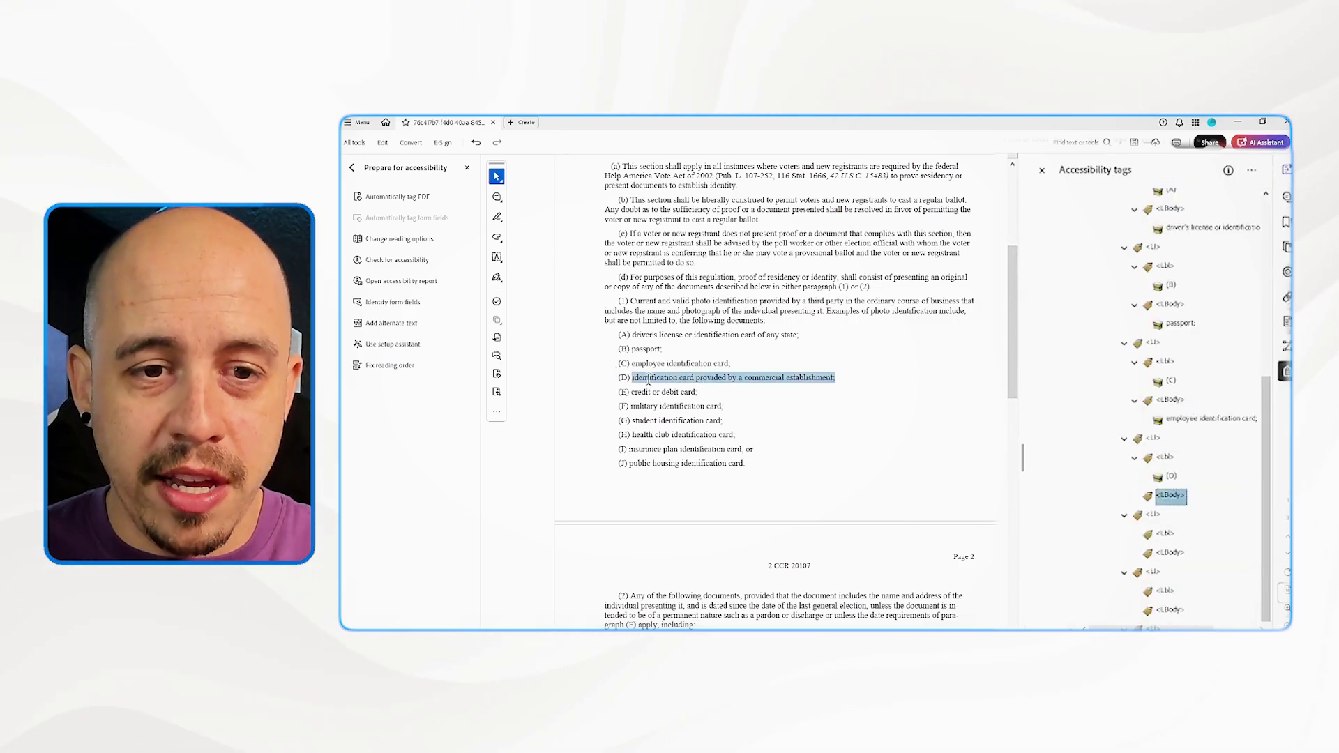
click(1252, 170)
click(1210, 402)
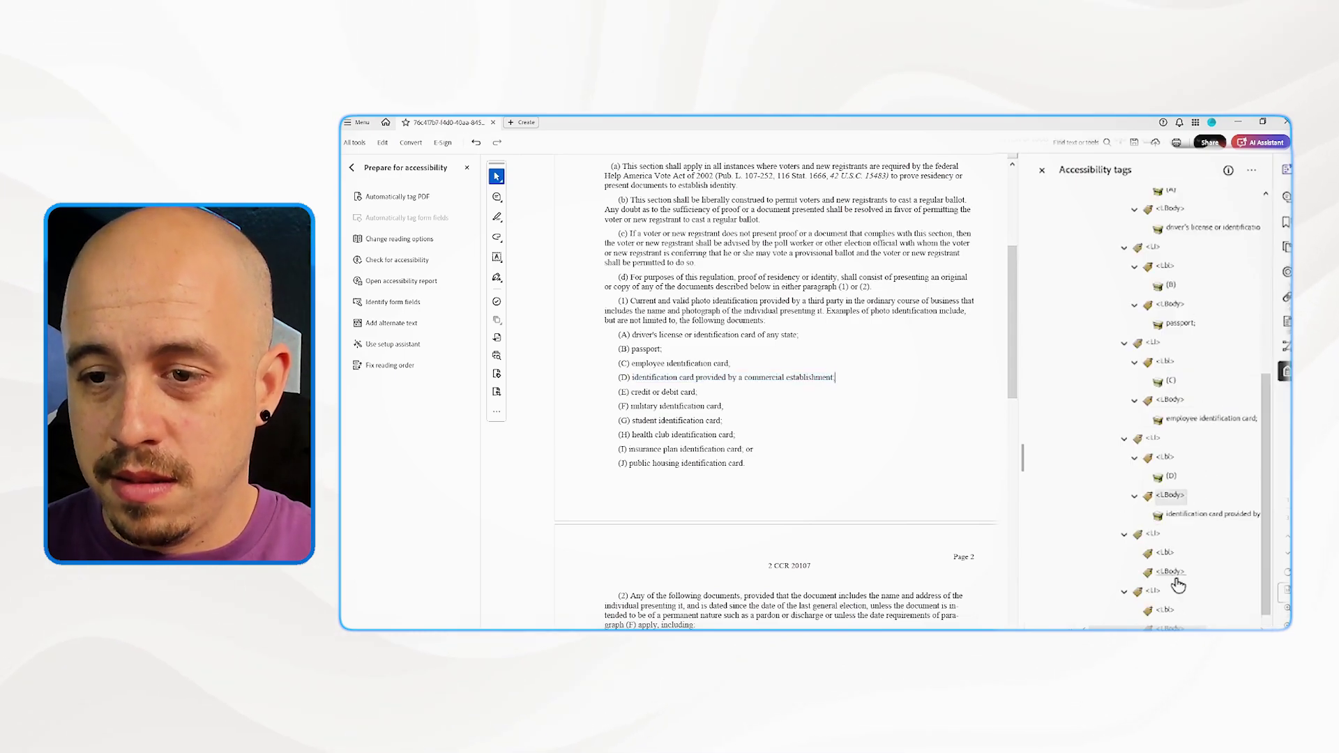
Create tag content from "(E)" in the fifth nested LI's Lbl and from "credit or debit card;" in its LBody.
drag(632, 392, 618, 392)
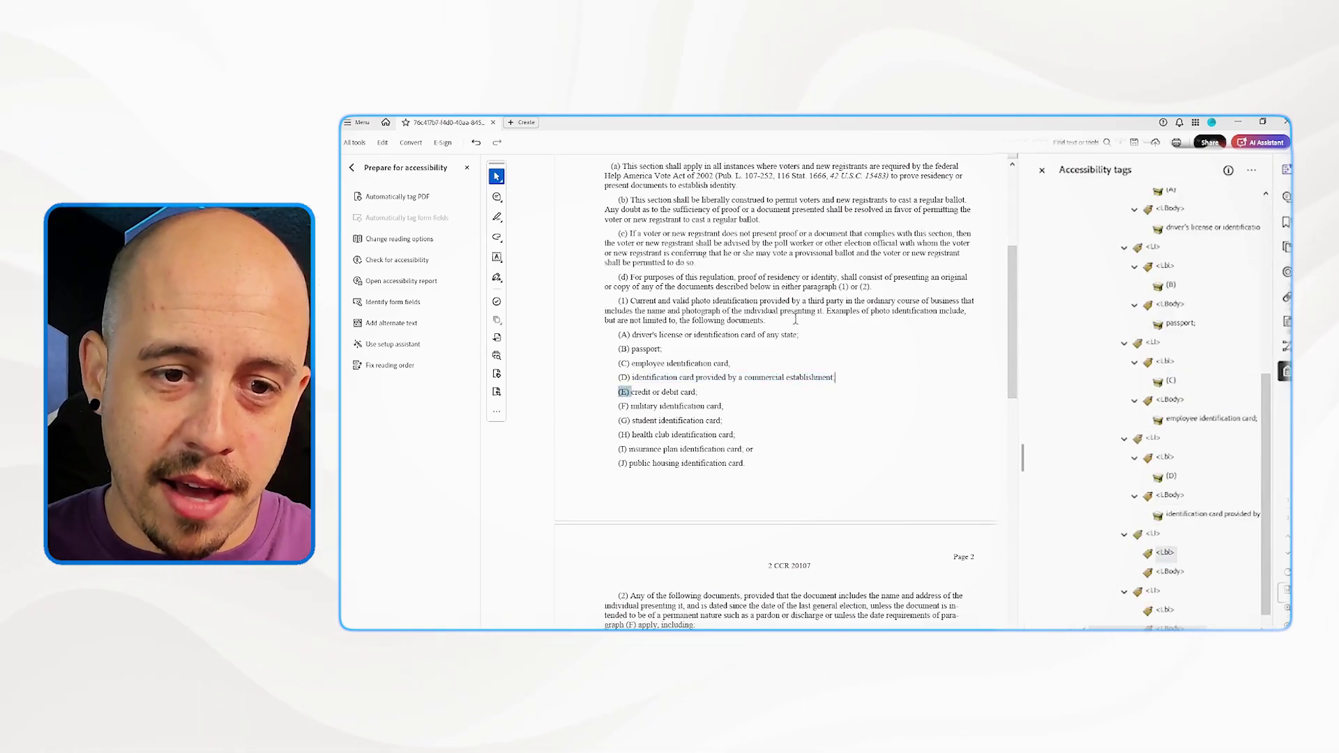
click(1252, 170)
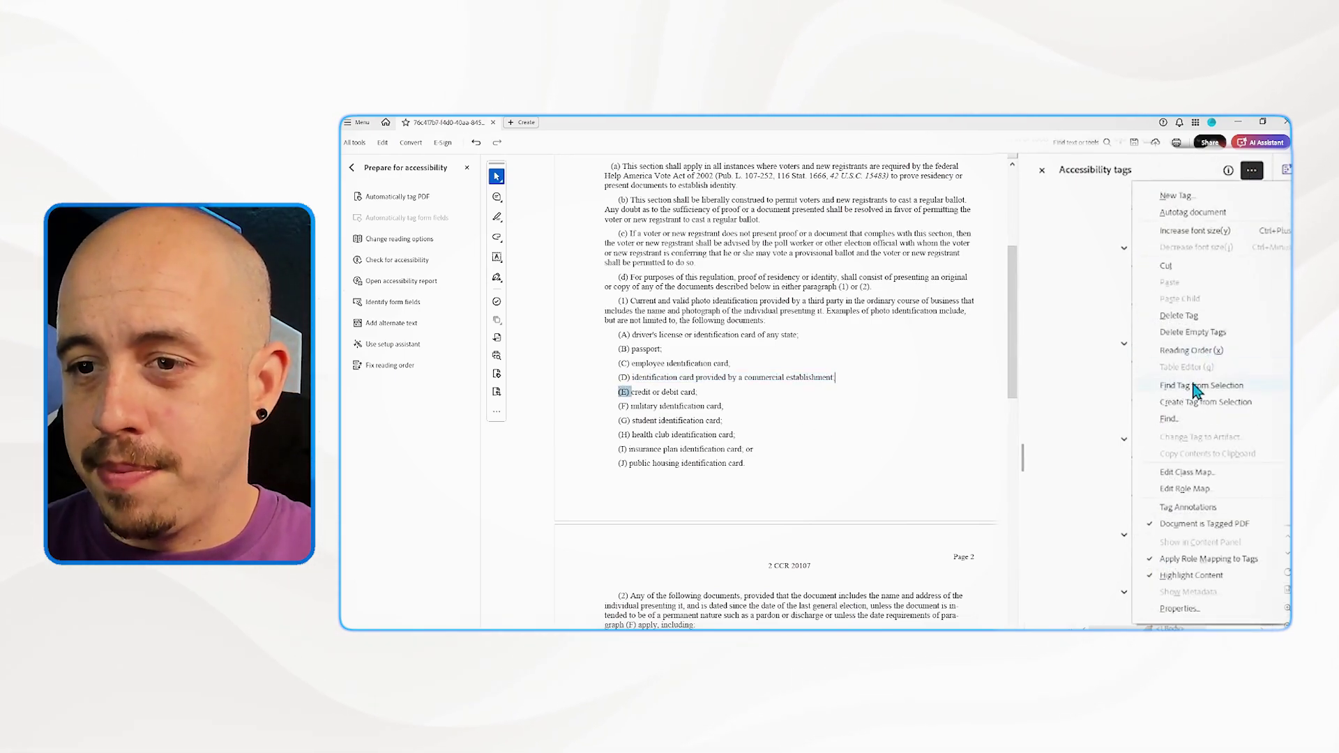
click(1197, 402)
drag(698, 392, 629, 392)
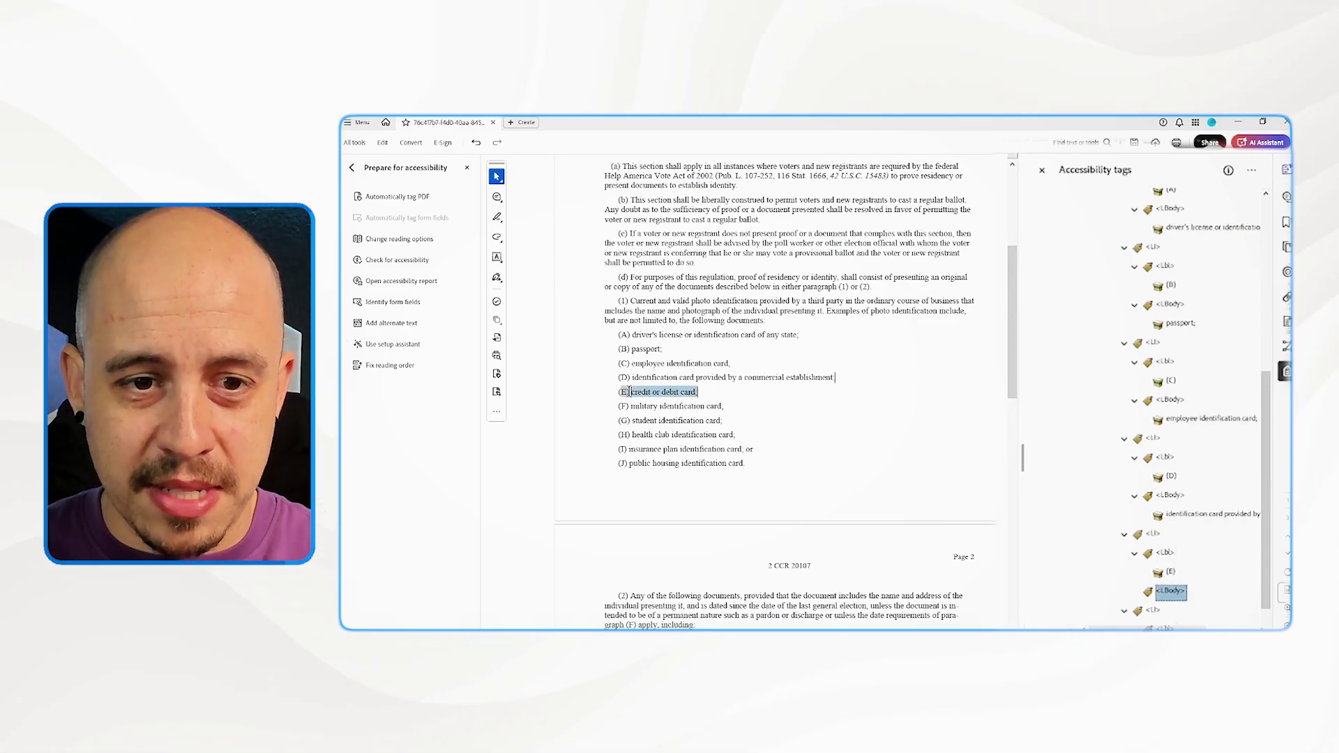
click(1252, 170)
click(1225, 405)
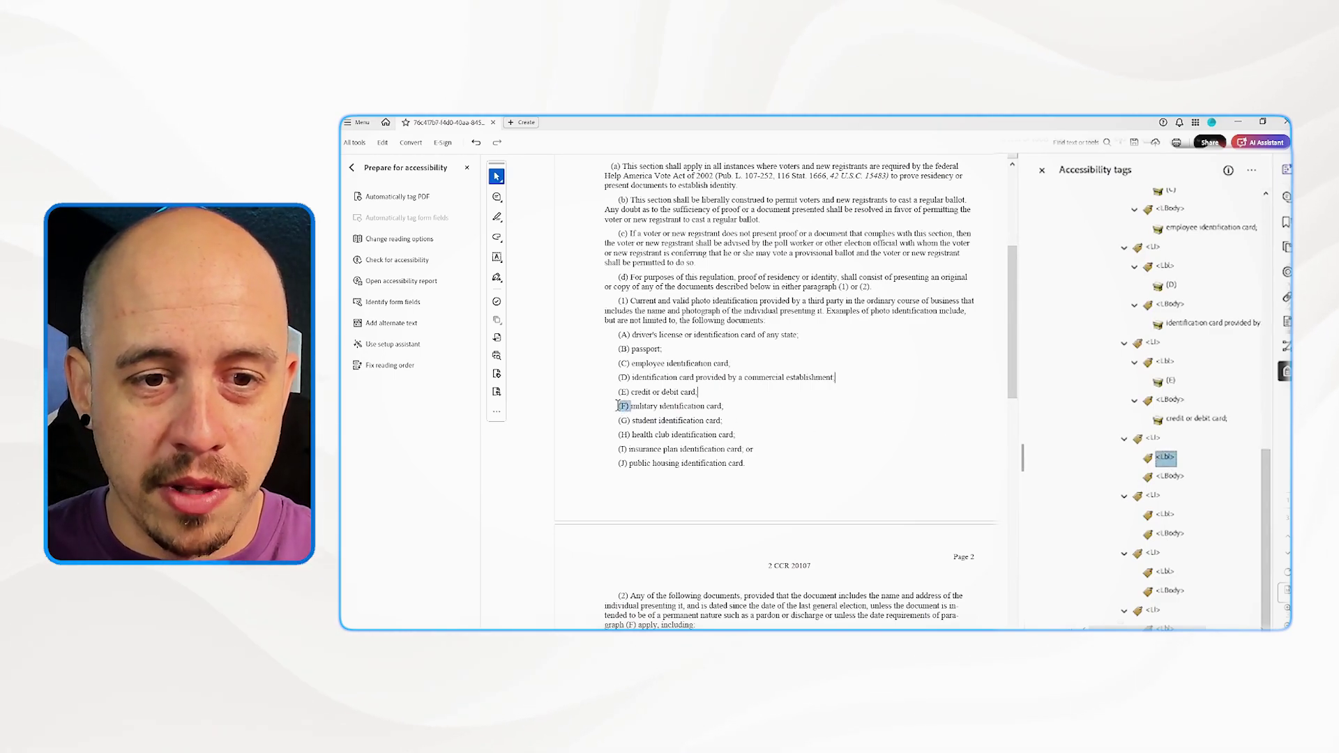
Create tag content from "(F)" in the sixth nested LI's Lbl and from "military identification card;" in its LBody.
click(1252, 170)
click(1202, 418)
drag(1178, 492, 817, 422)
drag(631, 406, 723, 406)
click(1252, 170)
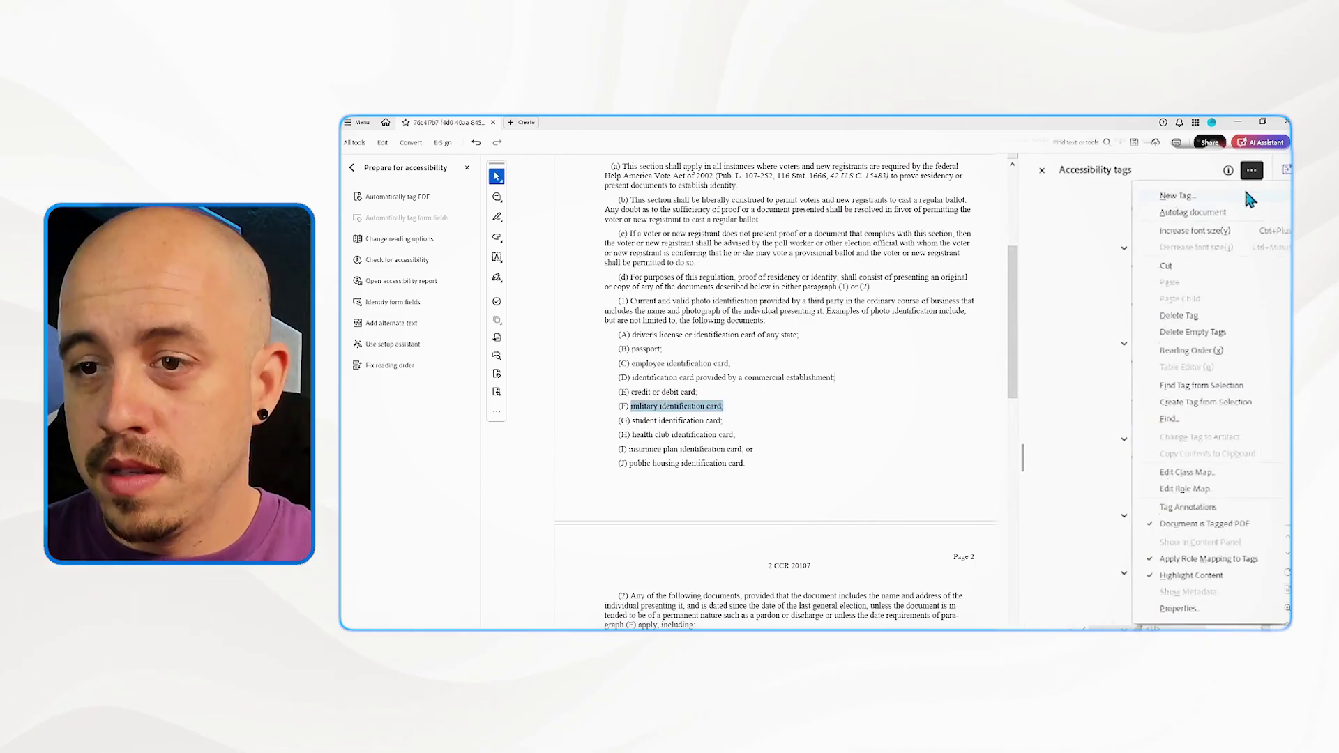
click(1215, 402)
Automatically tag the whole PDF to generate its tag structure.
click(1165, 552)
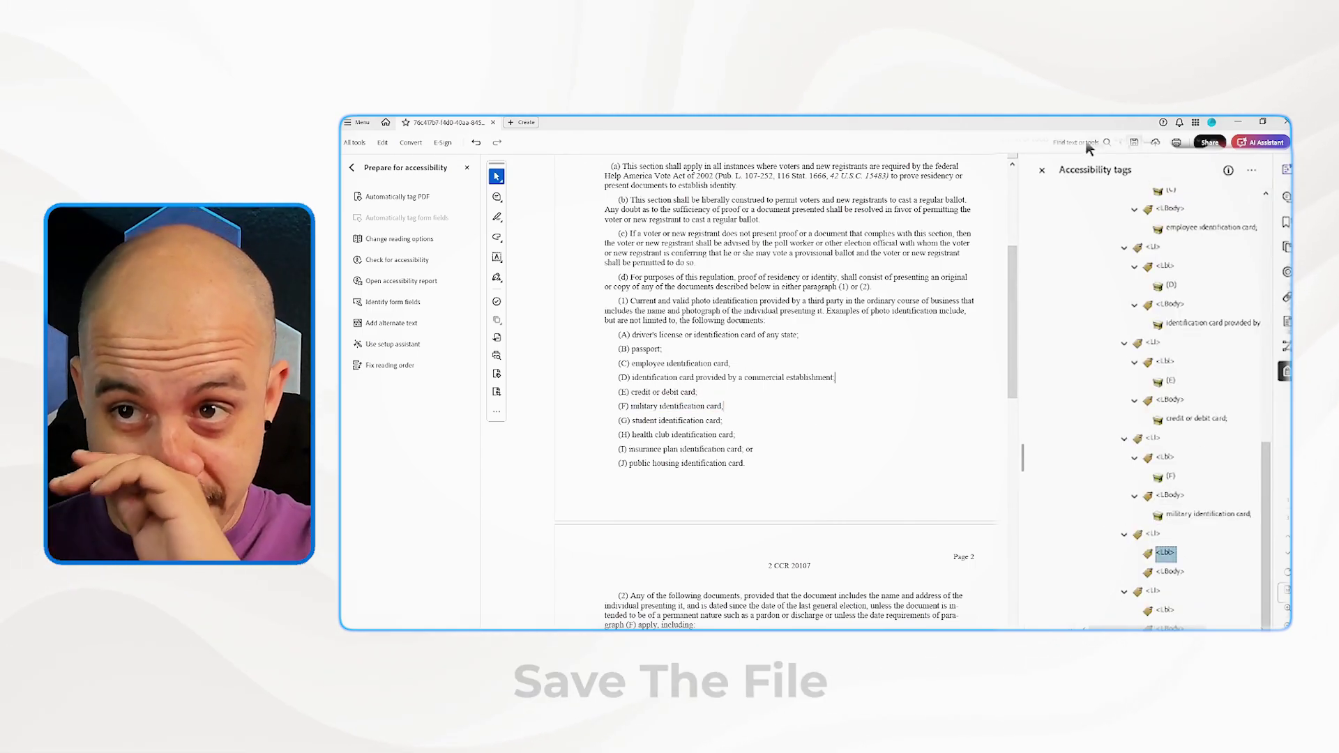
scroll(970, 367, down, 15)
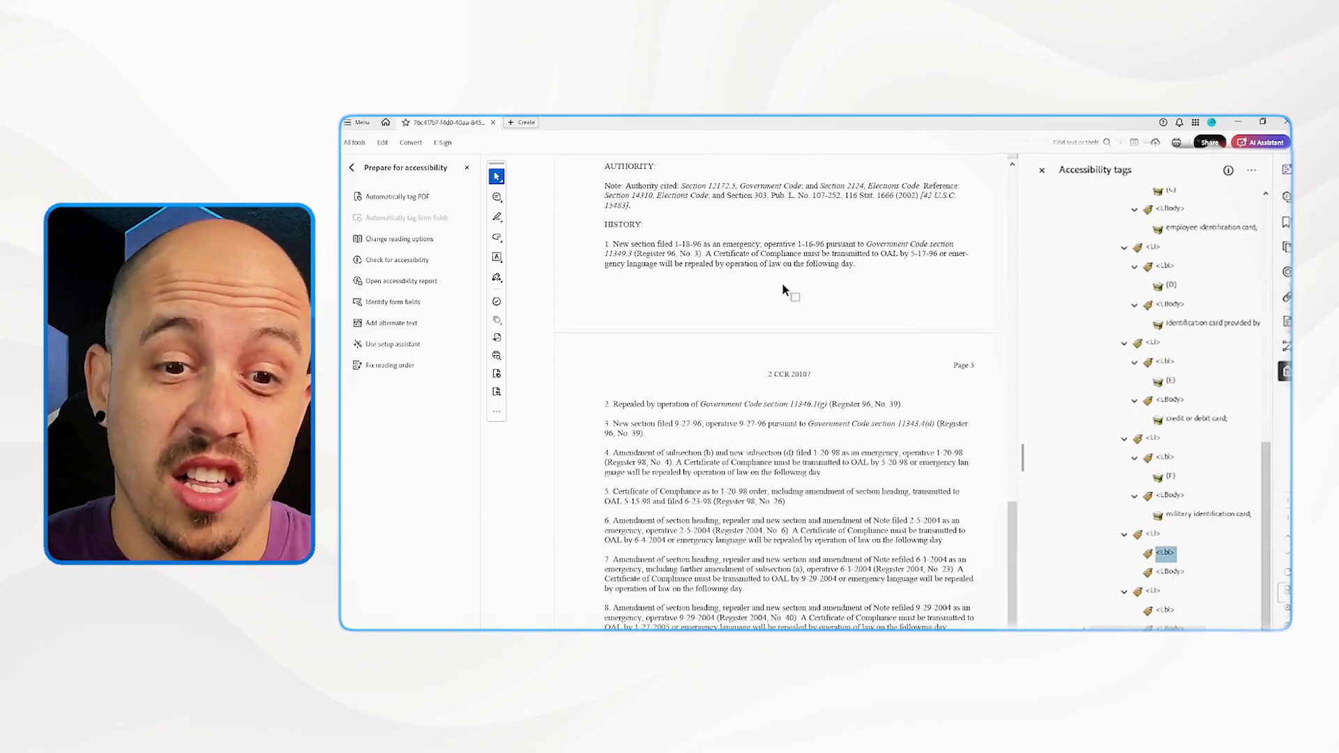
scroll(708, 248, up, 20)
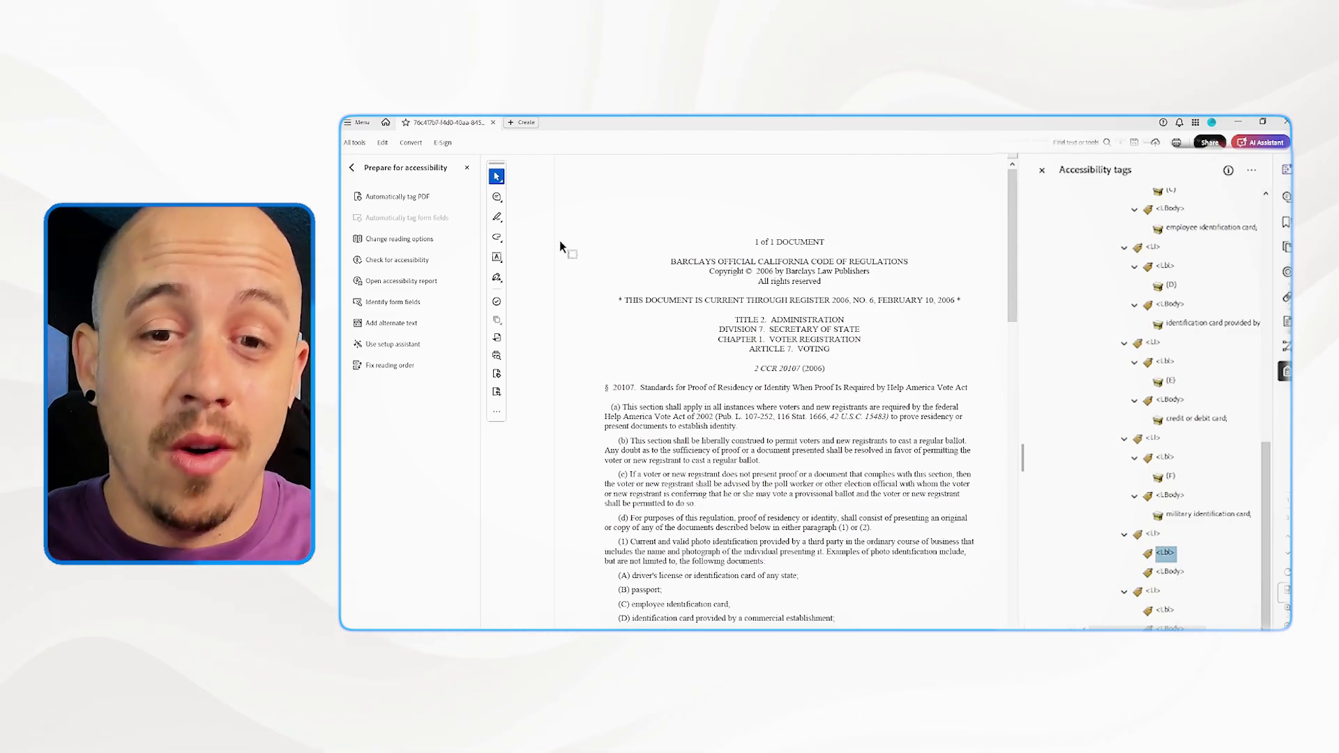
click(404, 198)
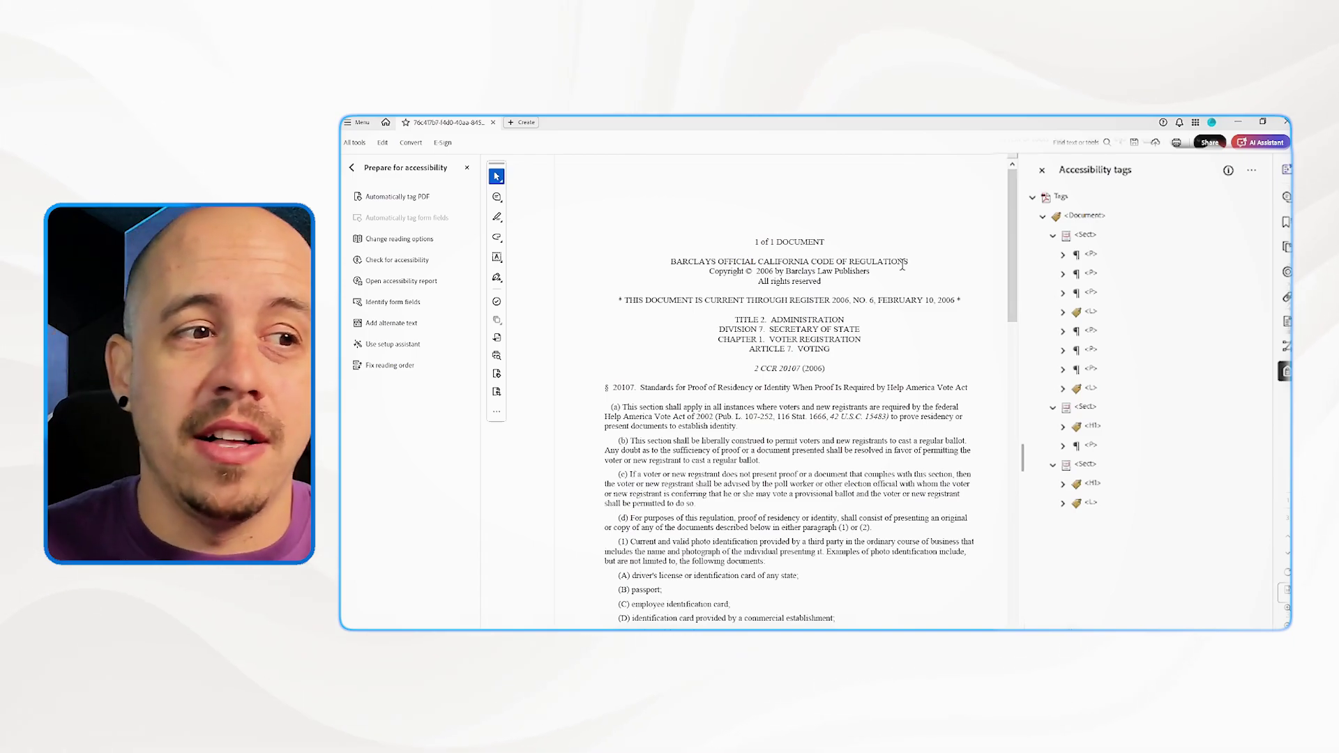
Step through the P and L tags of the first Sect and check which page content each one covers.
click(1089, 256)
key(Down)
key(Down)
key(Down)
key(Down)
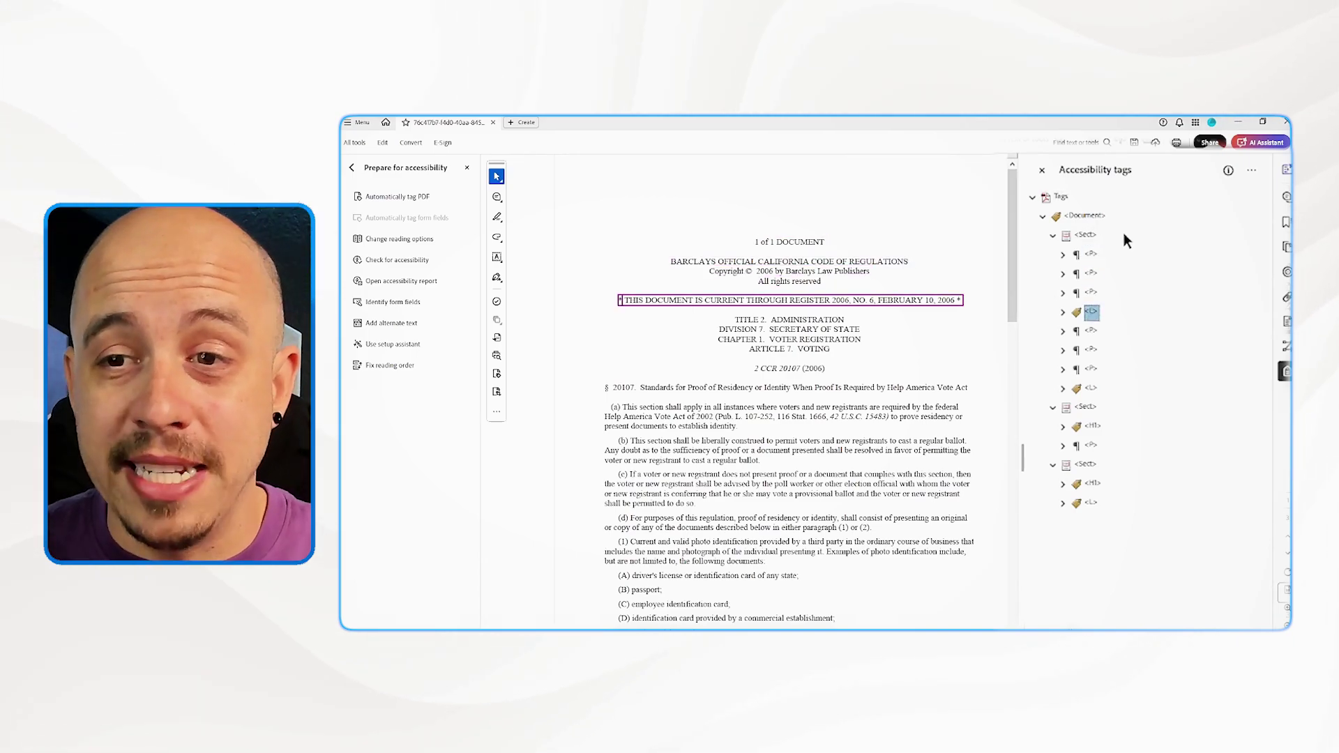
key(Down)
key(Down)
key(Down)
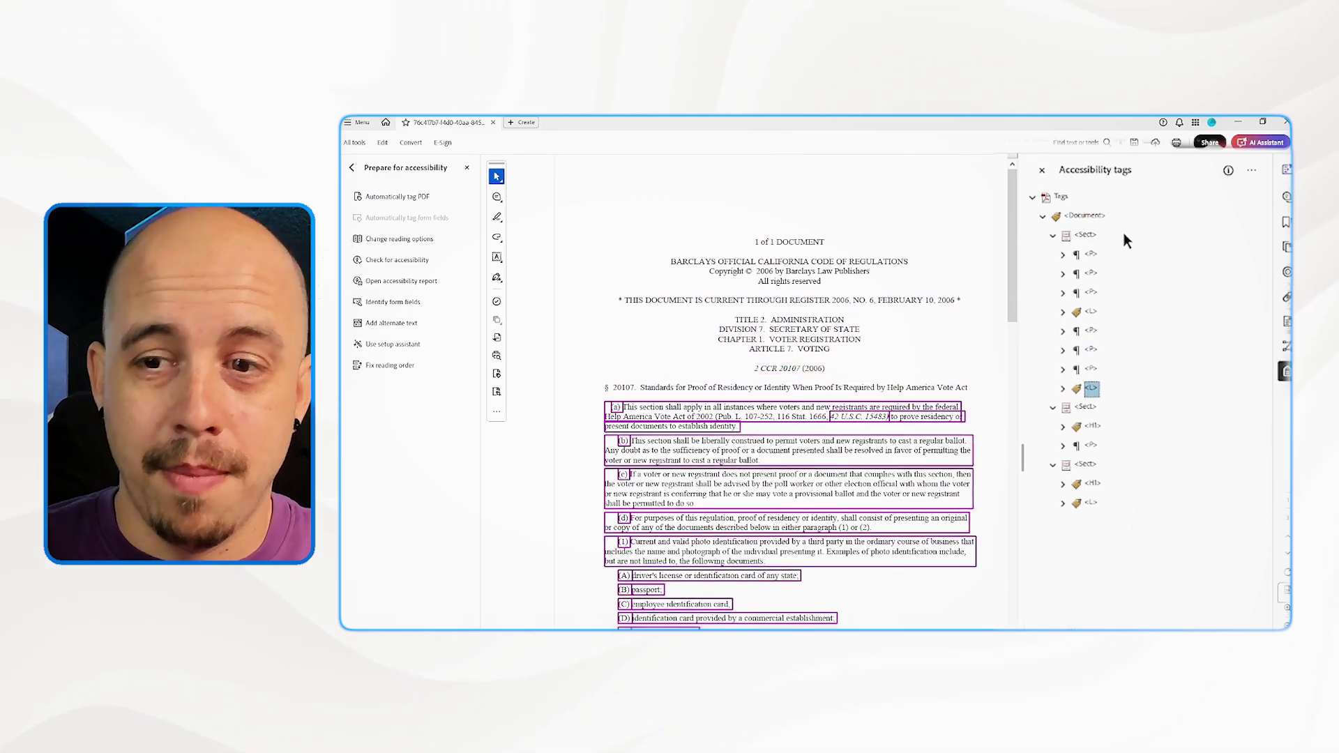
scroll(872, 387, down, 15)
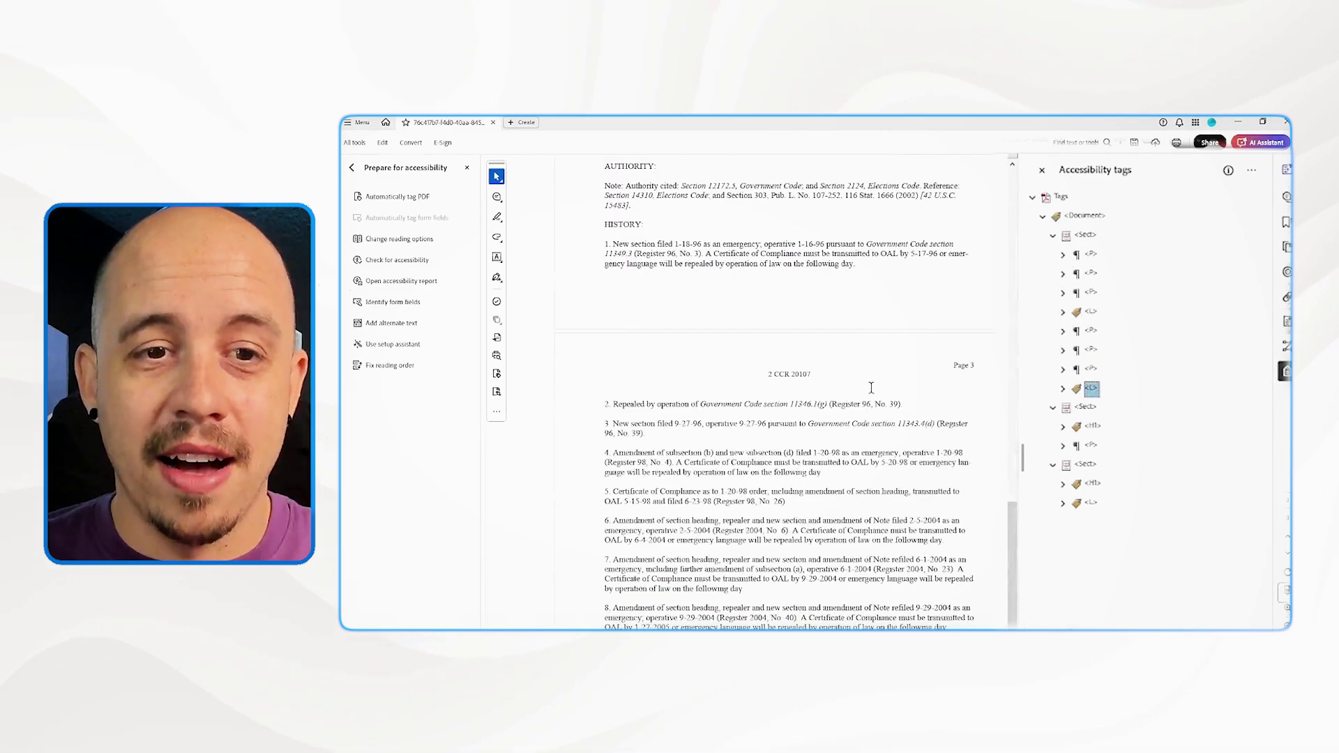
scroll(872, 387, up, 5)
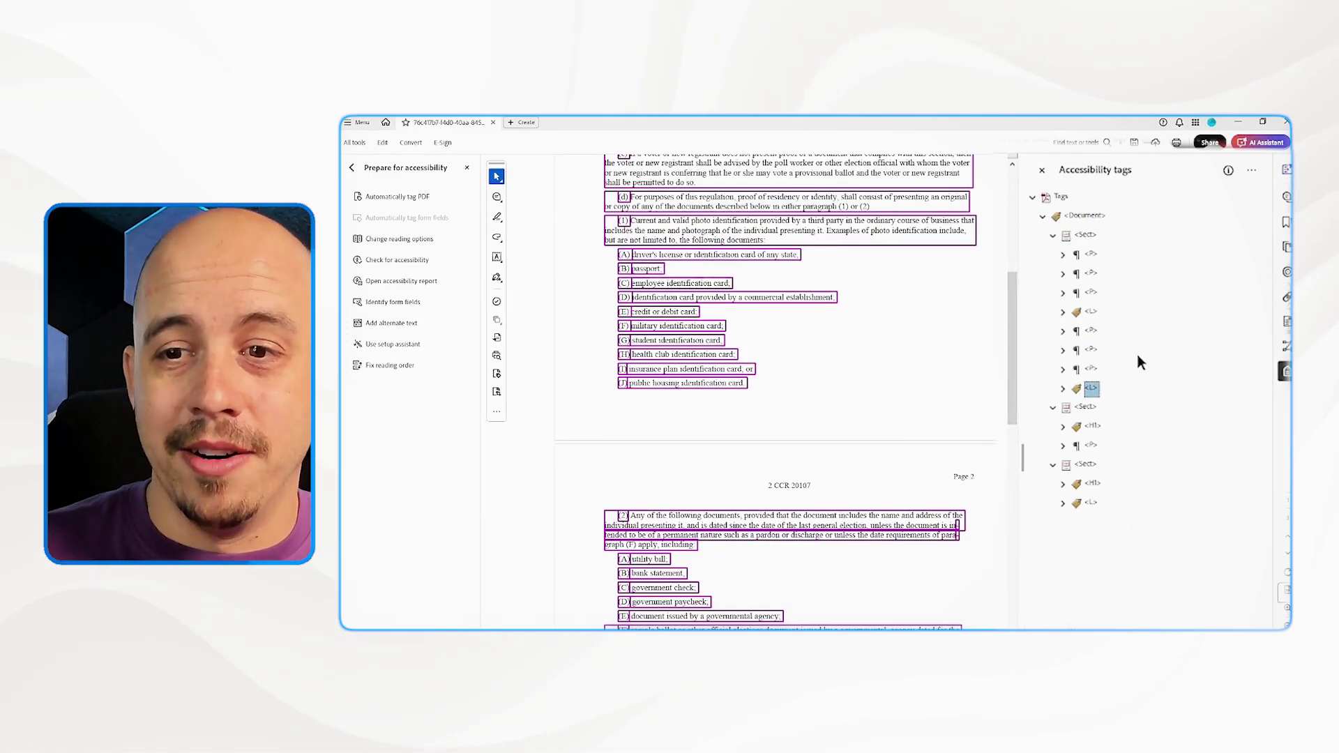
Expand the last L tag of the first Sect and compare its LI tags with paragraphs (a) to (d).
key(Right)
key(Down)
key(Down)
key(Down)
key(Down)
key(Up)
key(Up)
key(Up)
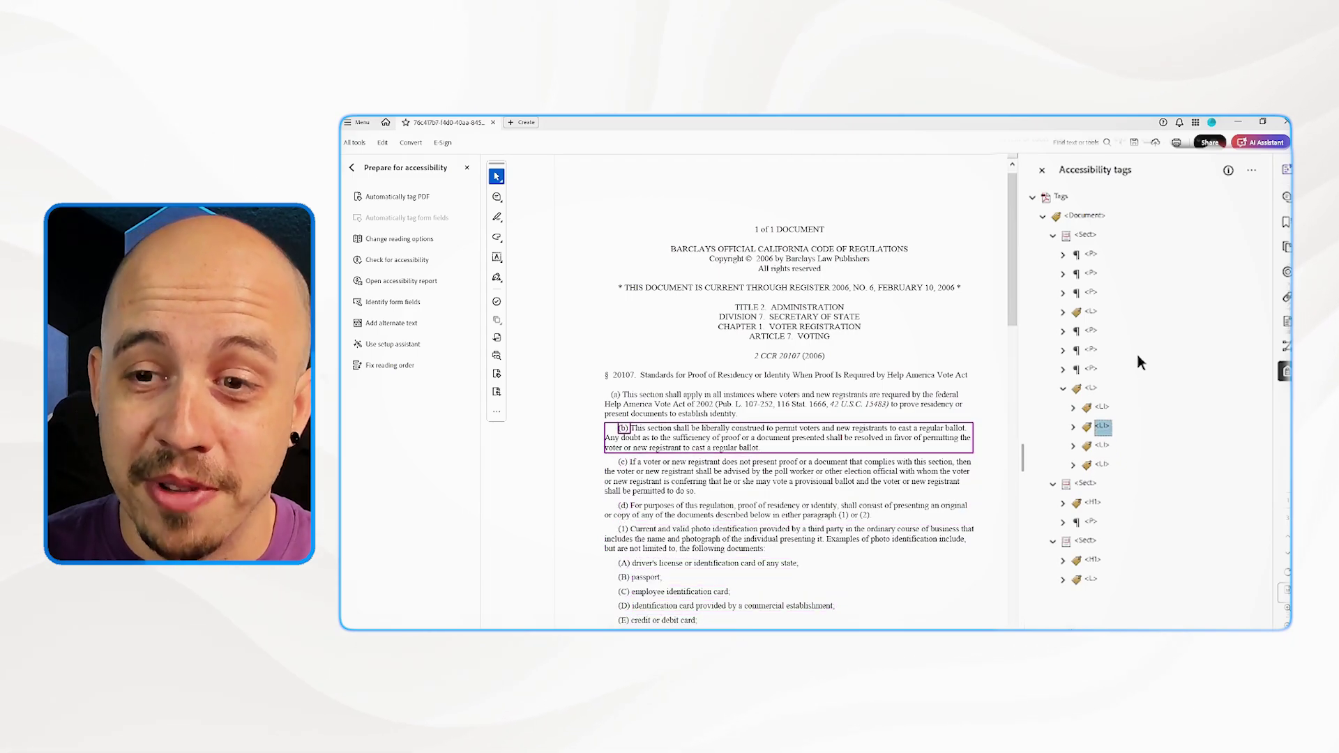
key(Down)
key(Down)
key(Down)
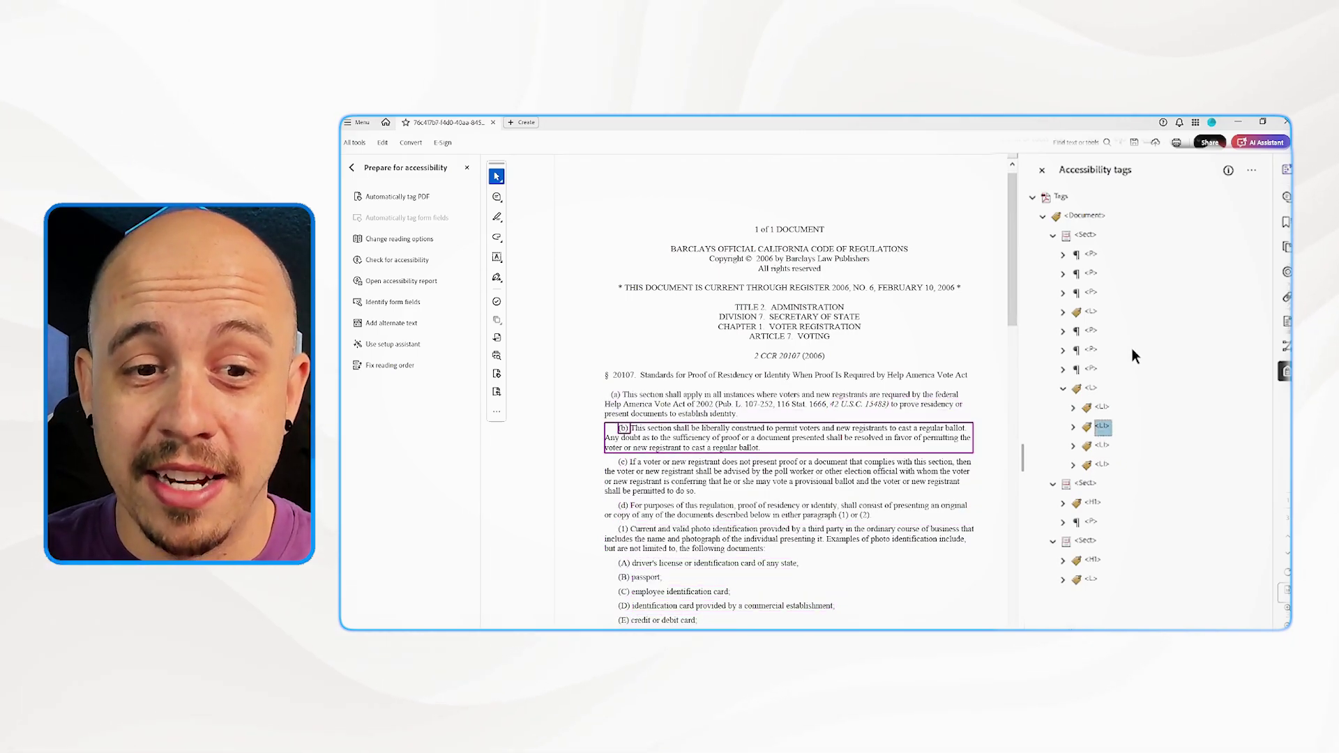
Expand the LI for paragraph (d), its LBody and the nested L to examine how item (1) is tagged.
key(Right)
key(Down)
key(Down)
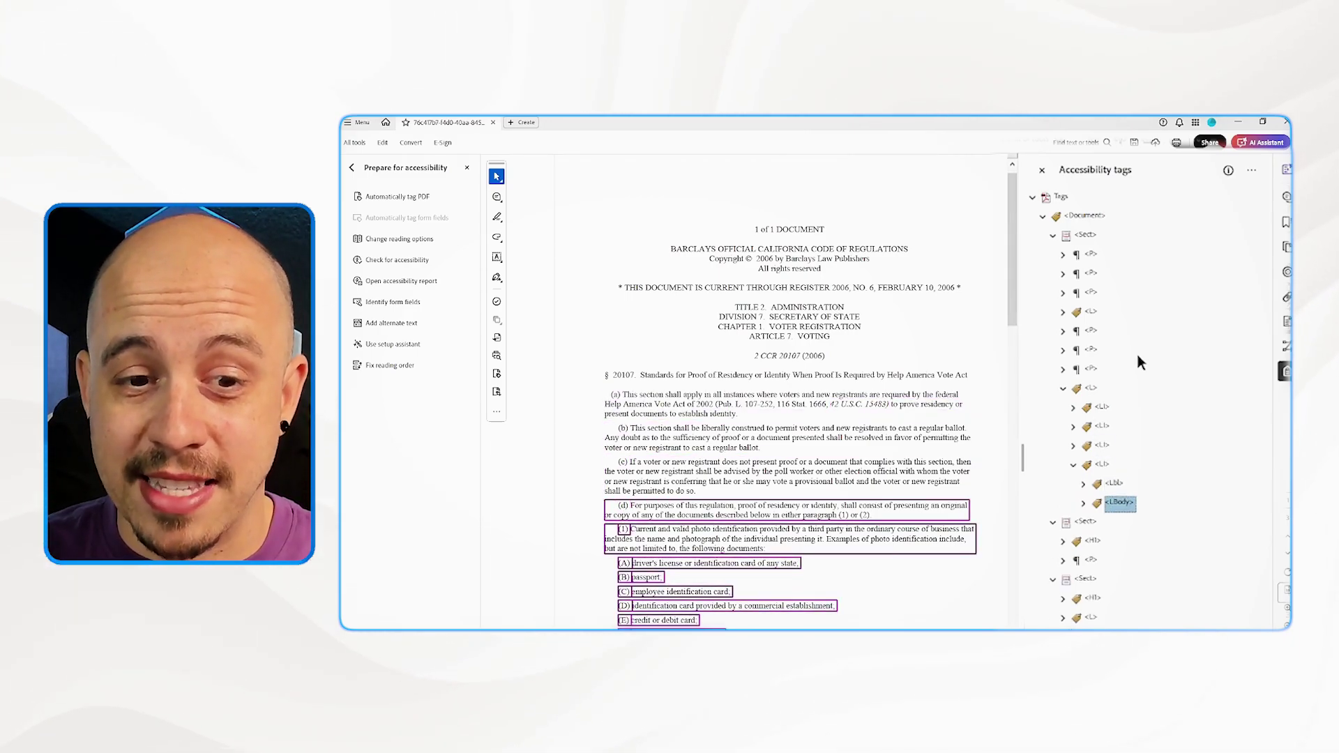
key(Right)
key(Down)
key(Down)
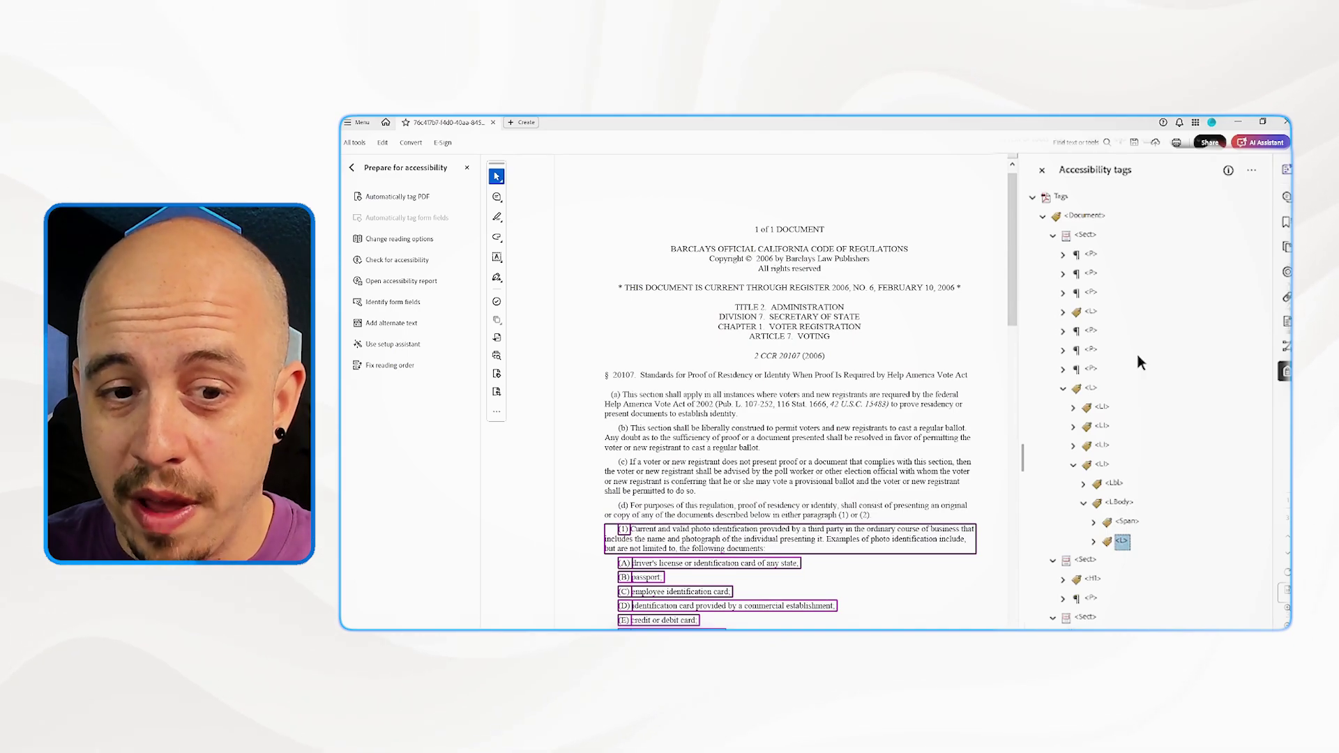
key(Right)
key(Down)
key(Right)
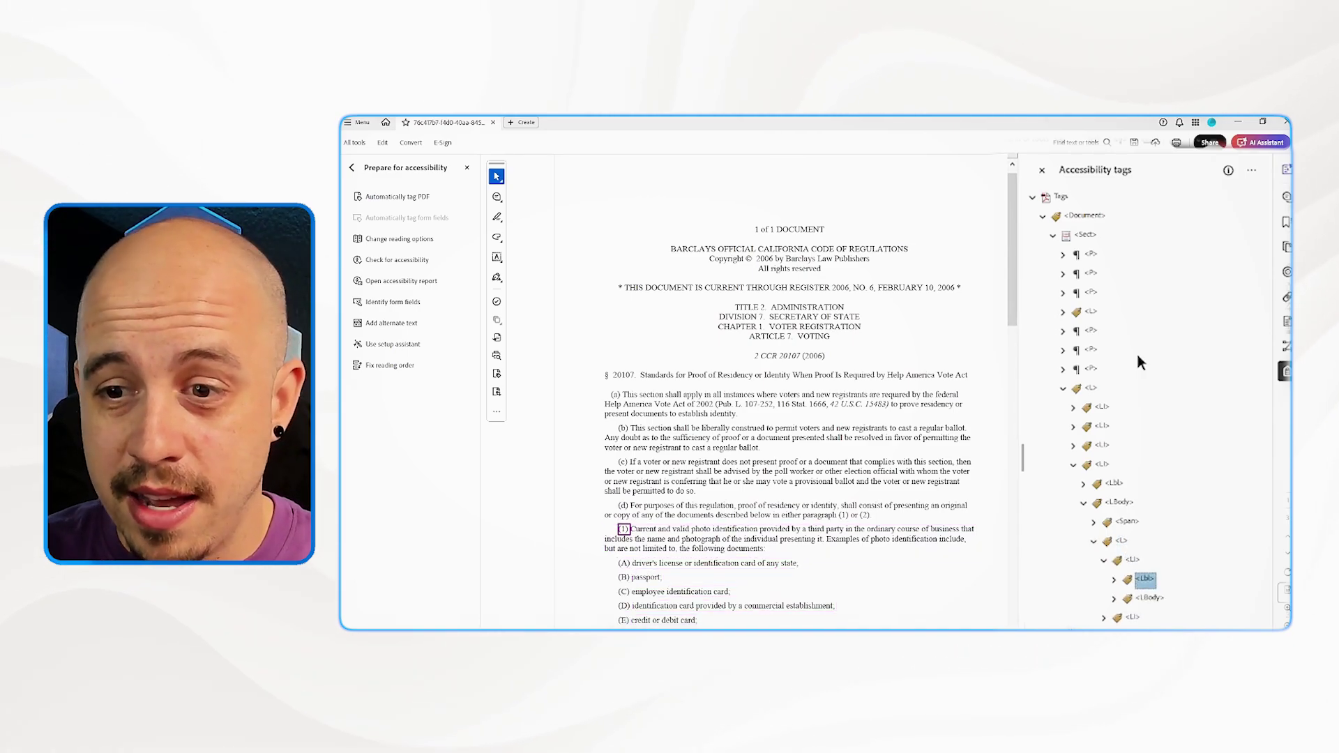
Expand item (1)'s LBody and its nested L, and step through the LI tags of the lettered identification items.
key(Down)
key(Down)
key(Right)
key(Down)
key(Down)
key(Down)
key(Down)
key(Down)
key(Down)
key(Down)
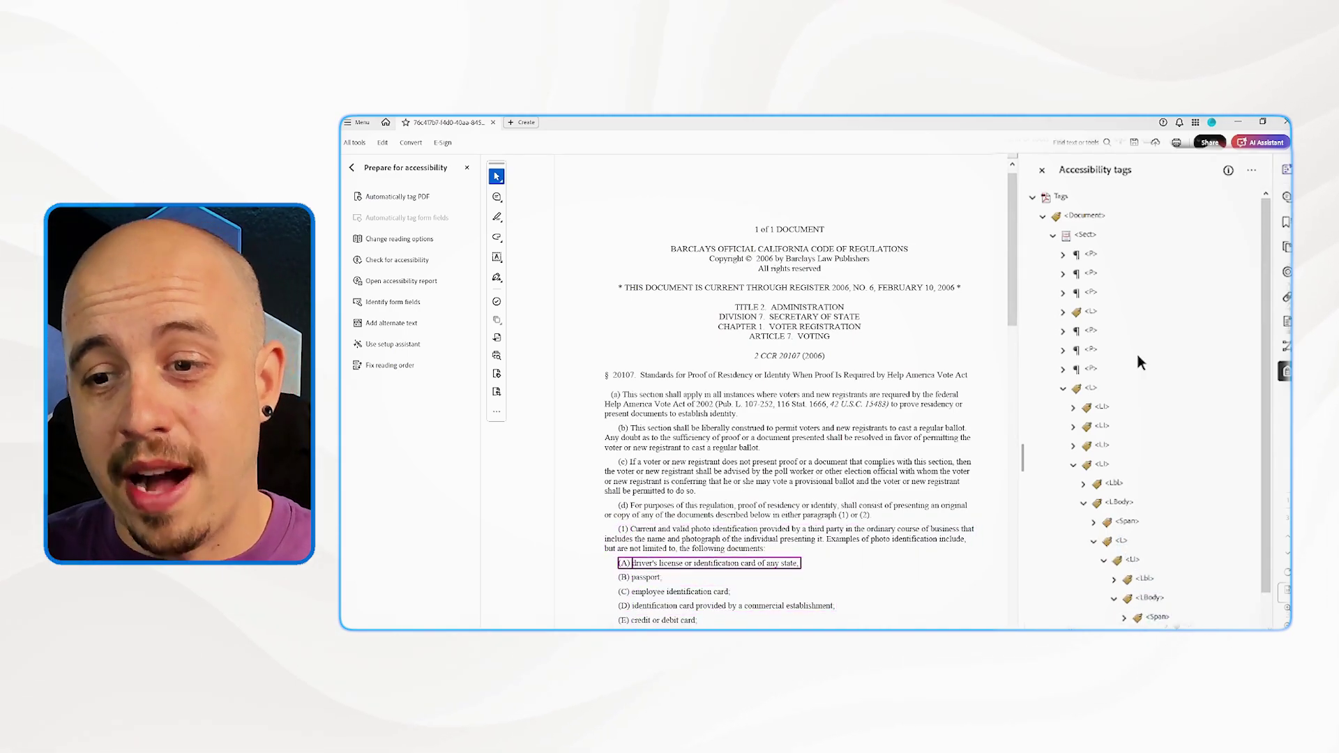
key(Down)
key(Down)
key(Down)
key(Down)
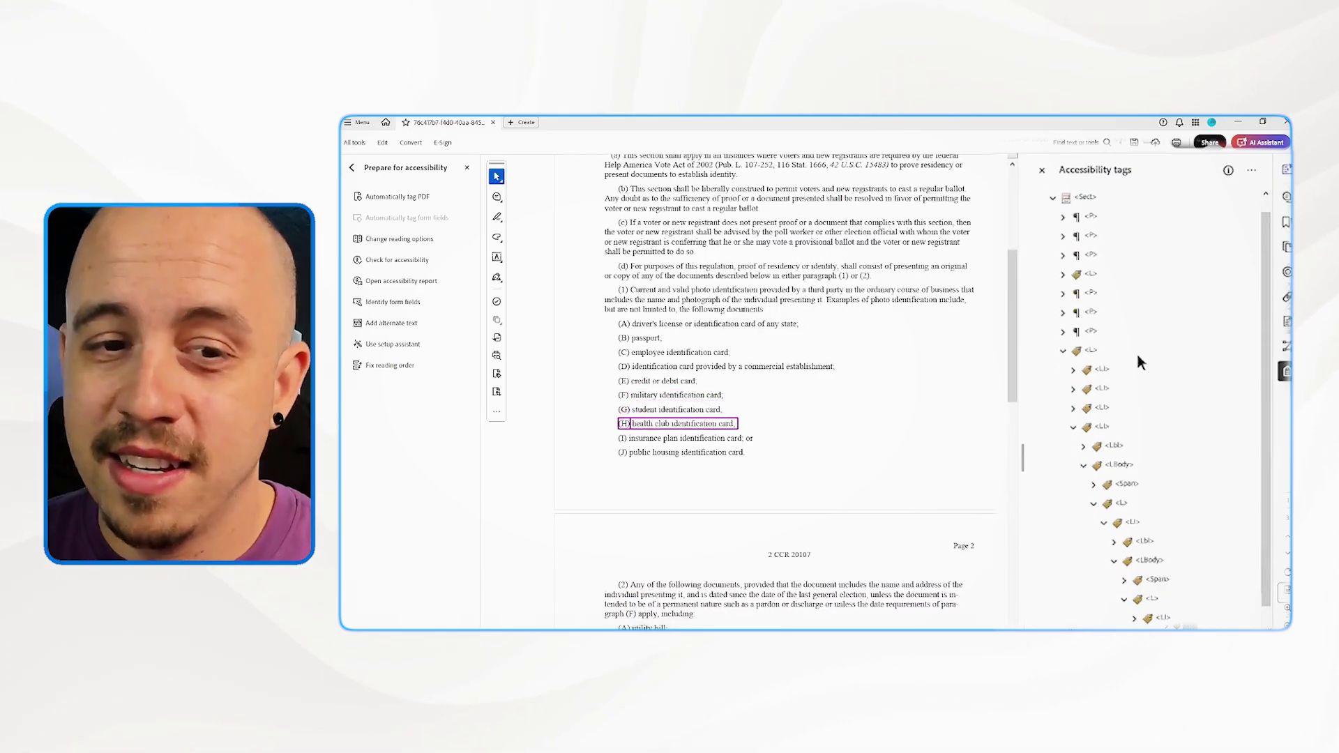
Inspect the Lbl and LBody content of lettered item (A), and walk through the remaining LI tags under item (1).
key(Up)
key(Up)
key(Up)
key(Up)
key(Up)
key(Up)
key(Up)
key(Up)
key(Up)
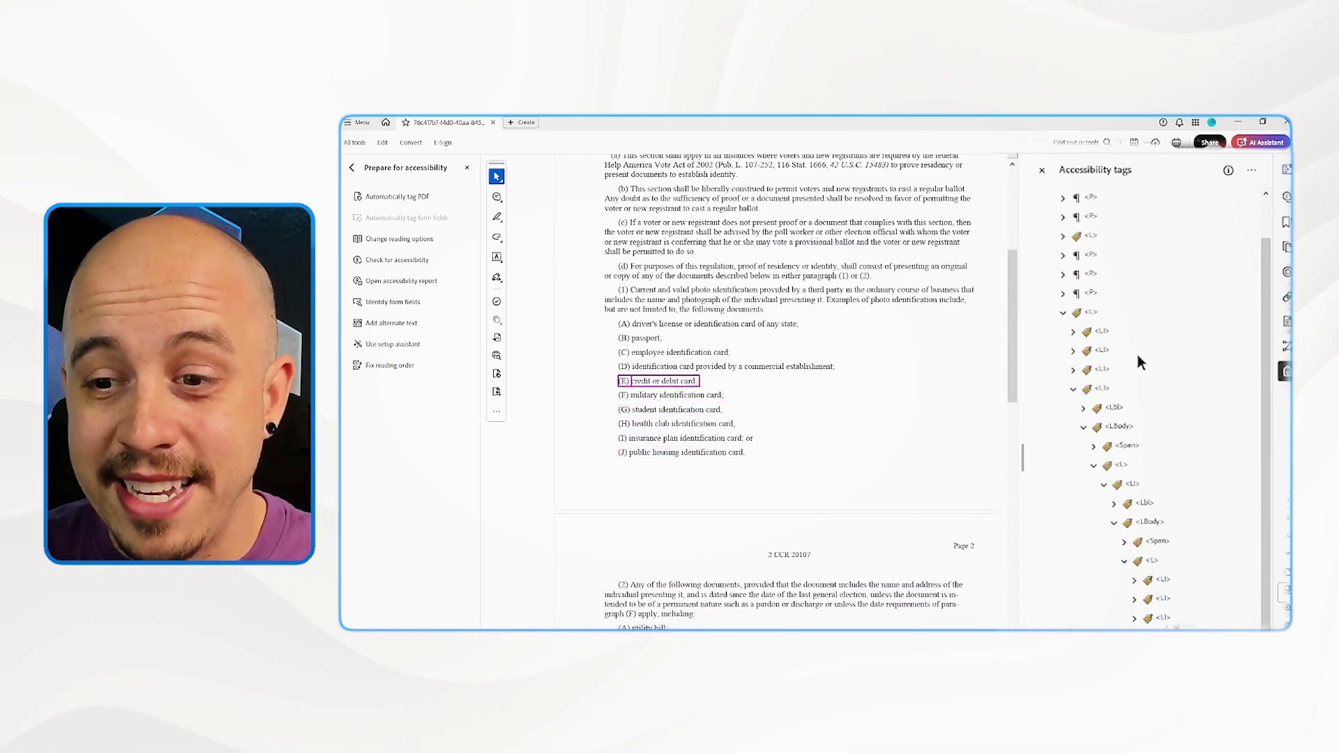
key(Right)
key(Down)
key(Right)
key(Down)
key(Down)
key(Right)
key(Down)
key(Down)
key(Down)
key(Down)
key(Down)
key(Down)
key(Down)
key(Down)
key(Down)
key(Down)
key(Down)
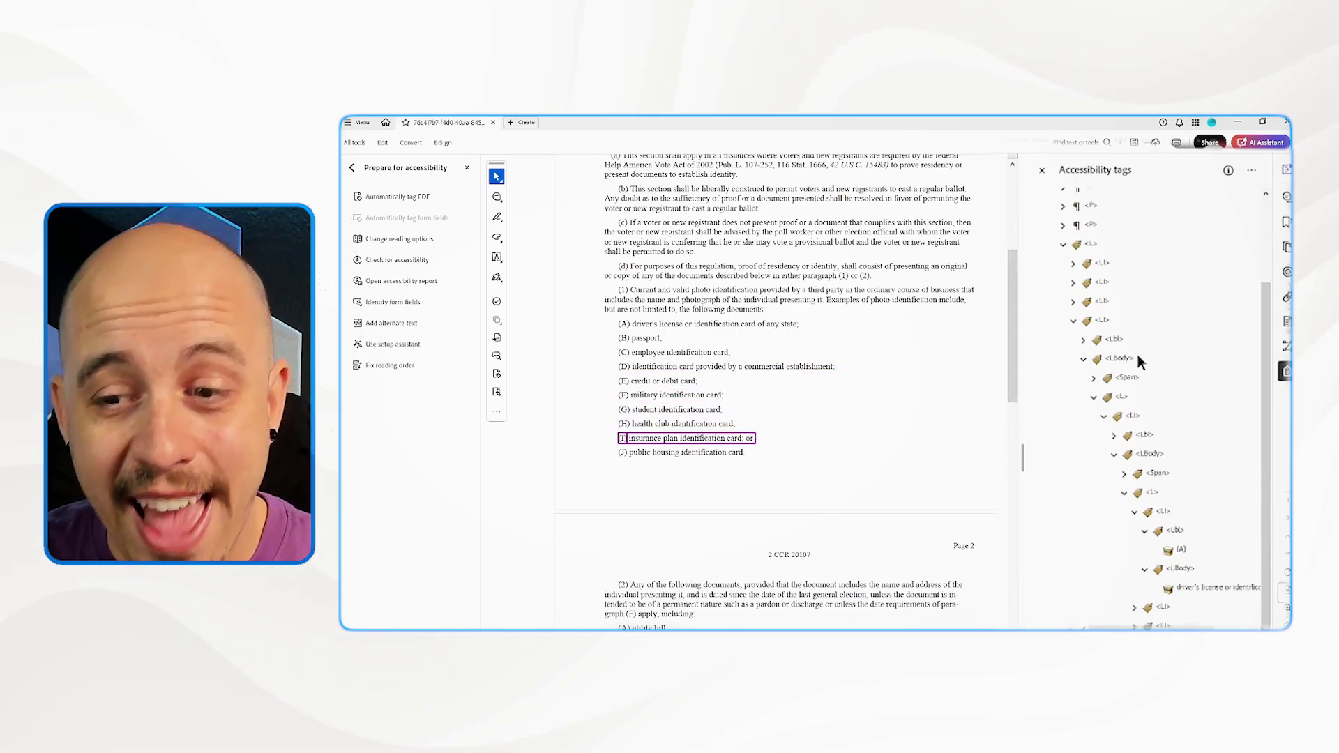
Expand the LI for item (2), its LBody and the nested L to examine how the item is tagged.
key(Right)
key(Down)
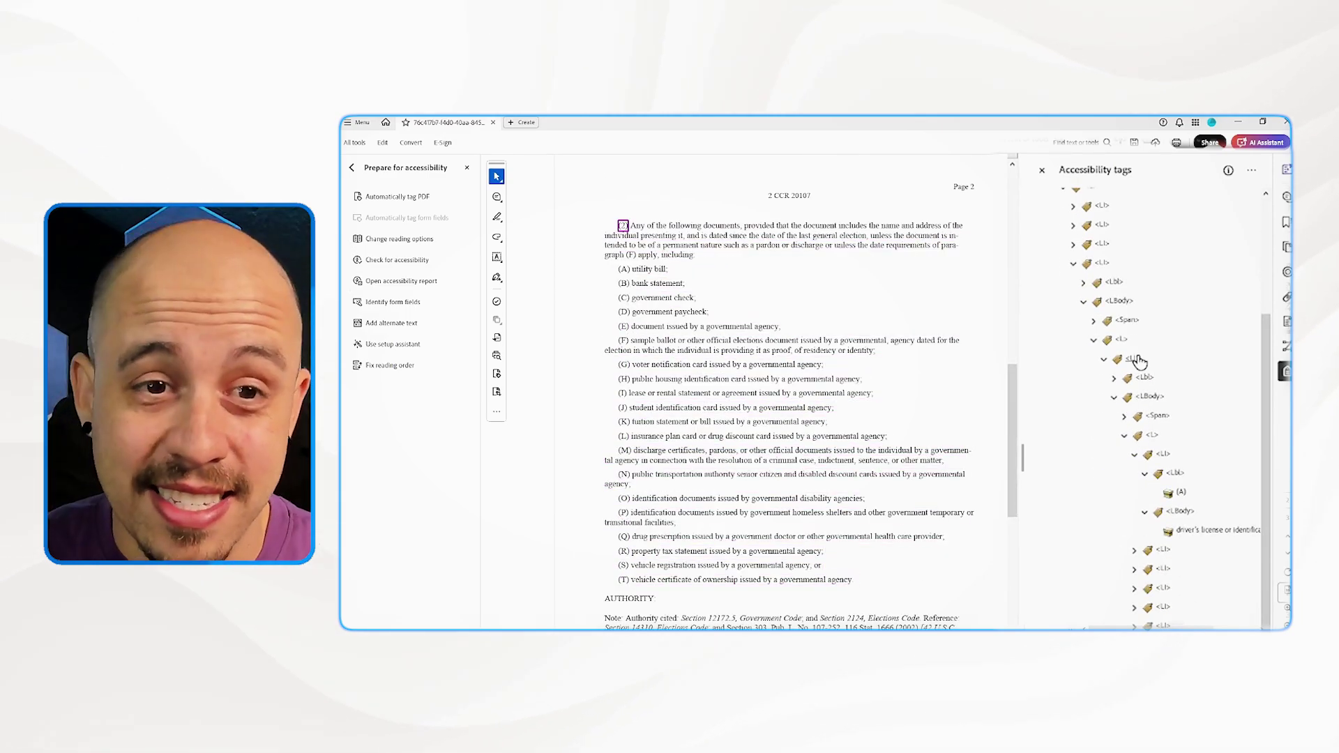
key(Up)
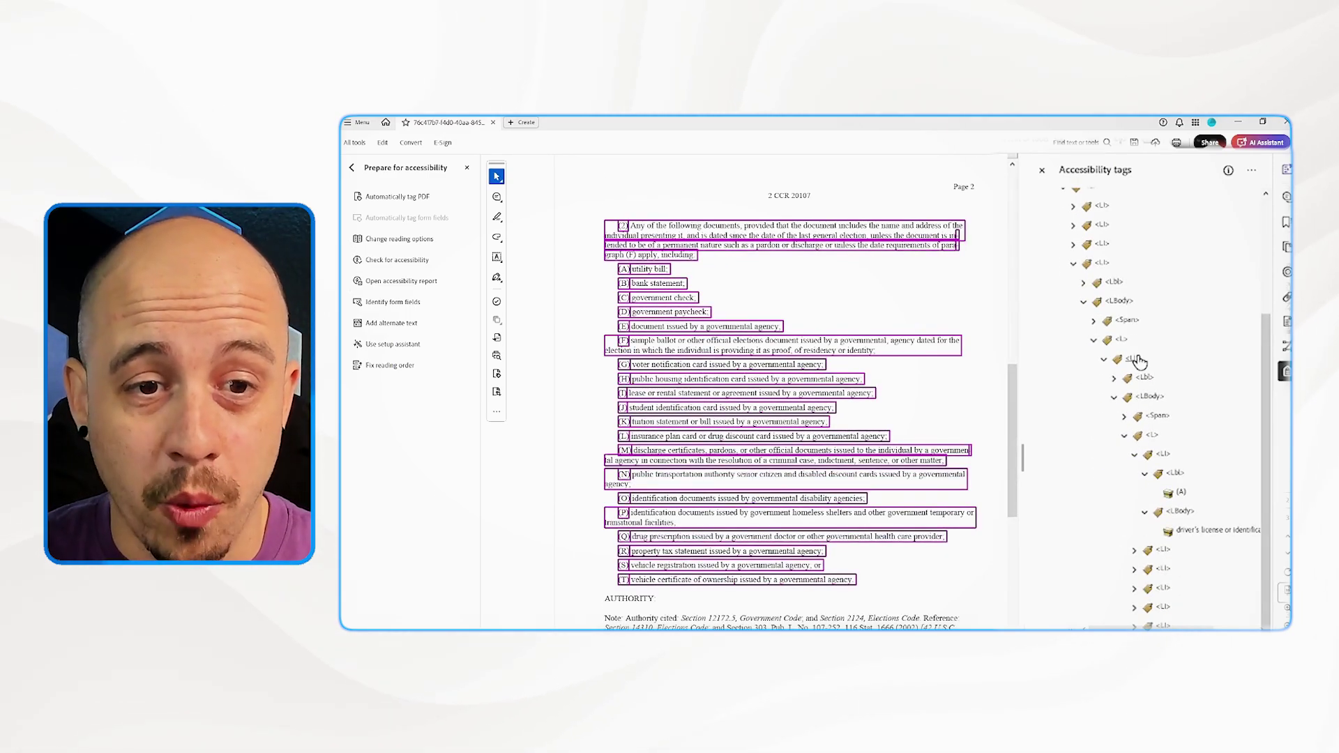
key(Down)
key(Up)
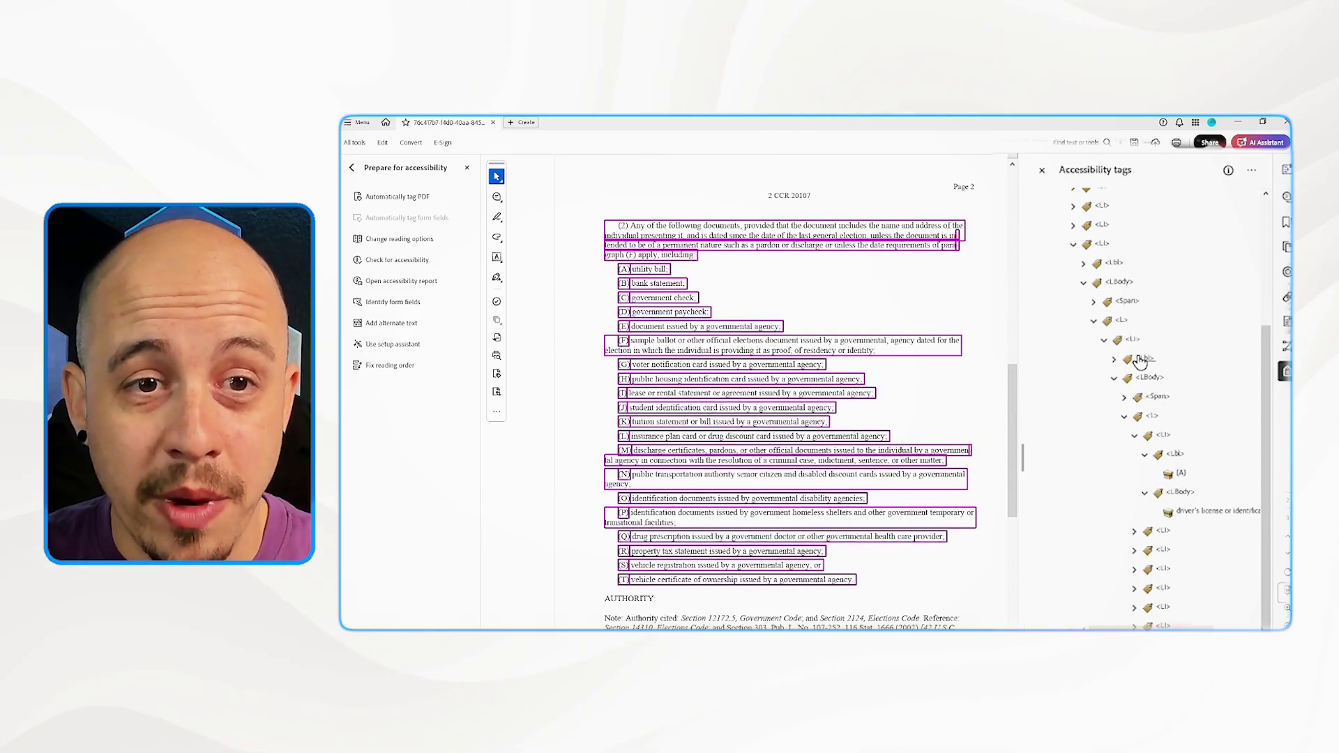
key(Down)
key(Down)
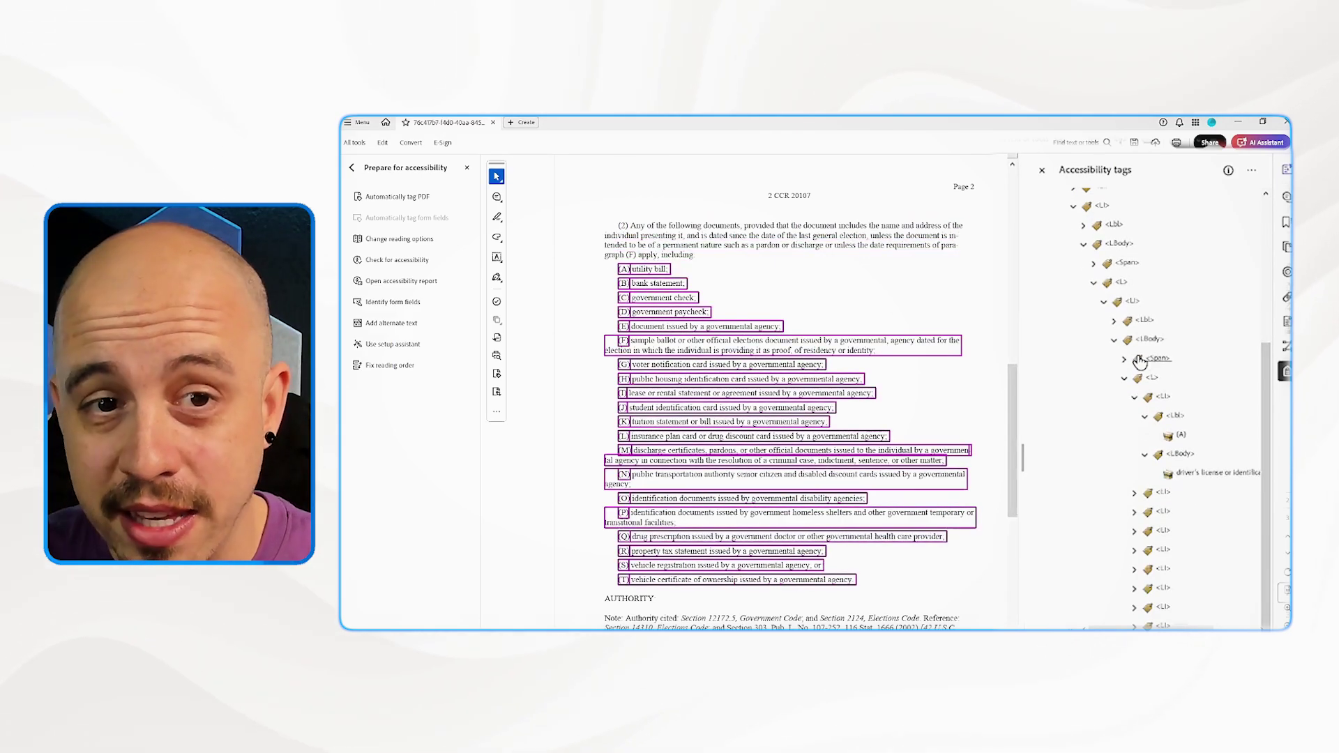
Step through the LI tags under item (2) and compare them with the lettered document items.
key(Down)
key(Down)
key(Down)
key(Down)
key(Down)
key(Down)
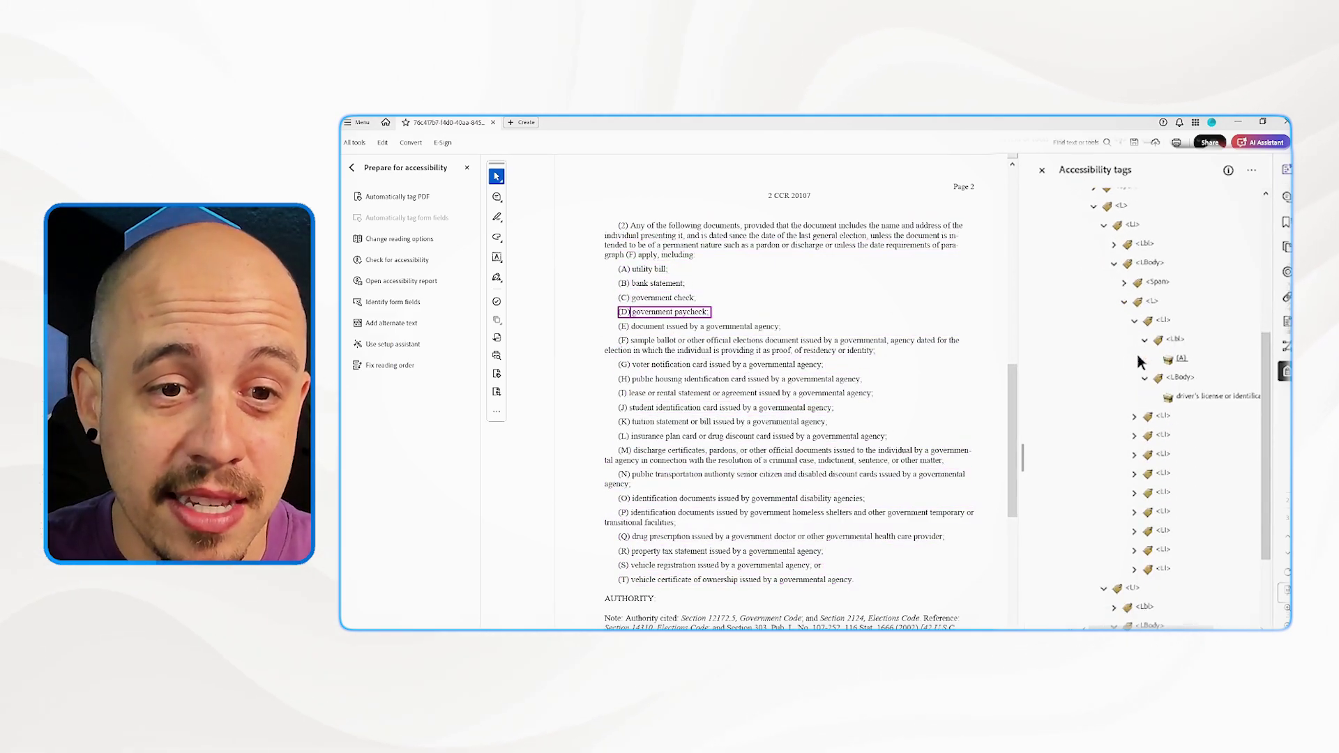
key(Down)
key(Down)
key(Down)
key(Down)
key(Down)
key(Down)
key(Down)
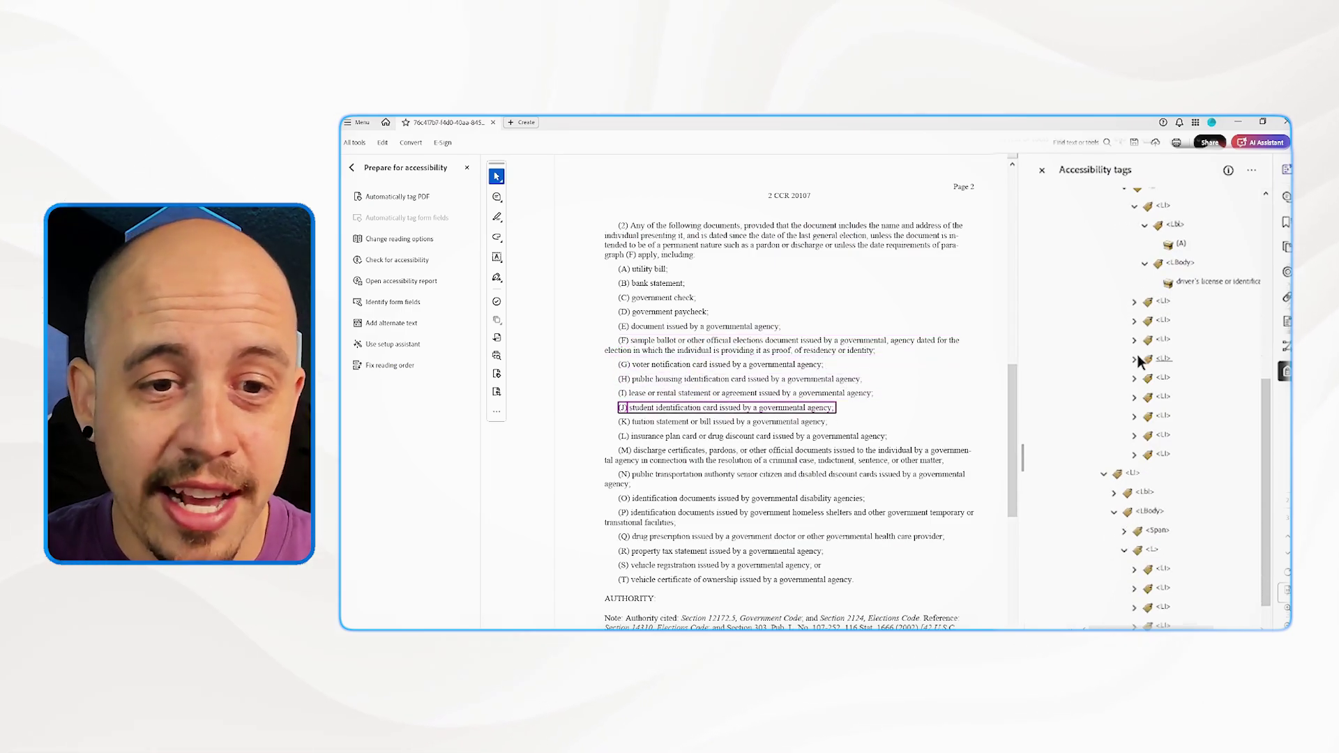
key(Down)
key(Down)
key(Down)
key(Down)
key(Down)
key(Down)
key(Down)
key(Down)
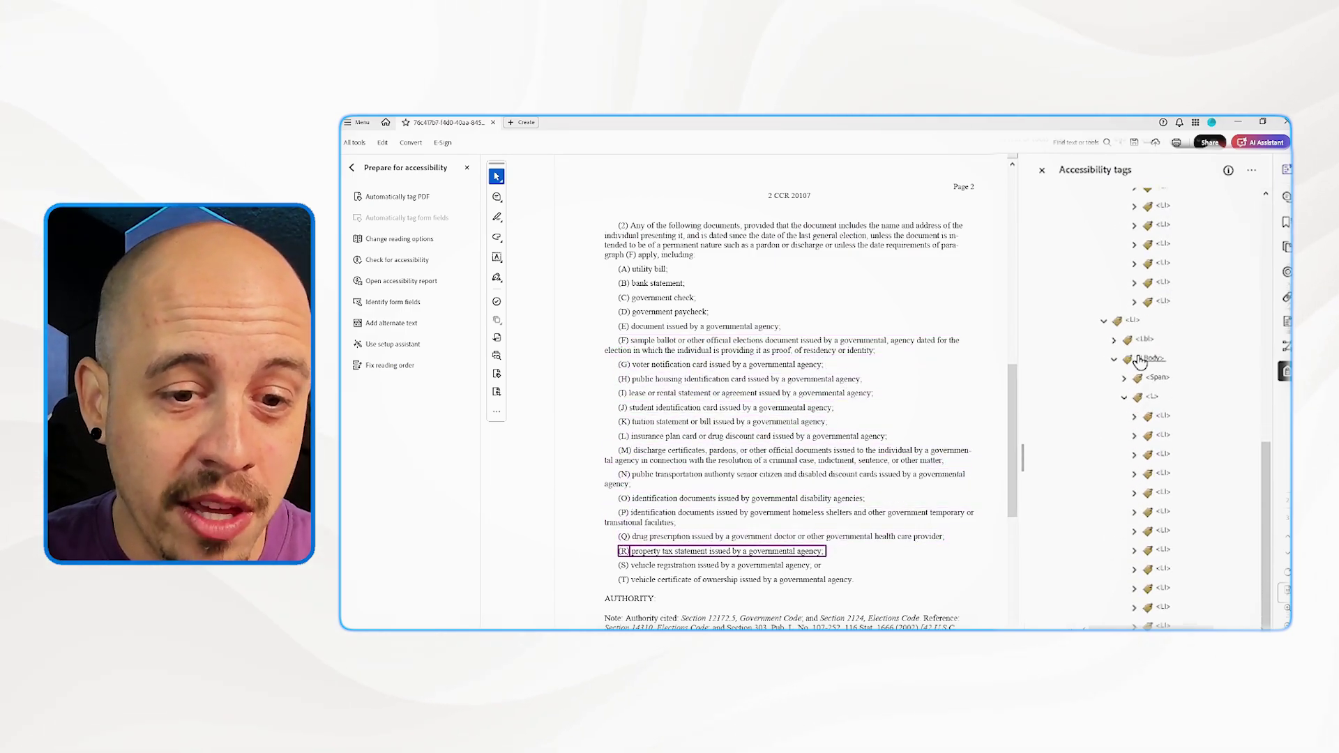
Examine the heading, note and list tags of the AUTHORITY and HISTORY sections against the page content.
key(Down)
key(Down)
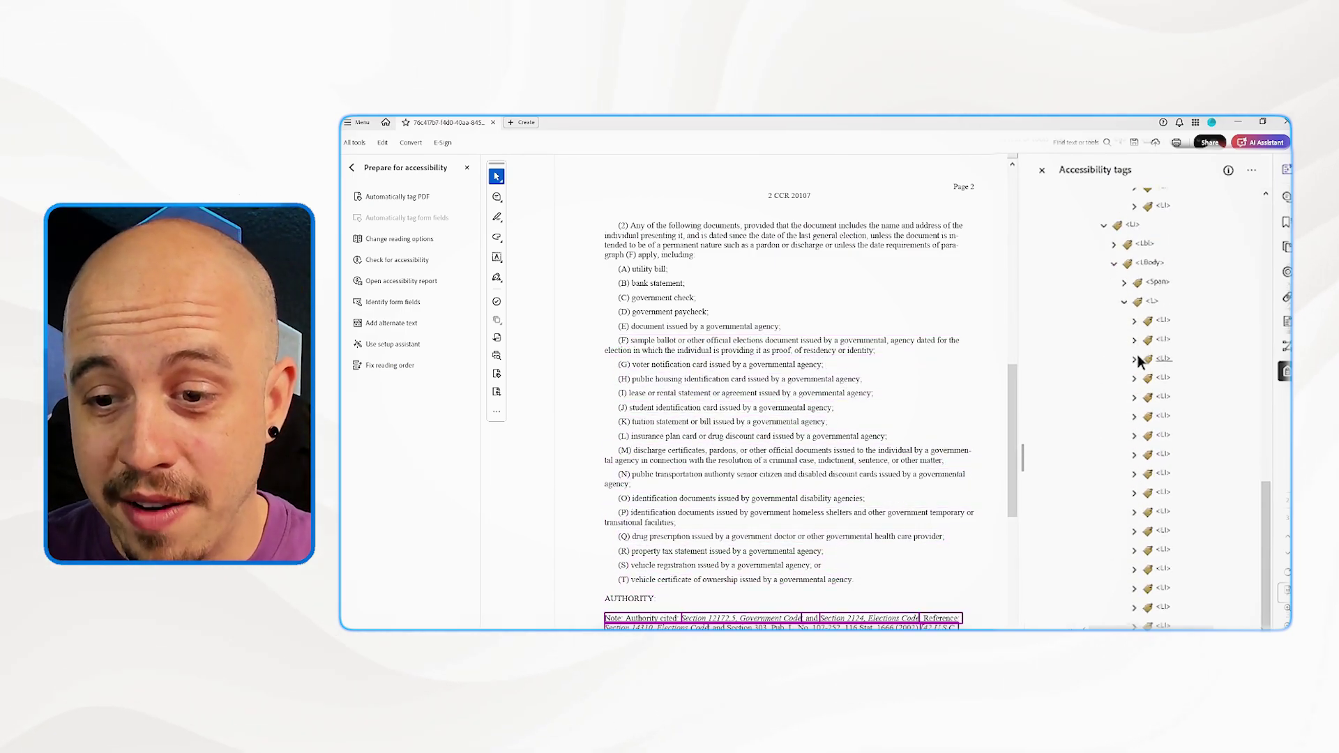
key(Up)
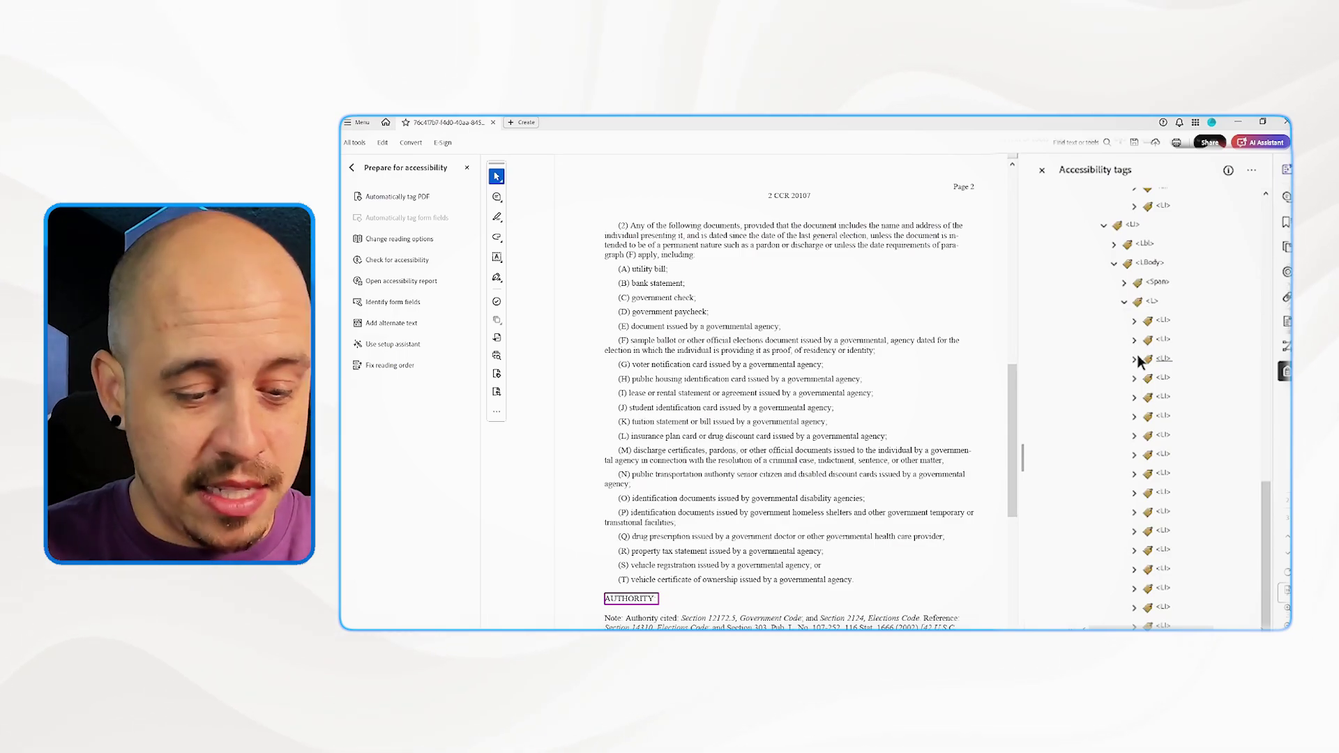
key(Down)
key(Down)
key(Down)
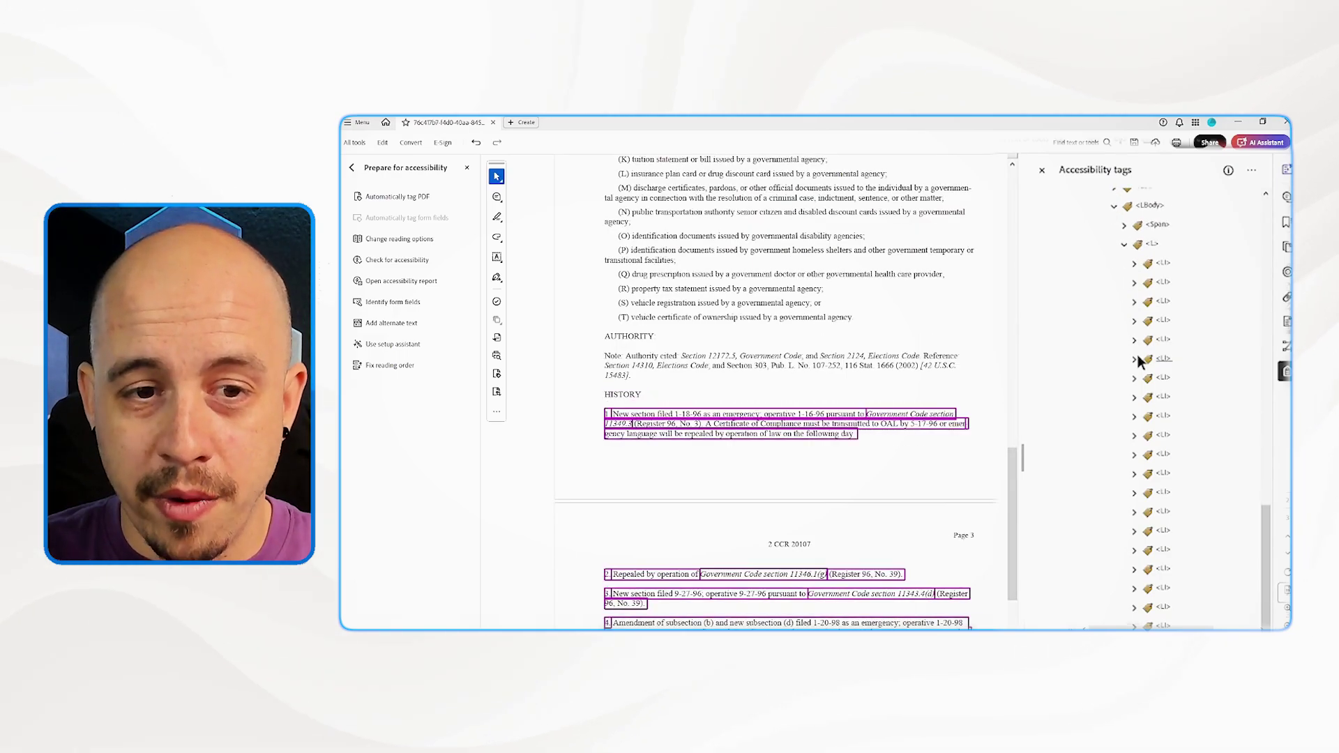
scroll(698, 453, down, 6)
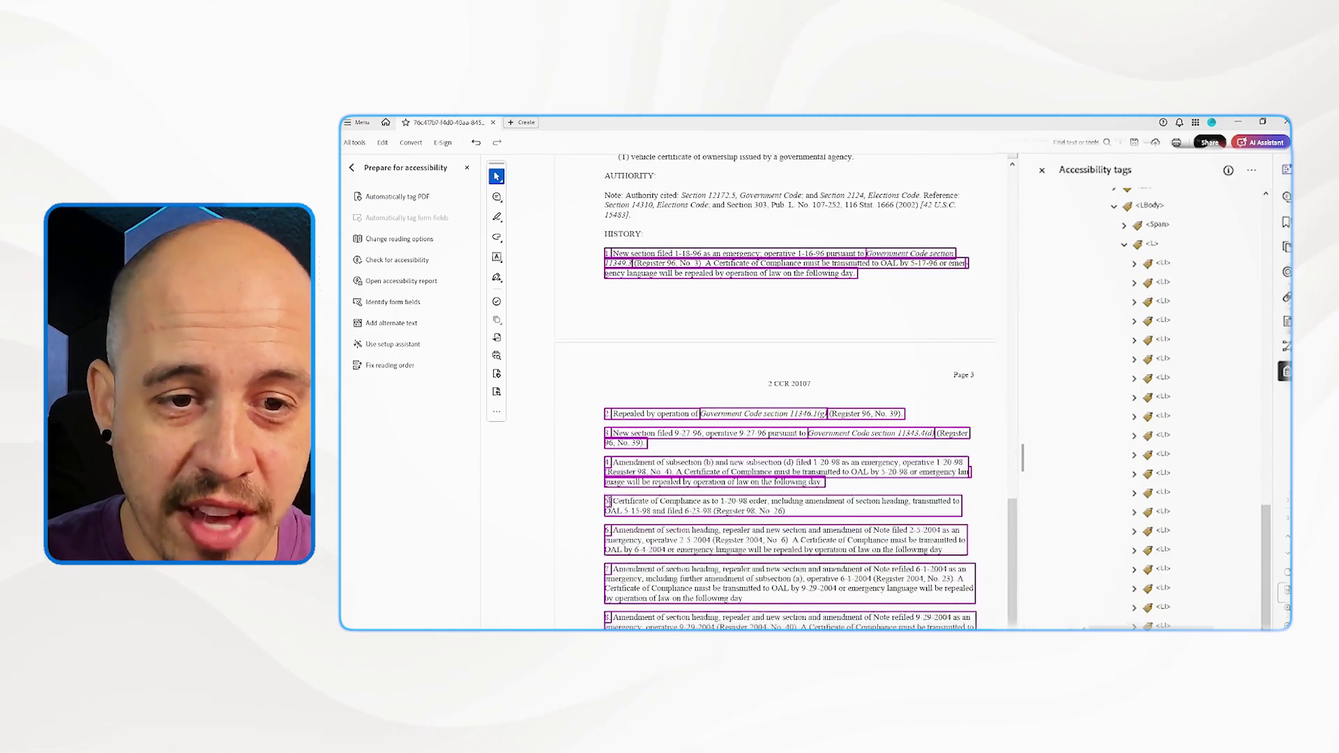
Step through the LI tags of the HISTORY list and compare them with numbered entries 1 to 11.
key(Down)
key(Down)
key(Down)
key(Down)
key(Down)
key(Down)
key(Down)
key(Down)
key(Down)
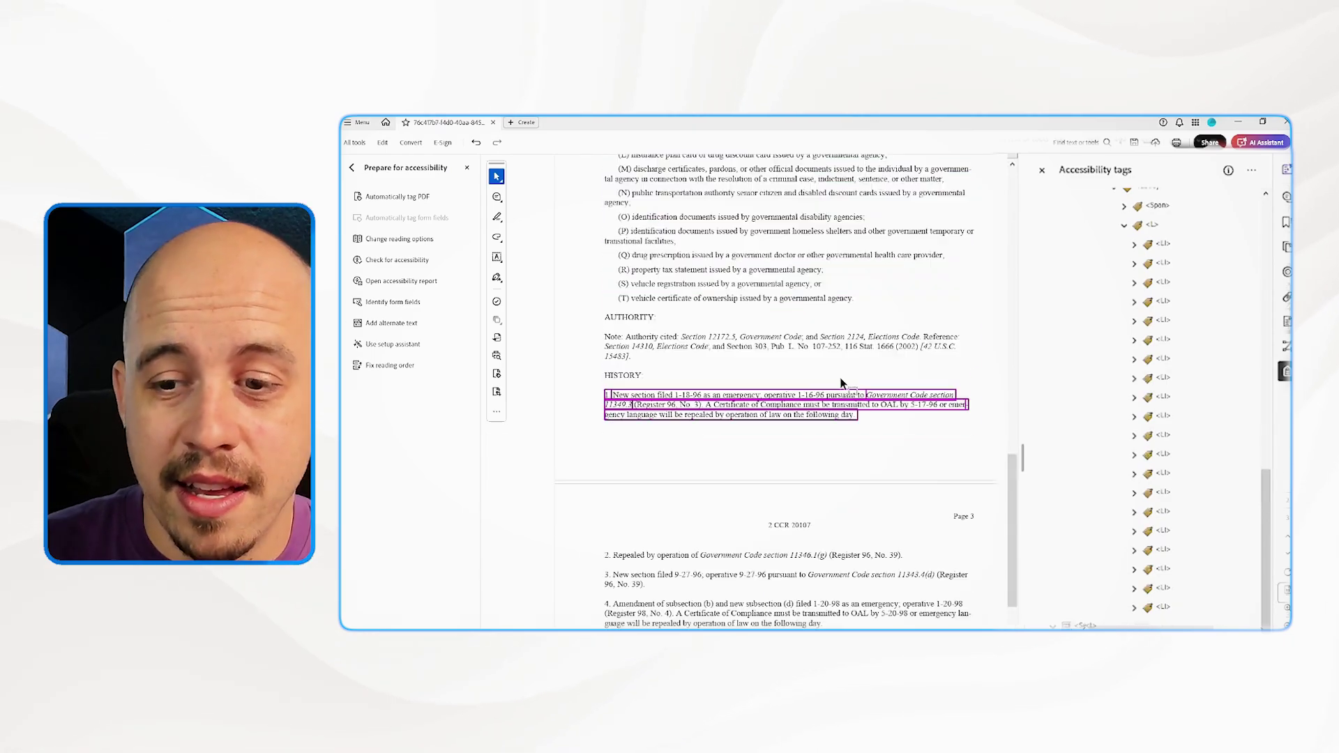
key(Down)
key(Down)
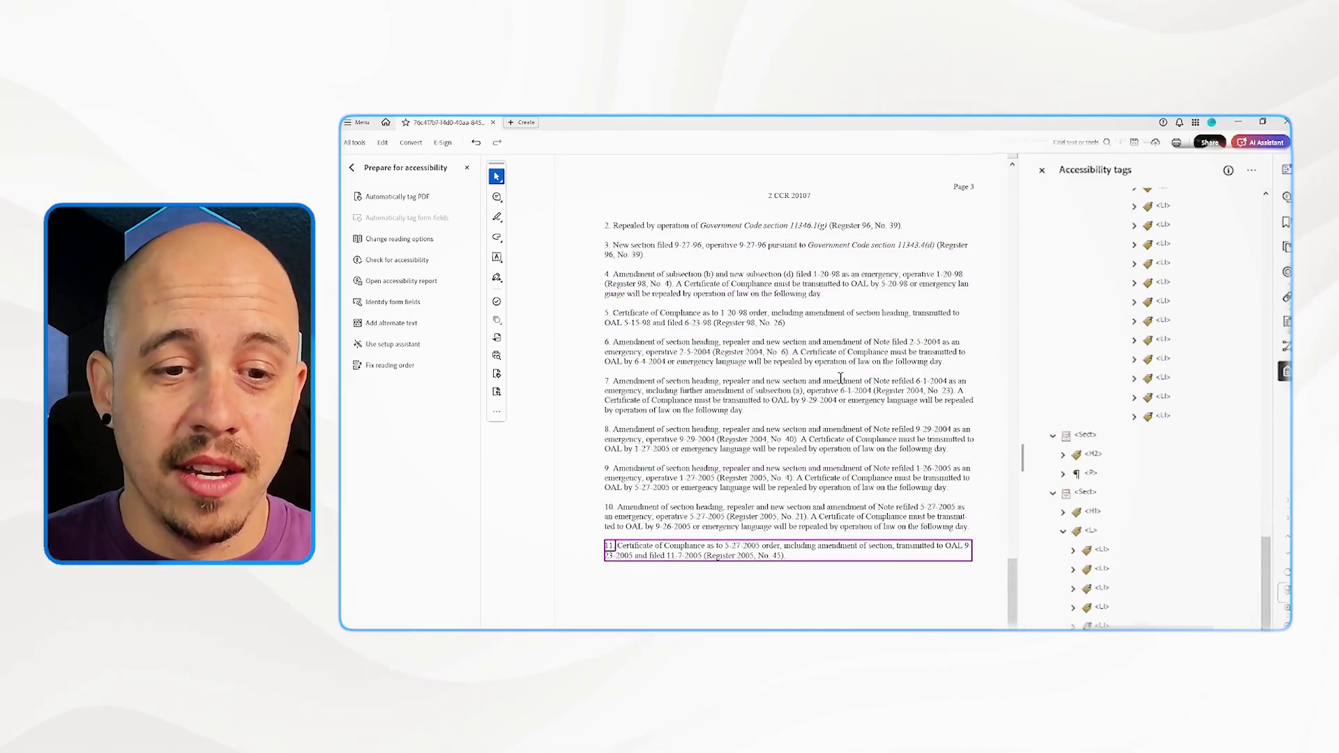
key(Up)
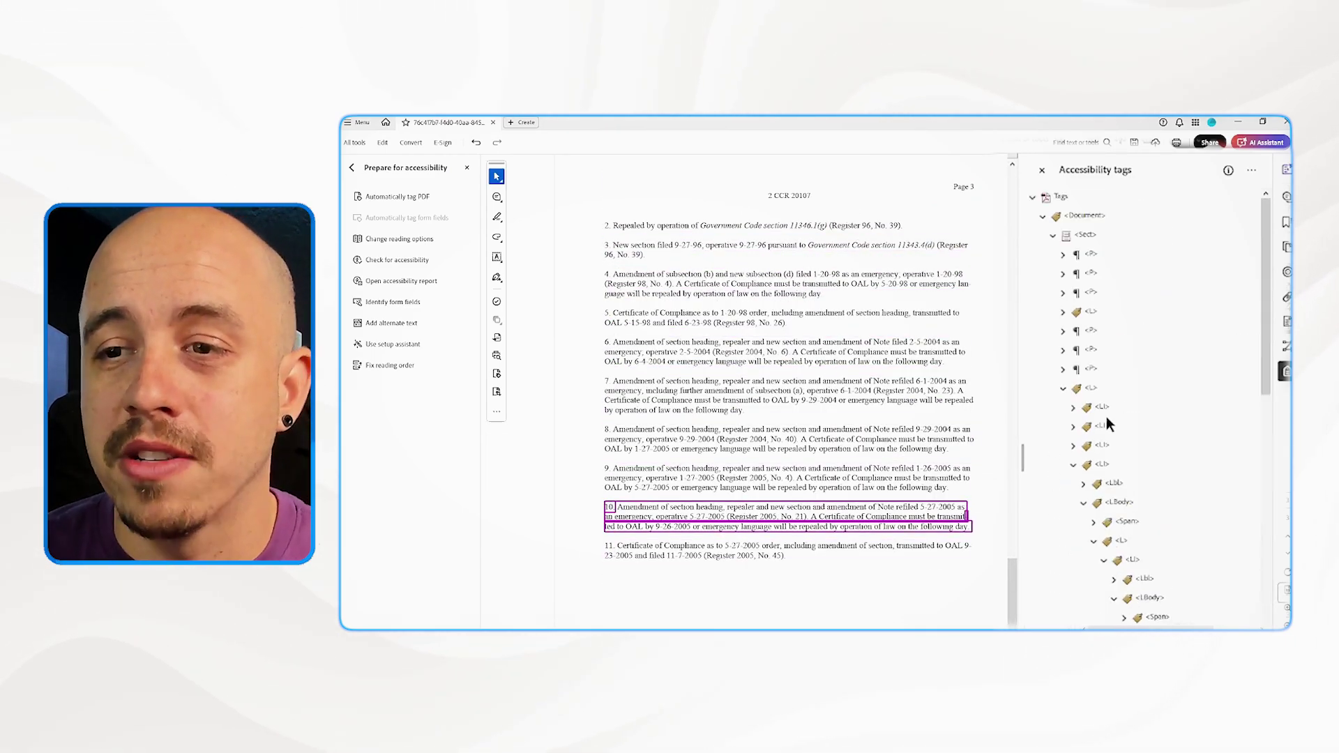
Collapse the long regulations list and change the tag of the "BARCLAYS OFFICIAL CALIFORNIA CODE OF REGULATIONS" line to H1.
click(1063, 389)
click(1093, 257)
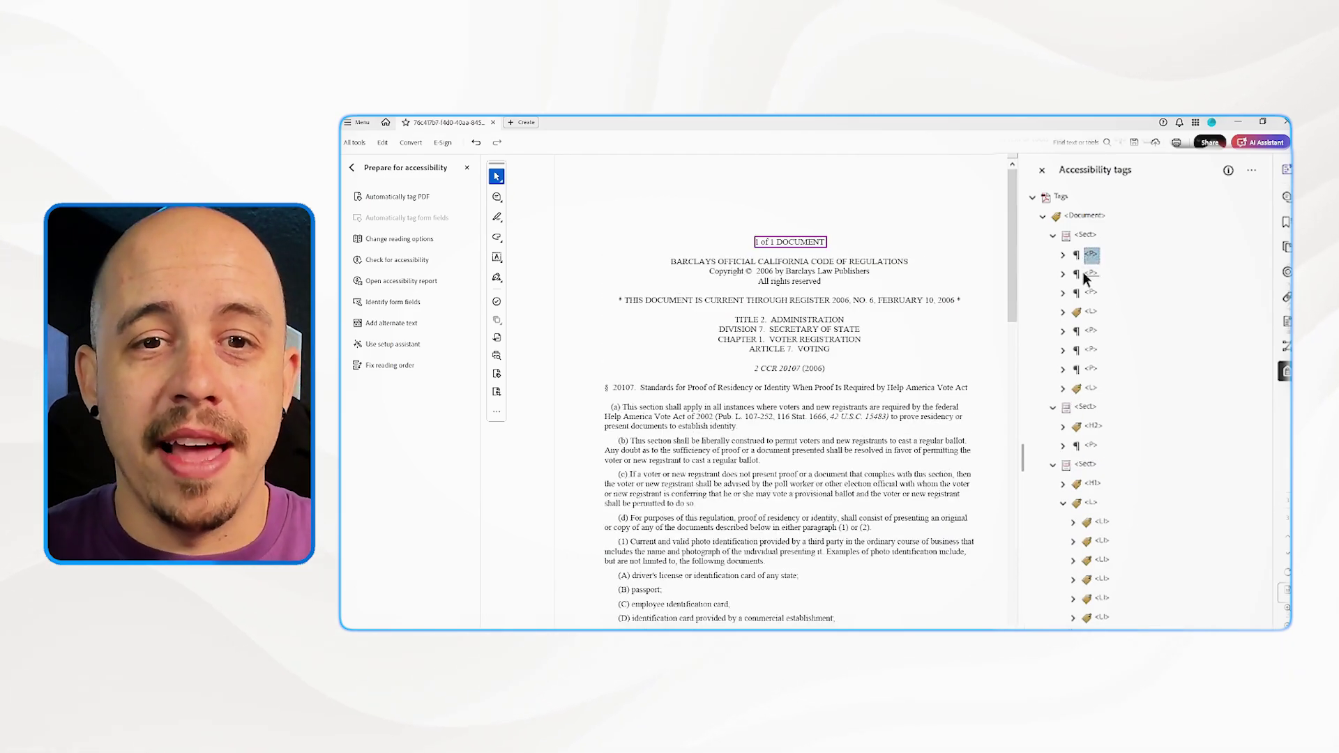
click(1083, 274)
text(H1)
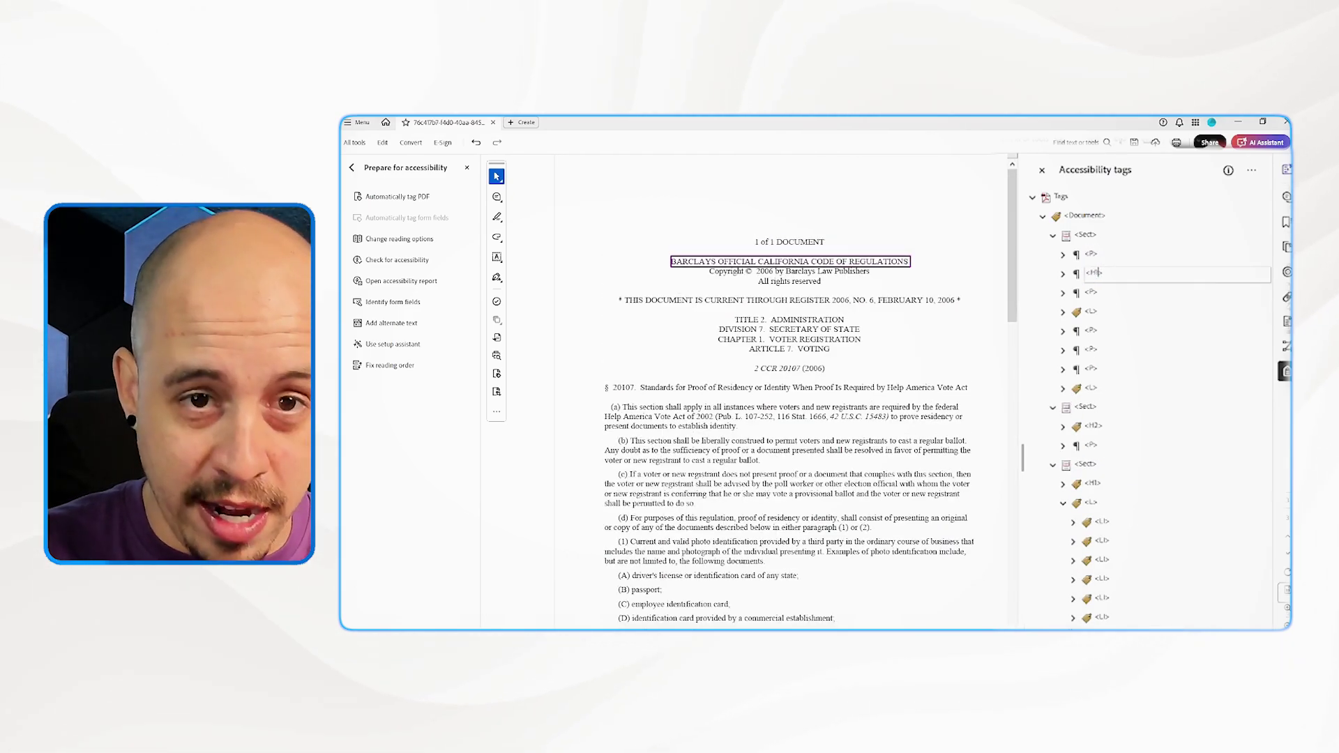
key(Return)
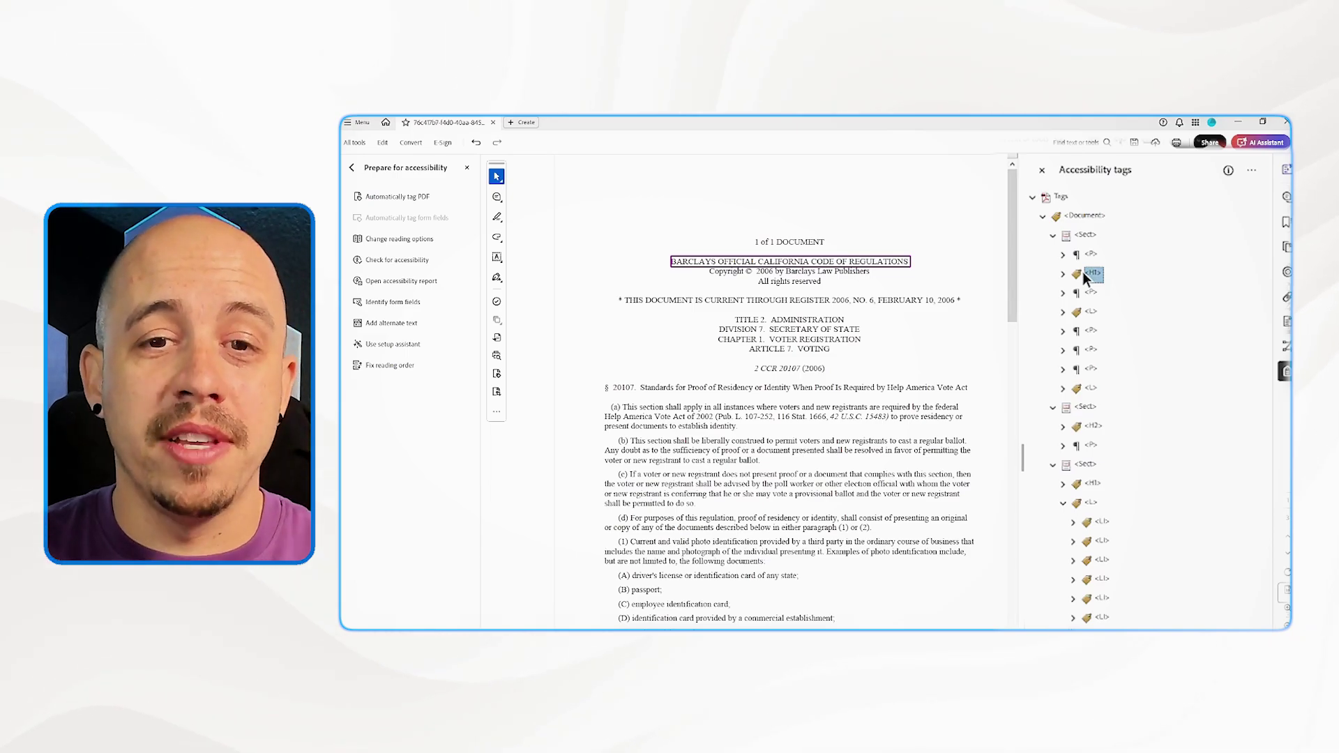
Expand the L tag of the "THIS DOCUMENT IS CURRENT THROUGH REGISTER" line down to its Lbl and LBody content.
key(Down)
key(Down)
key(Right)
key(Down)
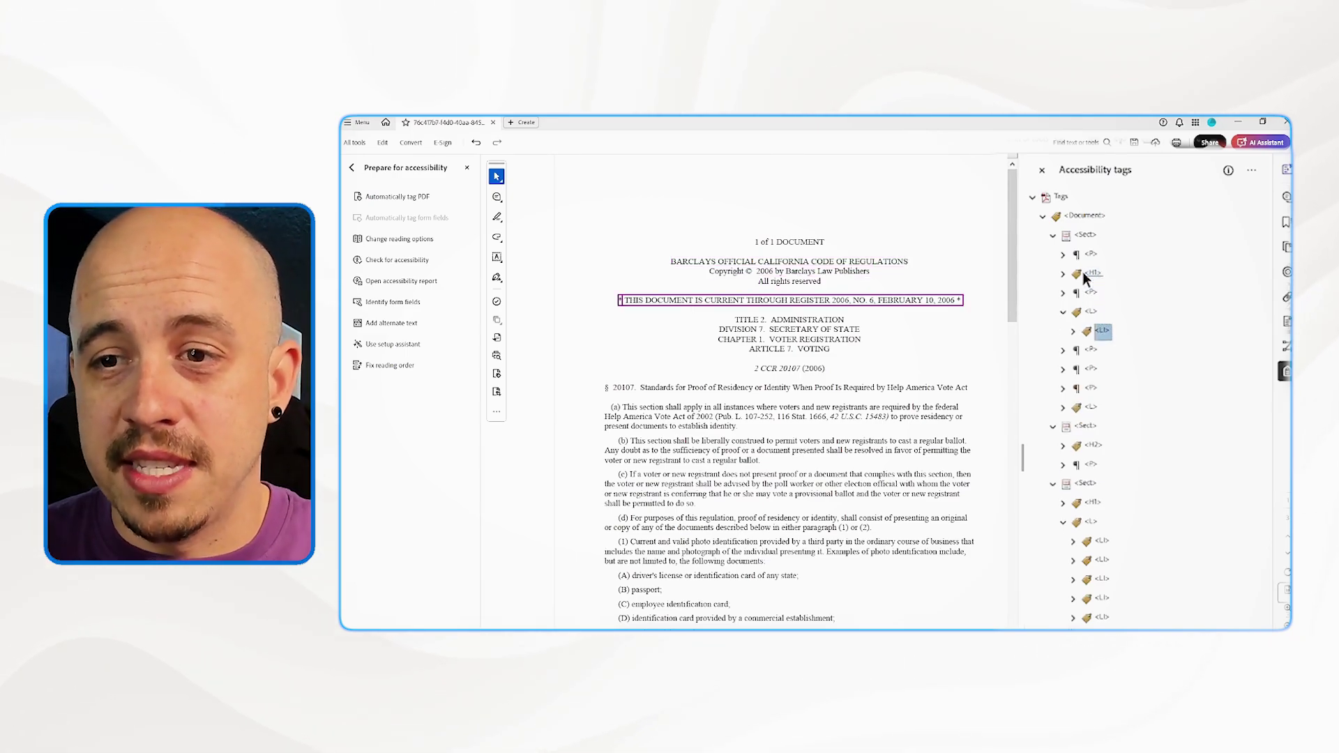
key(Right)
key(Down)
key(Right)
key(Down)
key(Down)
key(Right)
key(Down)
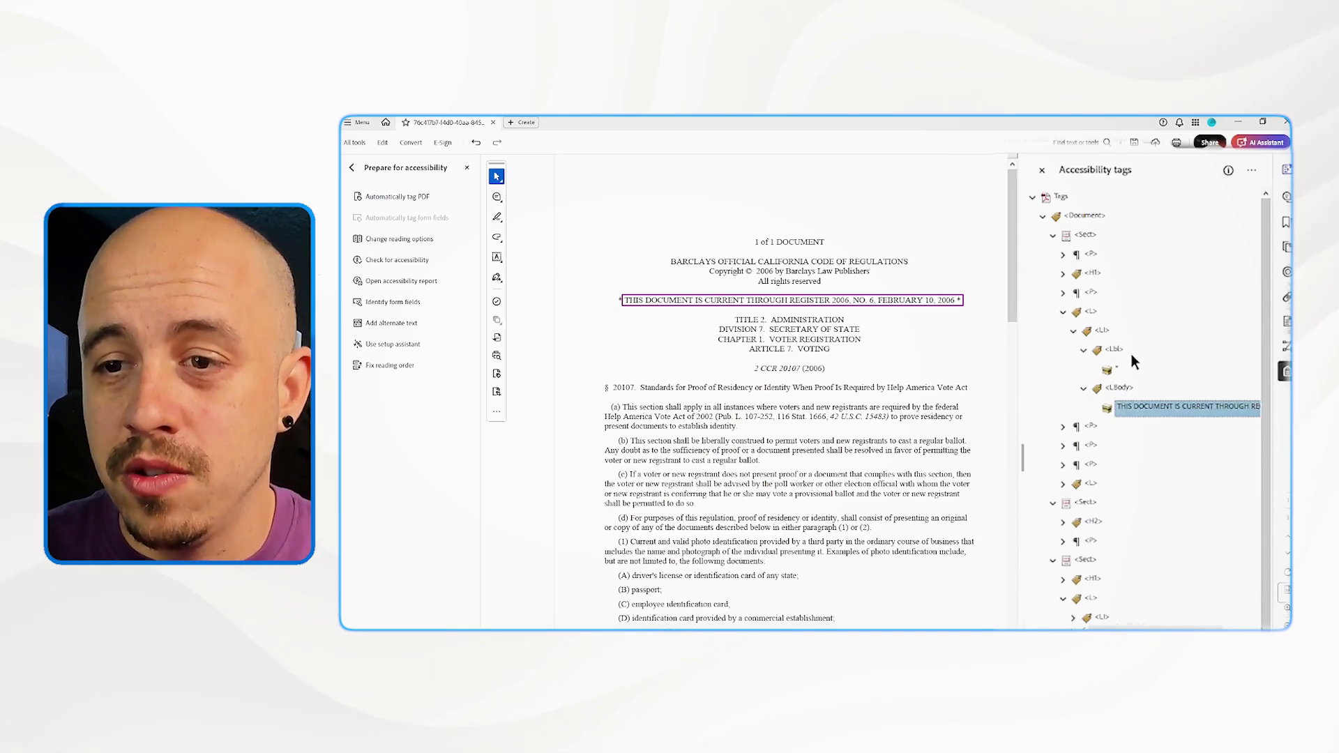
Move the asterisk into the LBody, place that LBody below the copyright paragraph, and delete the leftover L tag.
drag(1109, 371, 1092, 298)
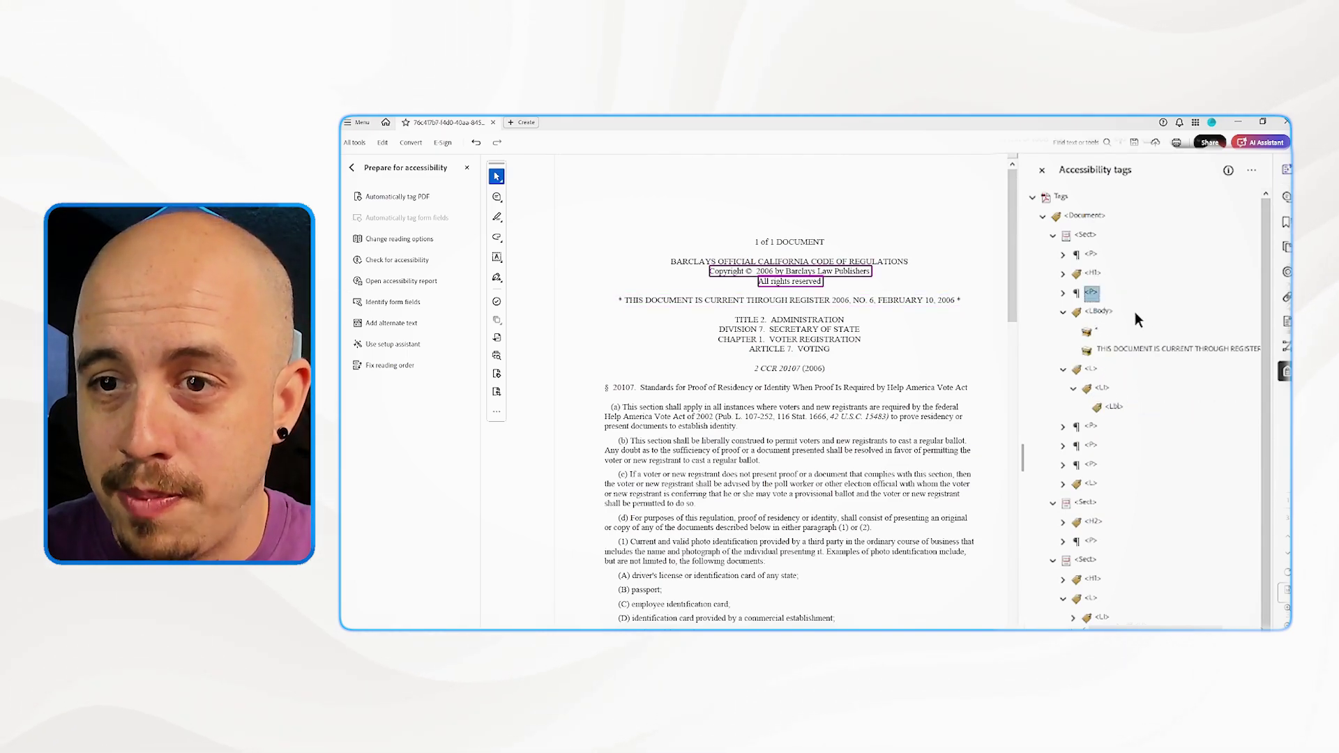
click(1092, 373)
key(Delete)
Change the LBody tag of the "THIS DOCUMENT IS CURRENT THROUGH REGISTER" line to P.
click(1113, 313)
click(1115, 312)
key(BackSpace)
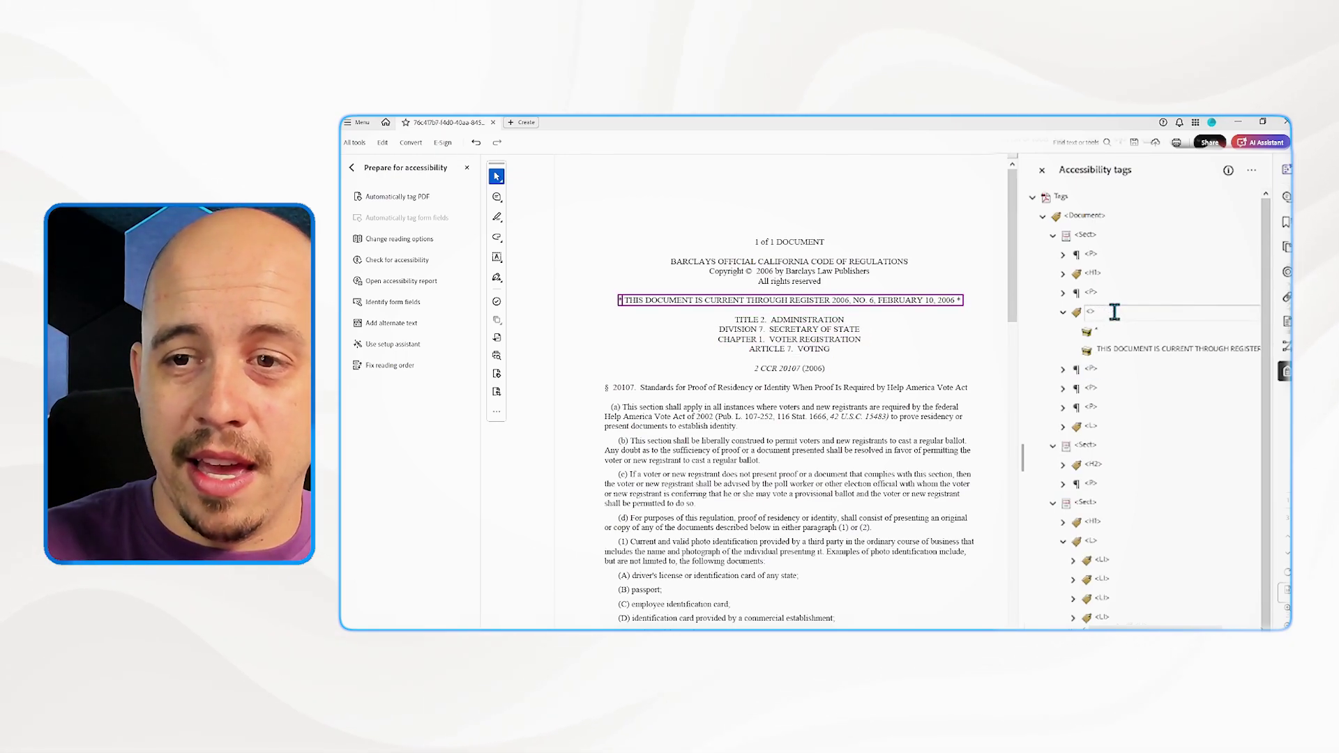
text(P)
key(Return)
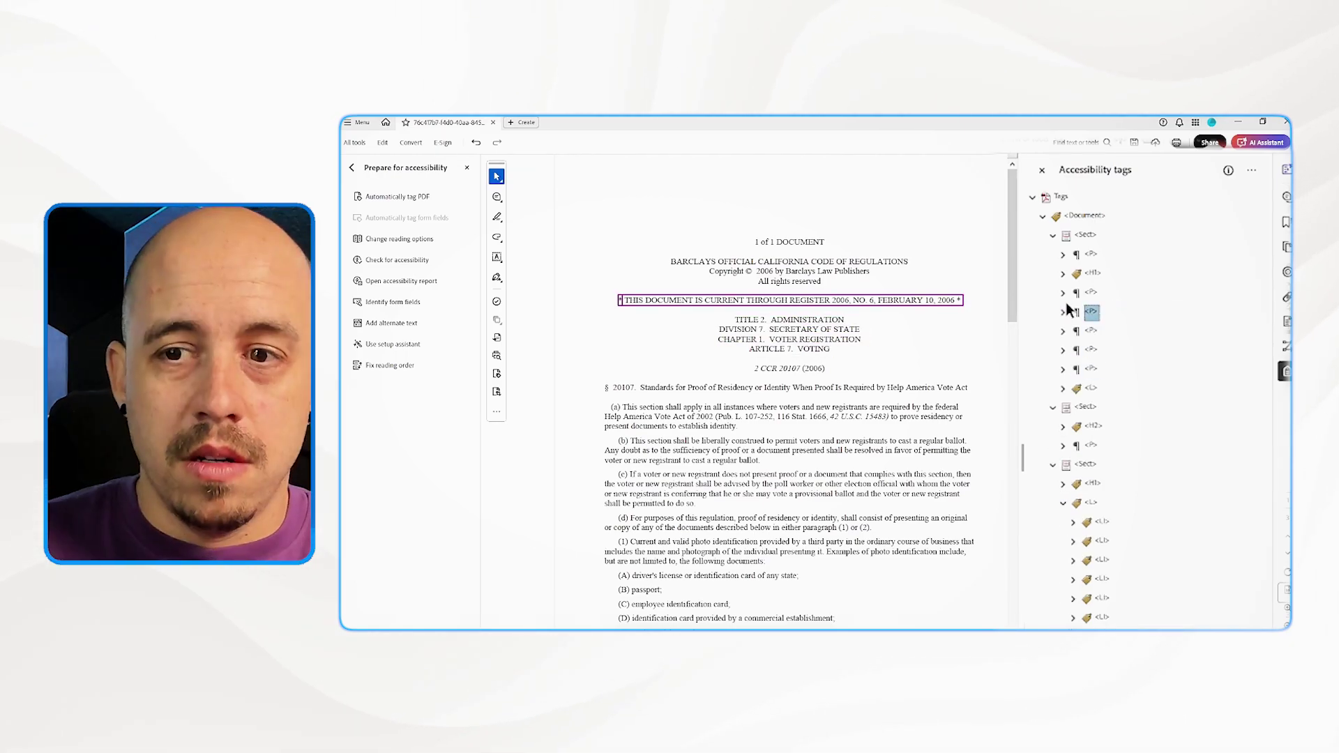
Change the tag of the "§ 20107. Standards for Proof of Residency or Identity" heading to H2.
key(Down)
key(Down)
key(Down)
key(F2)
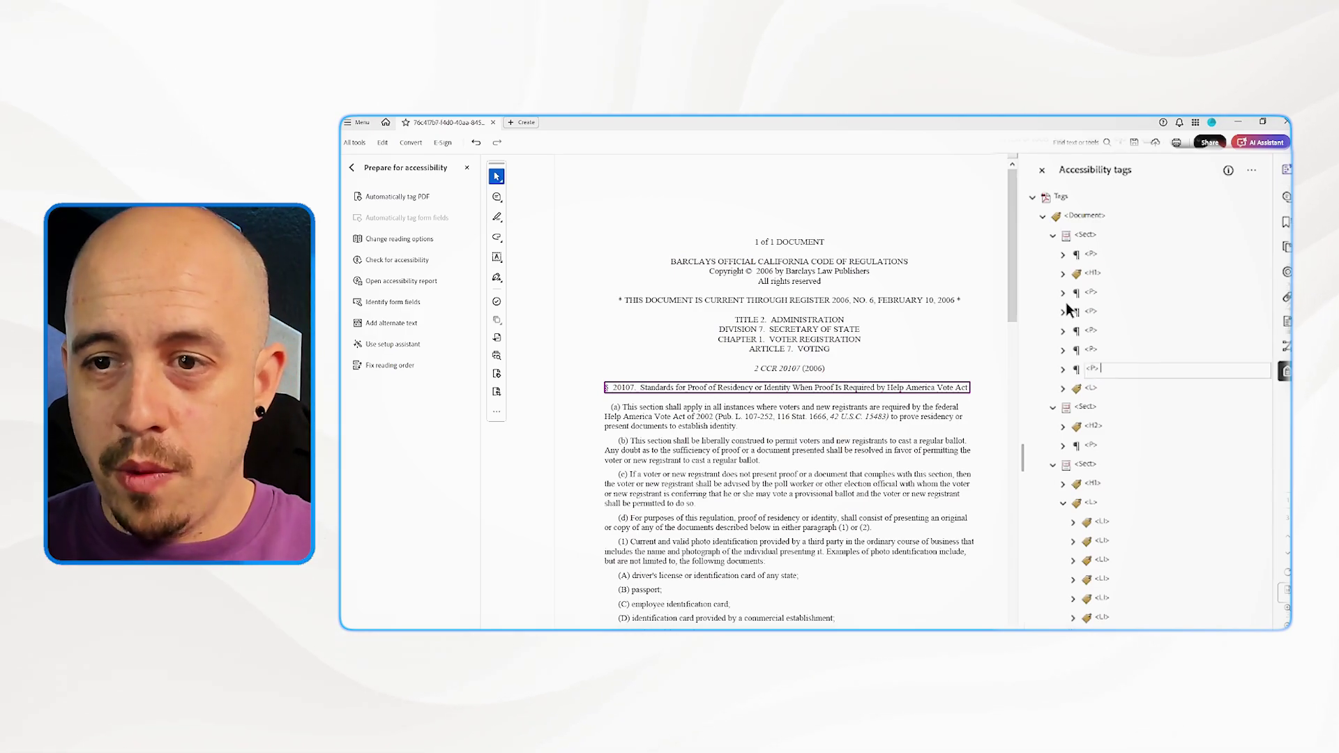
text(H2)
key(Return)
Check the AUTHORITY section's tags, change the HISTORY heading's tag to H2, and save the file.
key(Down)
key(Down)
key(Down)
key(Down)
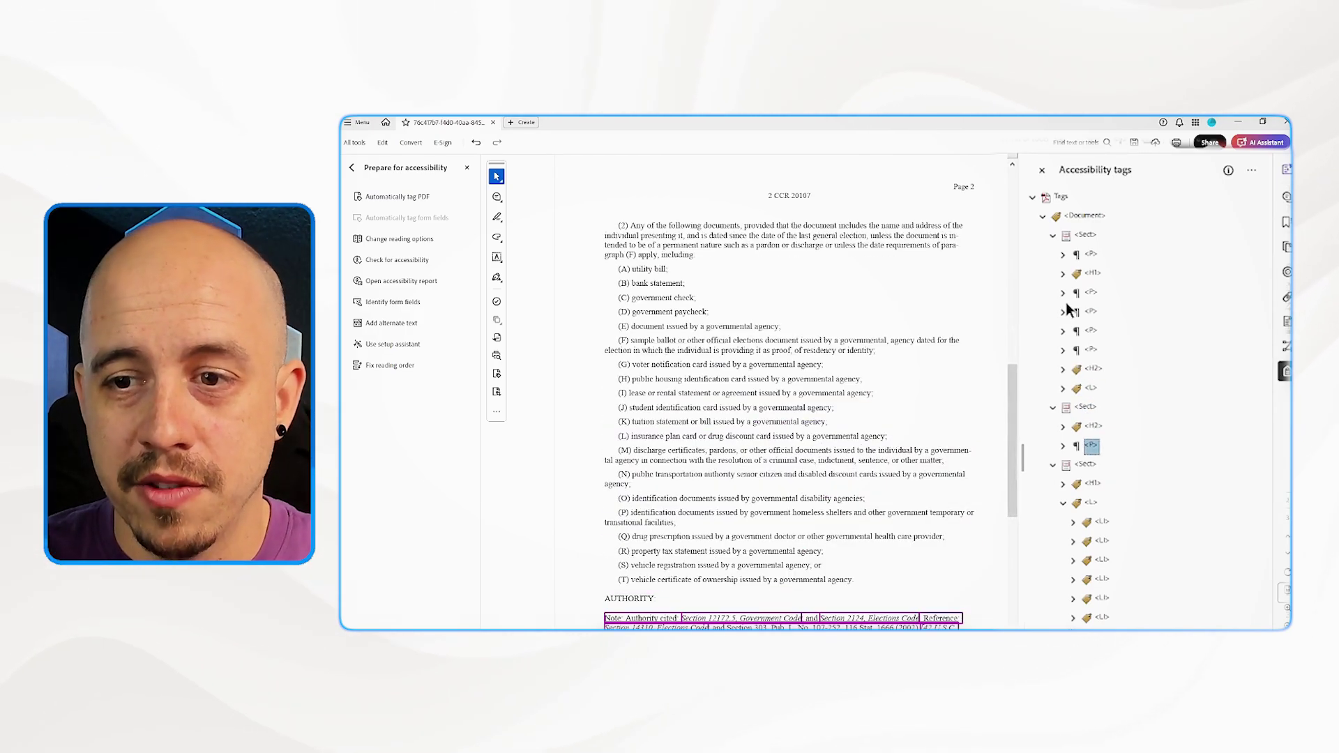
key(Up)
key(Up)
click(1092, 503)
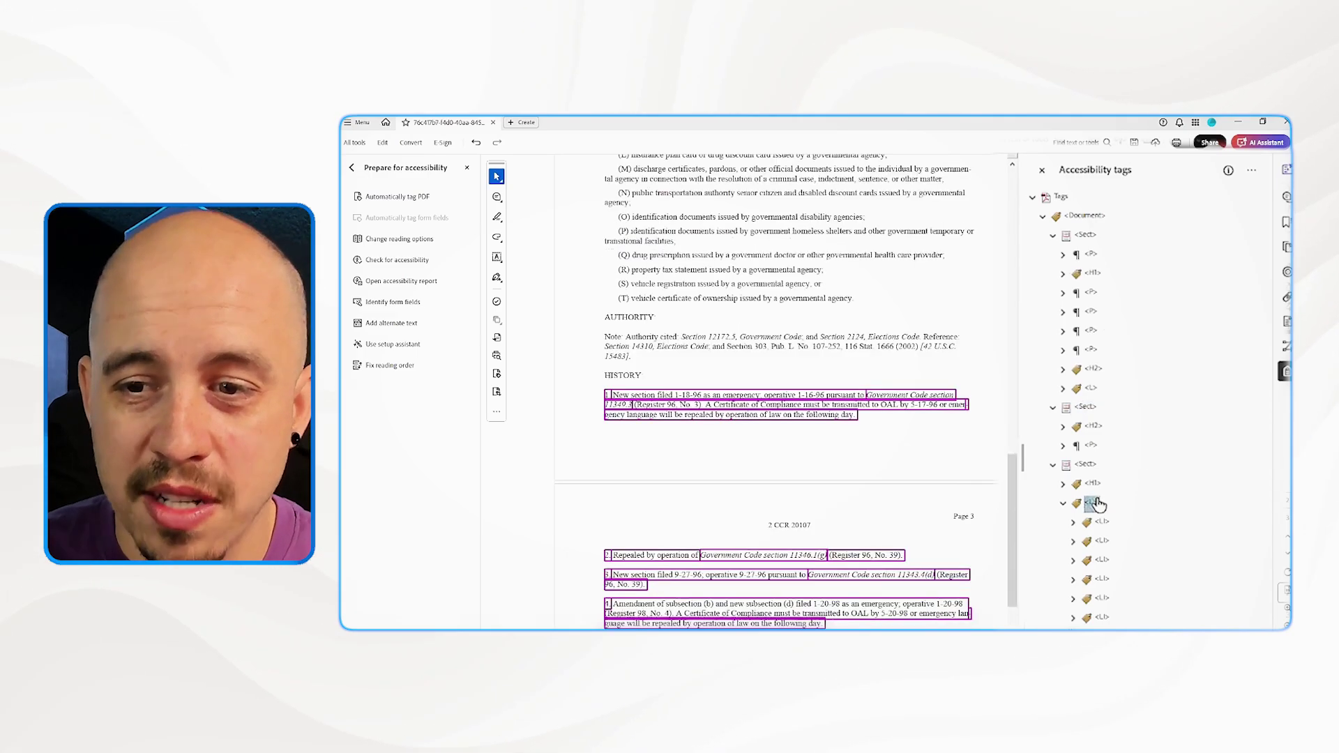
key(Up)
key(F2)
key(BackSpace)
text(2)
key(Return)
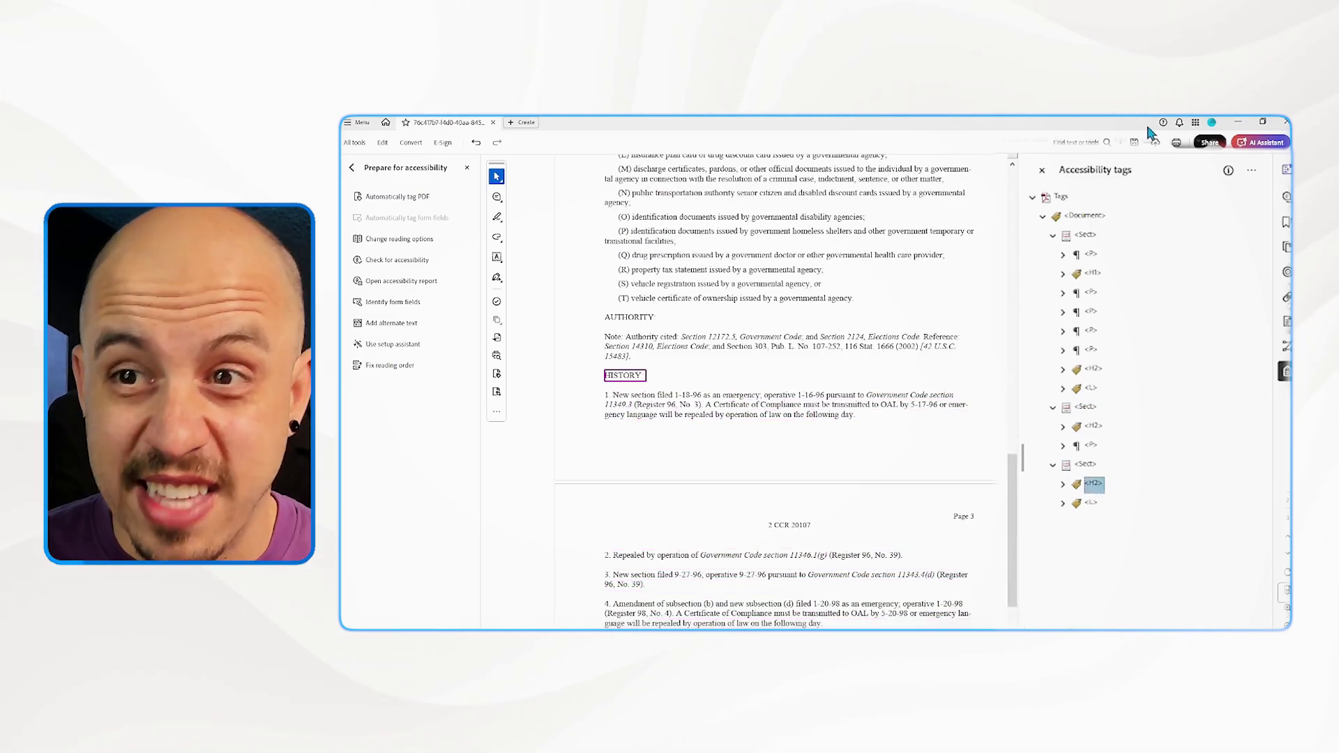
click(1134, 142)
scroll(812, 357, up, 10)
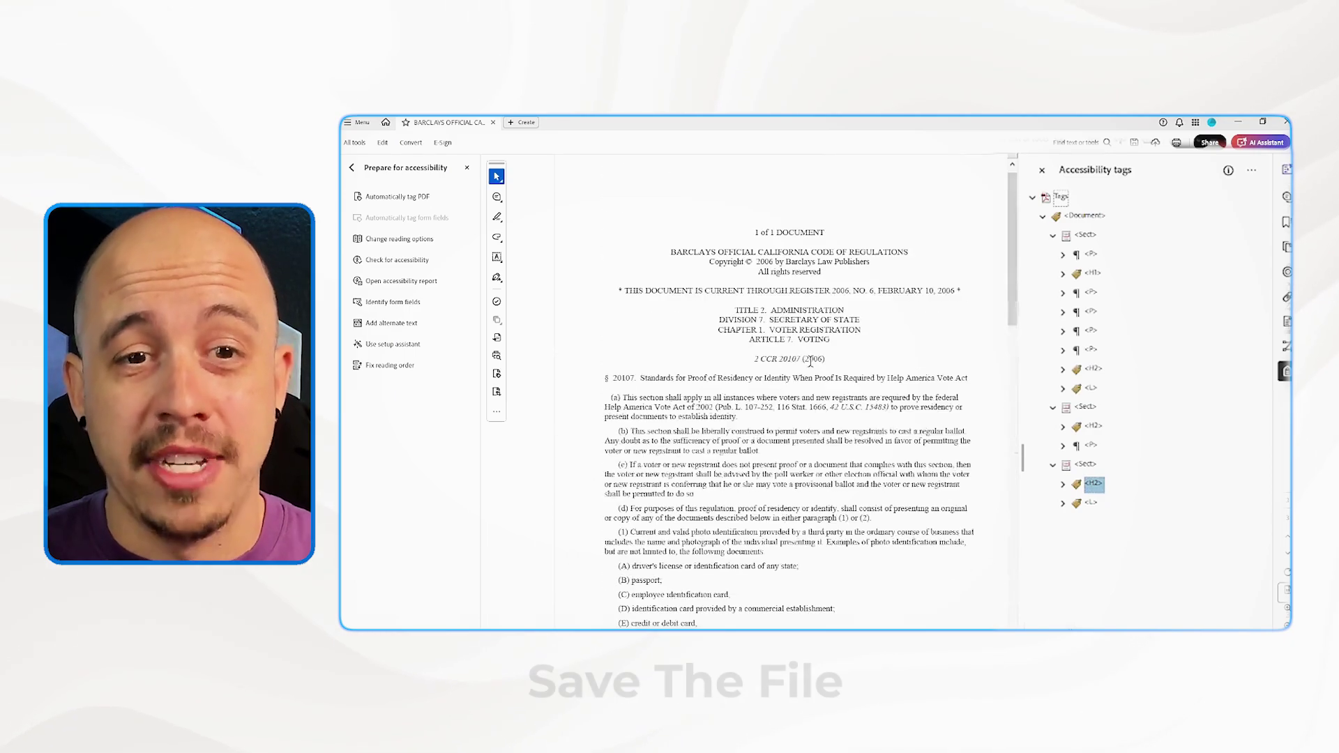
Set the subject to "Voter needs" in the document properties and accept the changes.
click(365, 123)
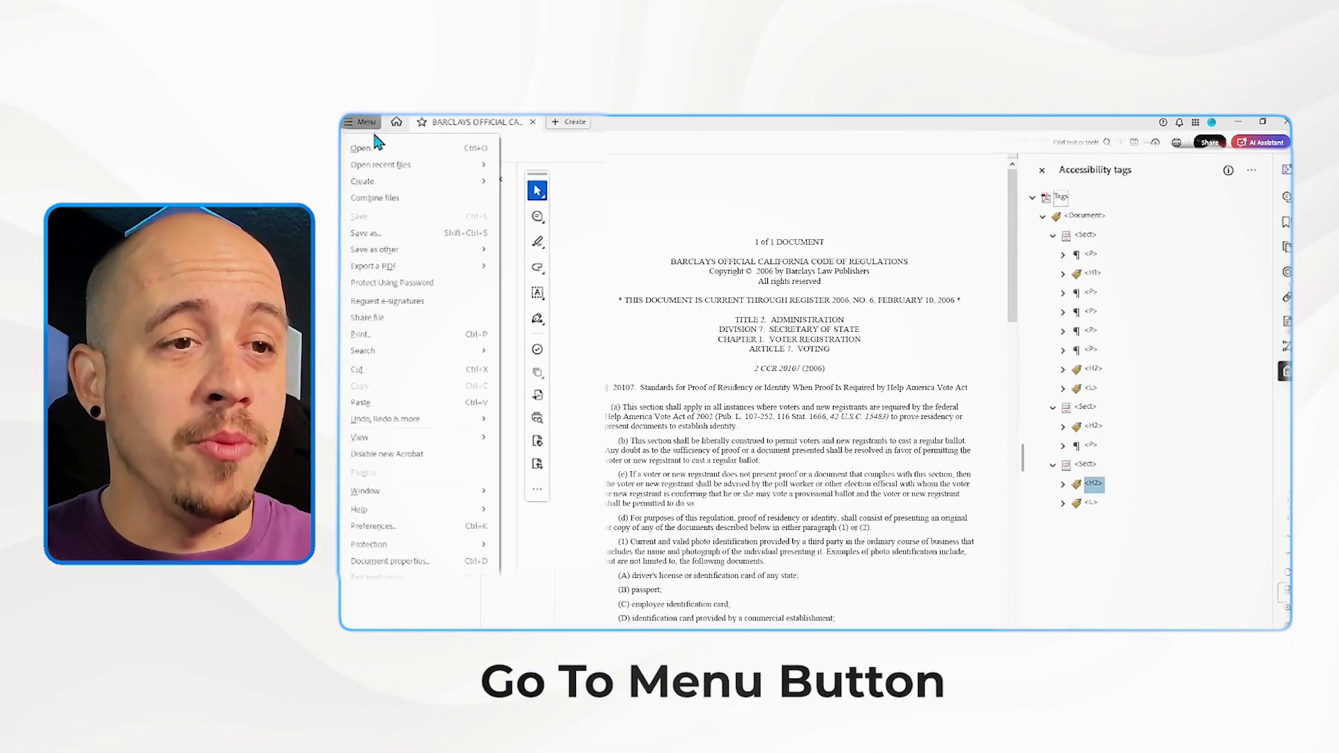
click(390, 562)
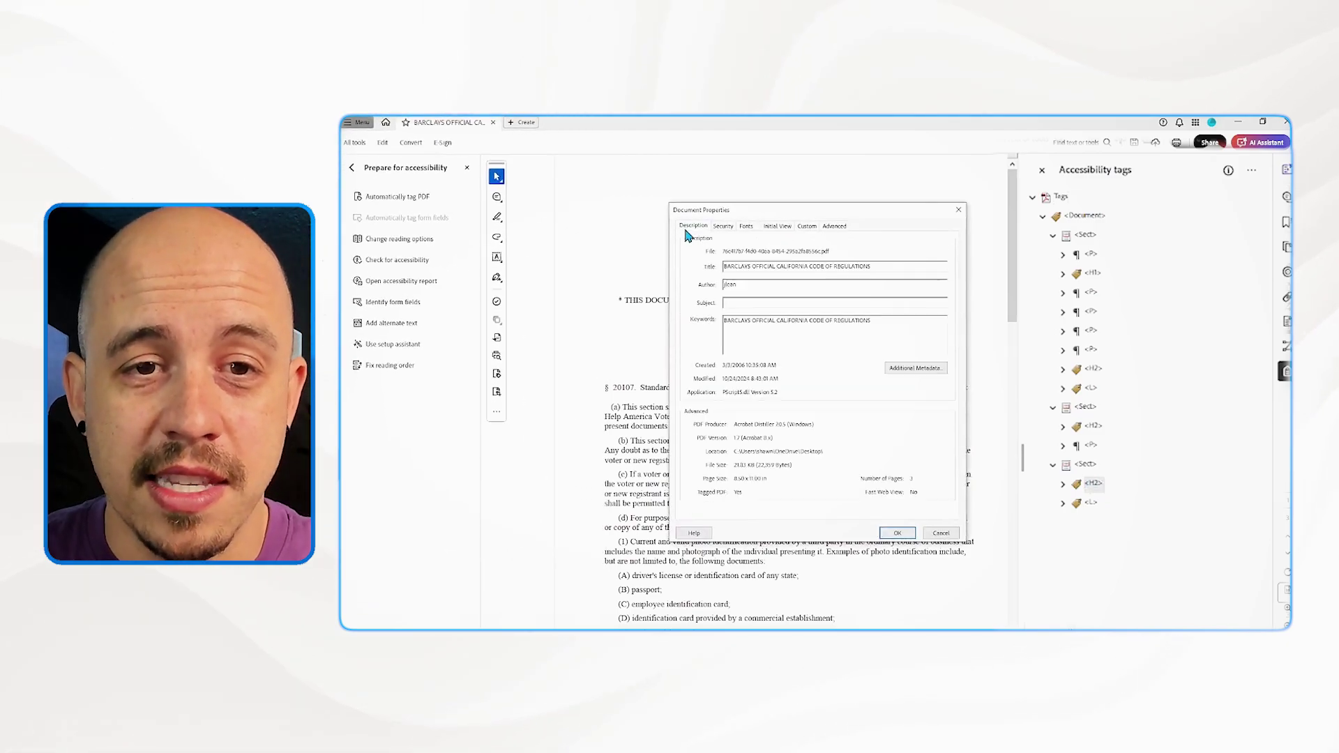
triple_click(753, 266)
drag(786, 213, 785, 195)
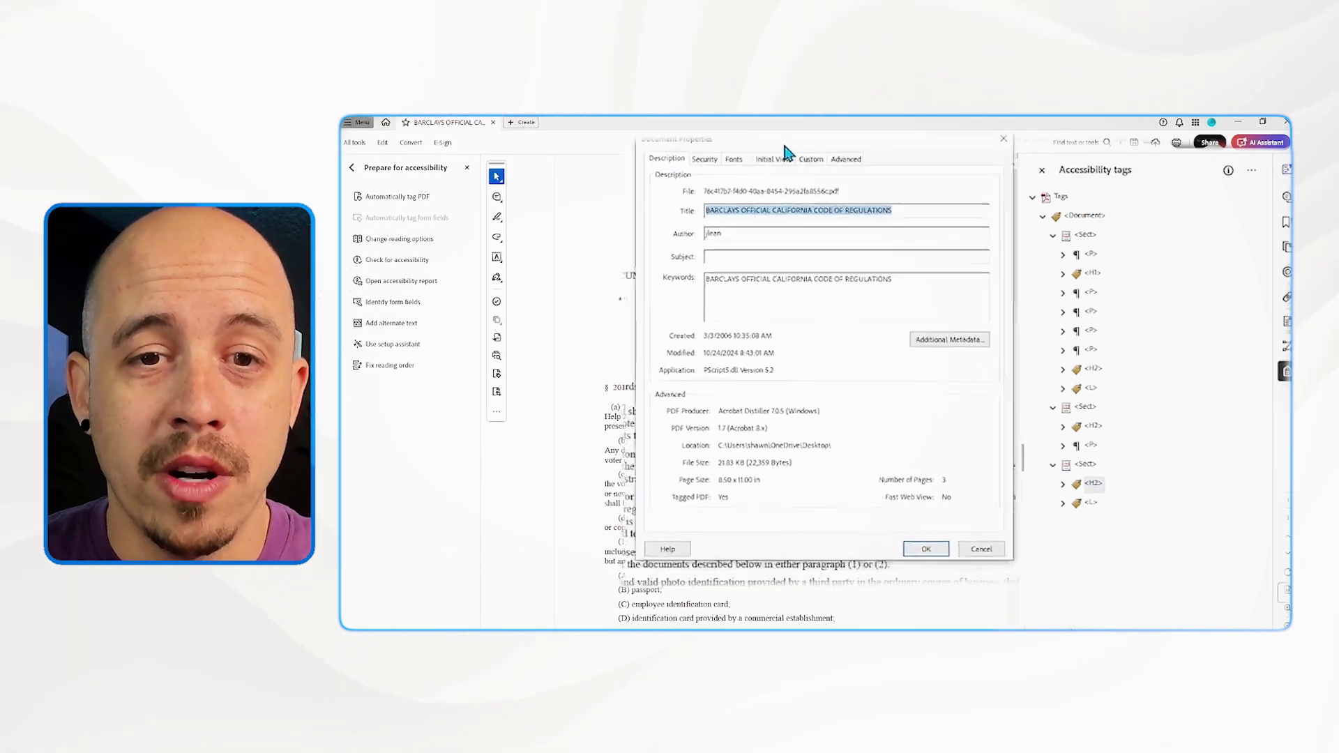
click(716, 250)
text(Voter needs)
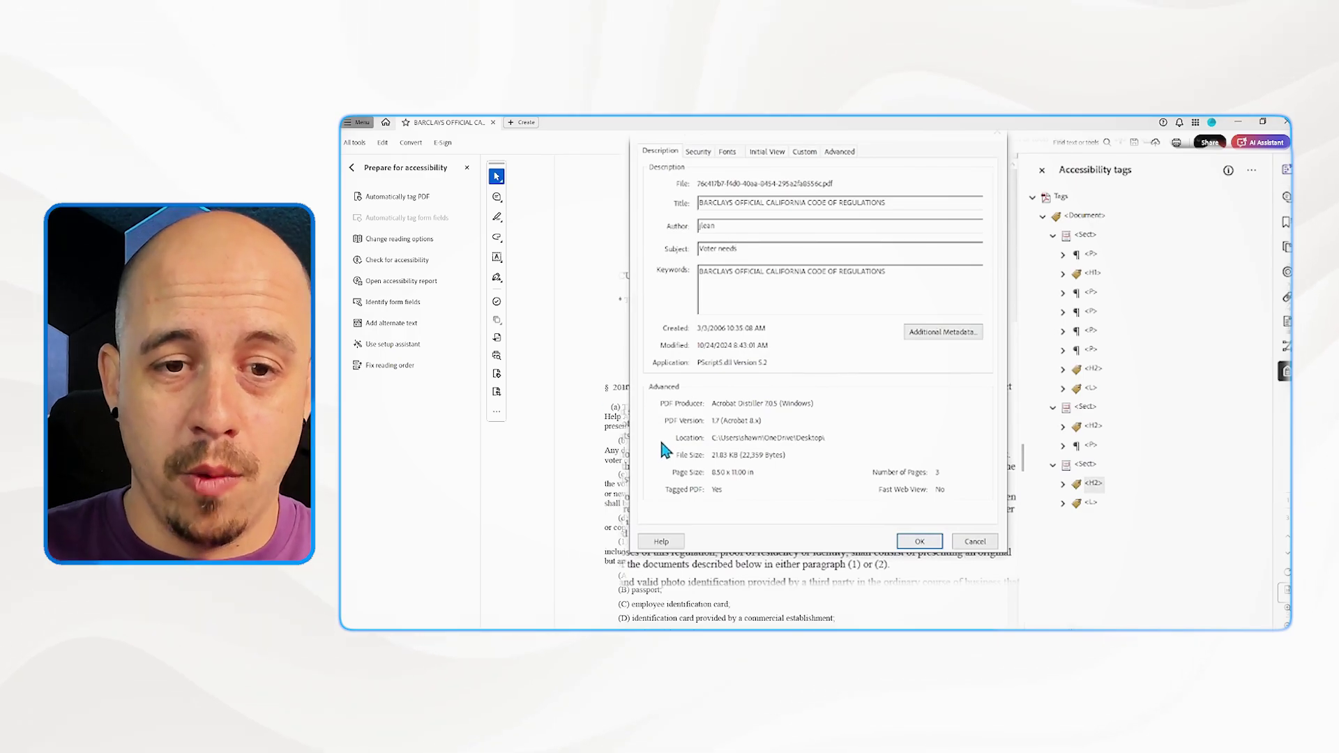
click(921, 544)
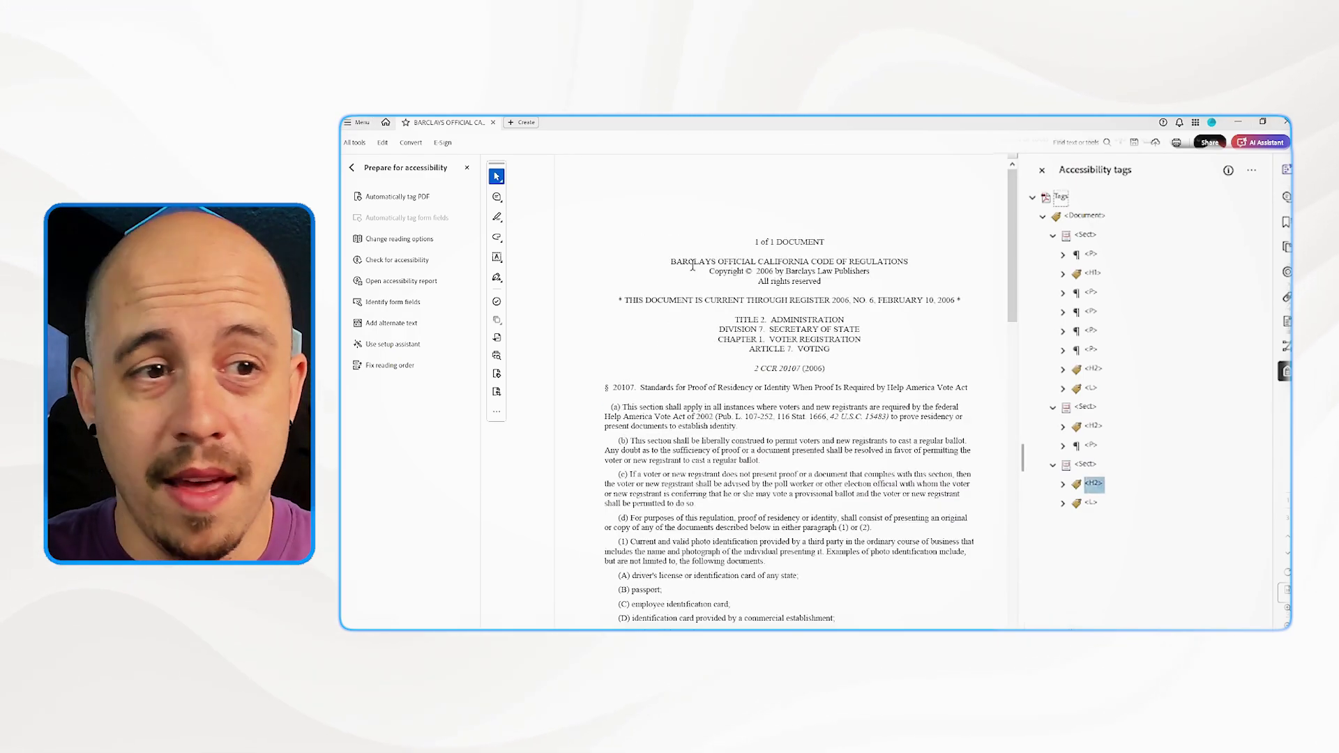
Run the built-in accessibility check on the document.
click(396, 259)
click(877, 529)
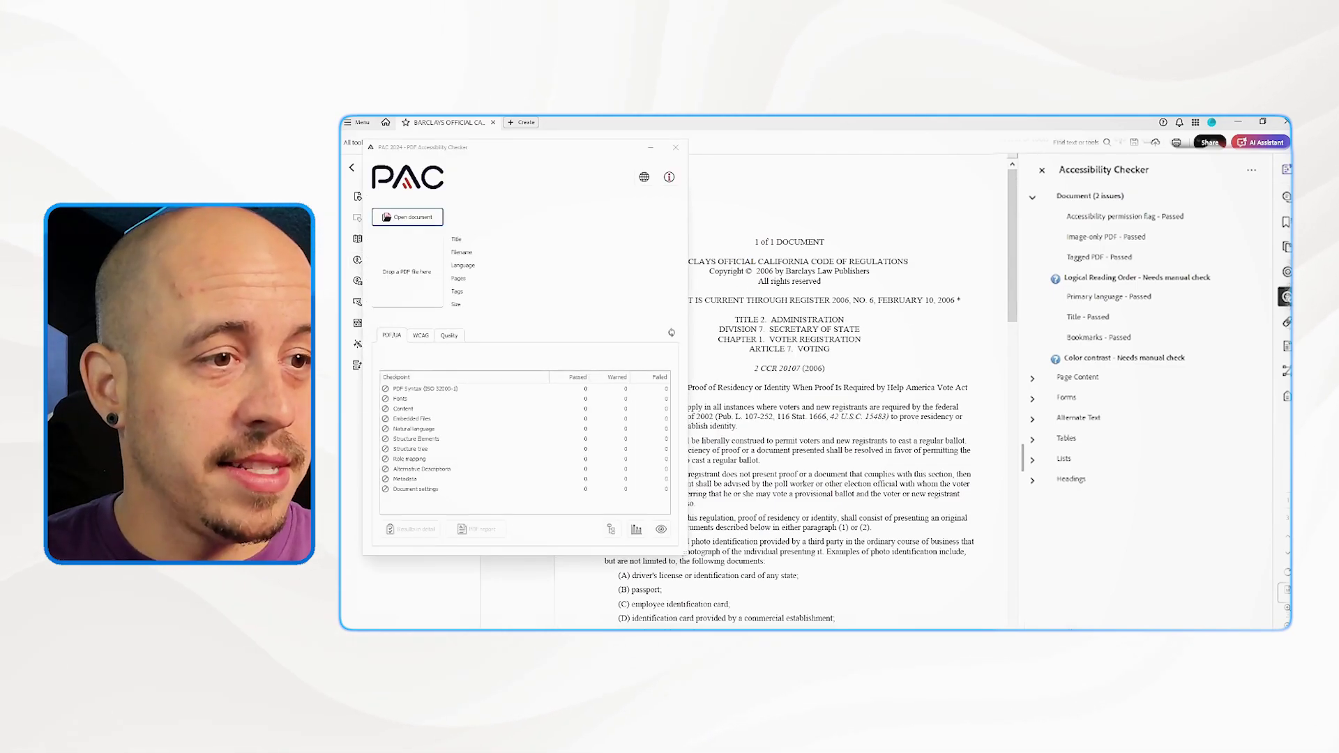
Load the regulations PDF into PAC 2024 and open the detailed results of its WCAG check.
drag(341, 286, 386, 293)
drag(598, 149, 712, 150)
click(552, 336)
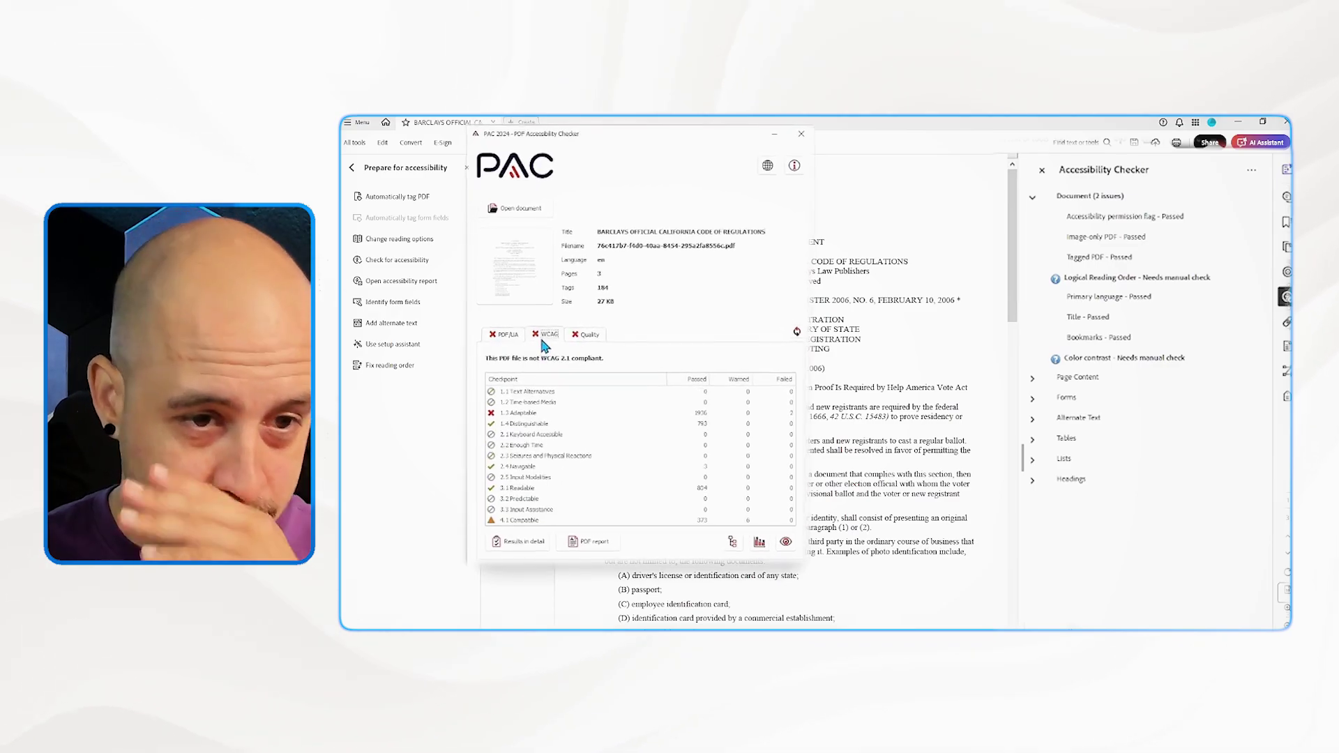
click(522, 552)
Expand 1.3 Adaptable and 1.3.1 Info and Relationships to find the failing font embedding checkpoint.
click(410, 252)
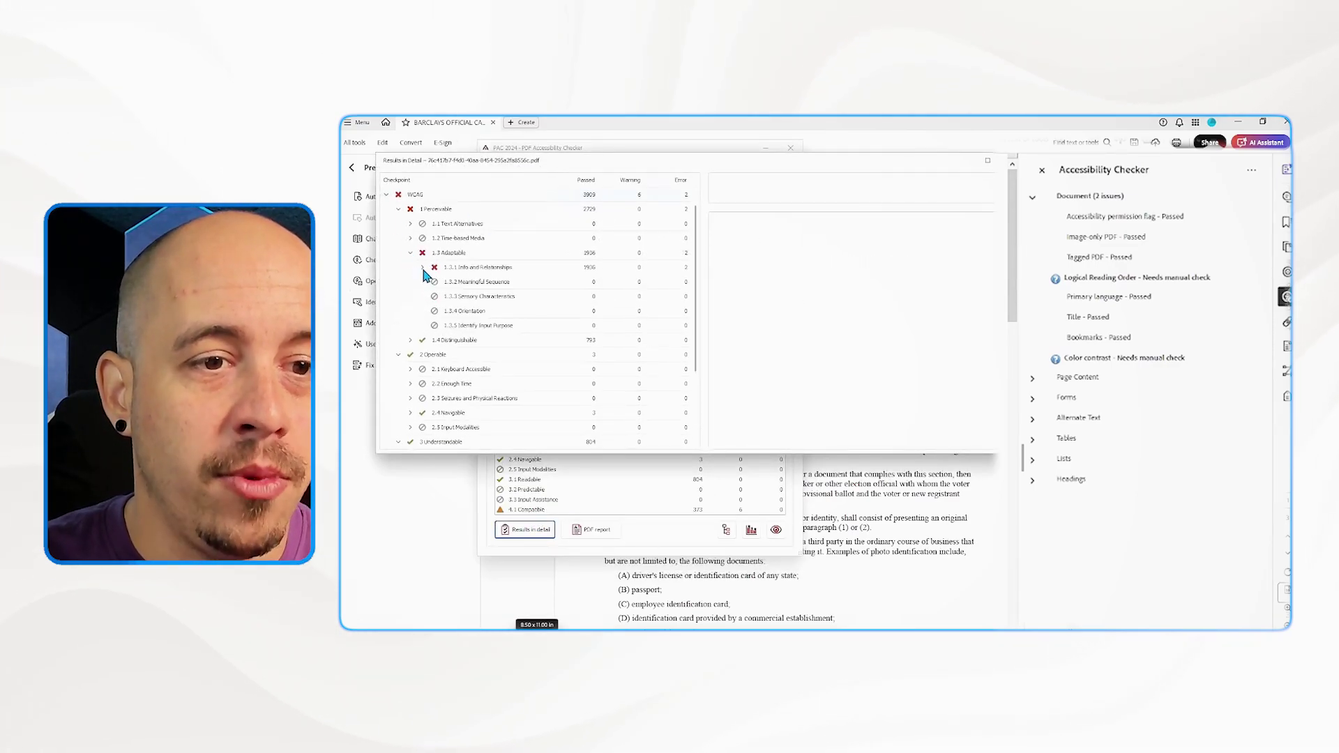
click(422, 267)
scroll(447, 284, down, 10)
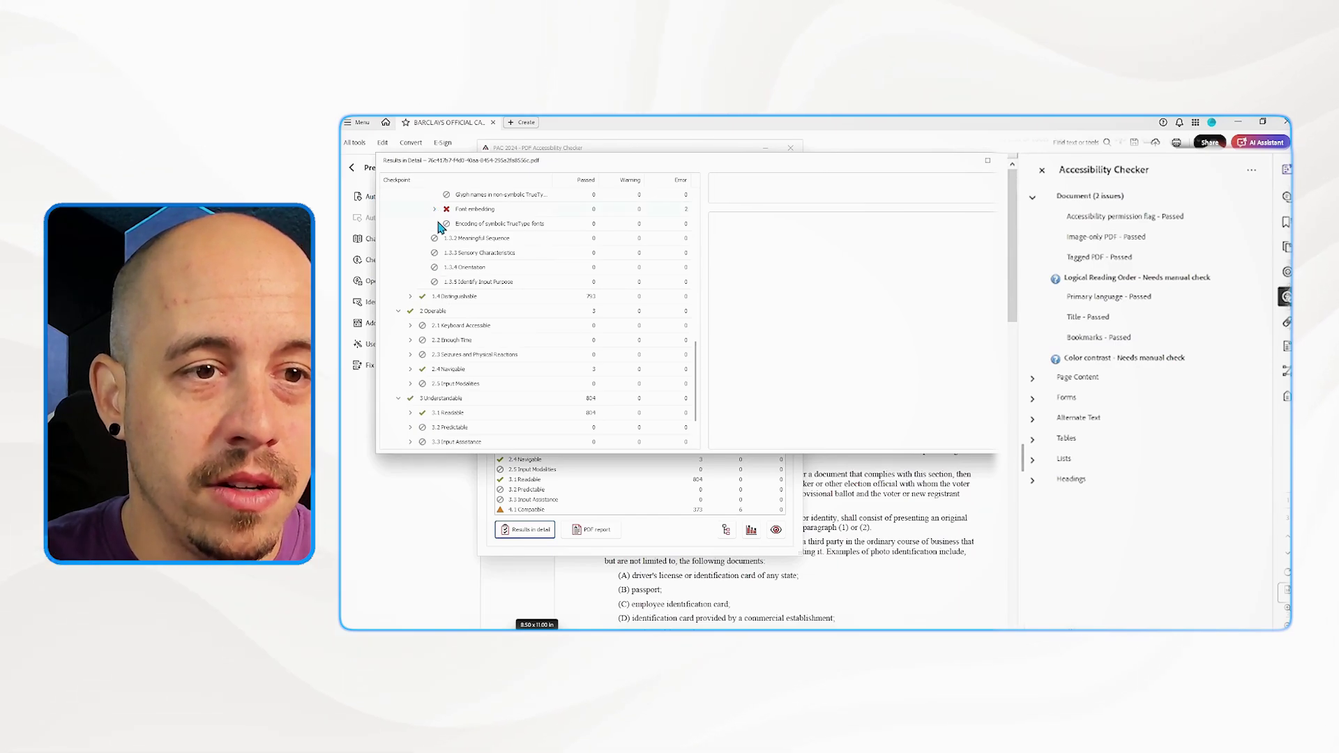
Expand 4.1.1 Parsing and inspect the individual warnings under "Span" structure elements.
scroll(492, 335, down, 2)
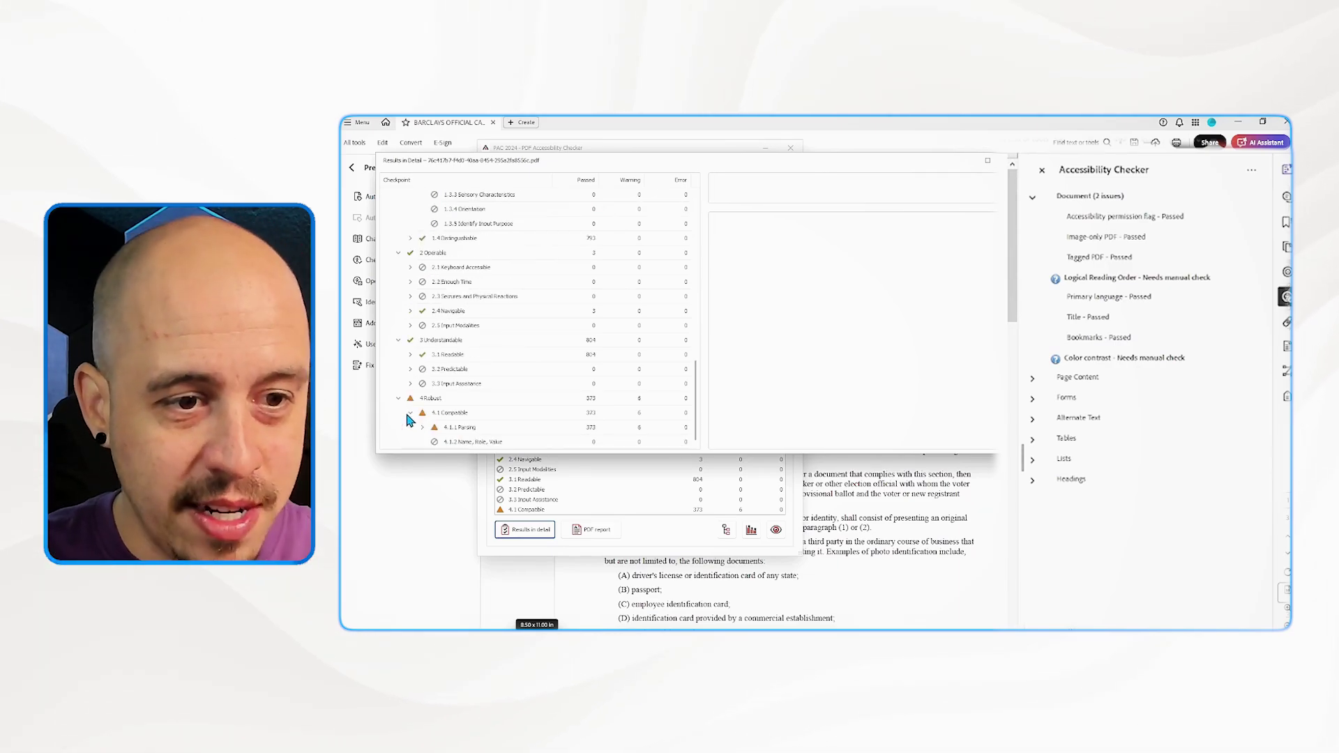
scroll(433, 407, down, 1)
click(423, 385)
scroll(433, 314, down, 5)
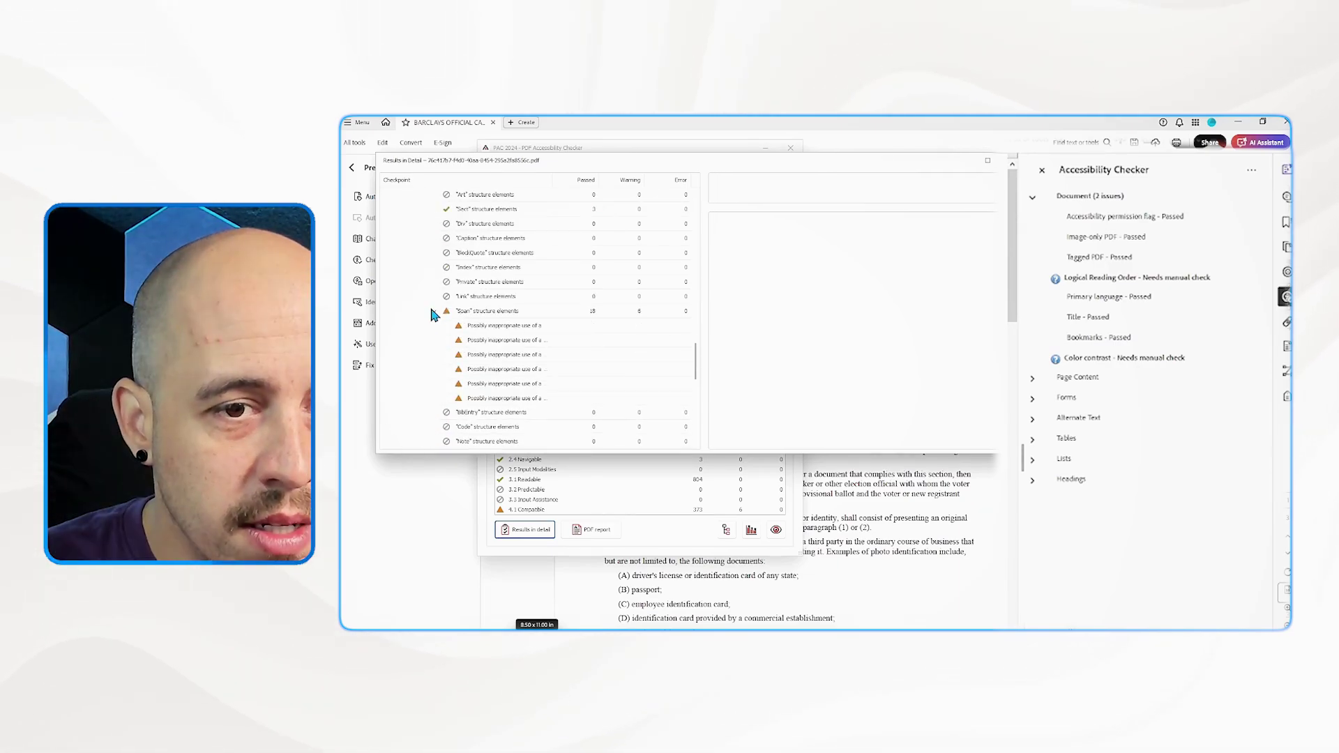
click(497, 326)
click(498, 341)
click(498, 354)
click(501, 370)
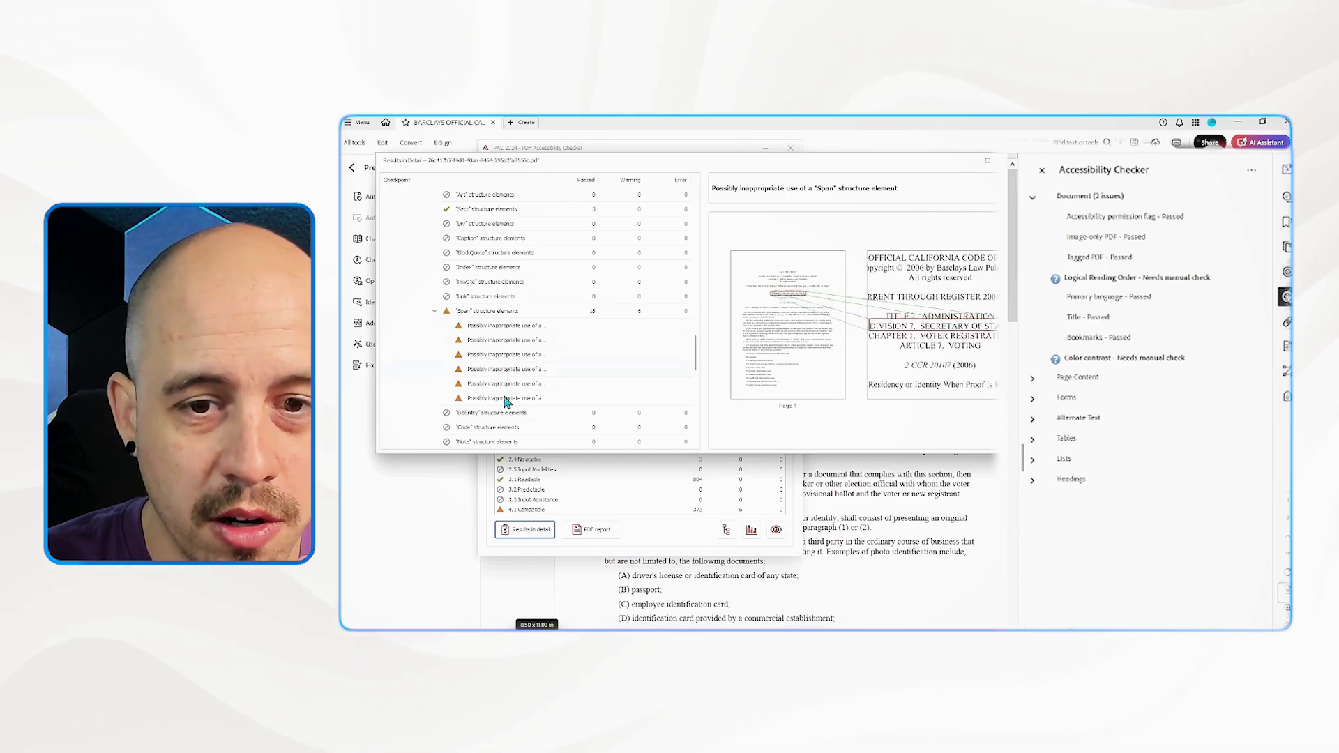
In Acrobat's accessibility tags, move the "Copyright © 2006 by Barclays Law Publishers" and "All rights reserved" content from their Spans directly into the parent P tag.
click(1286, 396)
click(1091, 255)
key(Down)
key(Down)
key(Right)
key(Down)
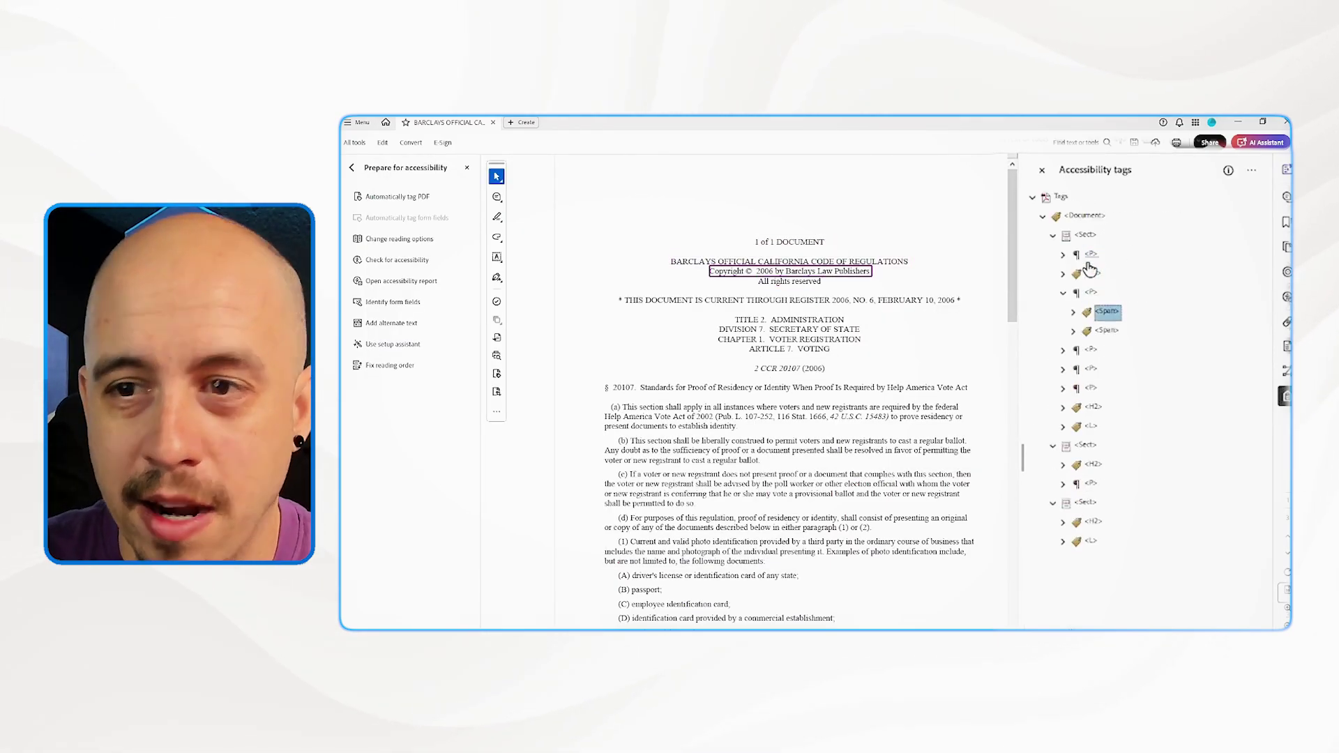
key(Right)
key(Down)
key(Down)
key(Right)
key(Down)
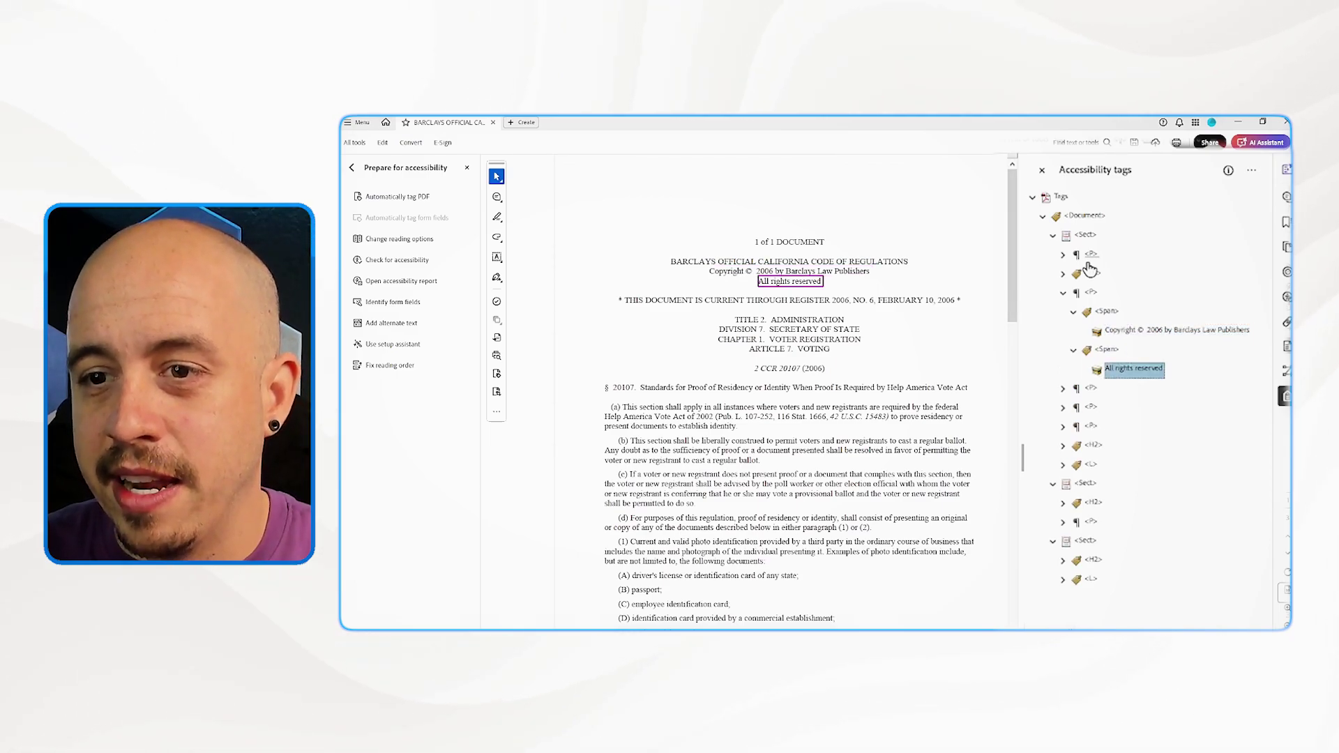
ctrl+click(1216, 338)
key(ctrl+x)
key(Up)
key(ctrl+v)
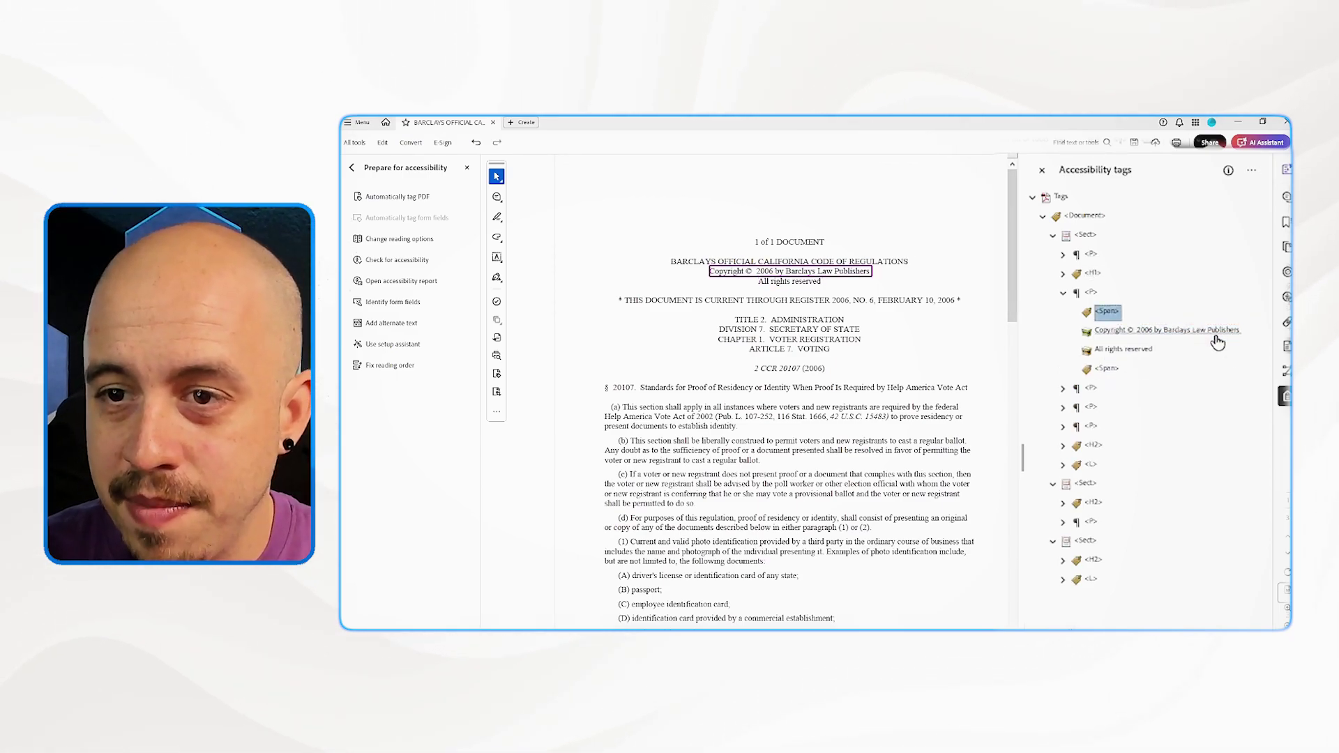
Delete the two empty Span tags from the copyright paragraph's P tag.
key(Delete)
key(Down)
key(Down)
key(Down)
key(Delete)
Expand the P tag of the "THIS DOCUMENT IS CURRENT THROUGH REGISTER 2006" line and check its contents for Span tags.
key(Down)
key(Down)
key(Down)
key(Right)
key(Down)
key(Down)
key(Down)
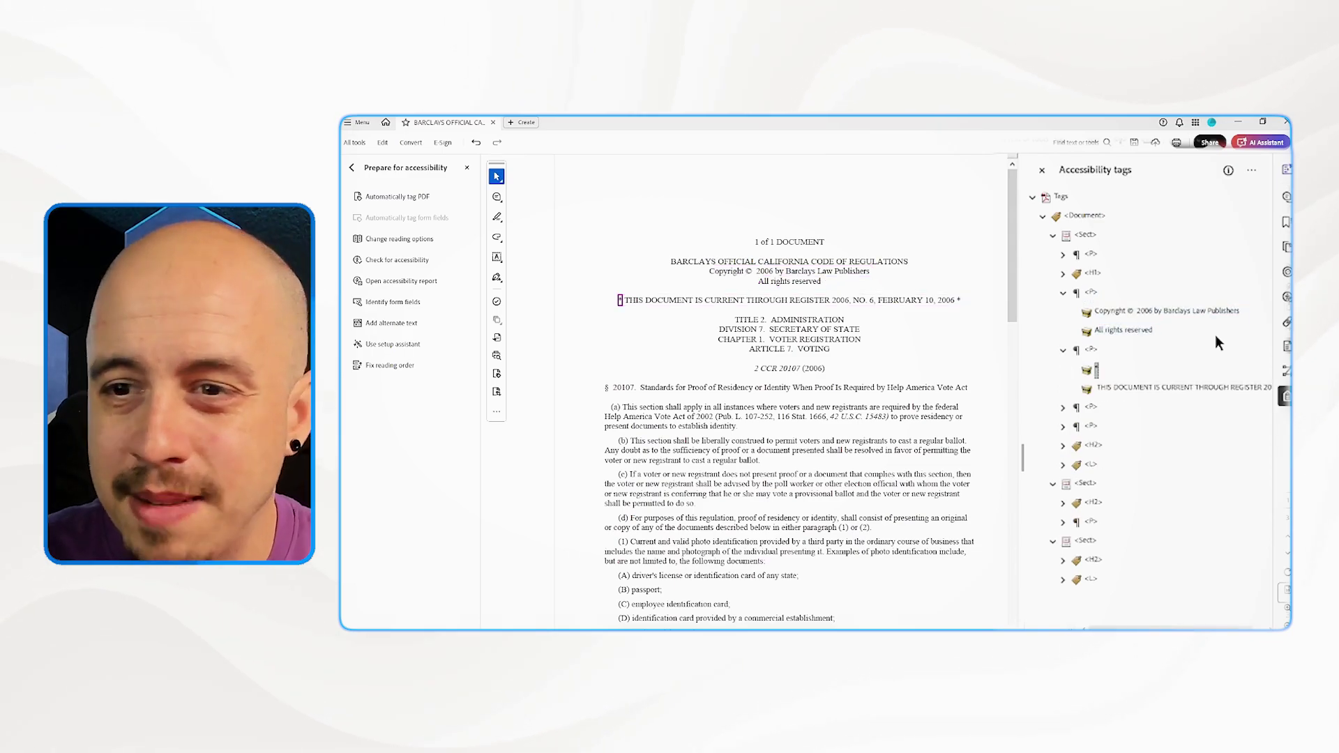
Move the TITLE 2, DIVISION 7, CHAPTER 1 and ARTICLE 7 content out of their four Spans directly into the parent P tag.
key(Right)
key(Down)
key(Right)
key(Down)
key(Down)
key(Right)
key(Down)
key(Down)
key(Right)
key(Down)
key(Down)
key(Right)
key(Down)
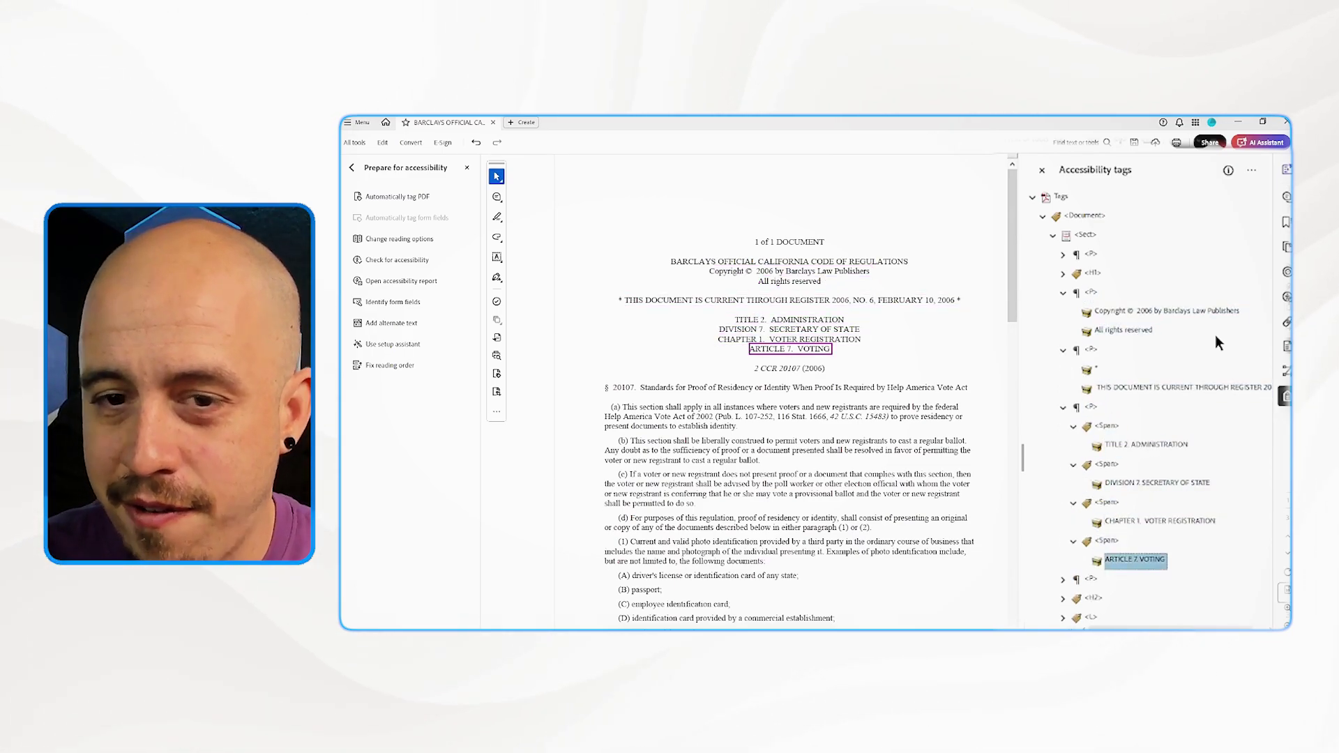
ctrl+click(1144, 522)
ctrl+click(1148, 486)
ctrl+click(1131, 447)
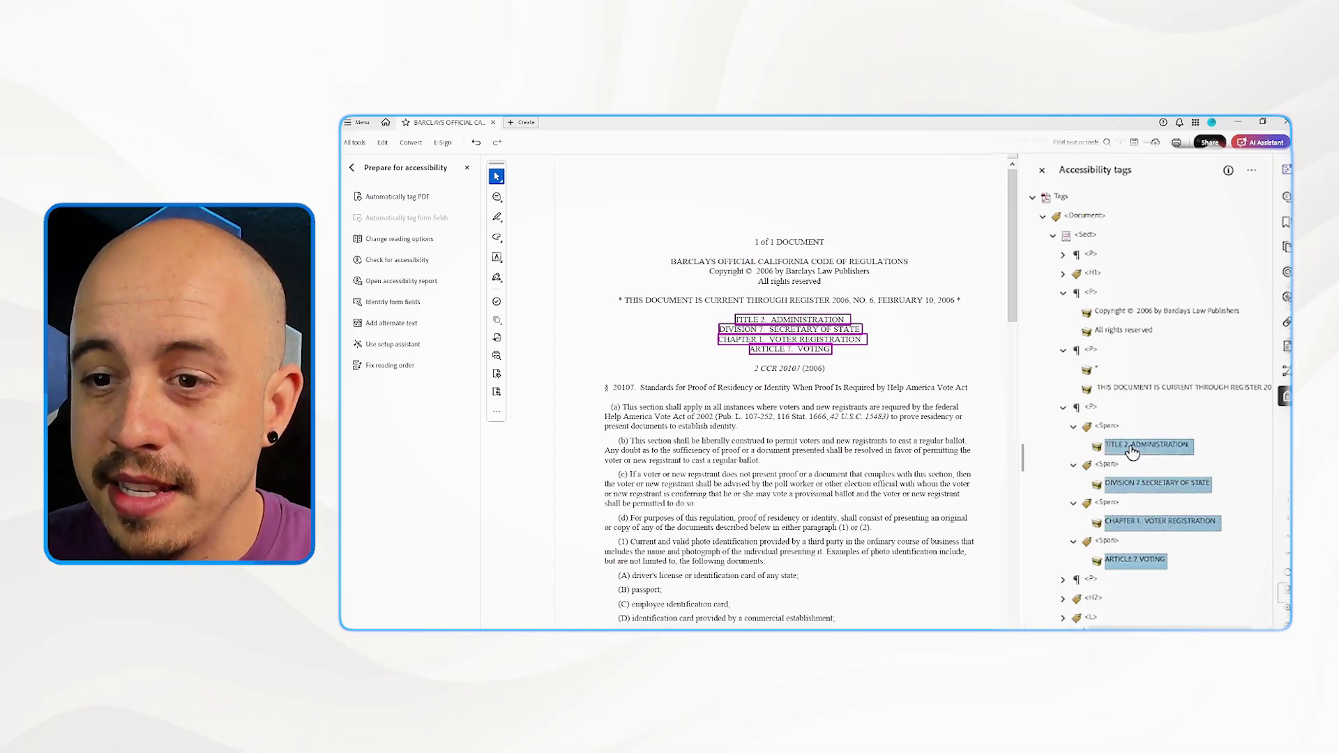
key(Up)
key(ctrl+v)
Delete the four empty Span tags from the title, division, chapter and article paragraph.
key(Delete)
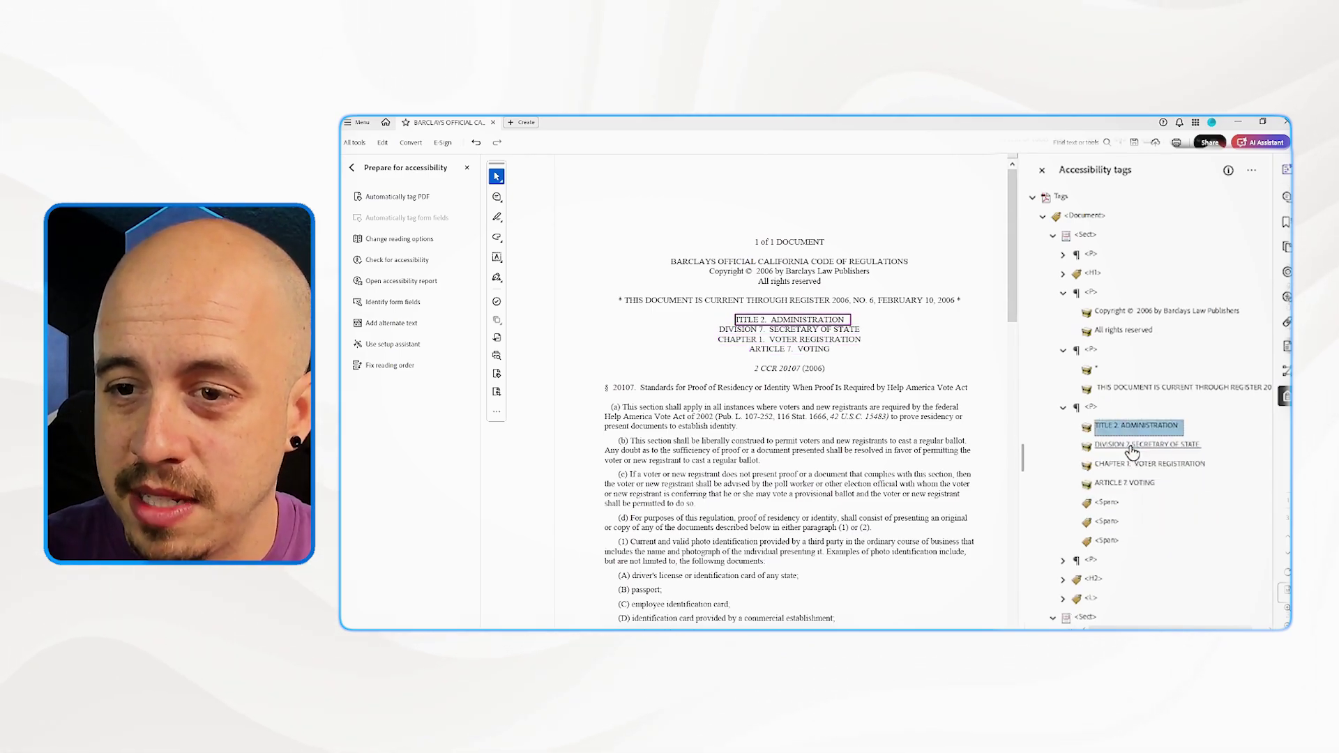
key(Down)
key(Down)
key(Down)
key(Down)
key(Delete)
key(Delete)
key(Delete)
Examine the Span inside the "2 CCR 20107 (2006)" P tag, collapse it, and select the P tag of the title and division lines.
key(Down)
key(Down)
key(Down)
key(Down)
key(Down)
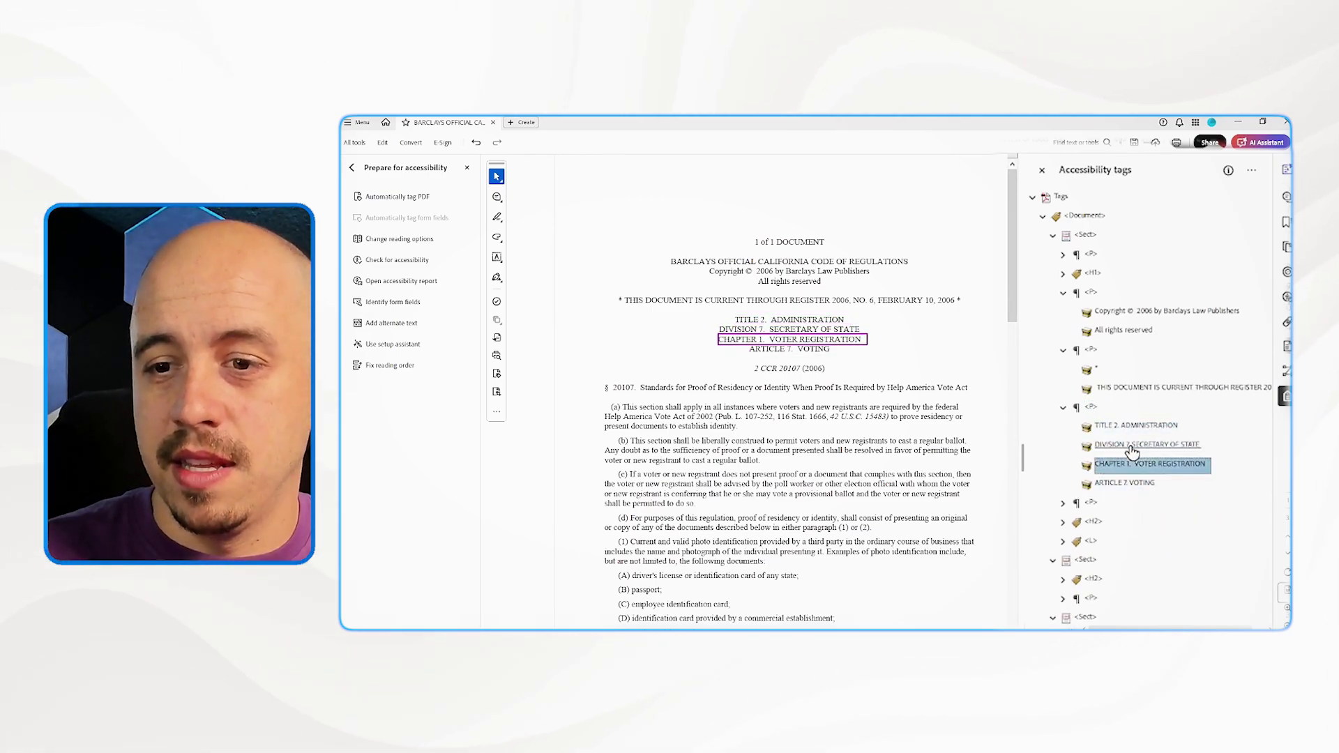
key(Right)
key(Down)
key(Down)
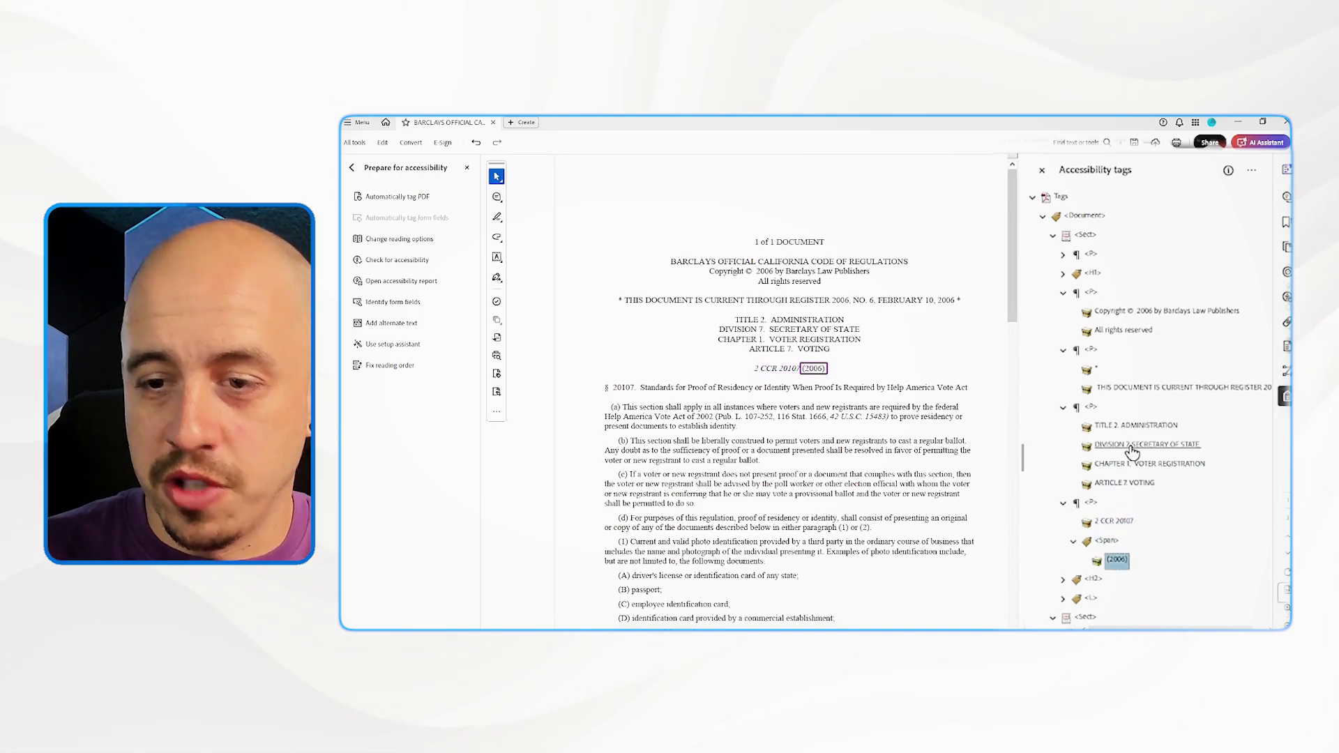
key(Up)
key(Up)
key(Up)
key(Left)
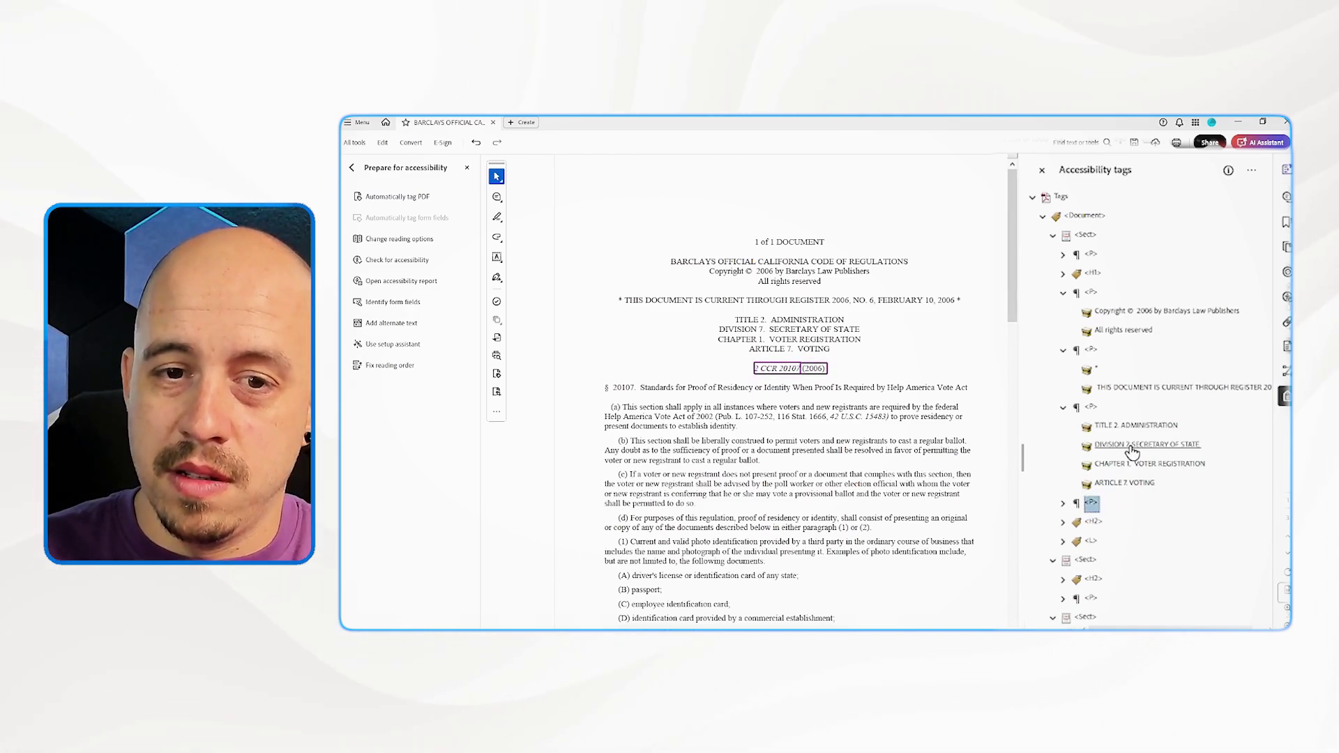
click(1092, 409)
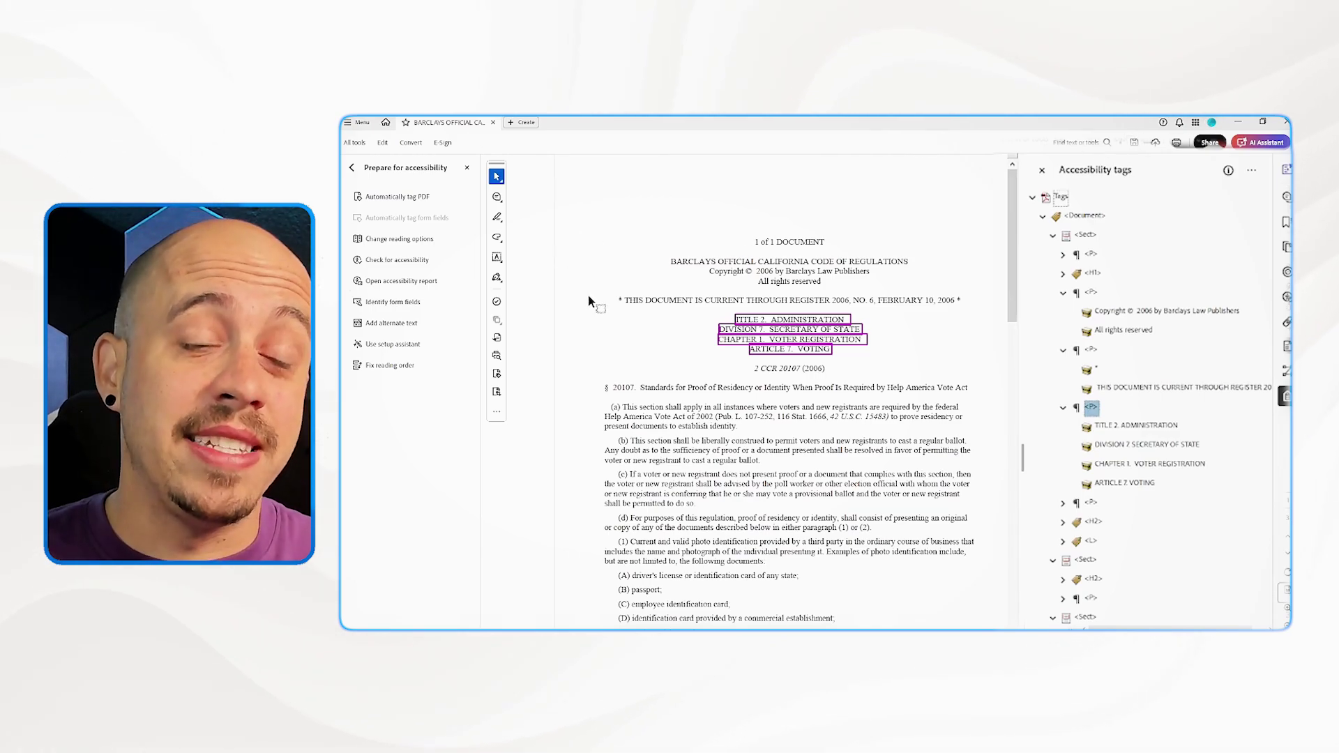
Run the Preflight single fixup "Embed missing fonts" on the document, and close Preflight.
click(360, 143)
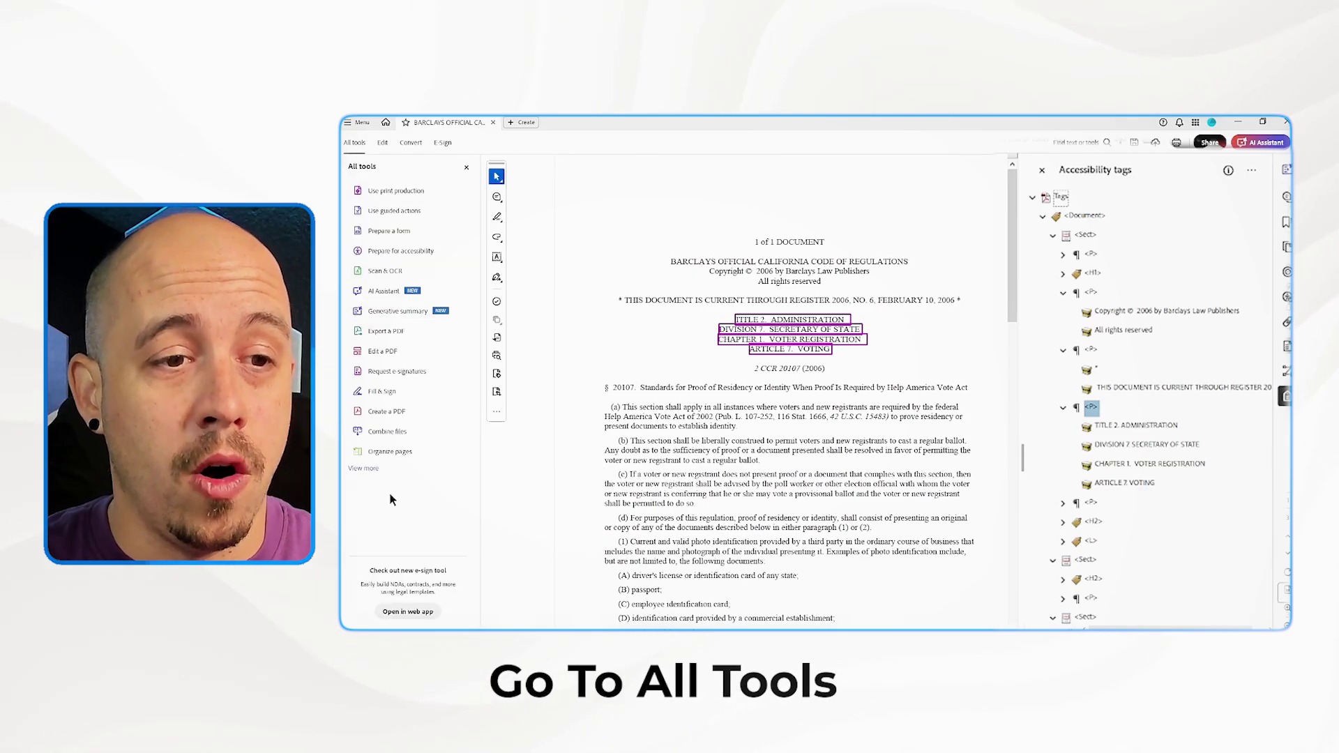
click(496, 357)
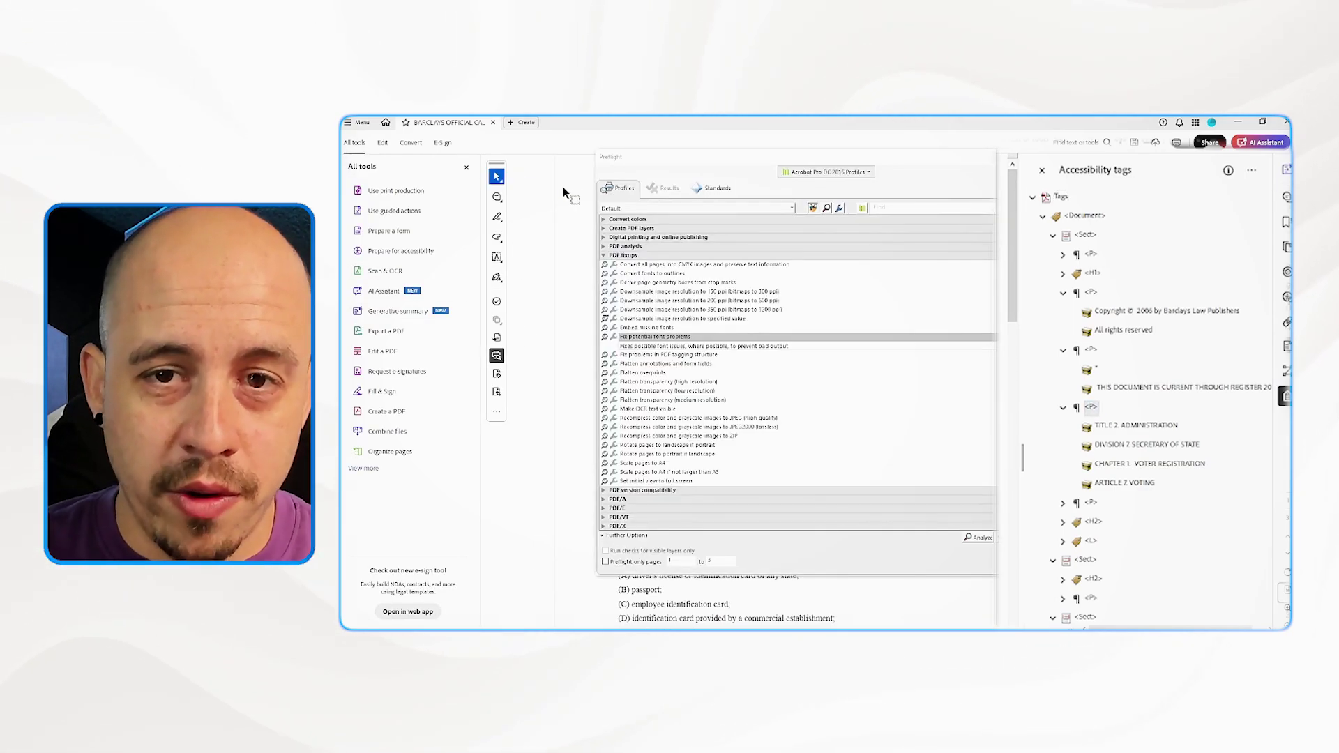
click(839, 209)
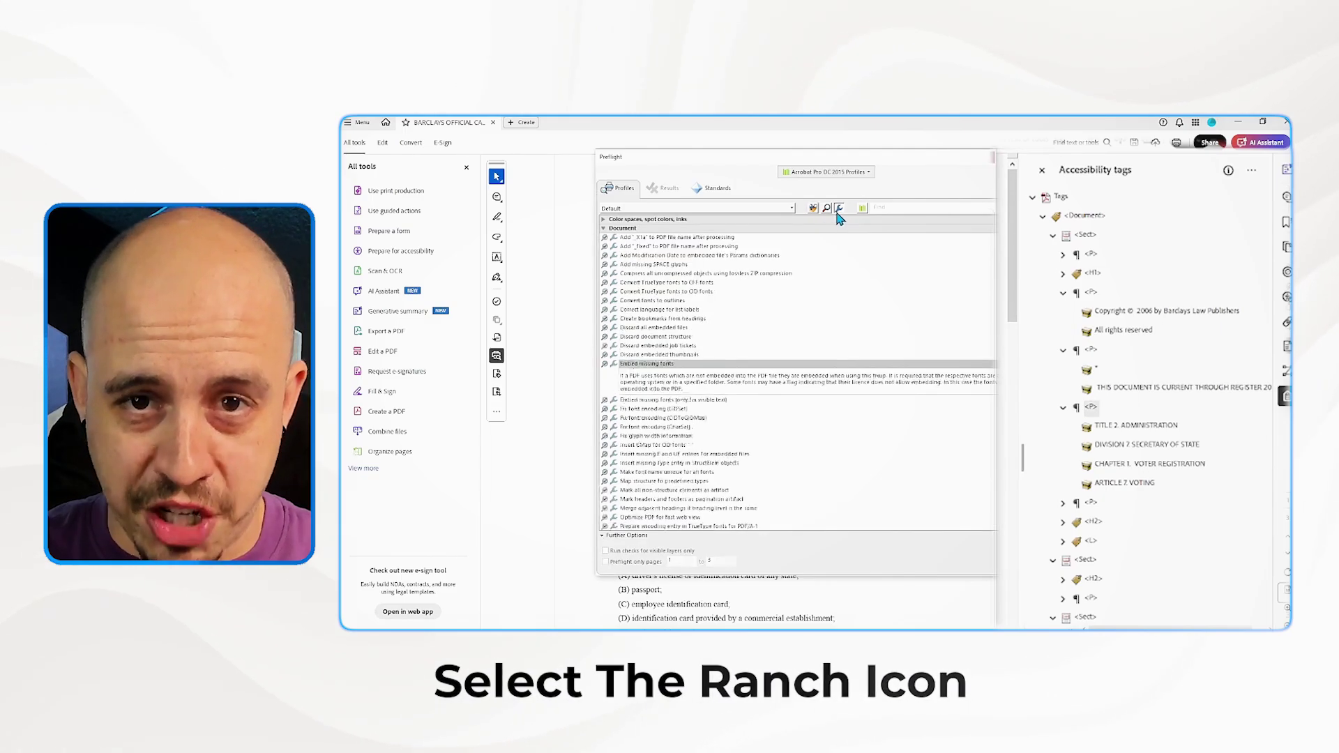
click(633, 378)
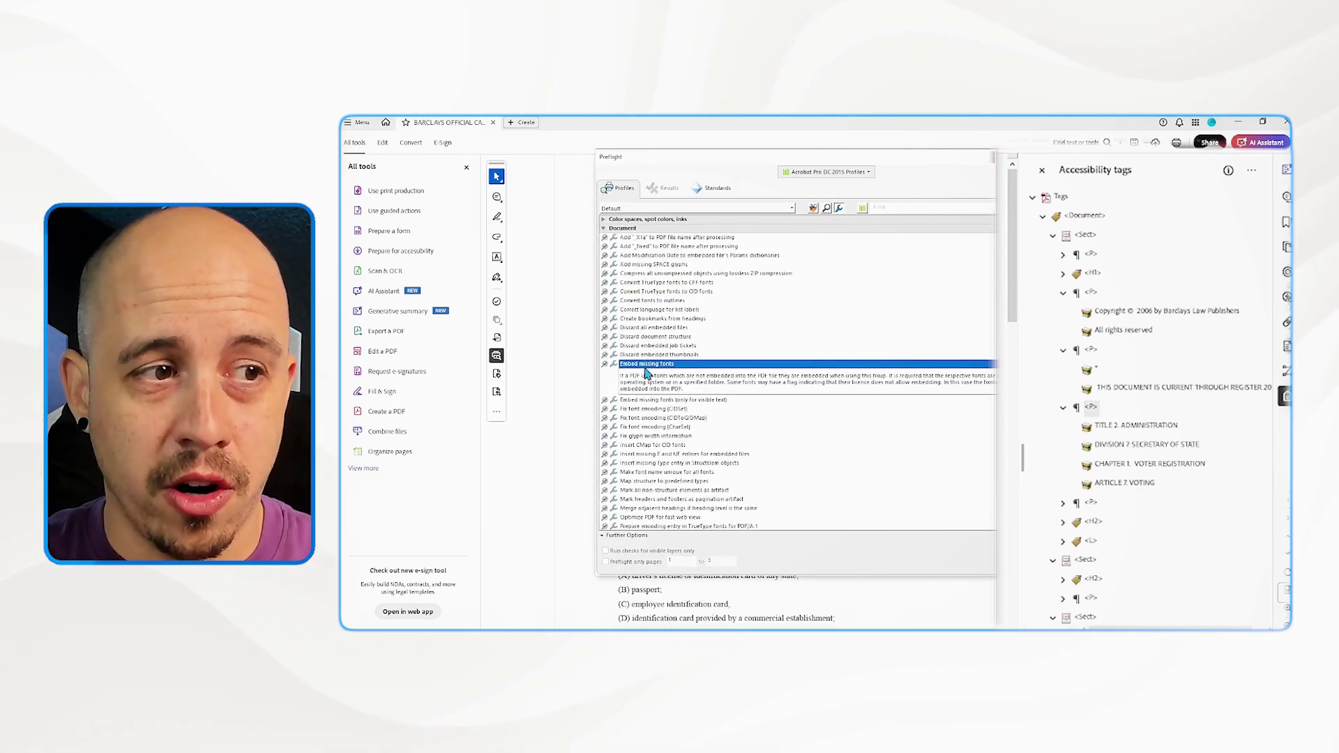
click(936, 207)
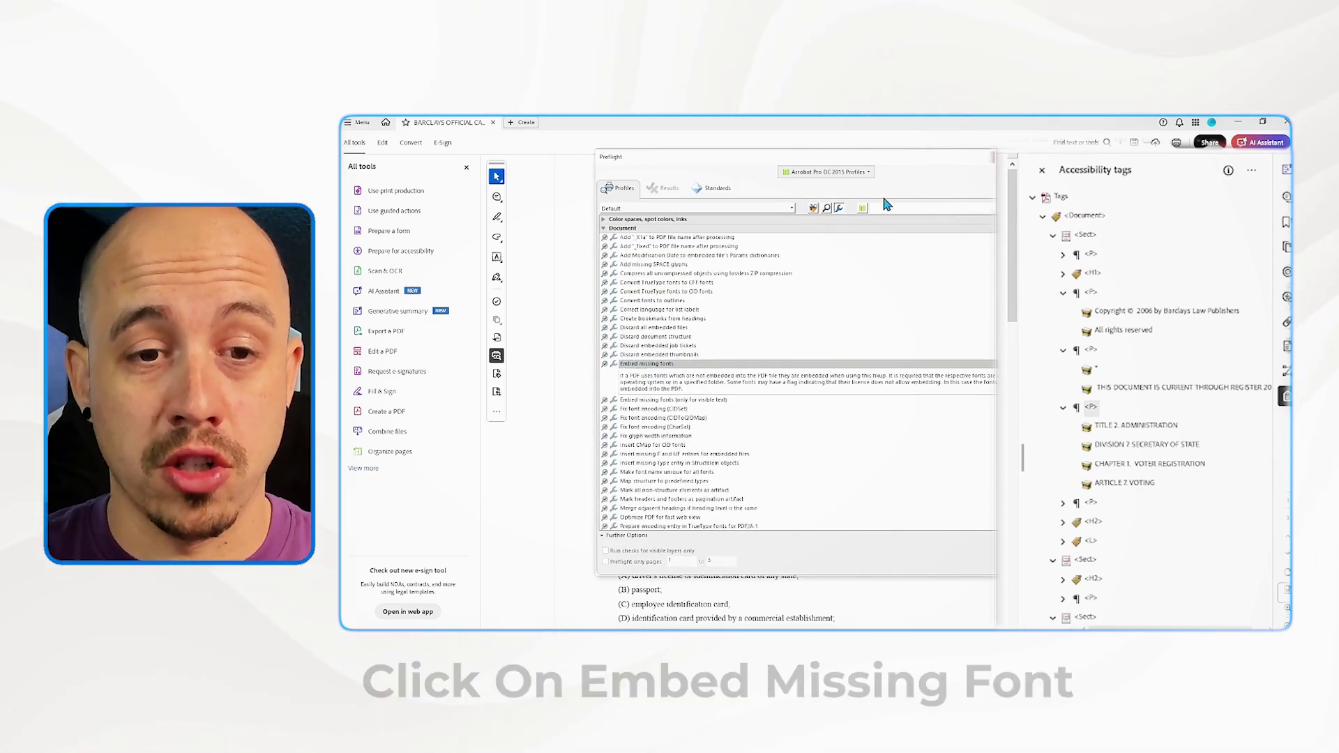
click(802, 388)
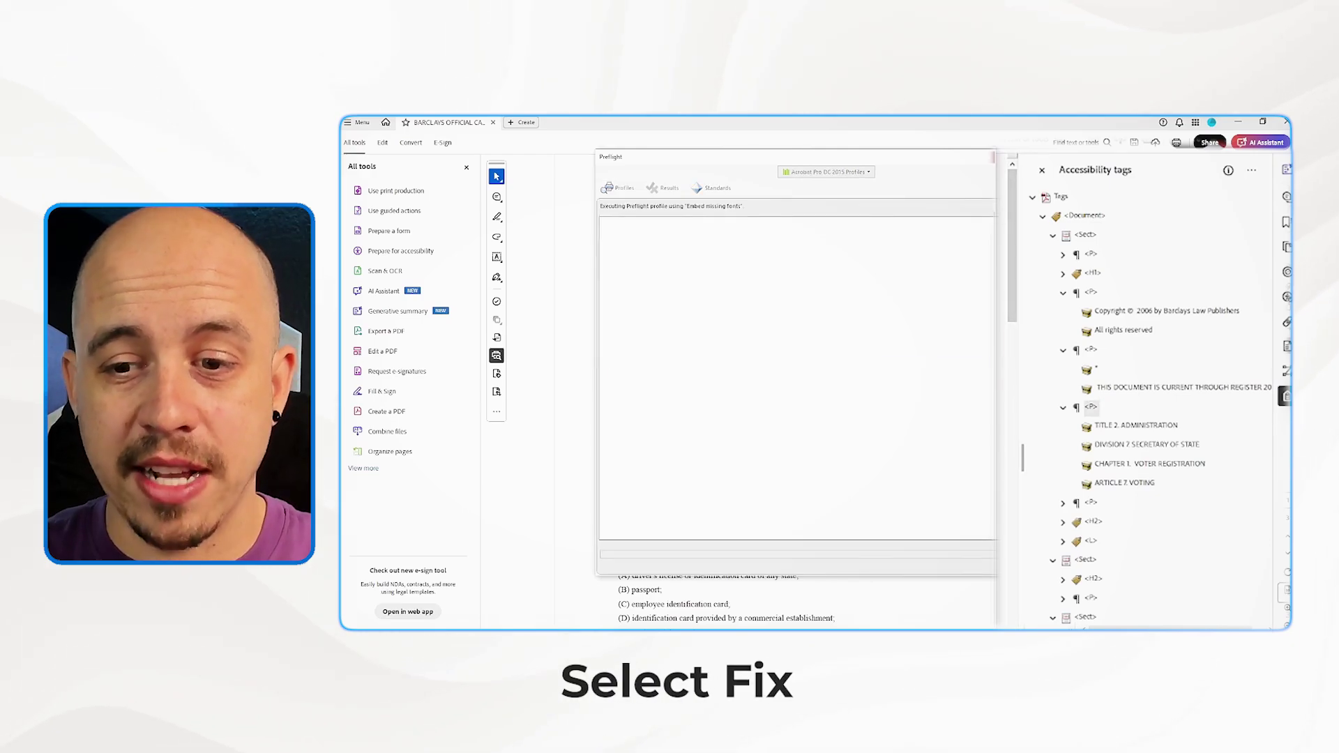
click(731, 383)
click(849, 380)
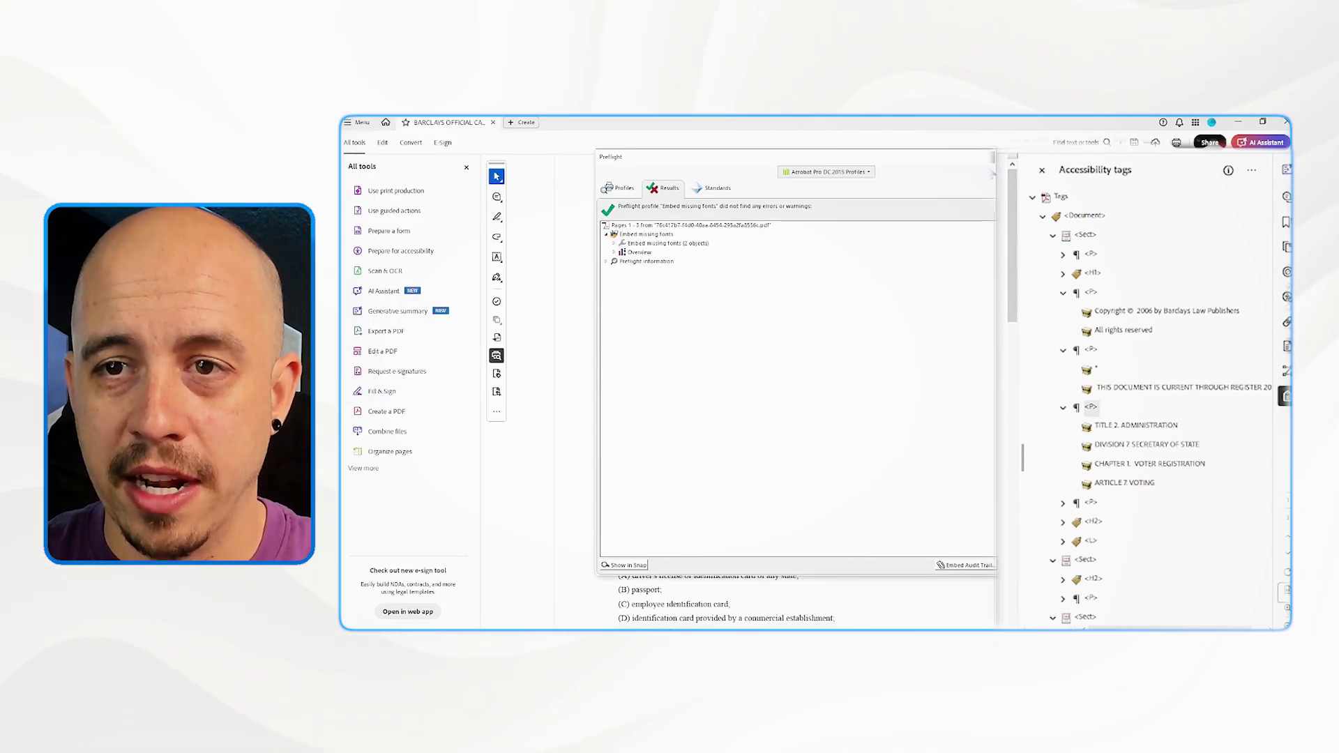
click(993, 158)
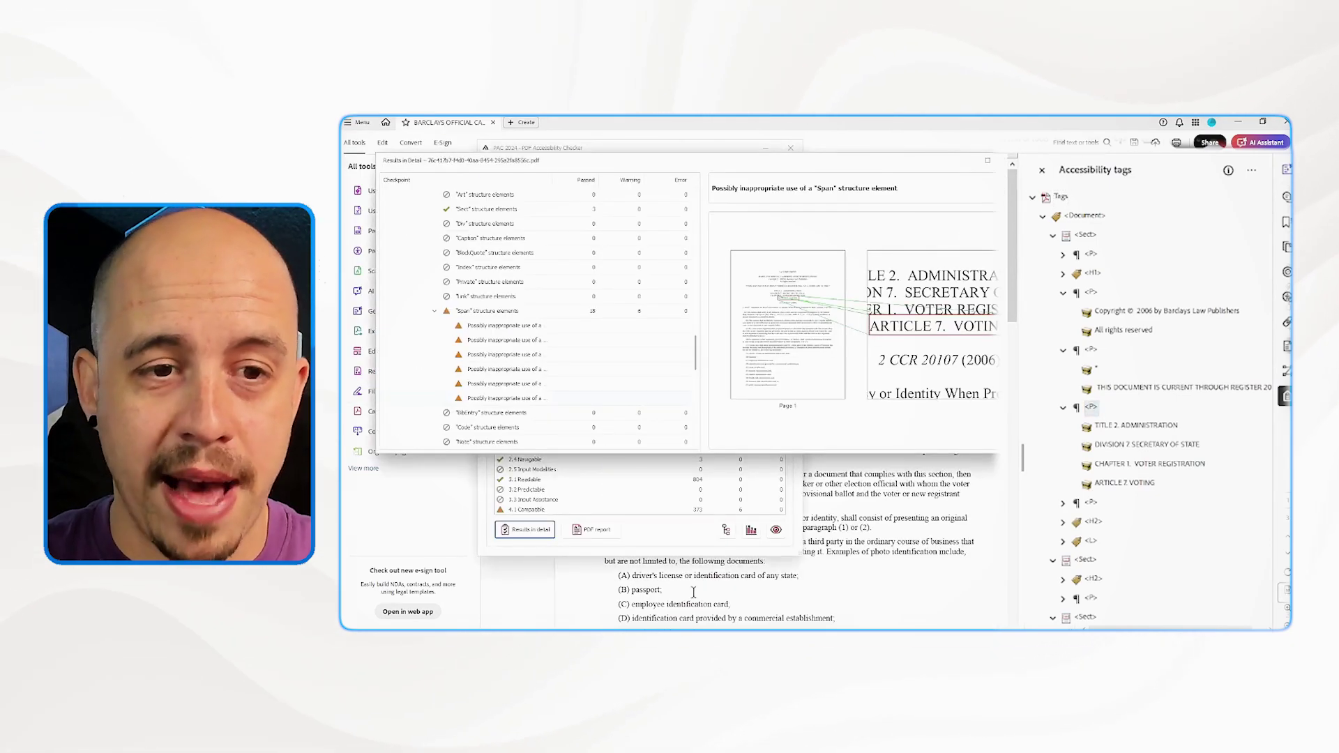